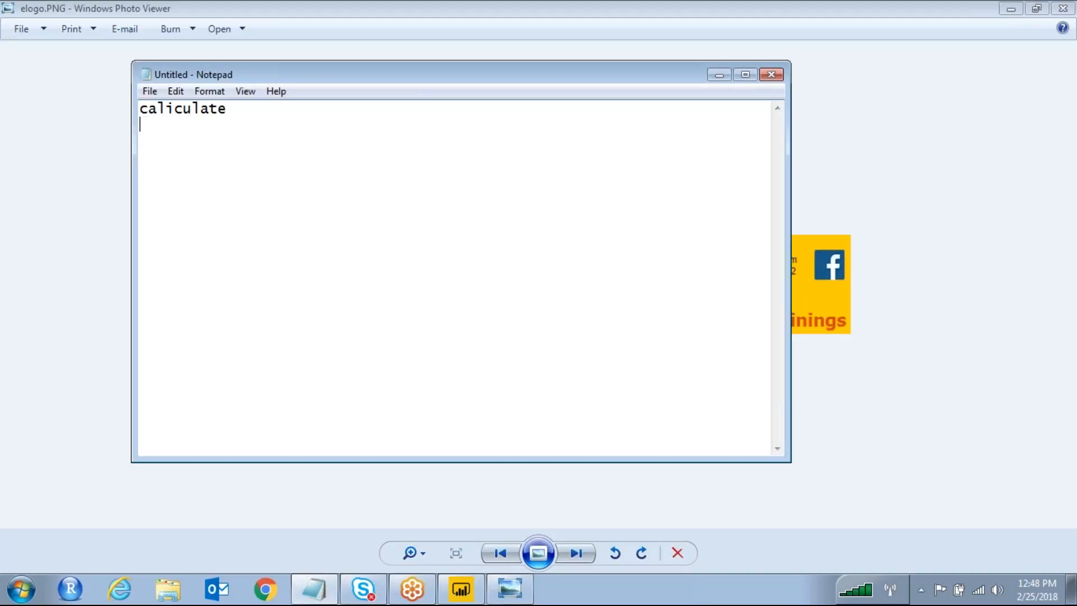
# - Add the entries "filter" and "all" on separate lines below "caliculate", followed by blank lines
pyautogui.write('all')
pyautogui.press('Return')
pyautogui.press('Return')
pyautogui.press('Return')
pyautogui.press('Return')
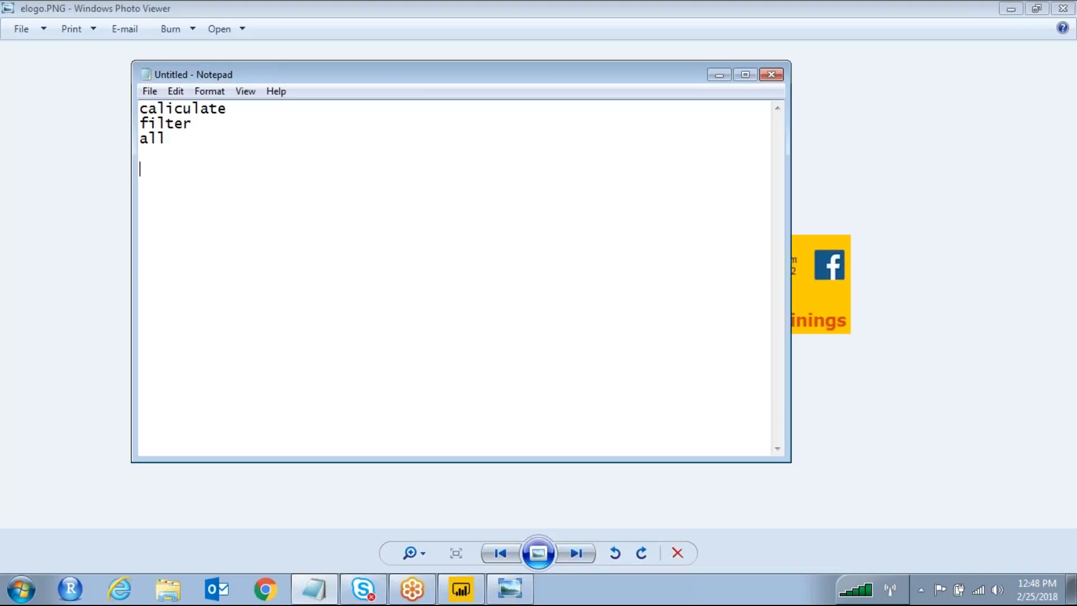
# - Write the heading "-----Rankx" below the first list of functions
pyautogui.write('---')
pyautogui.write('---')
pyautogui.write('Topn')
pyautogui.press('BackSpace')
pyautogui.press('BackSpace')
pyautogui.press('BackSpace')
pyautogui.press('BackSpace')
pyautogui.press('BackSpace')
pyautogui.write('Ra')
pyautogui.write('nk')
pyautogui.write('x')
# - List ALLSelected, values and Hasonevalue under the Rankx heading, separated by blank lines
pyautogui.write('ALLSel')
pyautogui.write('ecte')
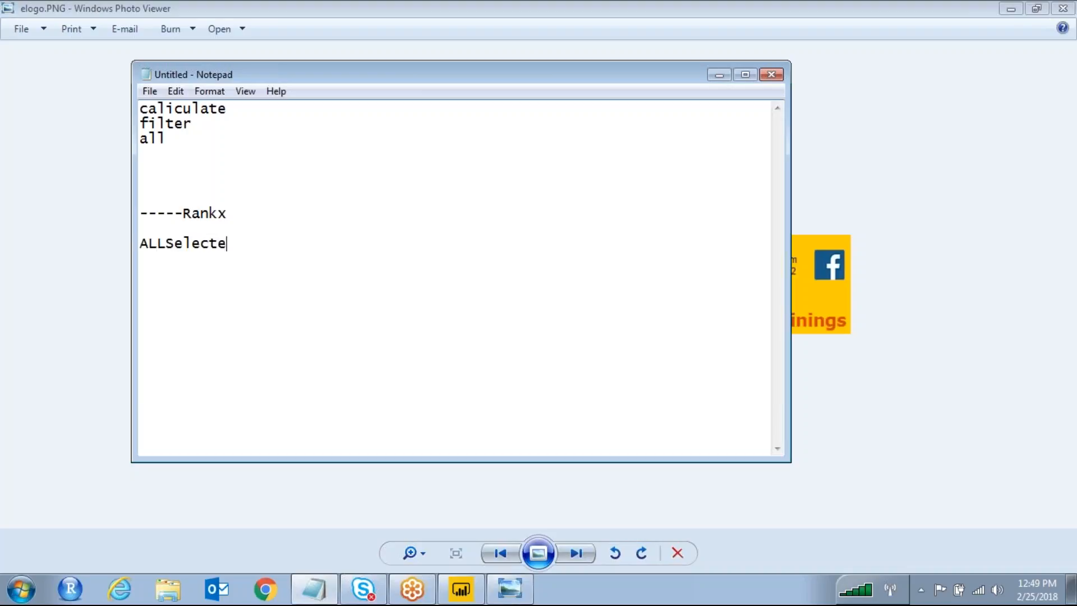
pyautogui.write('d  values')
pyautogui.press('Return')
pyautogui.press('Return')
pyautogui.write('Haso')
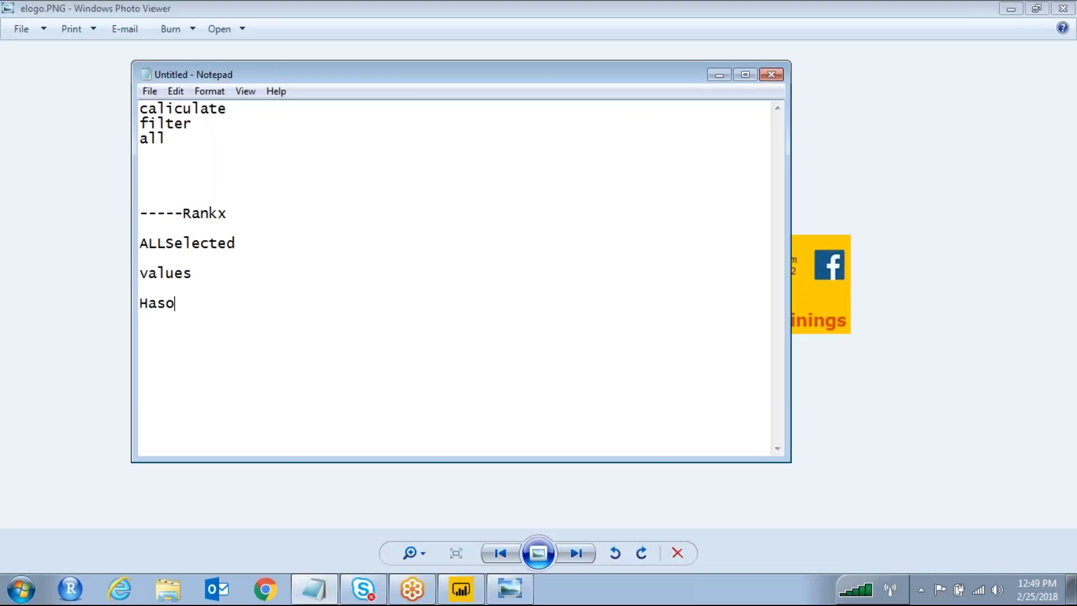
pyautogui.write('nevalue')
pyautogui.press('Return')
pyautogui.press('Return')
# - Extend the Rankx list with isblank(), If and summerized on separate lines
pyautogui.write('isba')
pyautogui.press('BackSpace')
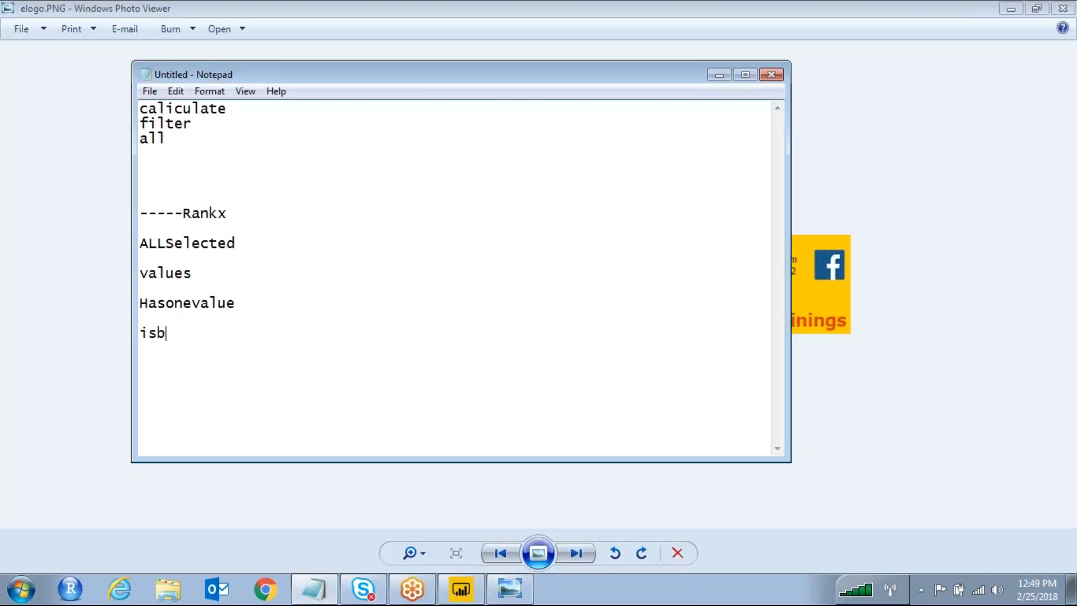
pyautogui.write('lank()')
pyautogui.press('BackSpace')
pyautogui.press('BackSpace')
pyautogui.press('BackSpace')
pyautogui.press('BackSpace')
pyautogui.press('Return')
pyautogui.write('If')
pyautogui.press('Return')
pyautogui.write('summerized')
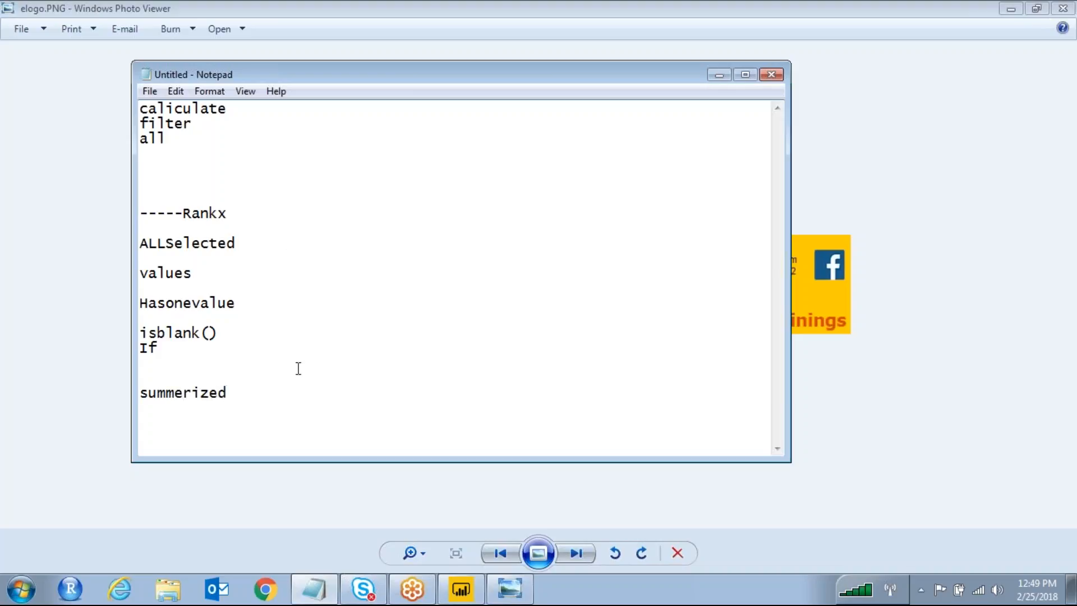
# - Leave several blank lines after "summerized" and write the line "product wise---subcategoriwise---categirze"
pyautogui.press('Return')
pyautogui.press('Return')
pyautogui.press('Return')
pyautogui.press('Return')
pyautogui.press('Return')
pyautogui.press('Return')
pyautogui.press('Return')
pyautogui.press('Return')
pyautogui.press('Return')
pyautogui.press('Return')
pyautogui.press('Return')
pyautogui.press('Return')
pyautogui.press('Return')
pyautogui.press('Return')
pyautogui.press('Return')
pyautogui.press('Return')
pyautogui.press('Return')
pyautogui.press('Return')
pyautogui.press('Return')
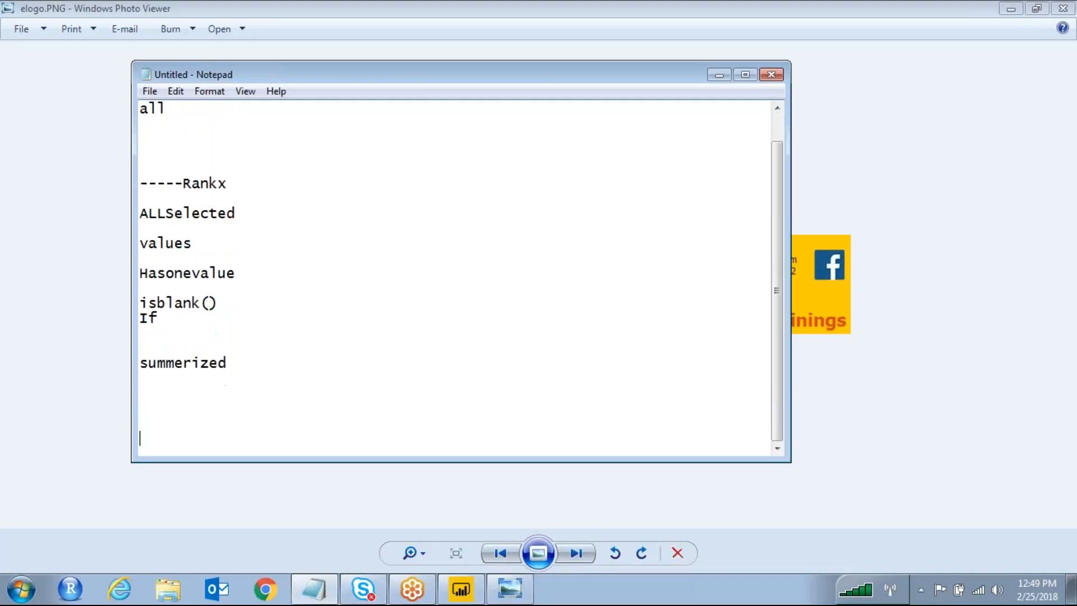
pyautogui.press('BackSpace')
pyautogui.press('BackSpace')
pyautogui.press('BackSpace')
pyautogui.press('BackSpace')
pyautogui.press('BackSpace')
pyautogui.press('BackSpace')
pyautogui.press('BackSpace')
pyautogui.press('BackSpace')
pyautogui.press('BackSpace')
pyautogui.press('BackSpace')
pyautogui.press('BackSpace')
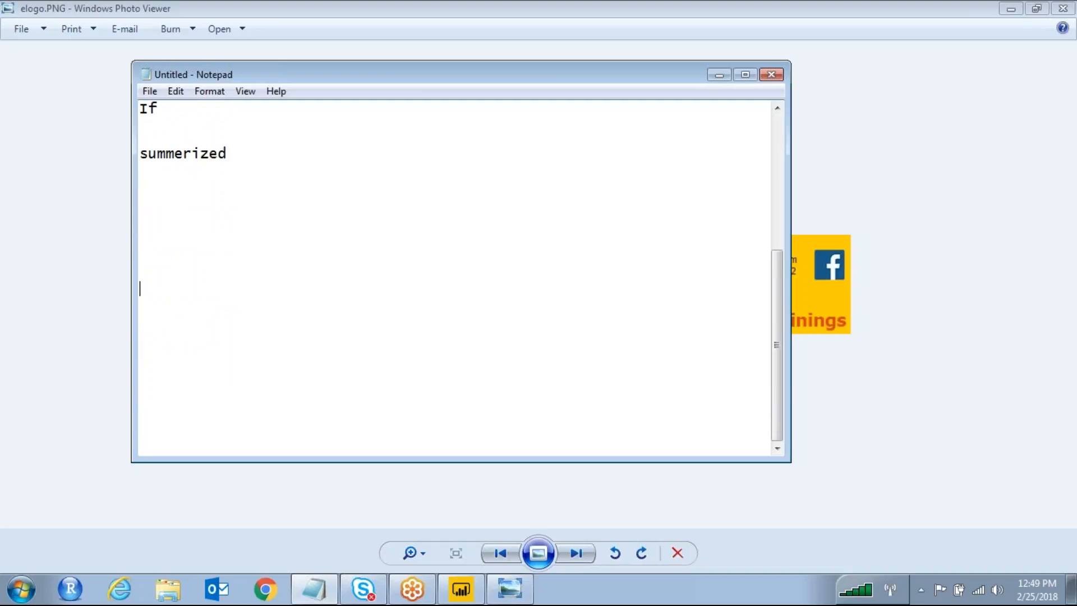
pyautogui.write('product wise')
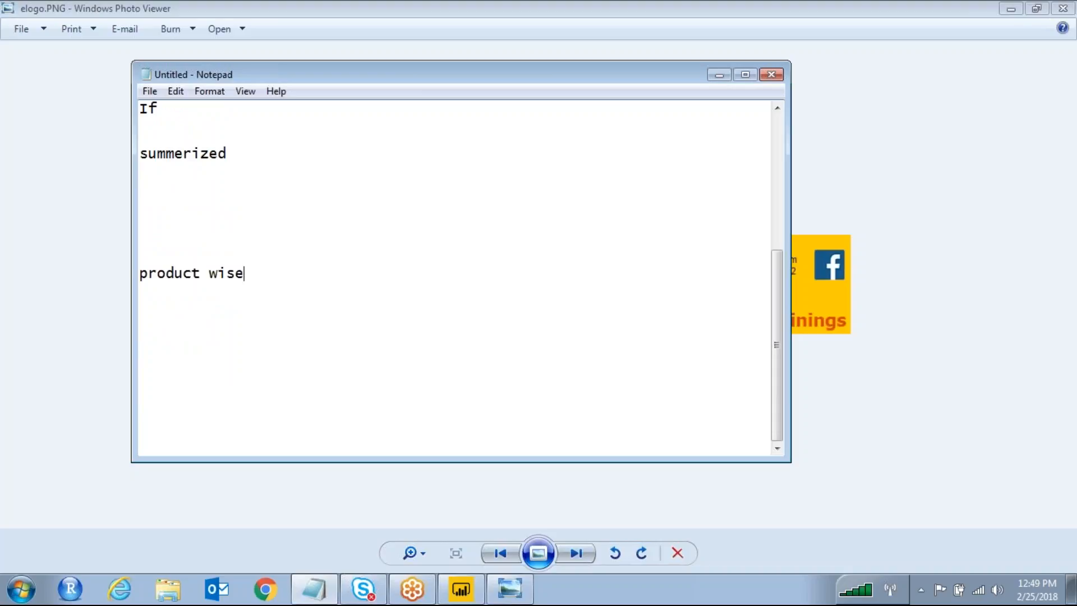
pyautogui.write('---subcategoriwise---cate')
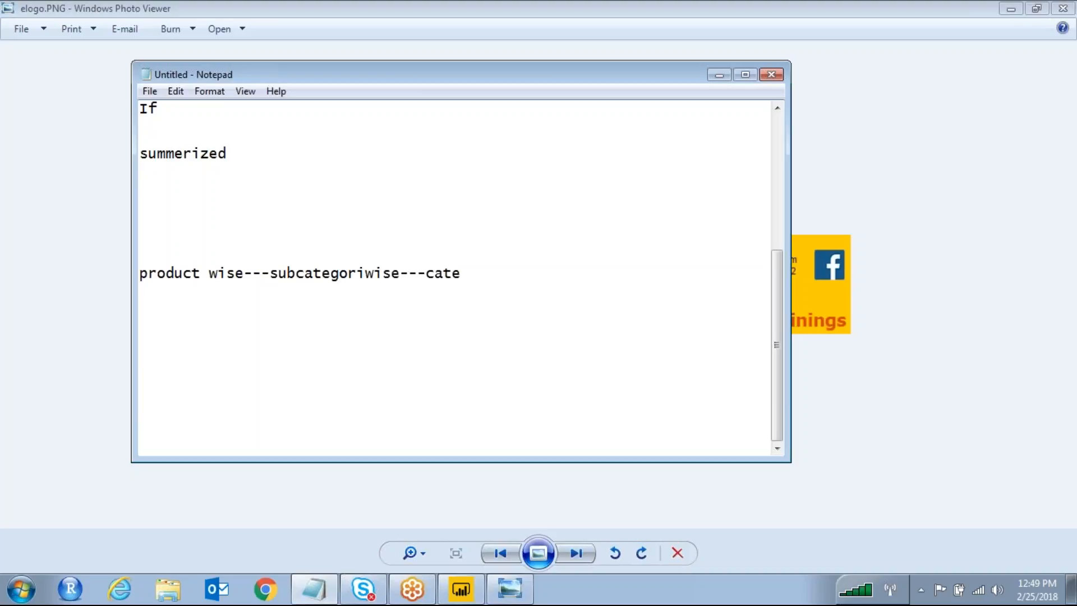
pyautogui.write('girze')
pyautogui.press('Return')
pyautogui.press('Return')
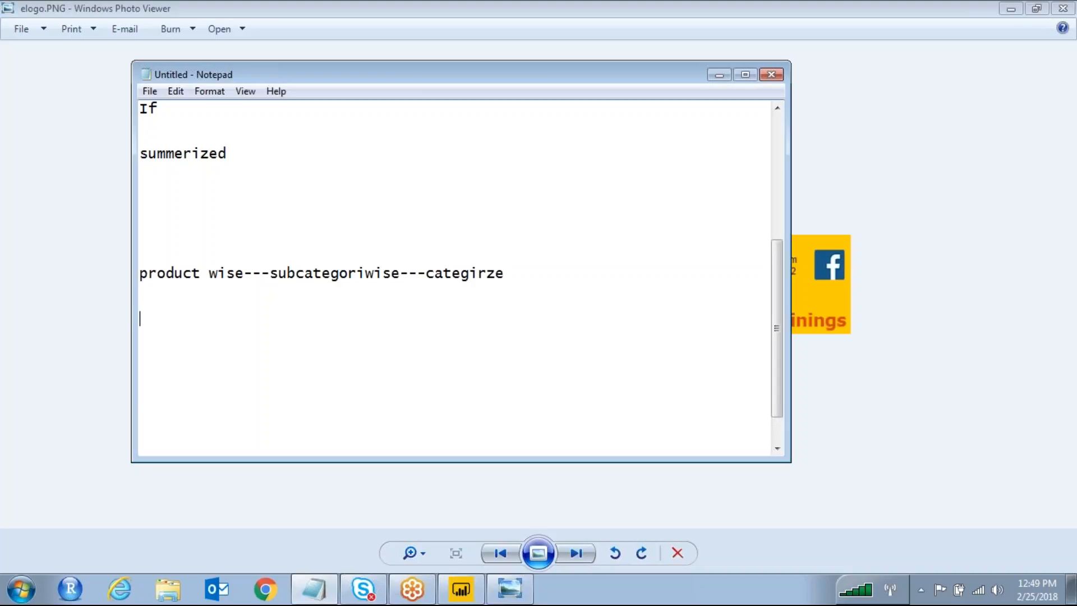
# - List 1, 2 and 3 on separate lines beneath the product wise line and highlight its category part
pyautogui.write('1')
pyautogui.press('Return')
pyautogui.write('2')
pyautogui.press('Return')
pyautogui.write('3')
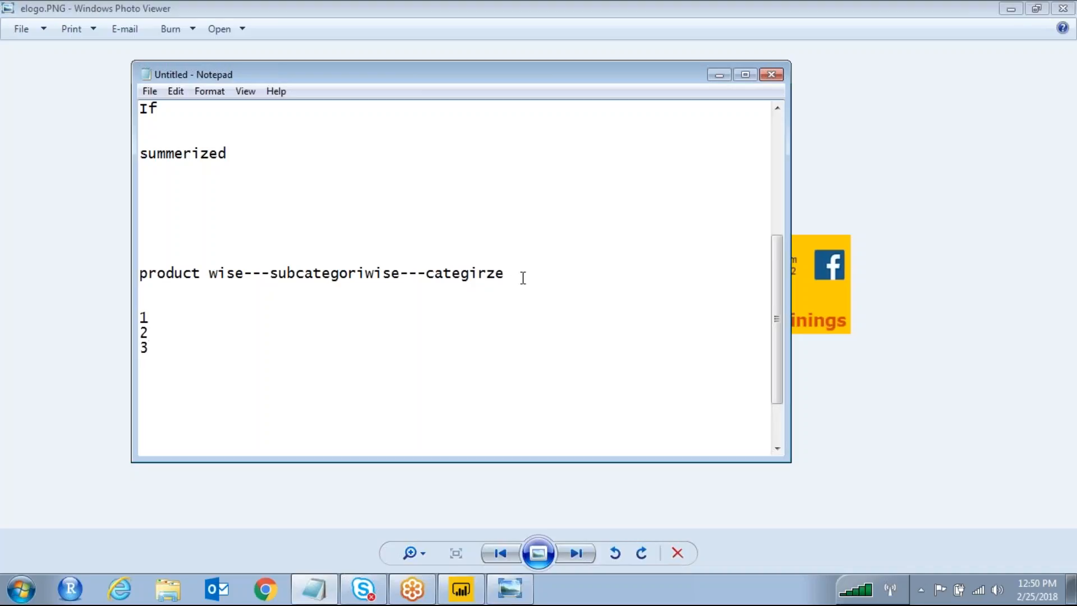
pyautogui.moveTo(415, 273); pyautogui.dragTo(503, 273)
# - Switch to Power BI Desktop and create a table visual of EnglishProductCategoryName and SalesAmount, widening it on the page
pyautogui.click(461, 589)
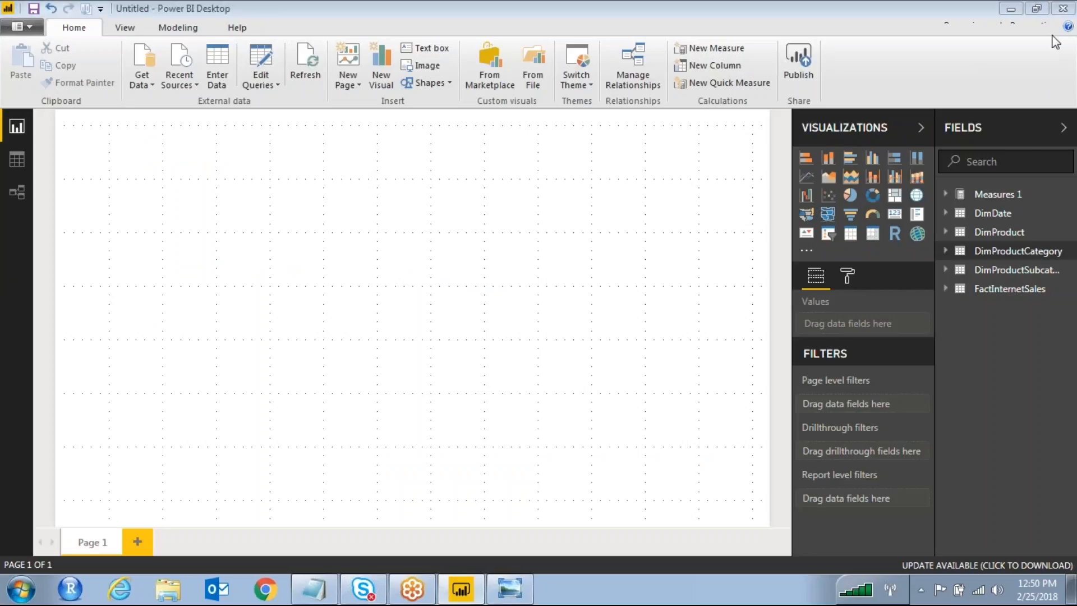
pyautogui.click(948, 196)
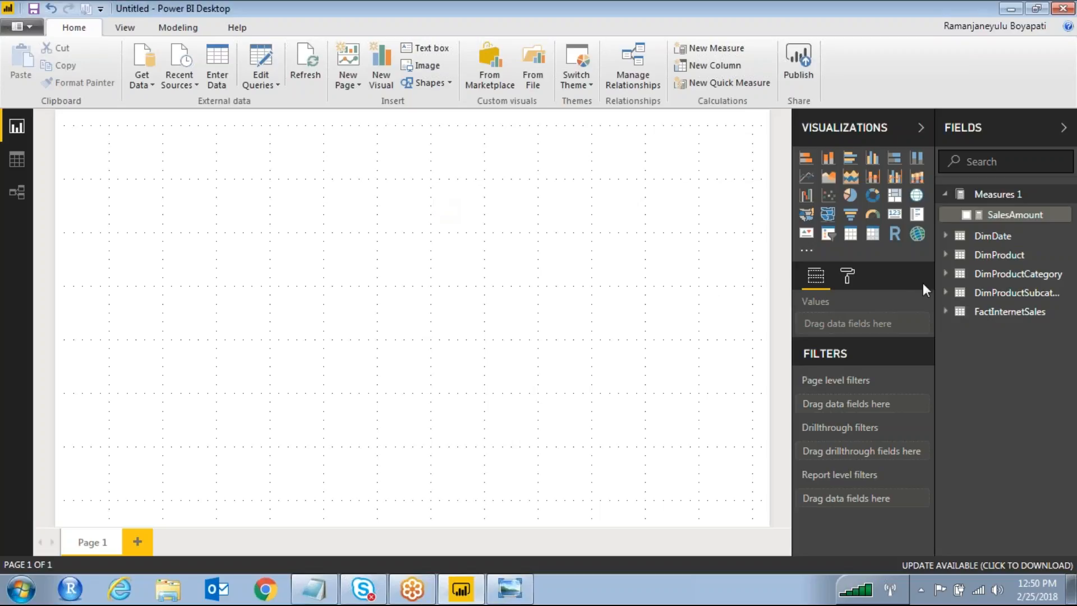
pyautogui.click(946, 274)
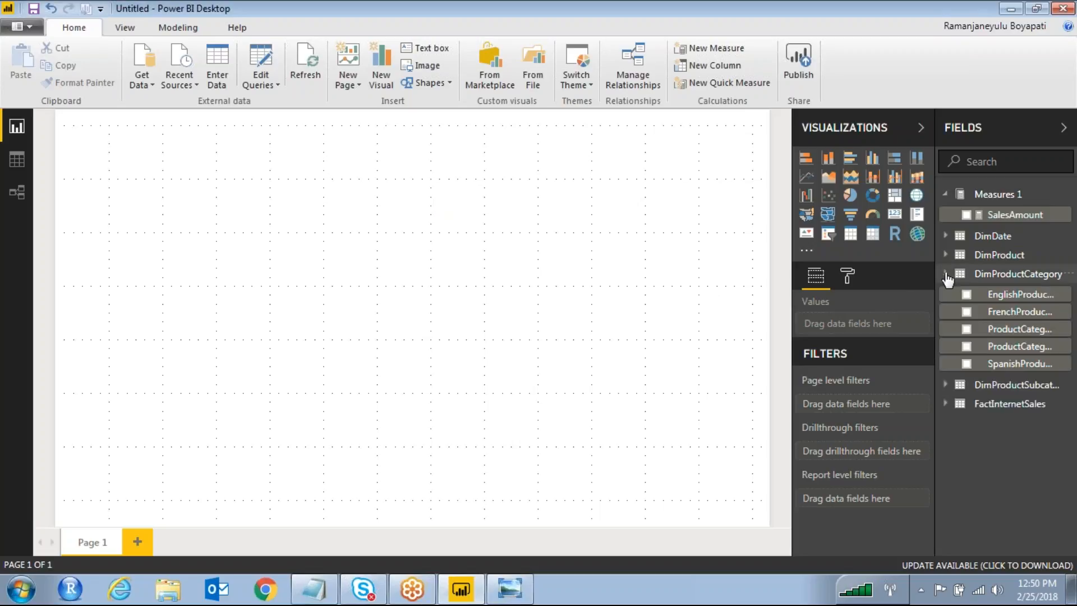
pyautogui.click(966, 294)
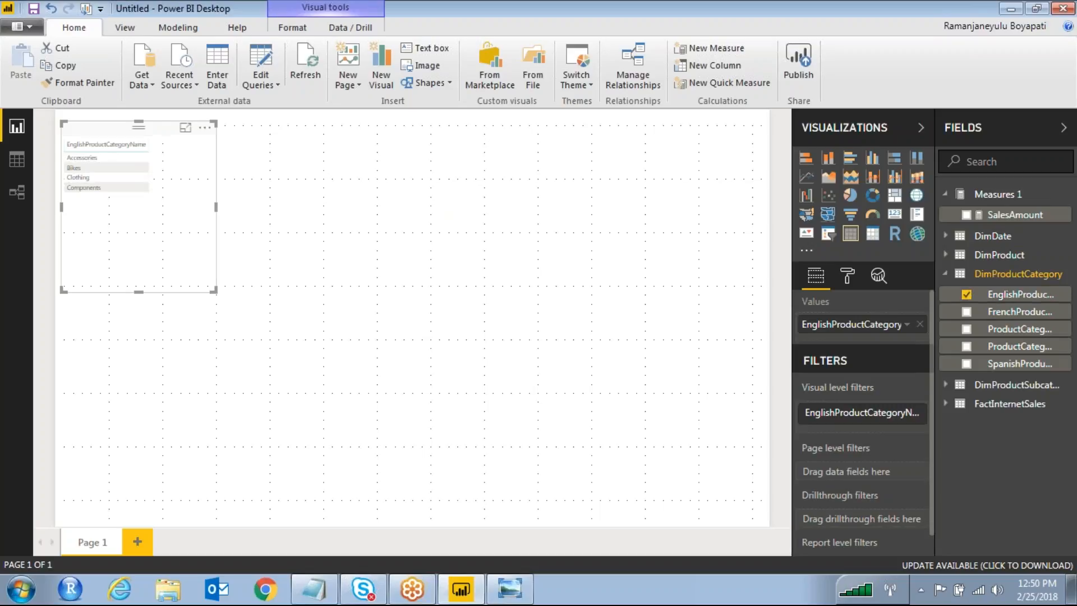
pyautogui.moveTo(213, 287); pyautogui.dragTo(215, 252)
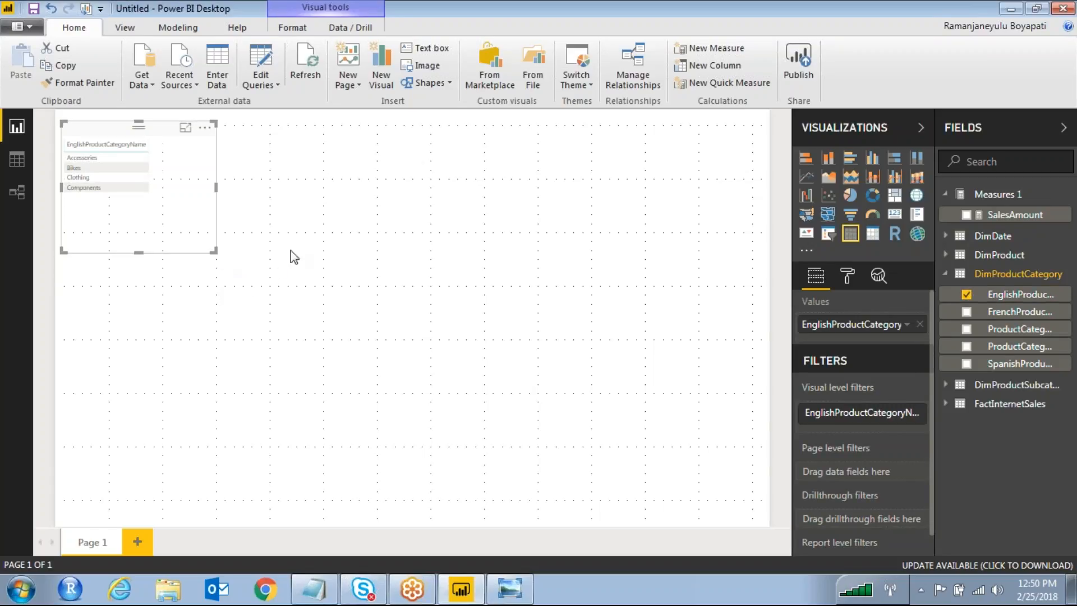
pyautogui.click(966, 215)
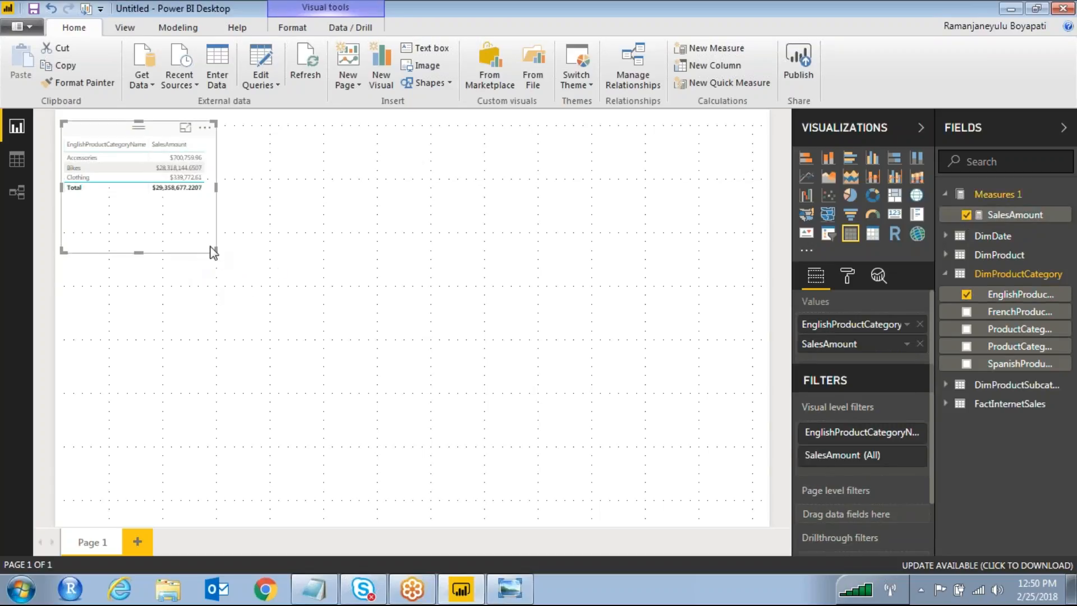
pyautogui.moveTo(213, 247); pyautogui.dragTo(276, 237)
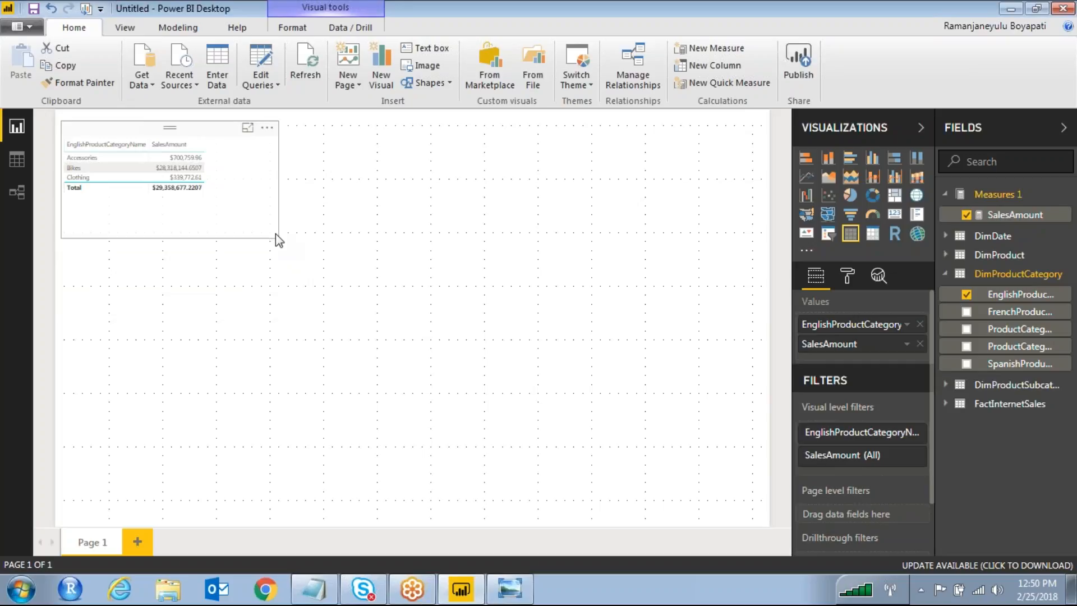
# - Set the text size of the table's values to 18 and enlarge the visual in both directions
pyautogui.click(848, 277)
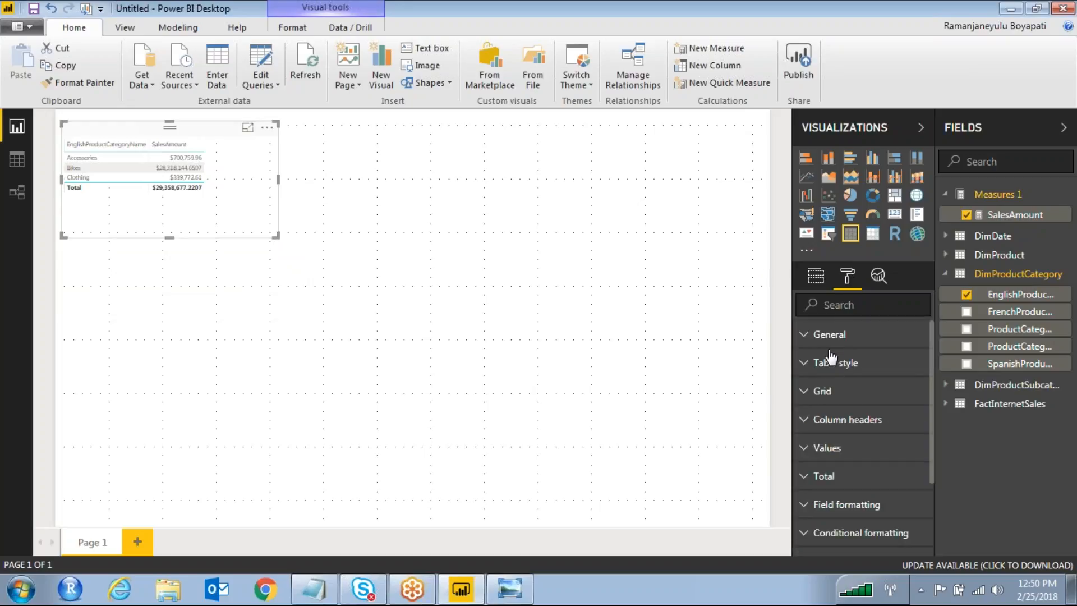
pyautogui.click(808, 448)
pyautogui.click(914, 383)
pyautogui.click(914, 384)
pyautogui.click(915, 384)
pyautogui.click(914, 384)
pyautogui.click(914, 384)
pyautogui.click(914, 384)
pyautogui.click(915, 384)
pyautogui.click(914, 385)
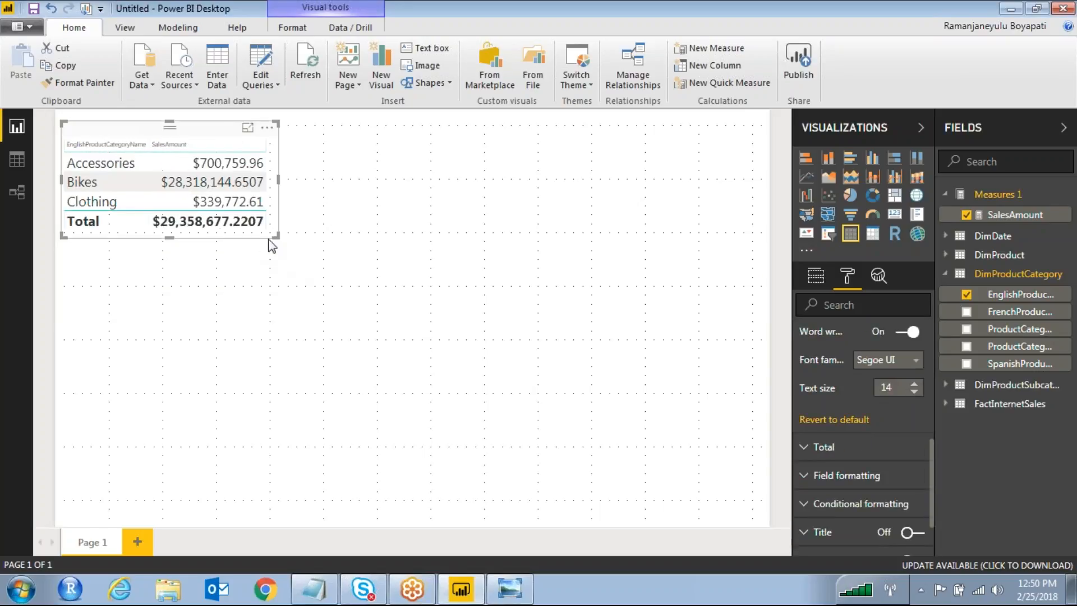
pyautogui.moveTo(273, 239); pyautogui.dragTo(357, 338)
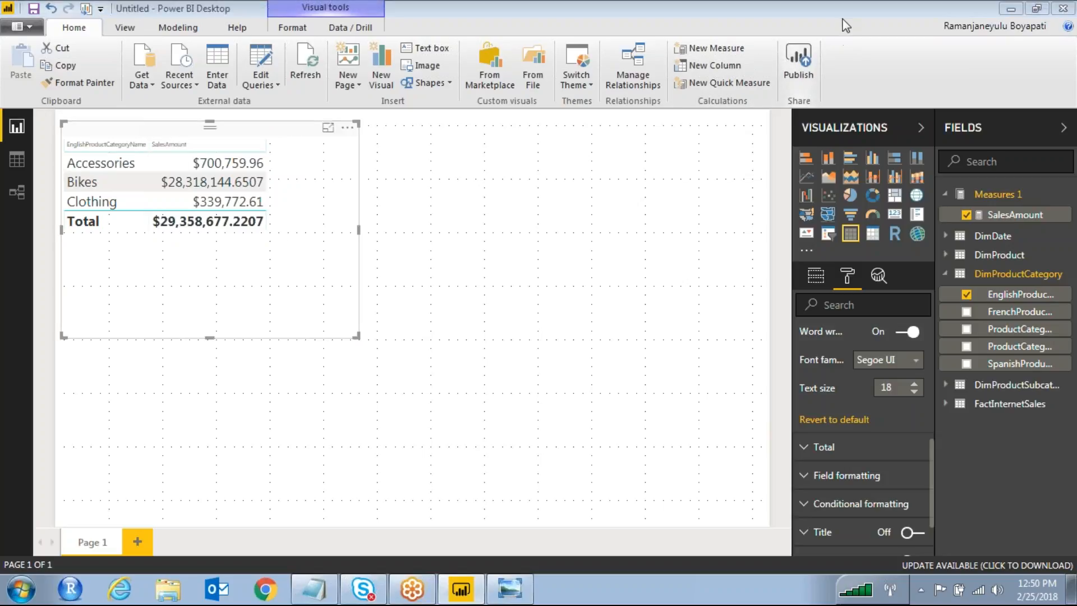
# - Draw temporary pen check marks beside the Accessories, Bikes and Clothing amounts and clear them
pyautogui.click(705, 49)
pyautogui.moveTo(251, 155); pyautogui.dragTo(285, 139)
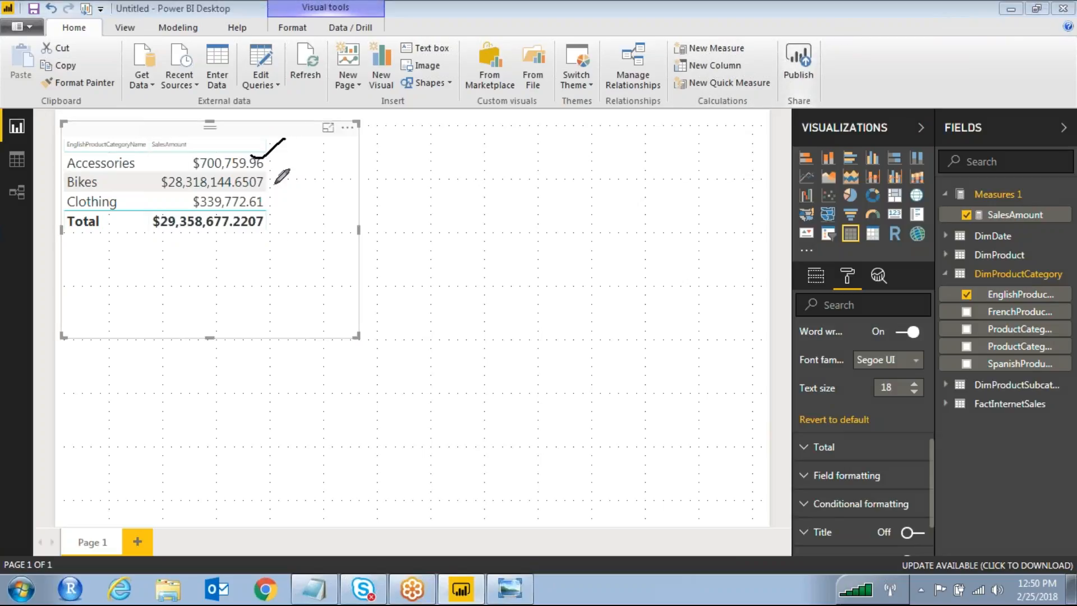
pyautogui.moveTo(291, 179)
pyautogui.mouseDown()
pyautogui.moveTo(306, 160)
pyautogui.moveTo(292, 179)
pyautogui.mouseUp()
pyautogui.moveTo(272, 209); pyautogui.dragTo(332, 192)
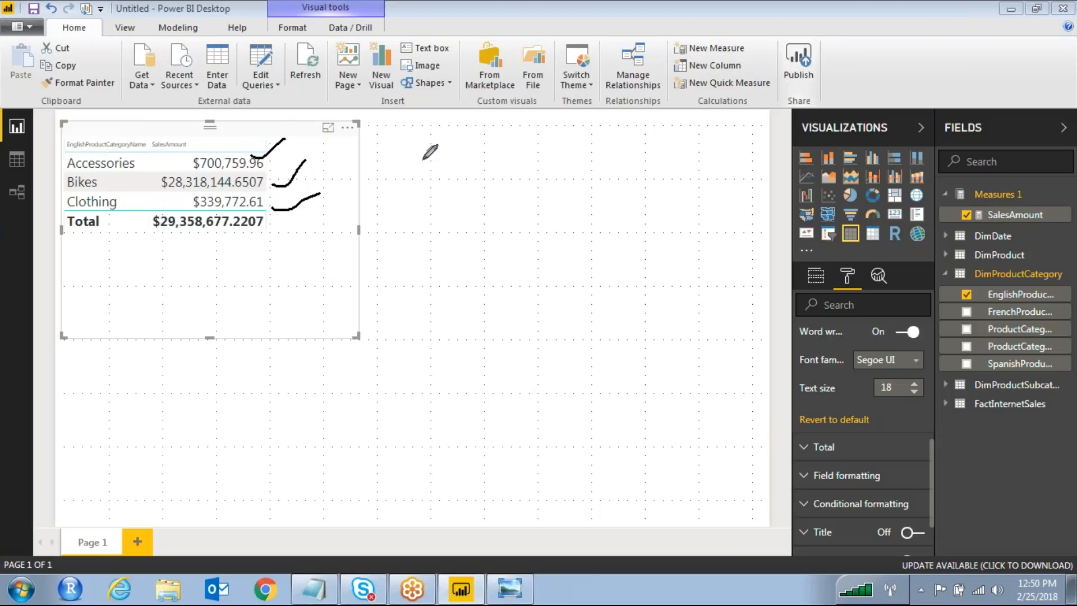
pyautogui.click(814, 60)
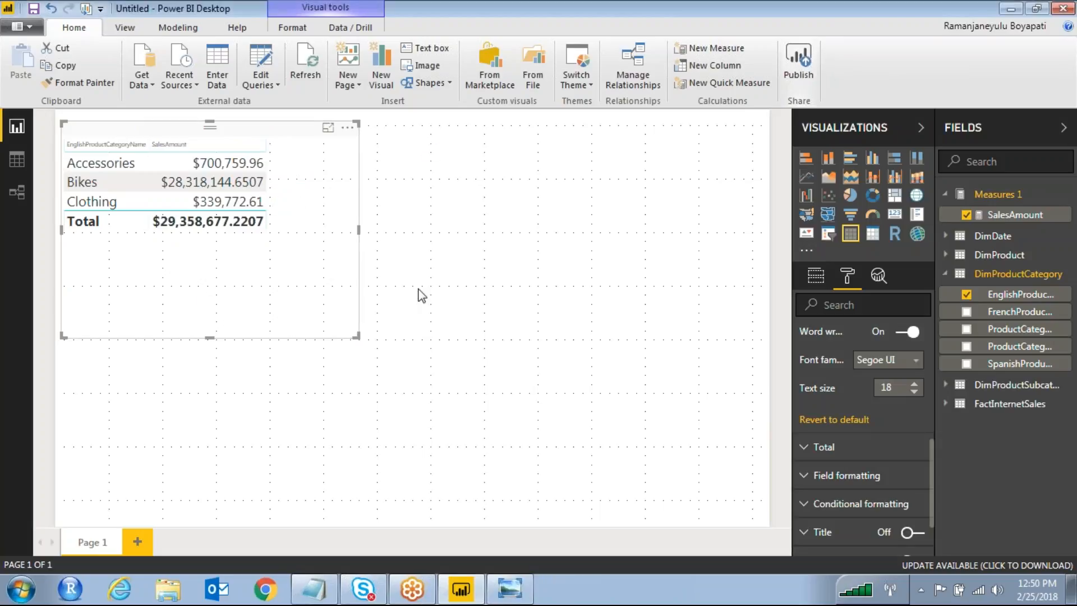
# - Create a new measure in the Measures 1 table and name it Rankxsales
pyautogui.click(1016, 197)
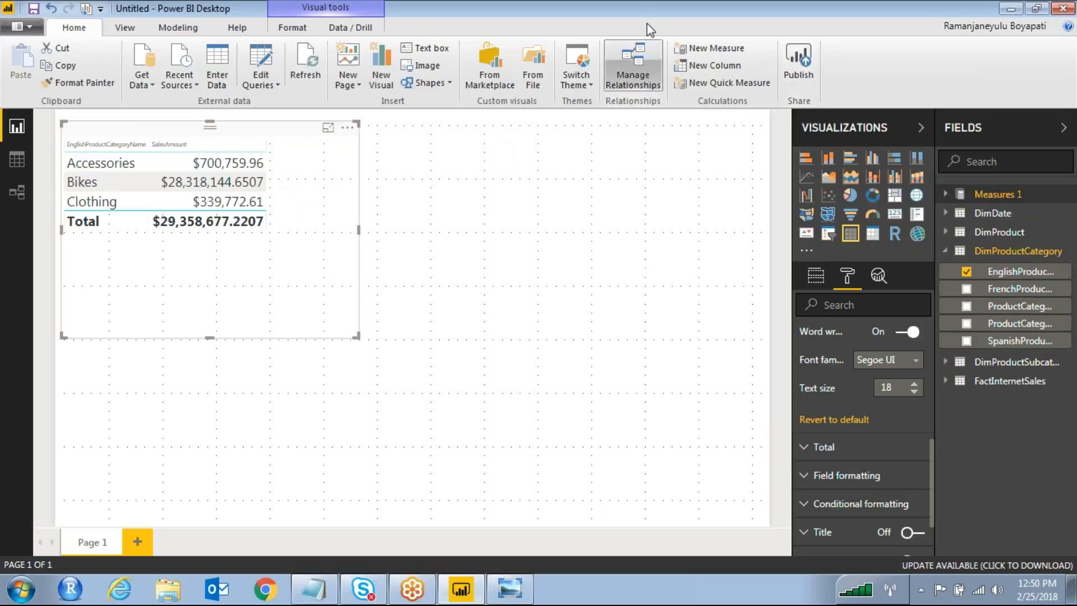
pyautogui.click(711, 51)
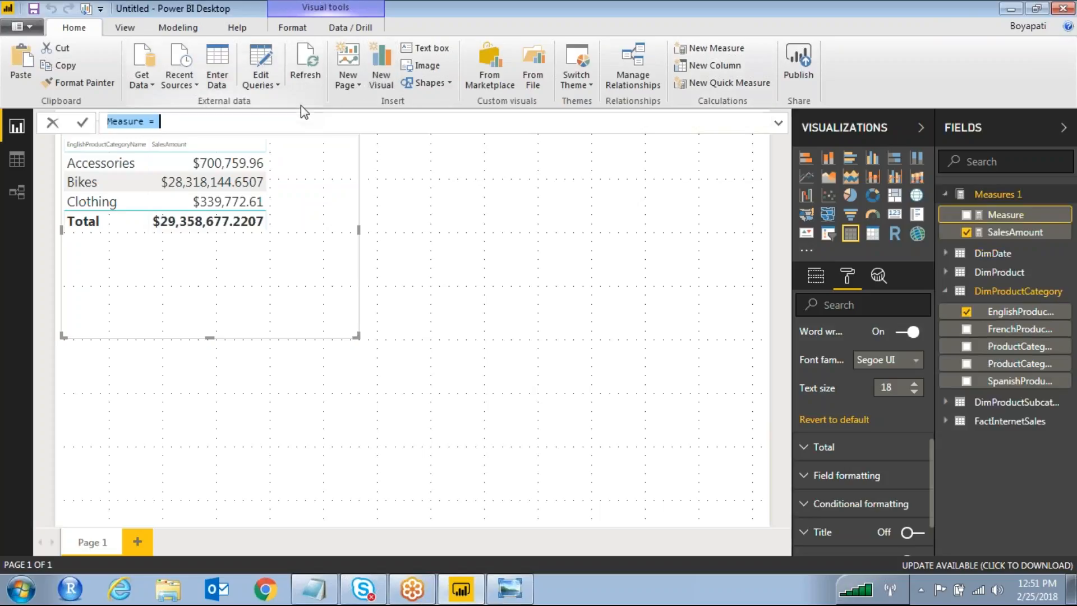
pyautogui.press('BackSpace')
pyautogui.press('BackSpace')
pyautogui.press('BackSpace')
pyautogui.press('BackSpace')
pyautogui.press('BackSpace')
pyautogui.press('BackSpace')
pyautogui.press('BackSpace')
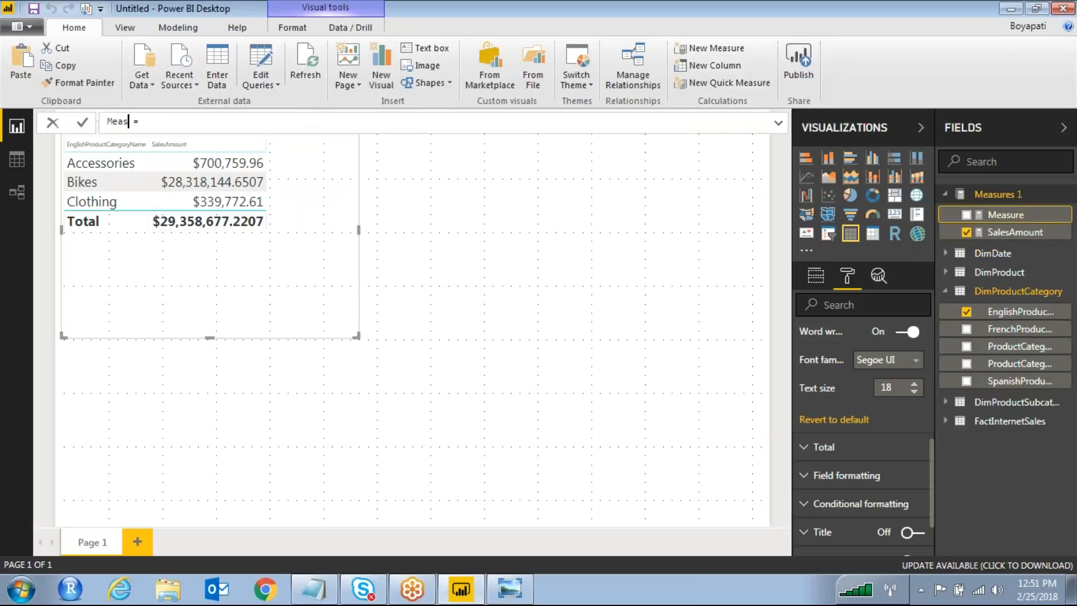
pyautogui.write('Rankx')
pyautogui.write('Cat')
pyautogui.press('BackSpace')
pyautogui.press('BackSpace')
pyautogui.press('BackSpace')
pyautogui.write('sales =')
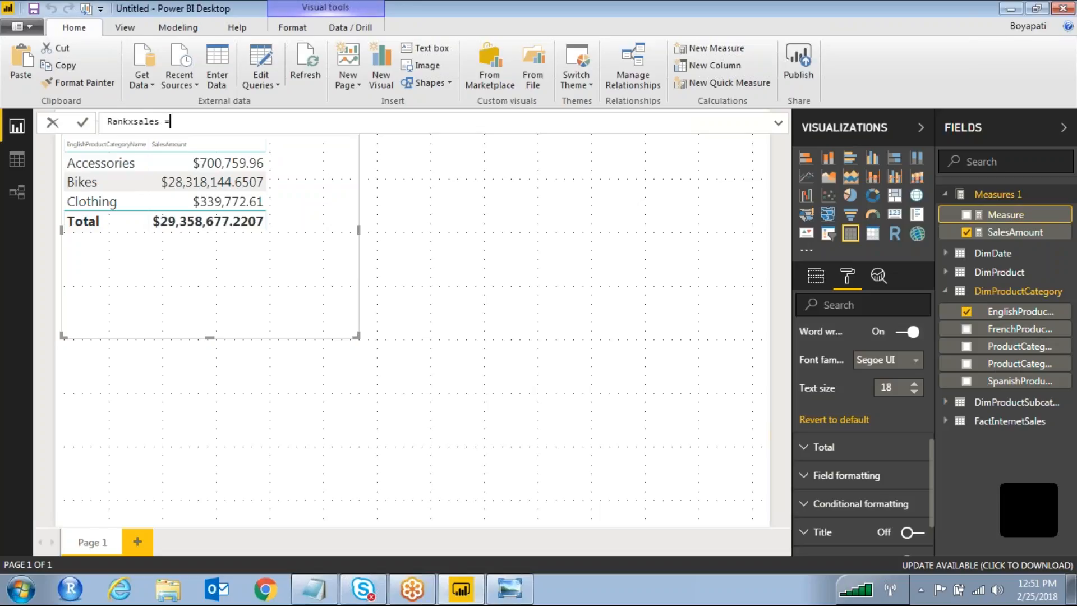
# - Begin the Rankxsales formula with the RANKX function, using DimProductCategory as its table argument
pyautogui.write('RANKX')
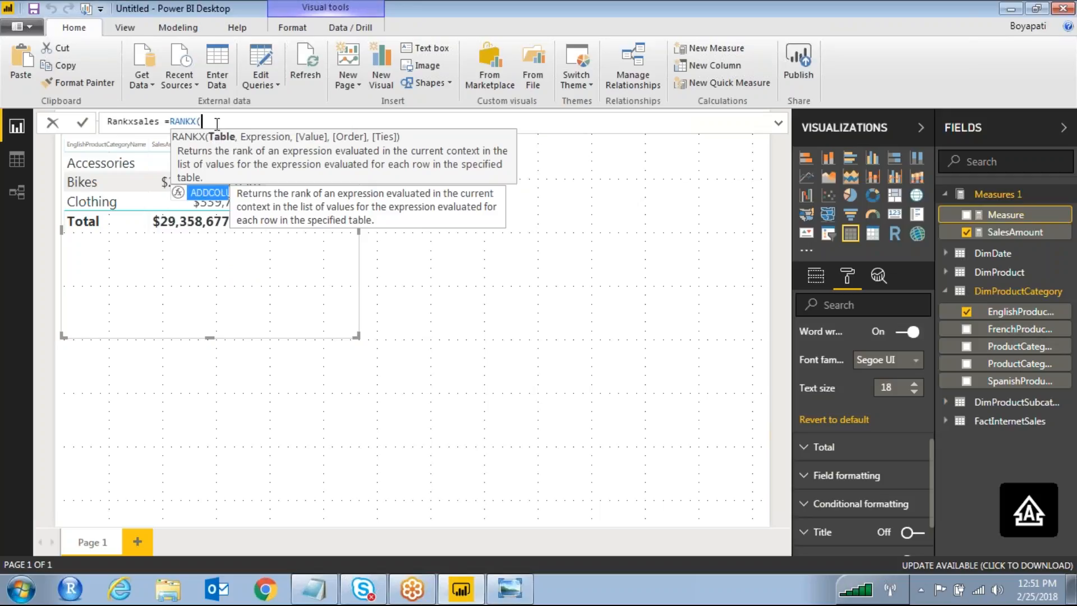
pyautogui.write('(')
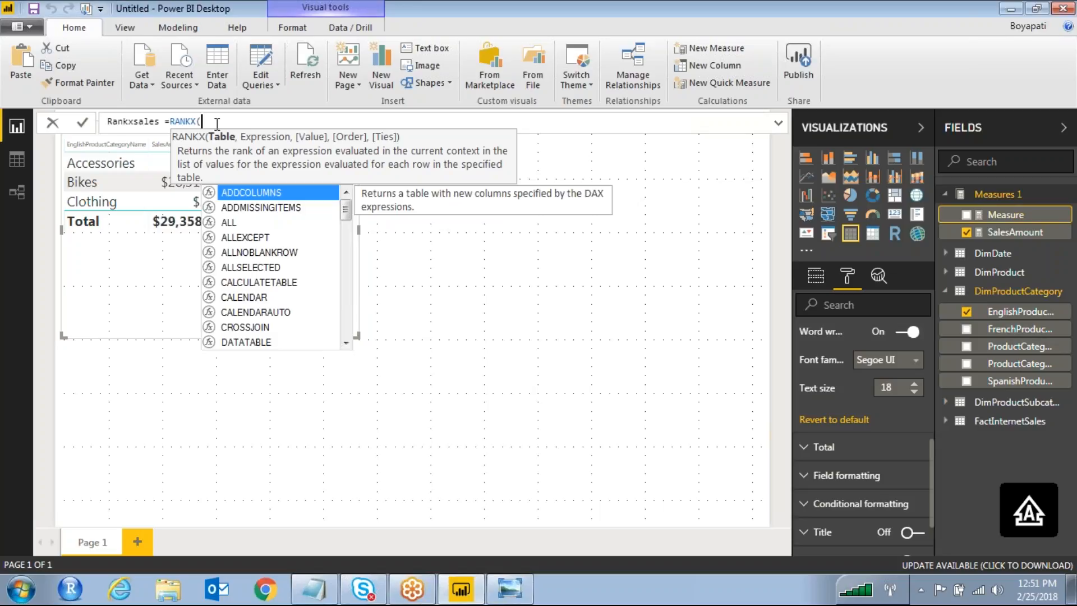
pyautogui.write('DIM')
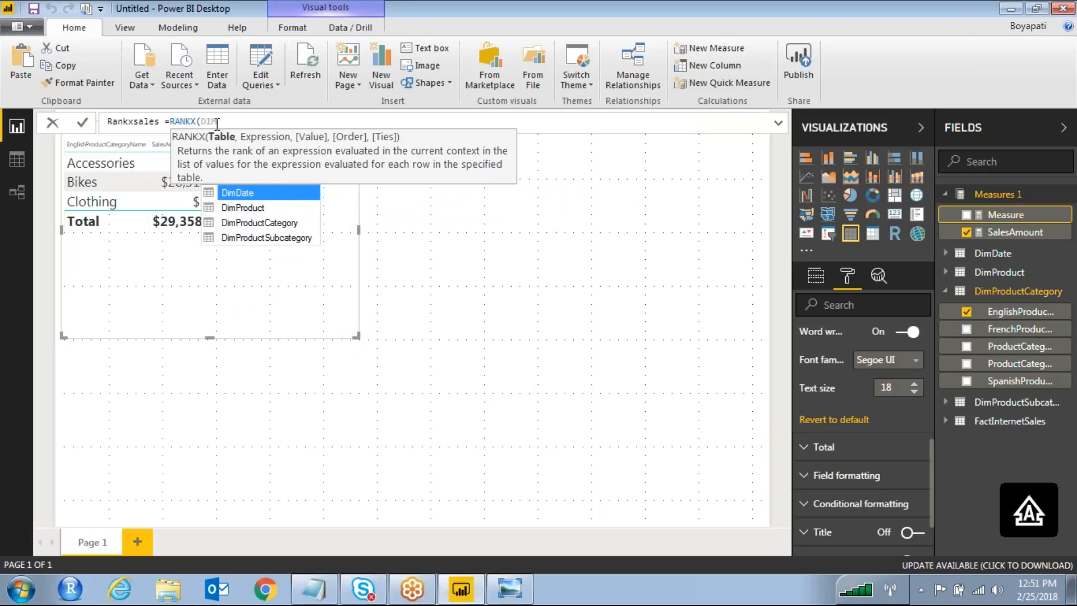
pyautogui.press('Down')
pyautogui.press('Down')
pyautogui.press('Tab')
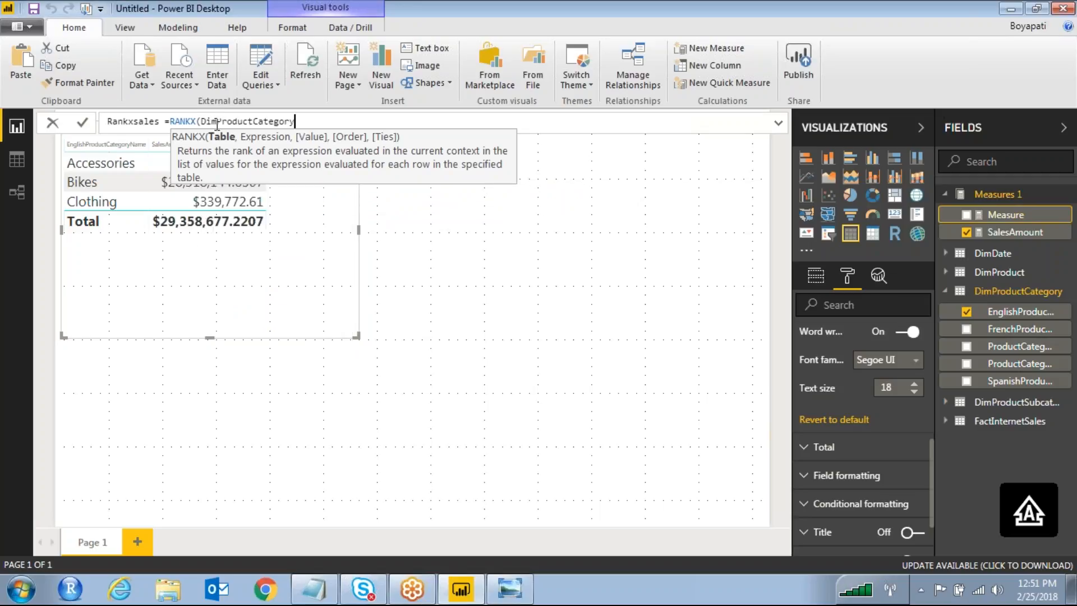
# - Complete the RANKX formula with [SalesAmount], an empty value argument and order 0, and add Rankxsales to the table visual
pyautogui.write(',')
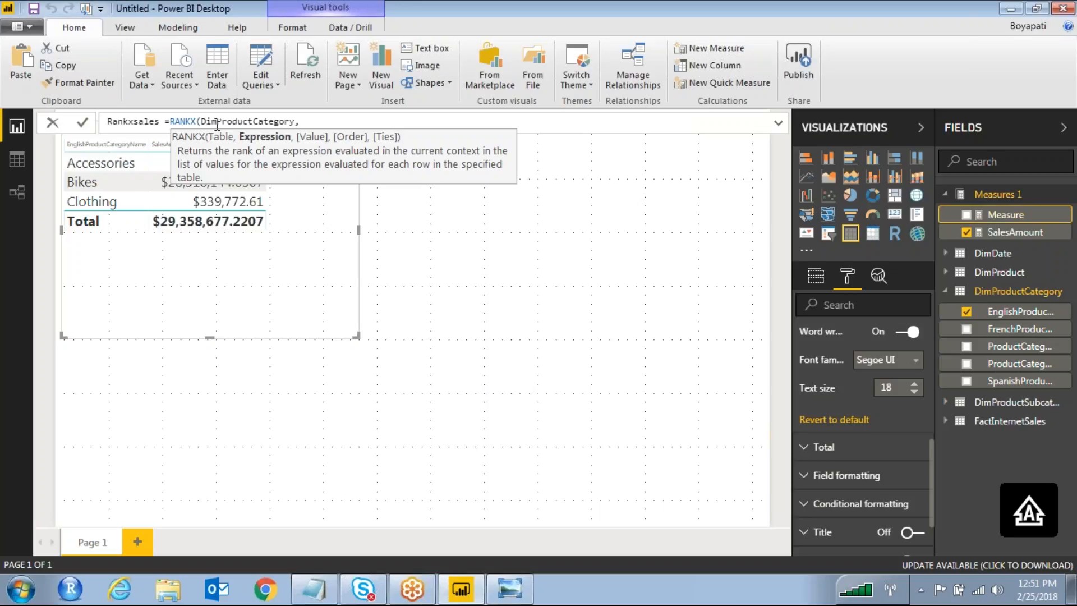
pyautogui.write('SALES')
pyautogui.press('Tab')
pyautogui.write(',')
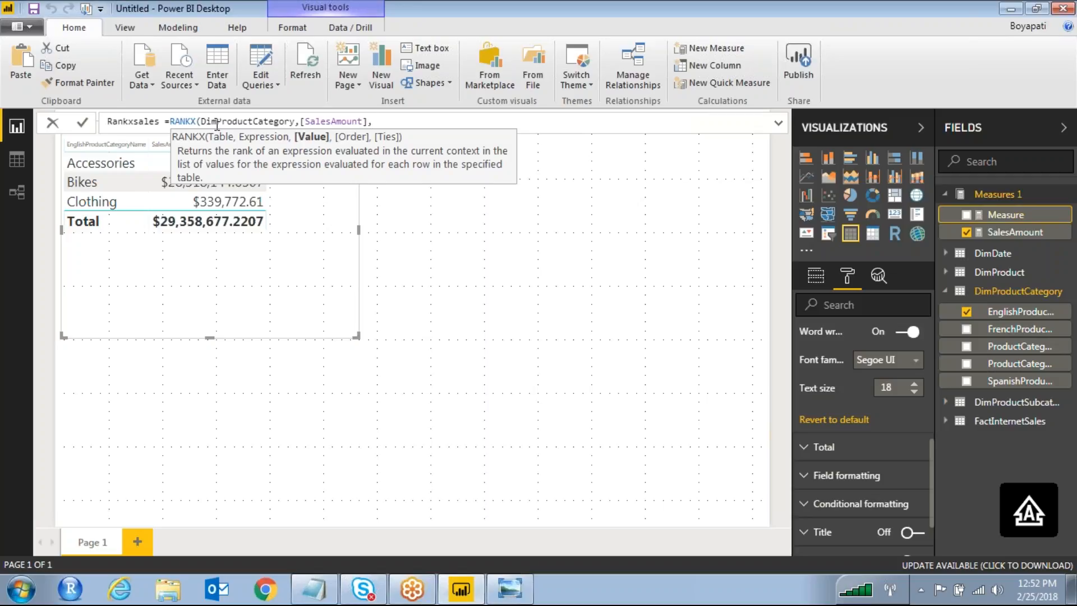
pyautogui.write(',')
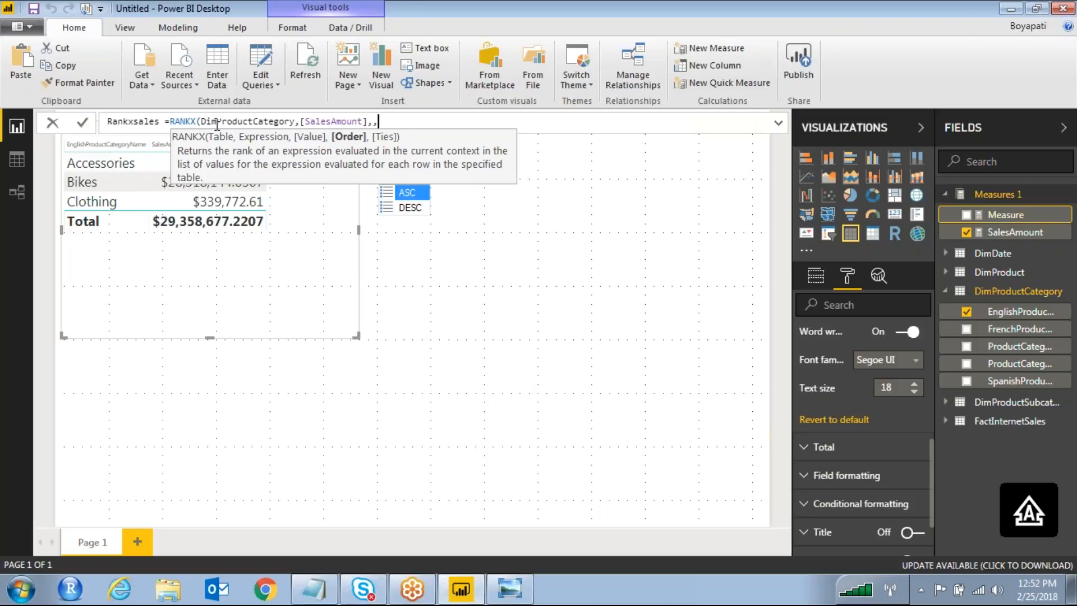
pyautogui.write('0')
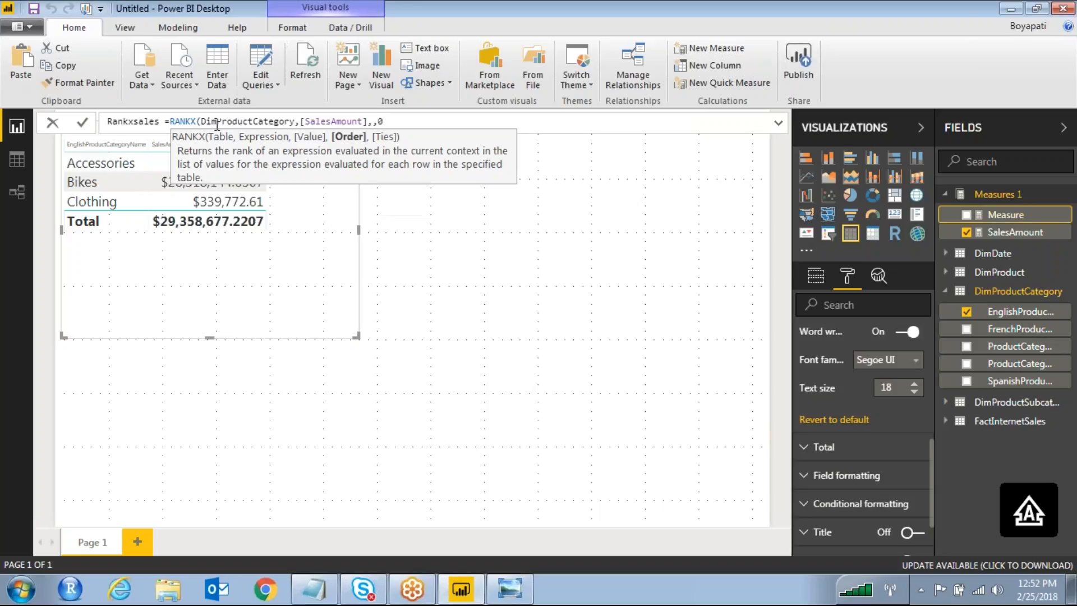
pyautogui.write(')')
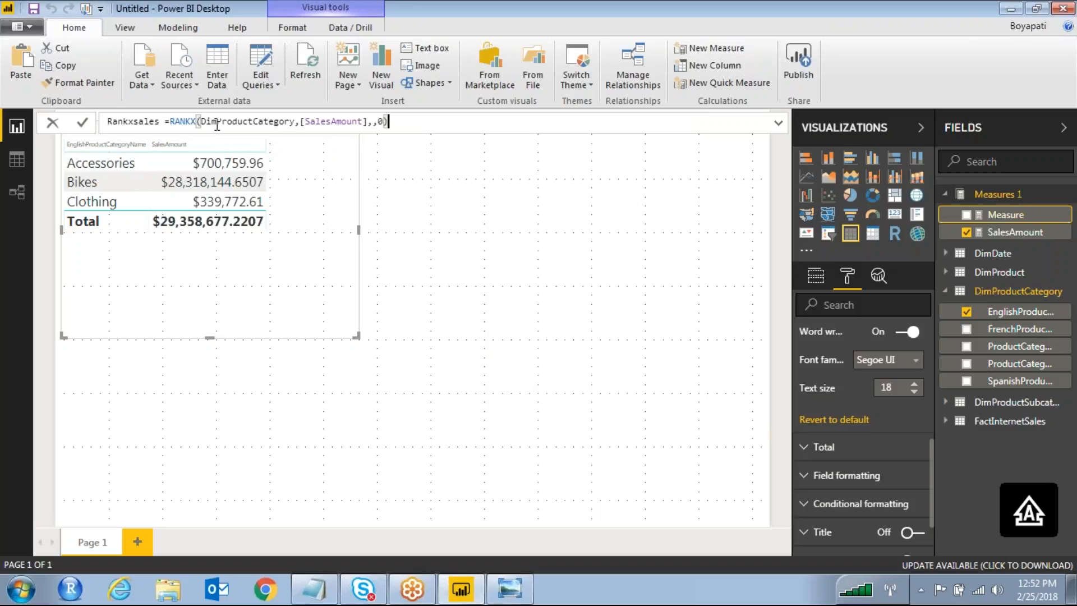
pyautogui.press('Return')
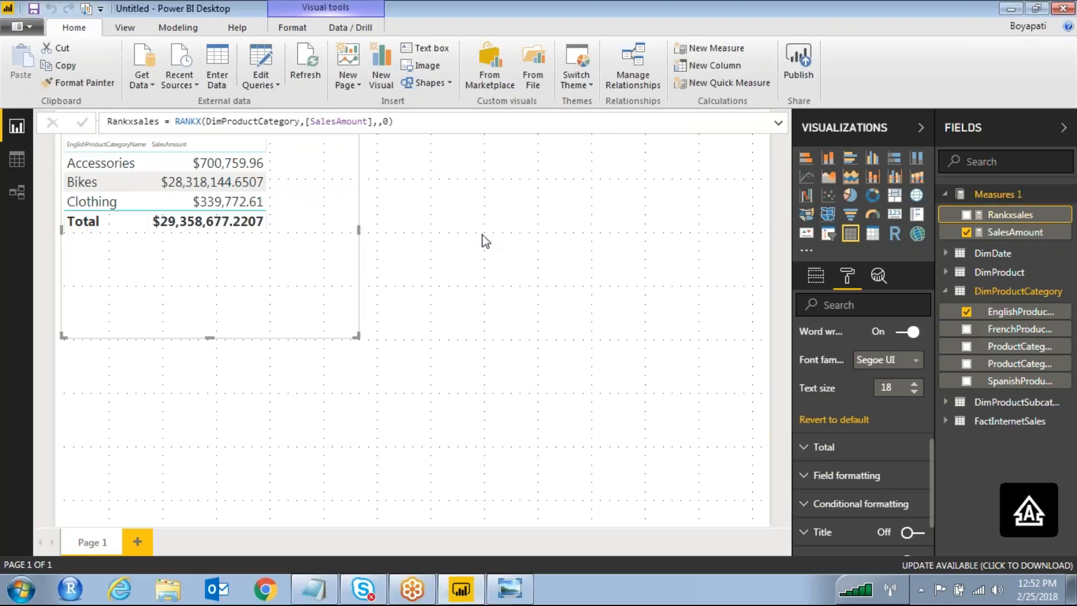
pyautogui.click(966, 215)
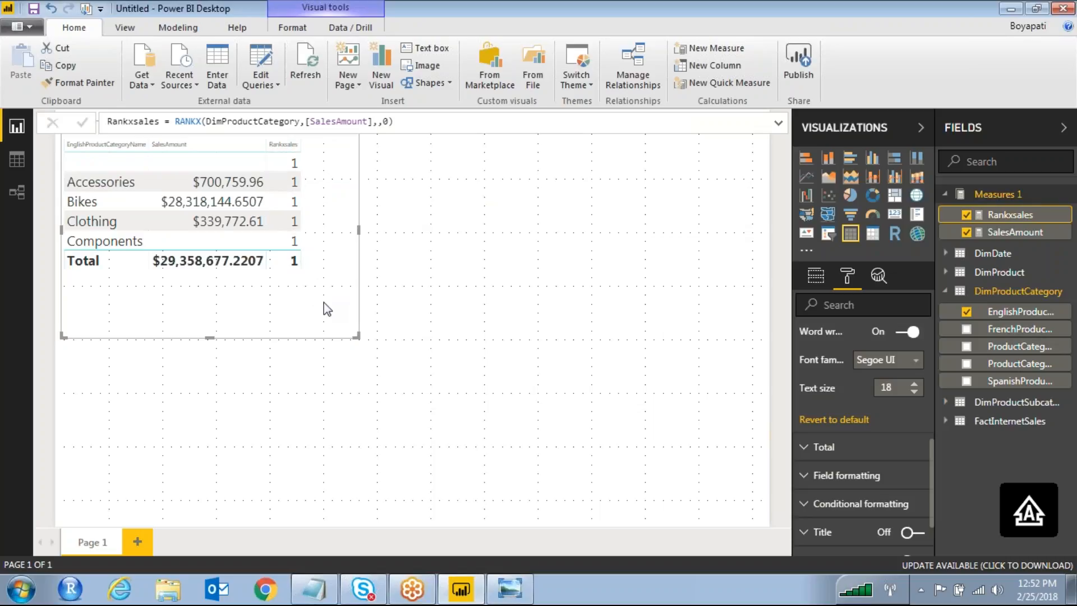
# - Wrap DimProductCategory in the ALL function inside the Rankxsales formula and commit the measure
pyautogui.click(206, 122)
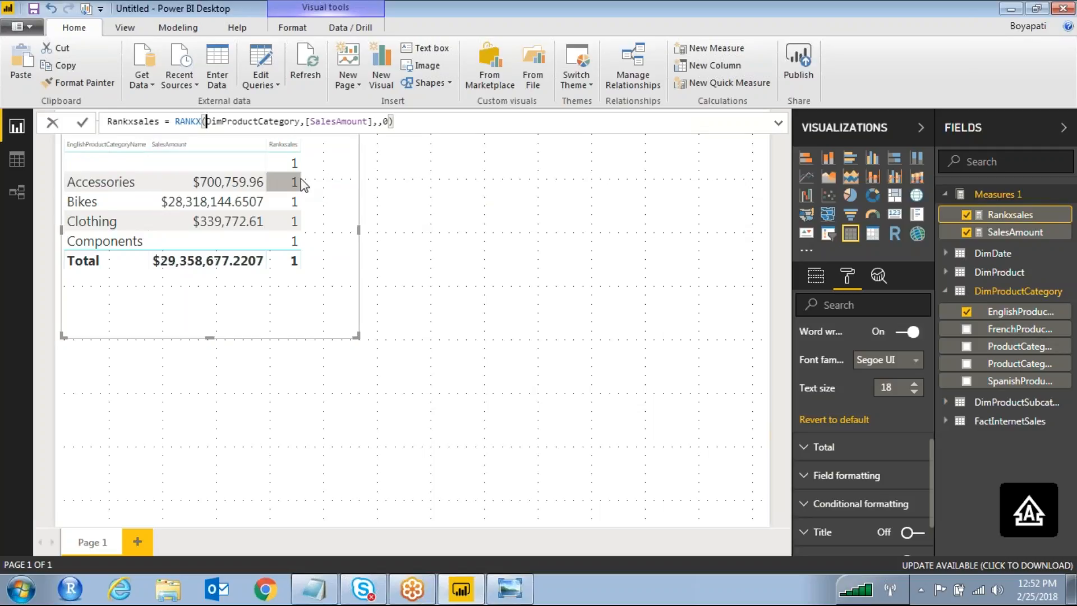
pyautogui.write('ALL(')
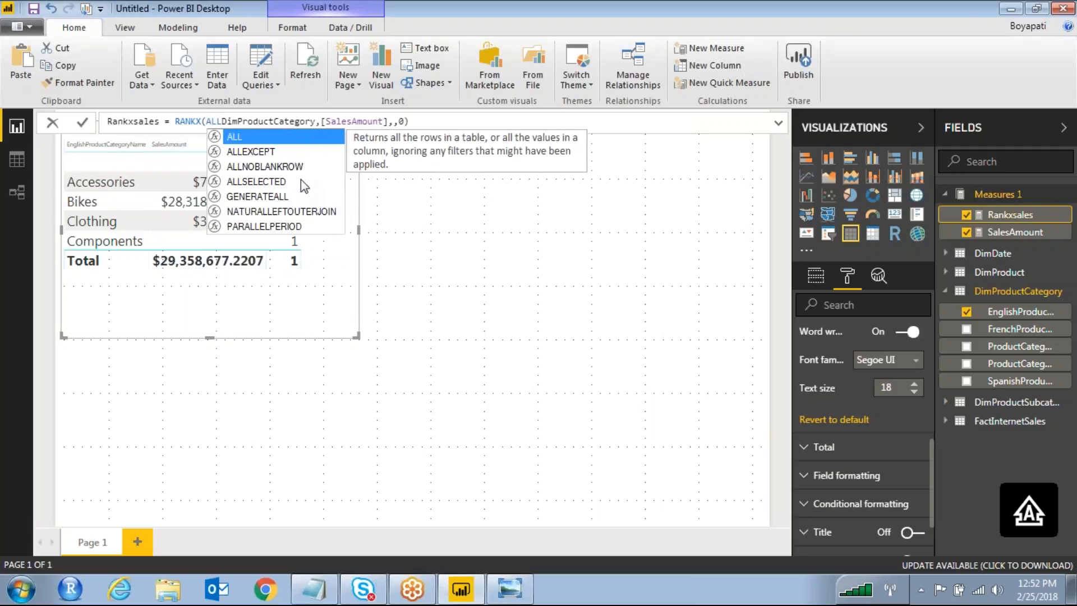
pyautogui.press('Right')
pyautogui.press('Right')
pyautogui.press('Right')
pyautogui.press('Right')
pyautogui.press('Right')
pyautogui.press('Right')
pyautogui.press('Right')
pyautogui.press('Right')
pyautogui.press('Right')
pyautogui.press('Right')
pyautogui.press('Right')
pyautogui.press('Right')
pyautogui.press('Right')
pyautogui.press('Right')
pyautogui.press('Right')
pyautogui.press('Right')
pyautogui.press('Right')
pyautogui.press('Right')
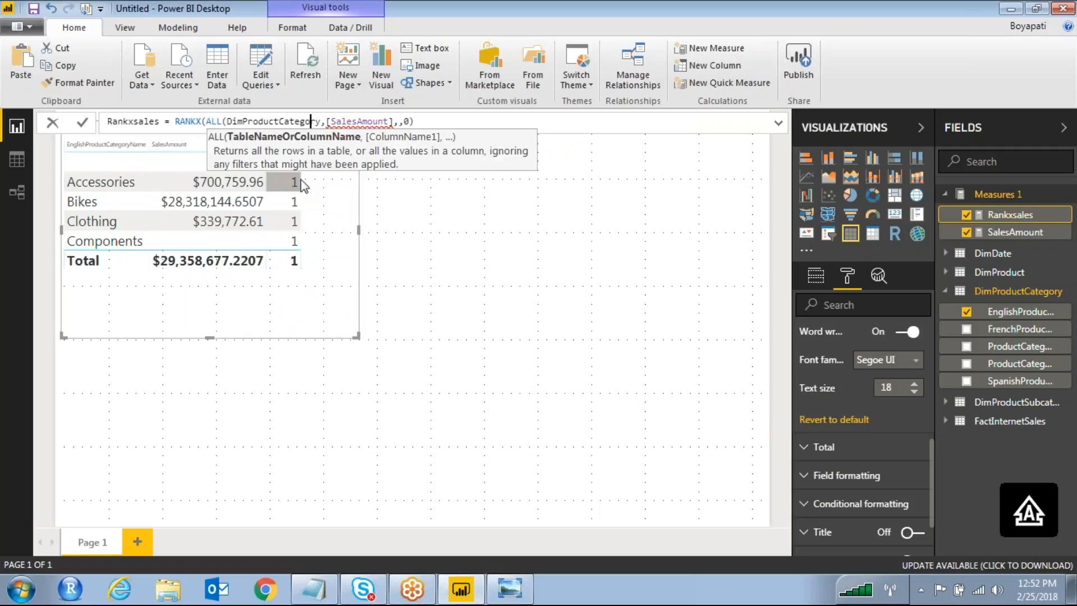
pyautogui.write(')')
pyautogui.press('Return')
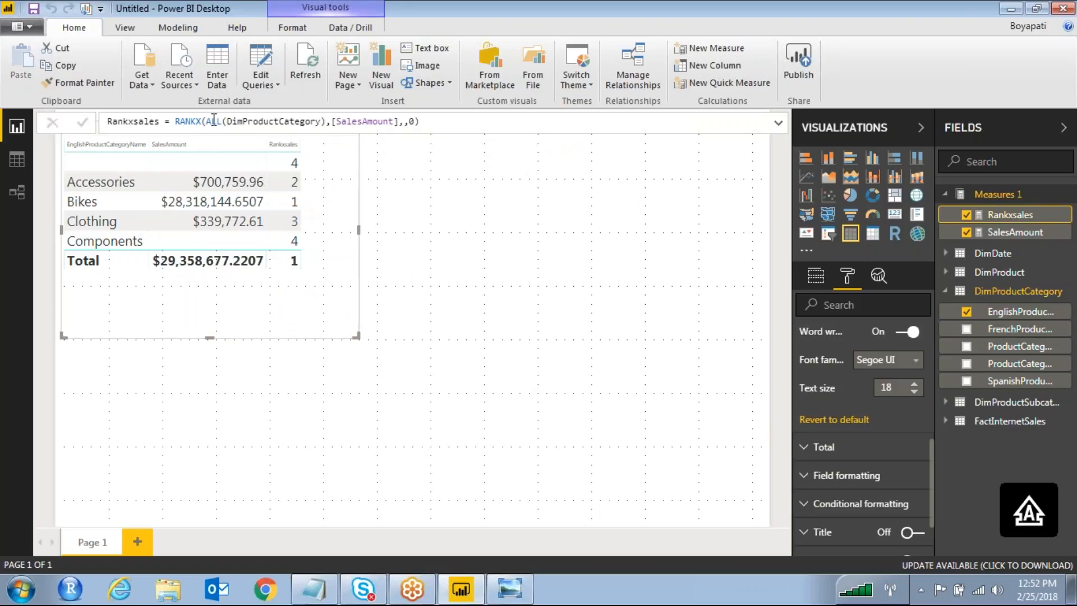
# - Highlight ALL in the formula, draw temporary pen marks on the Accessories, Bikes and Clothing rows, and clear them
pyautogui.moveTo(206, 121); pyautogui.dragTo(222, 121)
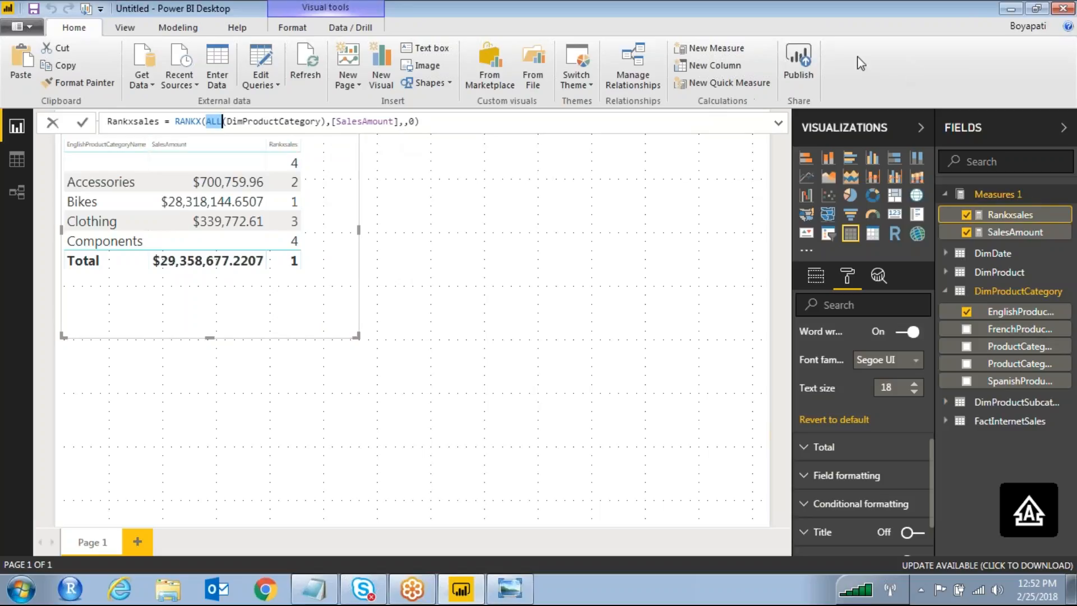
pyautogui.click(829, 53)
pyautogui.moveTo(464, 183); pyautogui.dragTo(303, 180)
pyautogui.moveTo(441, 213); pyautogui.dragTo(302, 201)
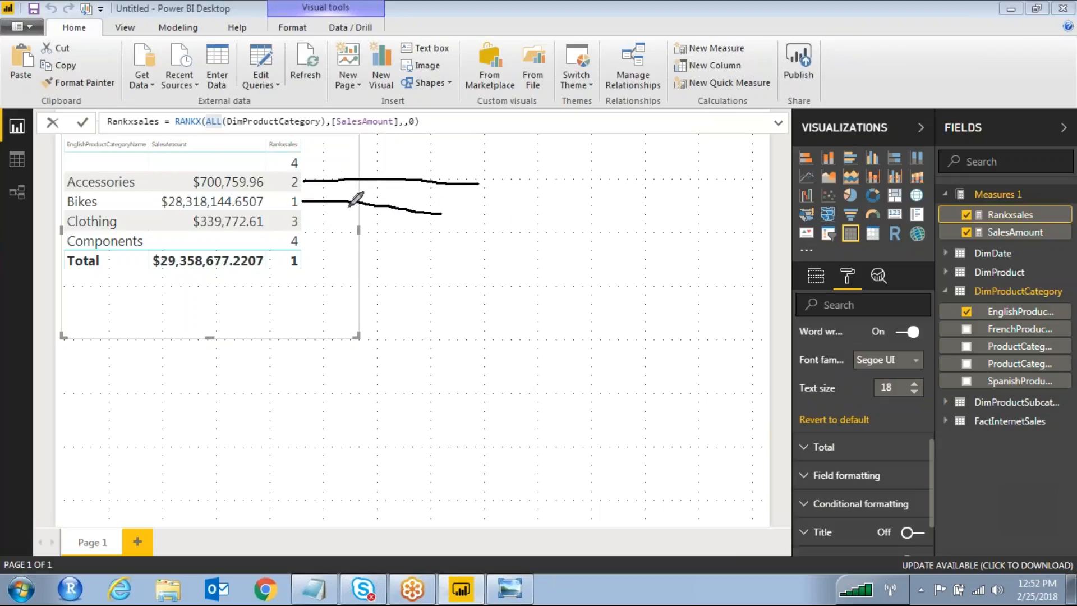
pyautogui.moveTo(203, 169)
pyautogui.mouseDown()
pyautogui.moveTo(236, 178)
pyautogui.moveTo(250, 226)
pyautogui.moveTo(242, 209)
pyautogui.mouseUp()
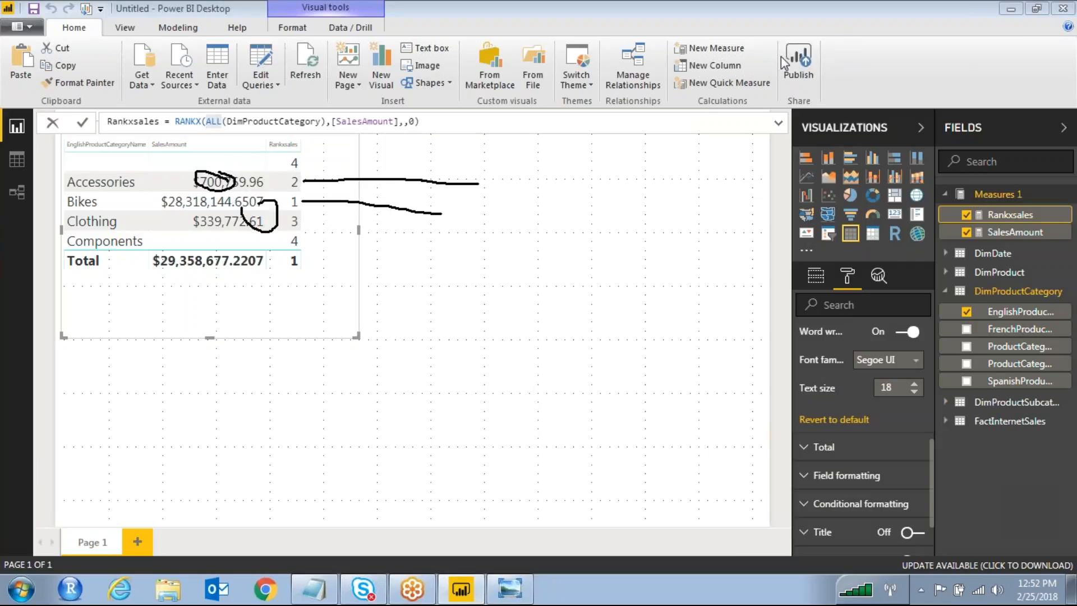
pyautogui.click(939, 54)
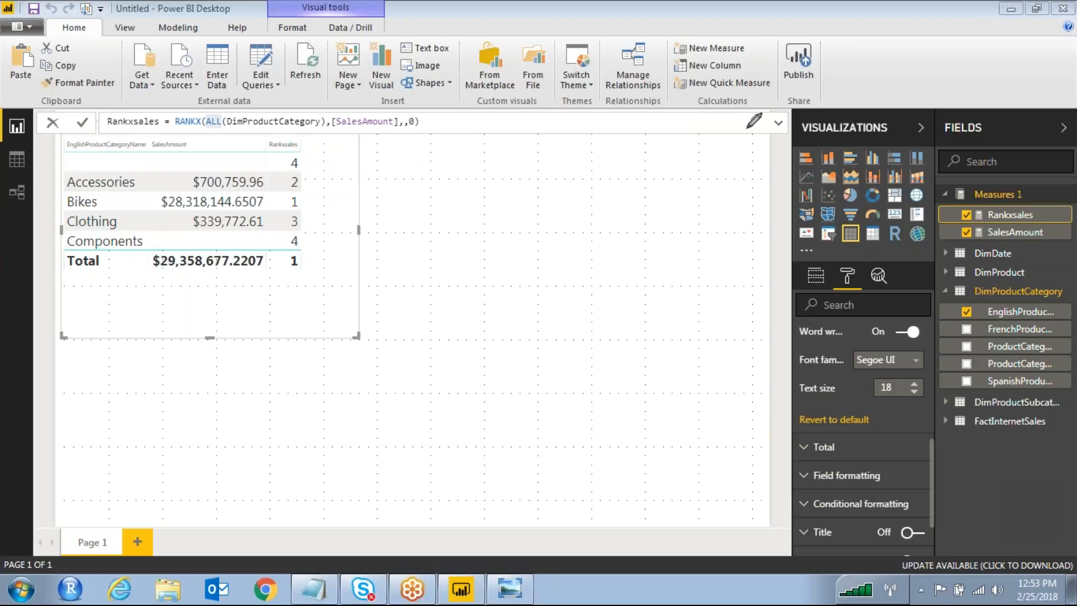
pyautogui.click(794, 51)
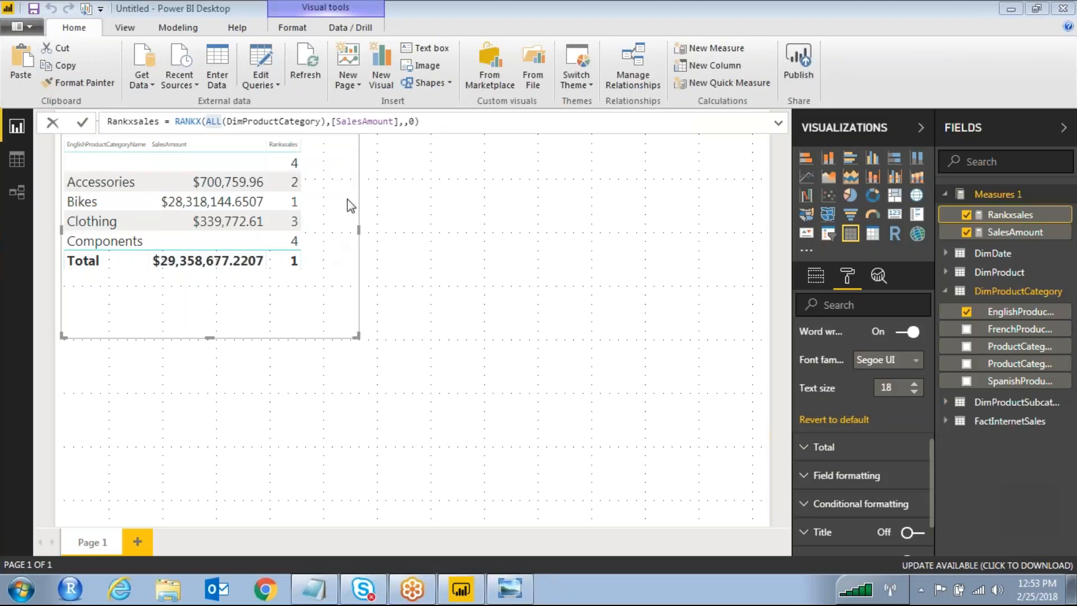
# - Sort the table visual by Rankxsales
pyautogui.click(335, 260)
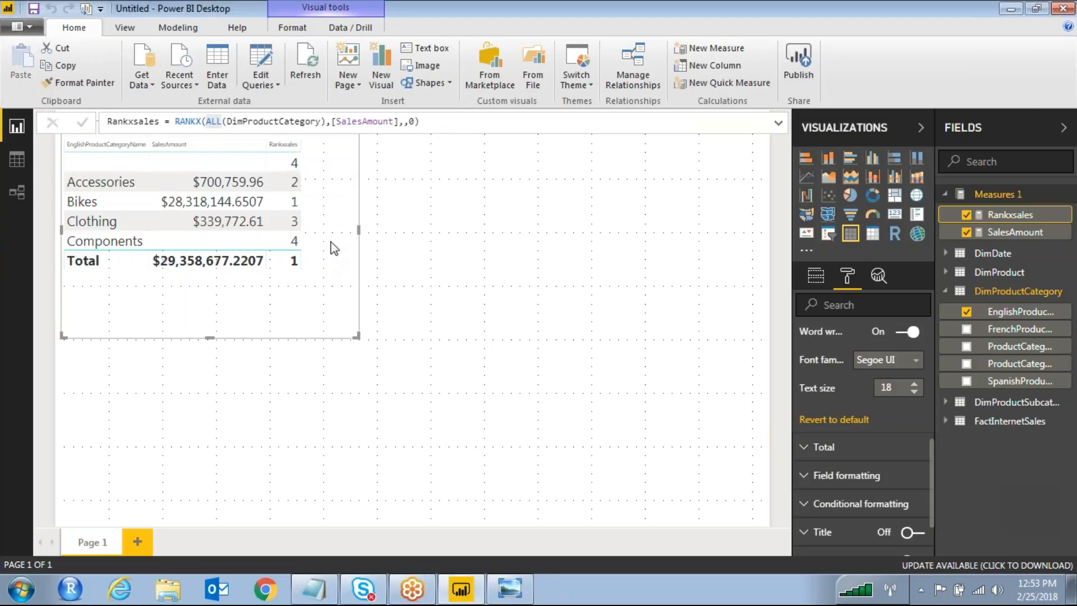
pyautogui.click(516, 181)
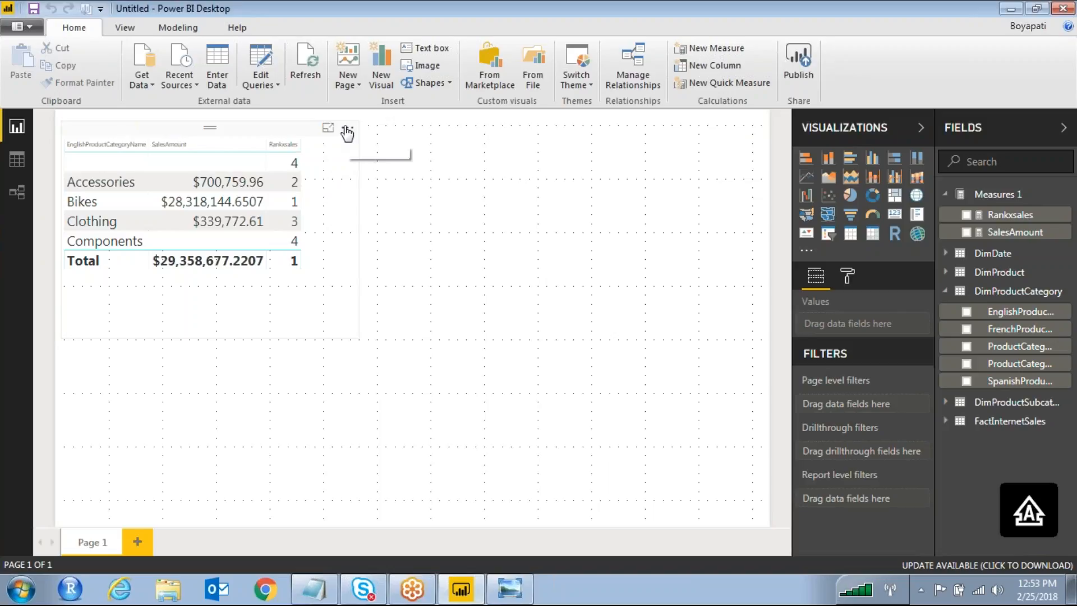
pyautogui.click(346, 131)
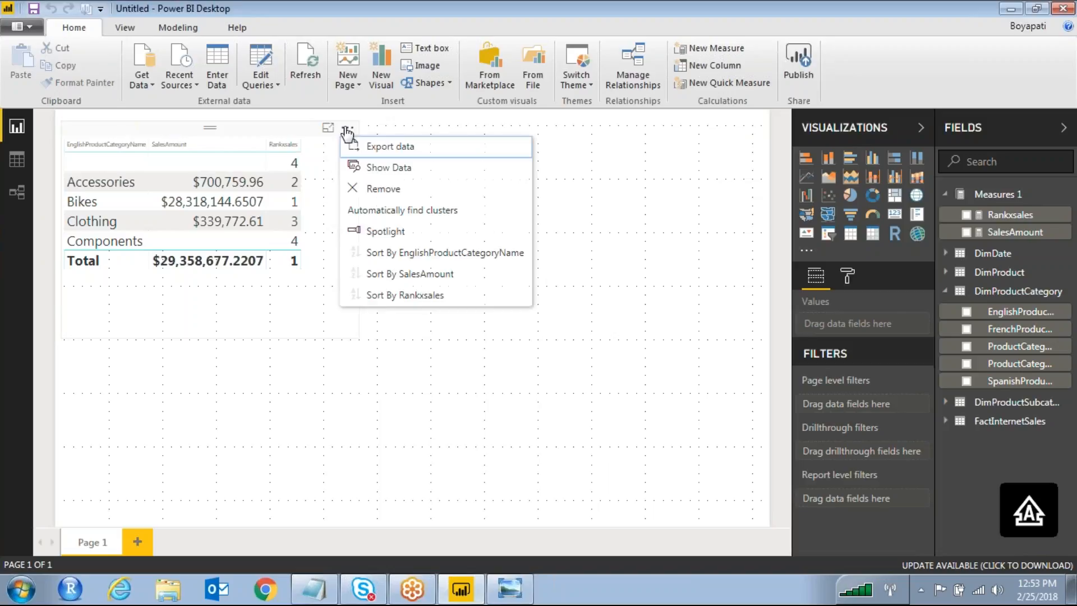
pyautogui.click(432, 298)
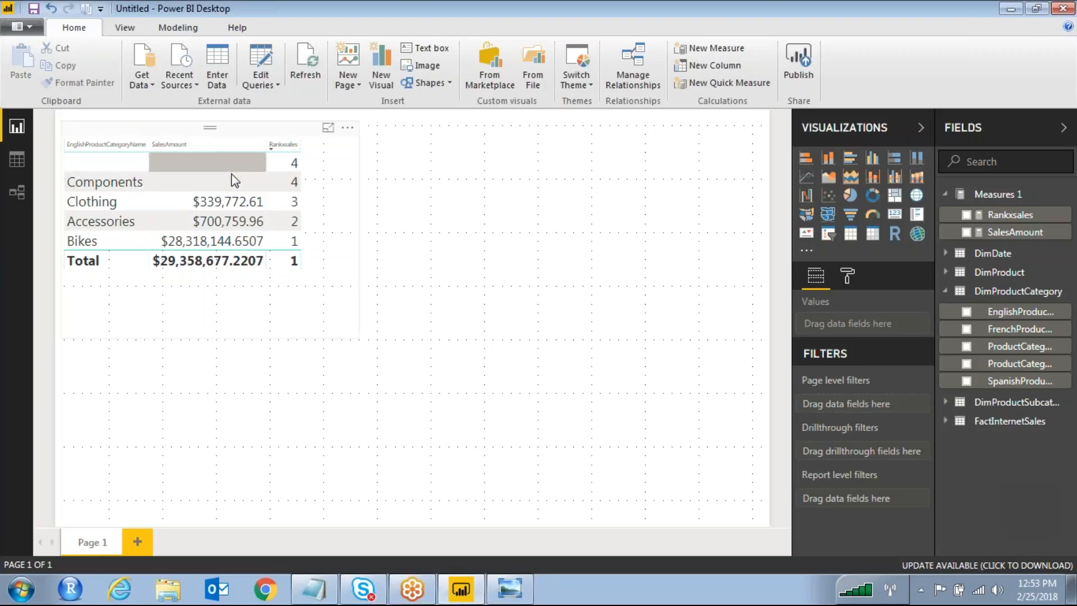
# - Draw a temporary pen outline around the unnamed and Components rows and clear it
pyautogui.click(825, 53)
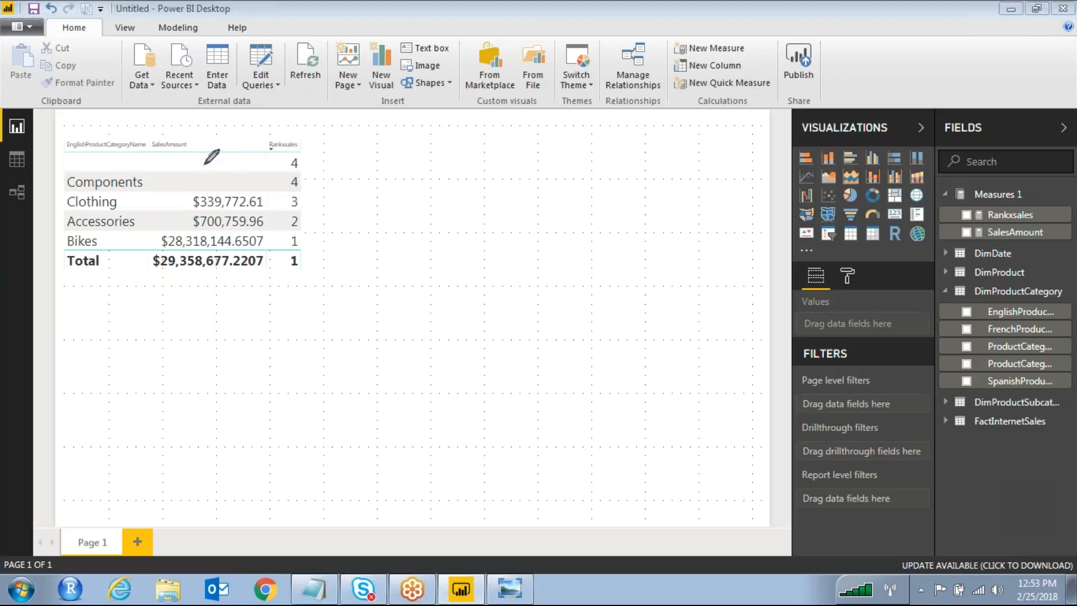
pyautogui.moveTo(69, 150)
pyautogui.mouseDown()
pyautogui.moveTo(66, 185)
pyautogui.moveTo(143, 185)
pyautogui.moveTo(304, 181)
pyautogui.moveTo(310, 147)
pyautogui.moveTo(68, 152)
pyautogui.mouseUp()
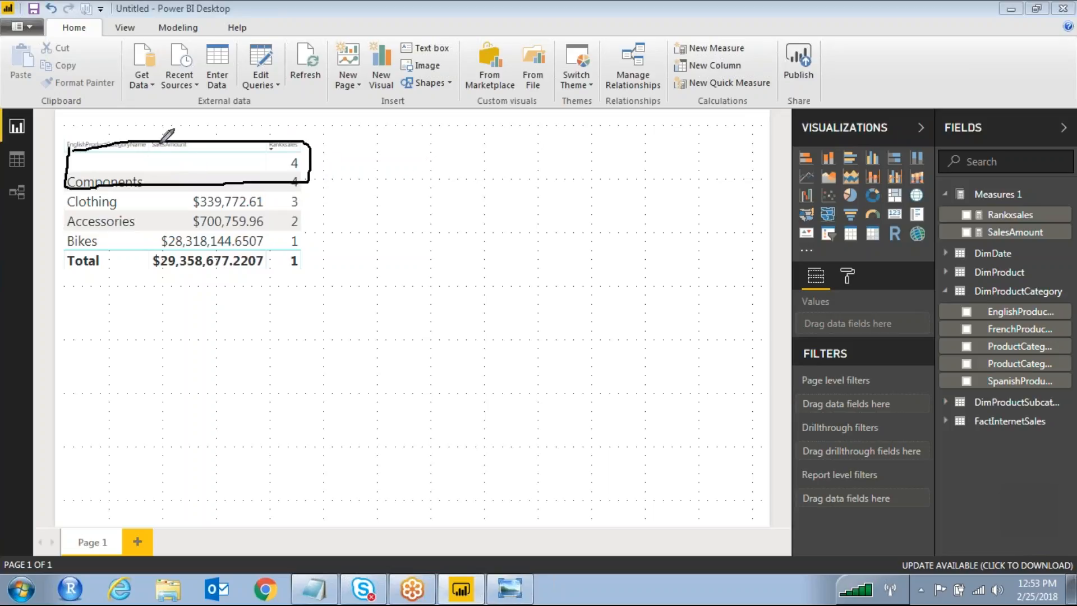
pyautogui.click(935, 53)
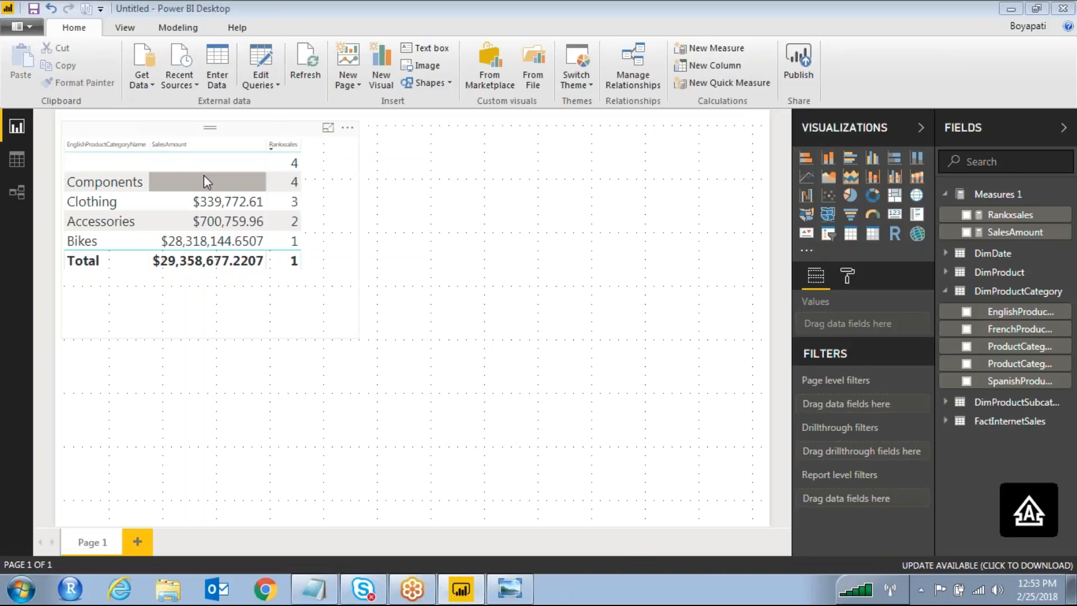
# - Edit the Rankxsales formula to insert an IF function before RANKX with ISBLANK([SalesAmount]) as its logical test
pyautogui.click(347, 185)
pyautogui.click(1018, 232)
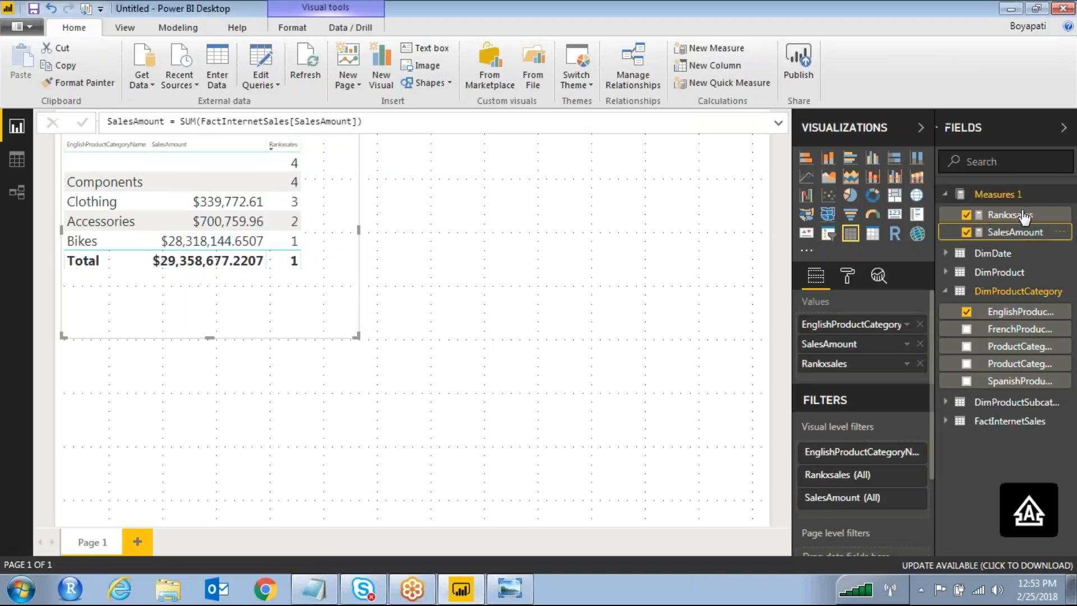
pyautogui.click(1021, 217)
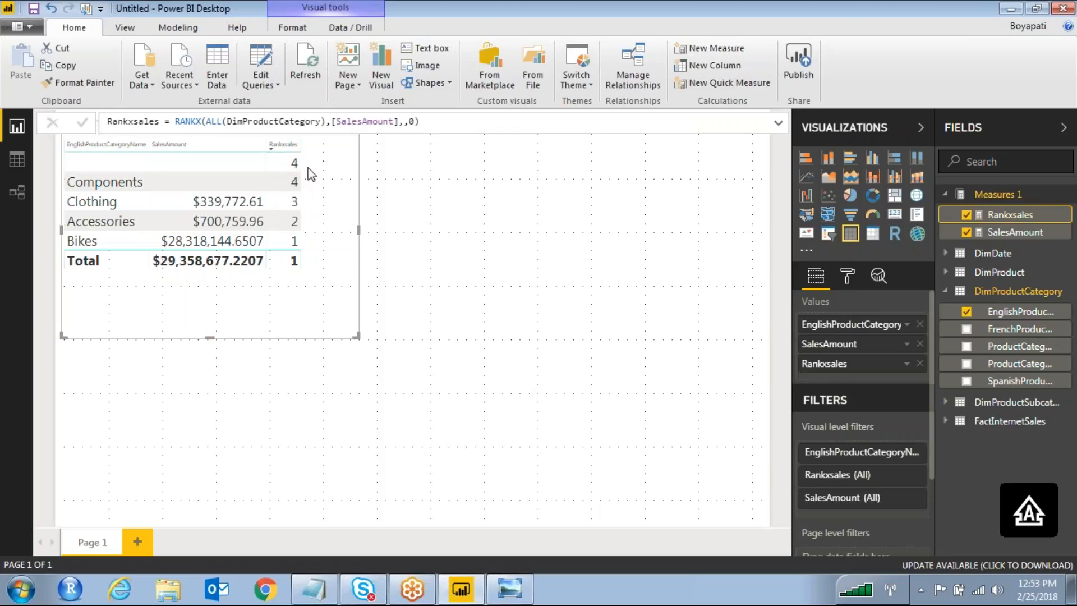
pyautogui.click(176, 121)
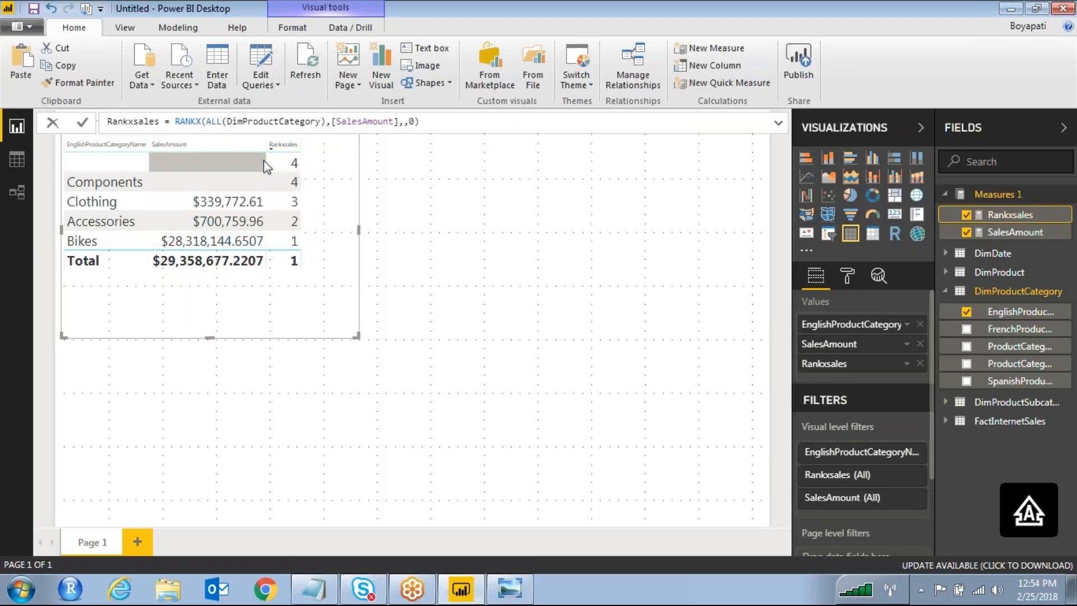
pyautogui.write('IF')
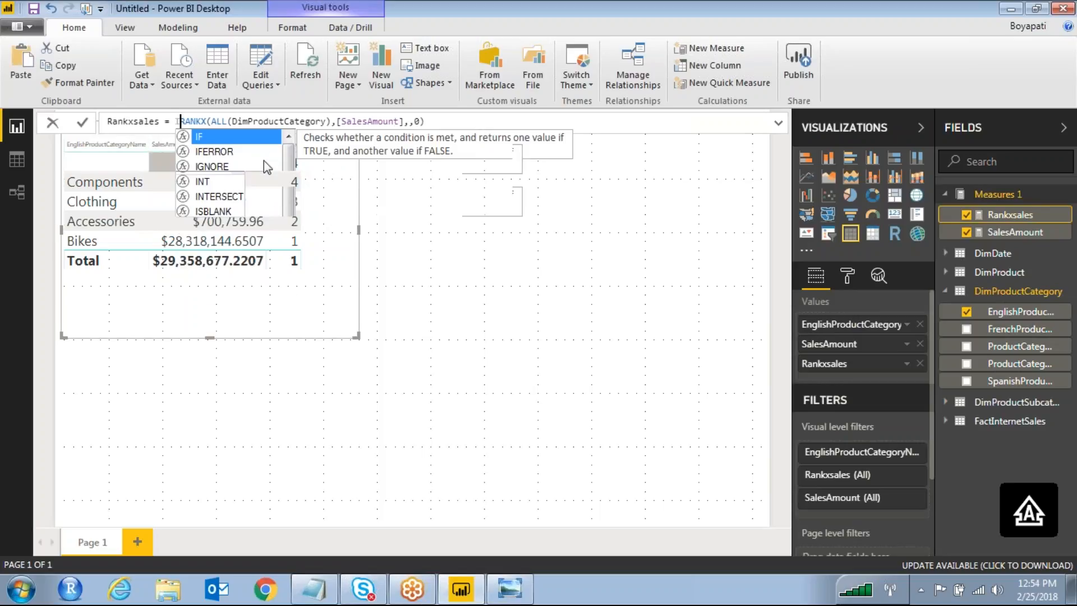
pyautogui.write('(')
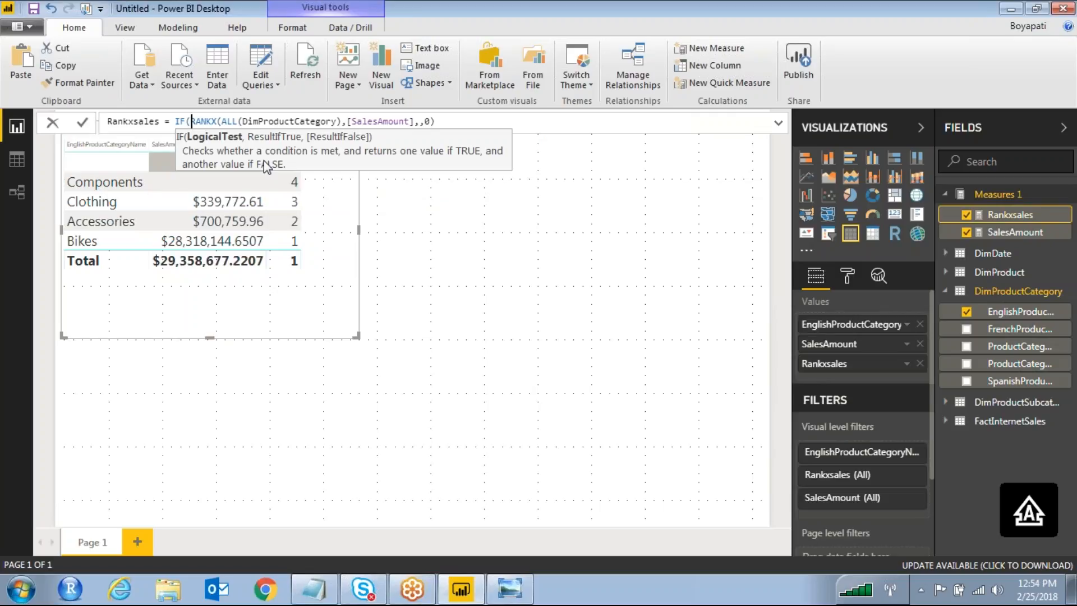
pyautogui.write('ISBLANK')
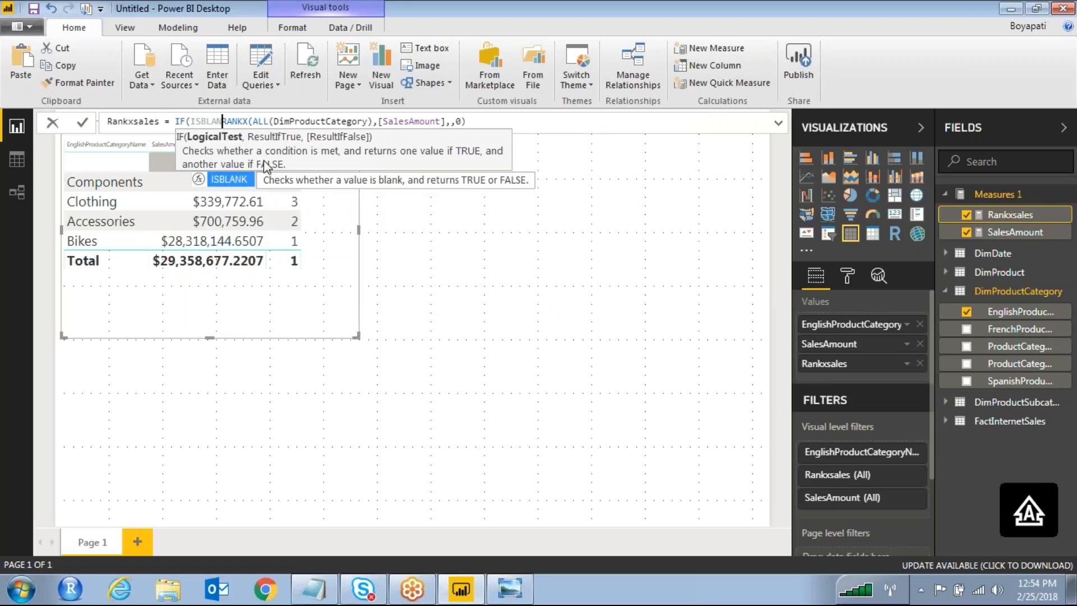
pyautogui.write('(SA')
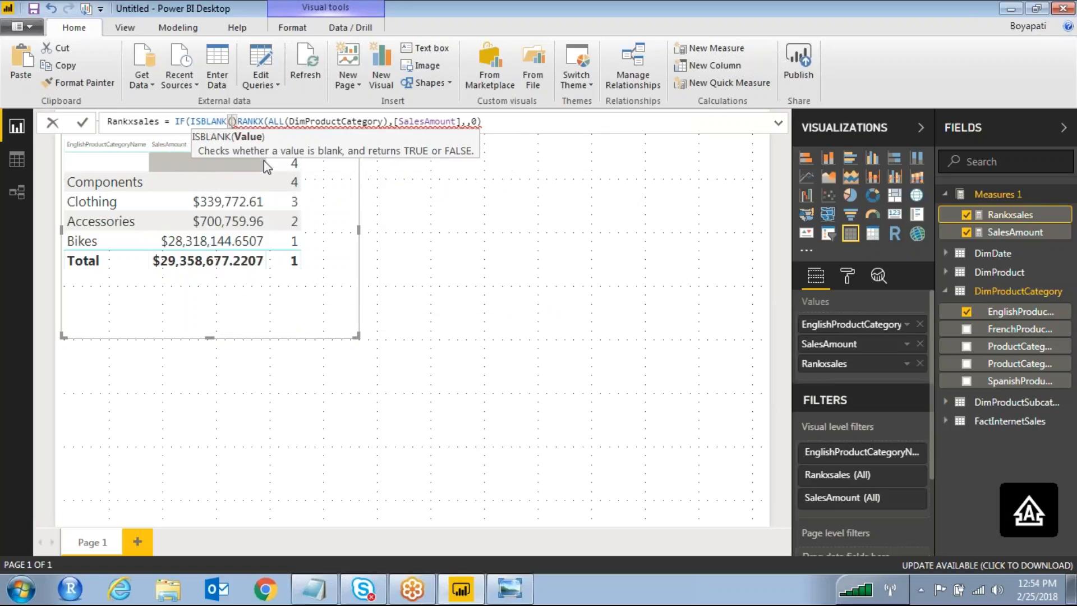
pyautogui.write('LES')
pyautogui.press('Tab')
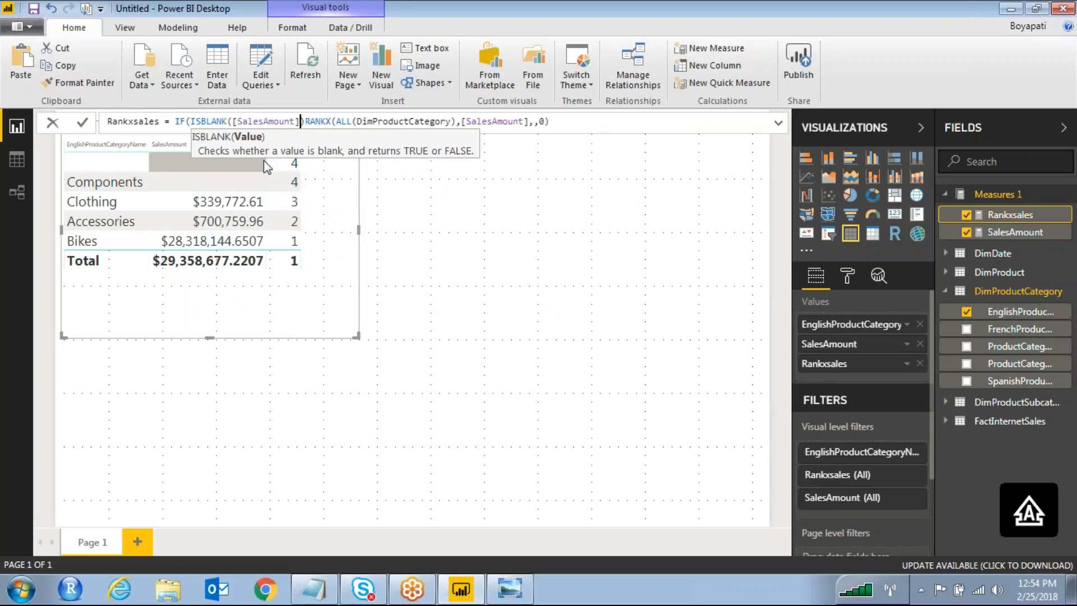
pyautogui.write(')')
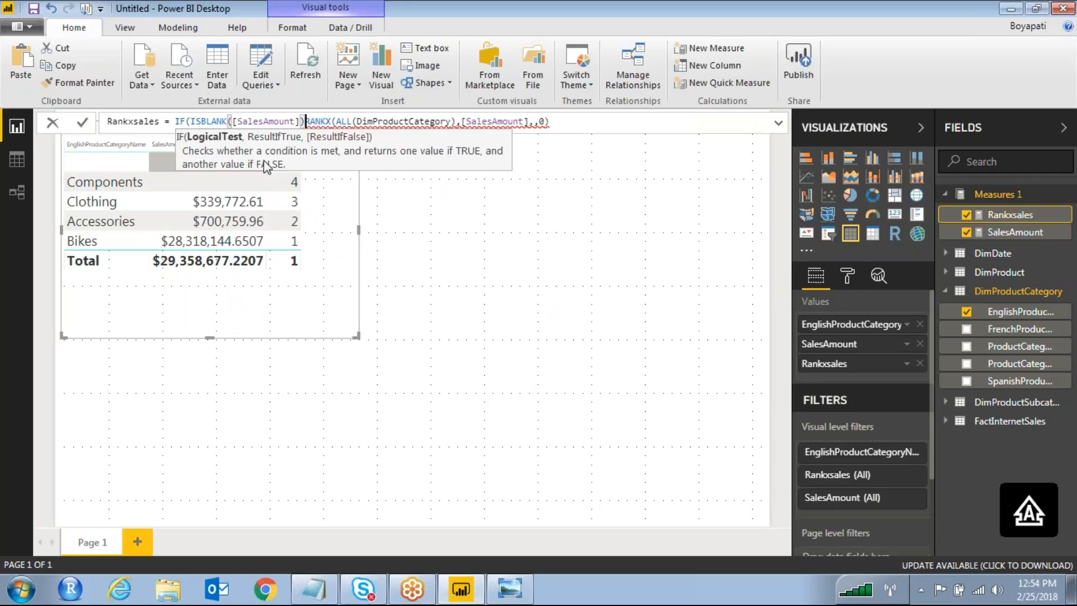
# - Add ISBLANK() as the IF's true result, keep RANKX as the false result, and close the IF function in the Rankxsales formula
pyautogui.write(',')
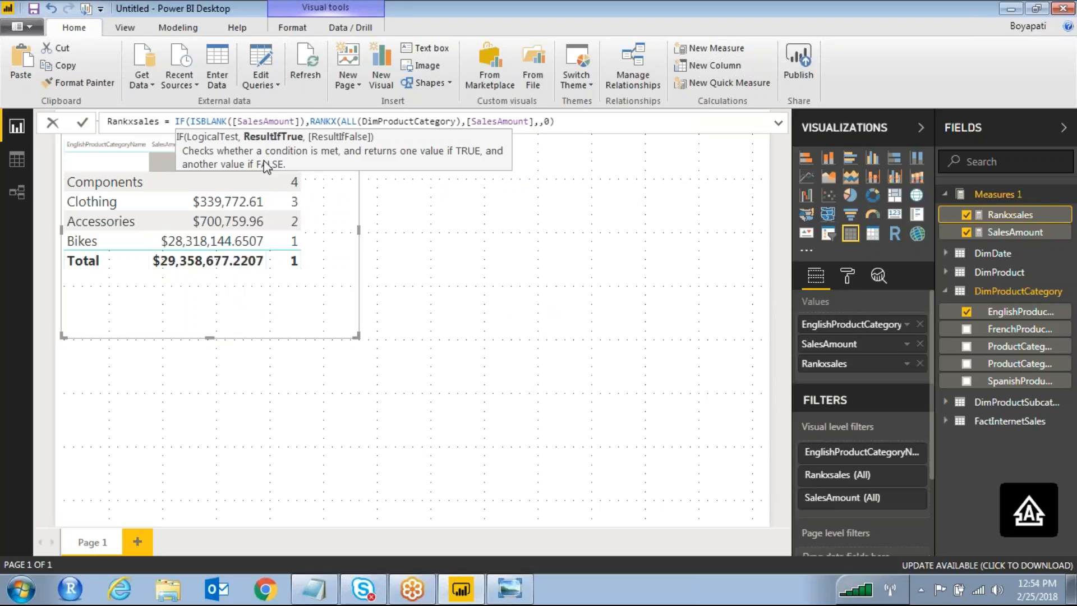
pyautogui.write('ISB')
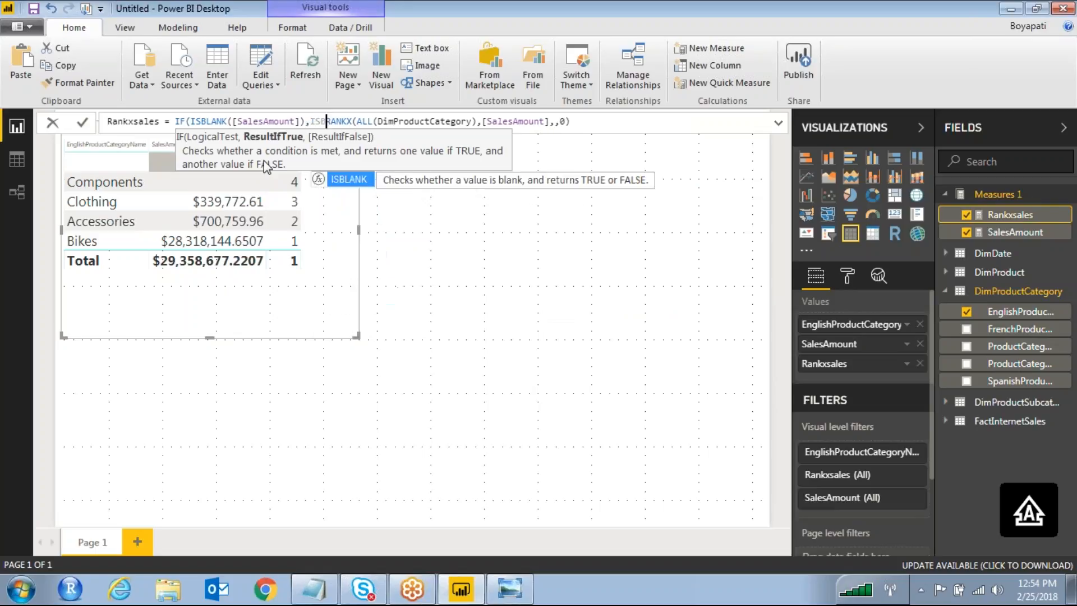
pyautogui.write('LA')
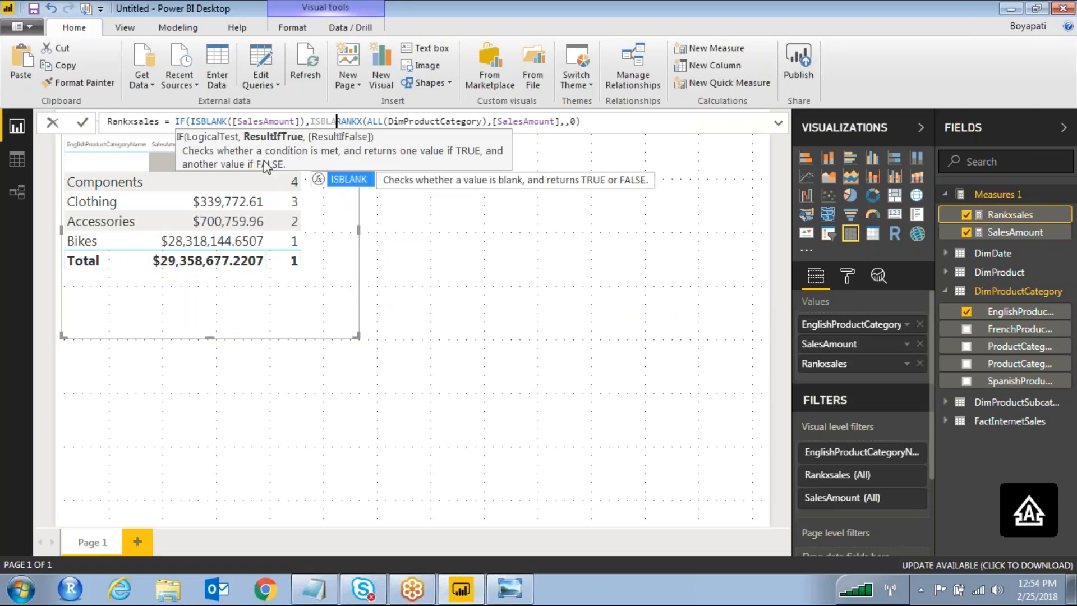
pyautogui.press('Tab')
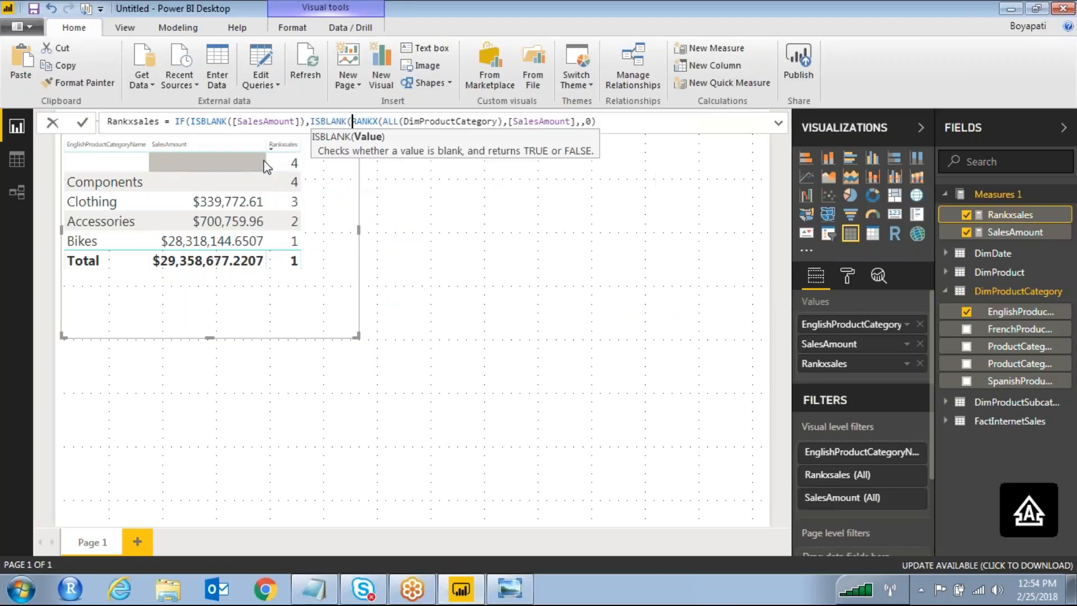
pyautogui.write(')')
pyautogui.press('Right')
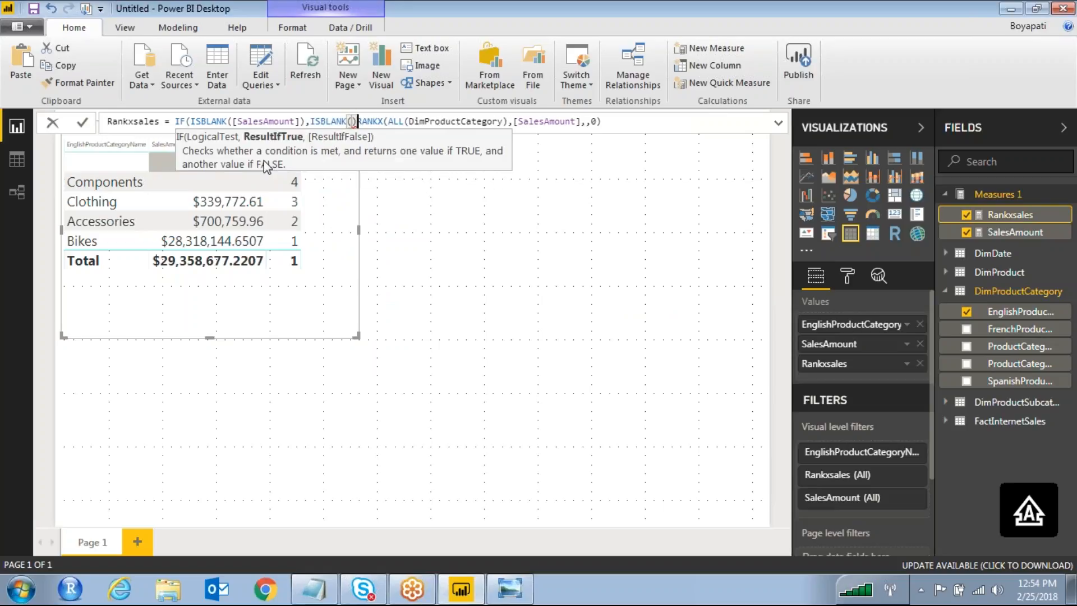
pyautogui.write(',')
pyautogui.moveTo(363, 121); pyautogui.dragTo(410, 122)
pyautogui.click(622, 126)
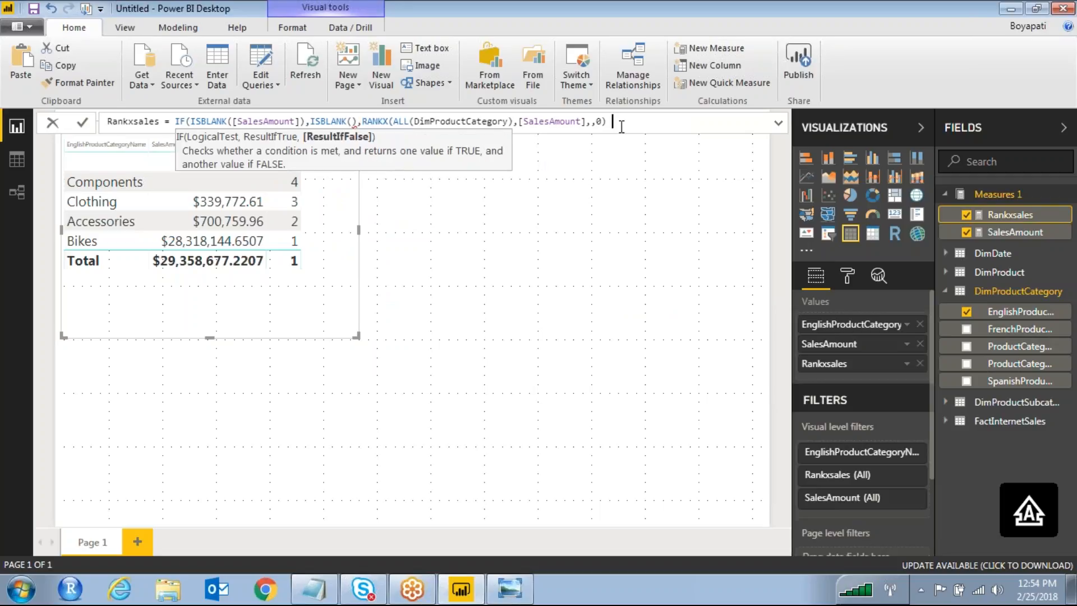
pyautogui.write(')')
pyautogui.press('Return')
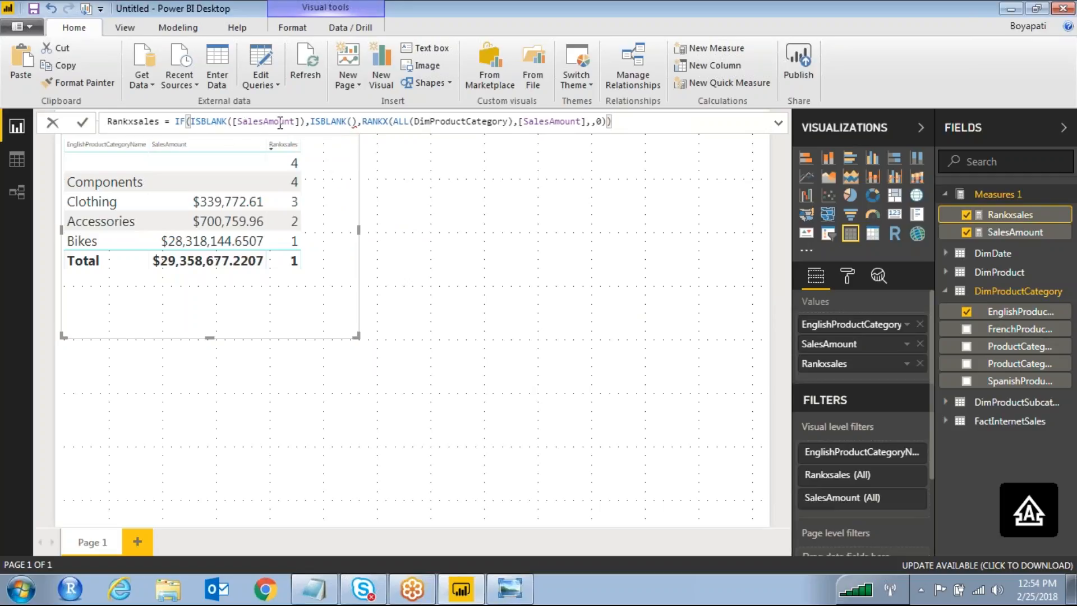
# - Wrap the ISBLANK([SalesAmount]) logical test in a NOT function
pyautogui.moveTo(308, 121); pyautogui.dragTo(196, 121)
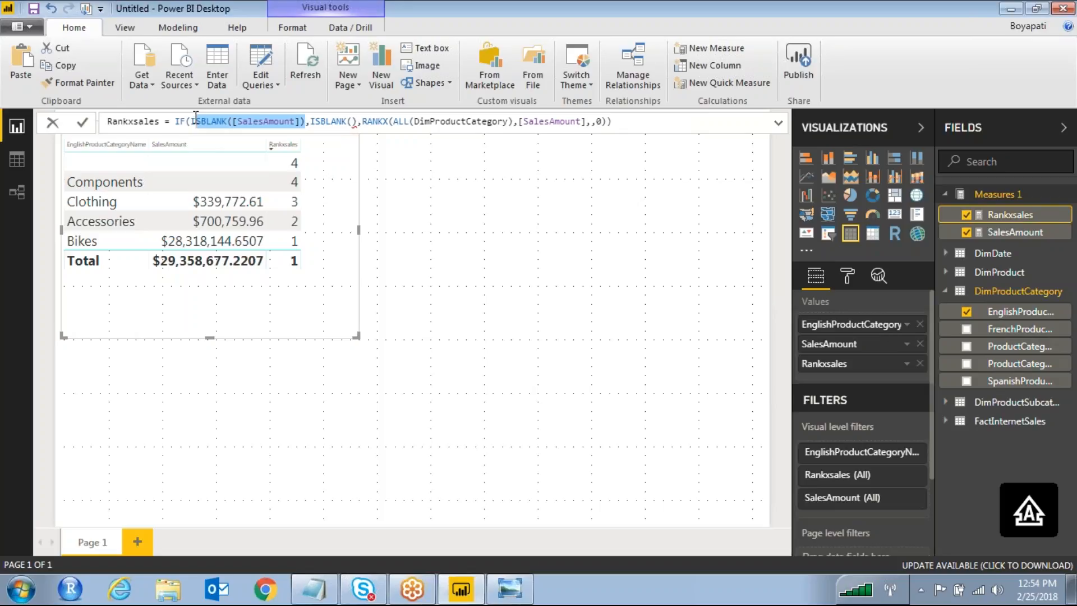
pyautogui.click(191, 121)
pyautogui.write('nOT(')
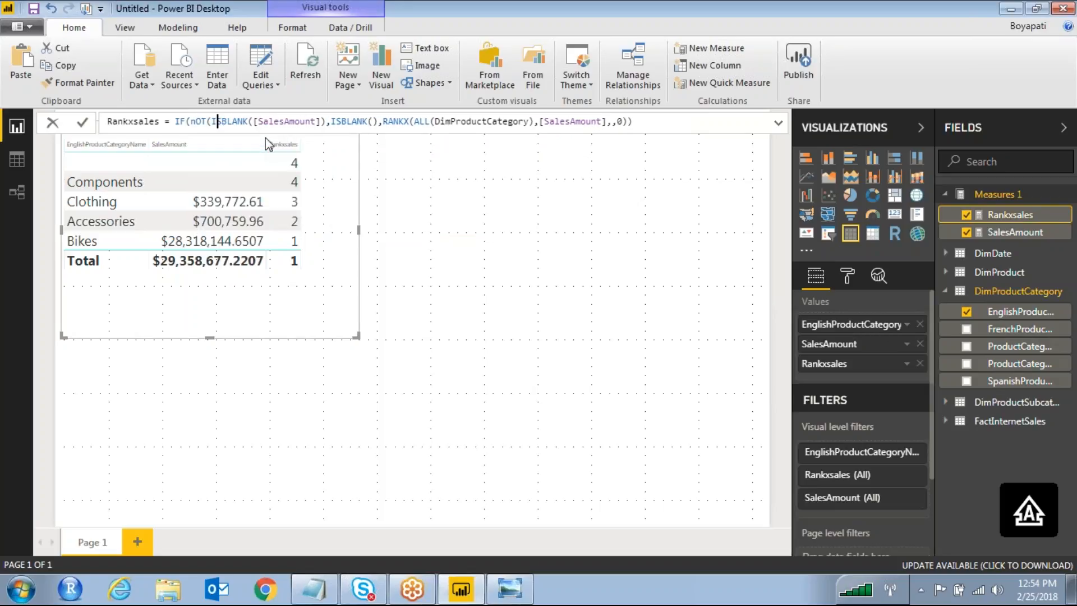
pyautogui.press('Right')
pyautogui.press('Right')
pyautogui.press('Right')
pyautogui.press('Right')
pyautogui.press('Right')
pyautogui.press('Right')
pyautogui.press('Right')
pyautogui.press('Right')
pyautogui.press('Right')
pyautogui.press('Right')
pyautogui.press('Right')
pyautogui.press('Right')
pyautogui.press('Right')
pyautogui.press('Right')
pyautogui.press('Right')
pyautogui.press('Right')
pyautogui.press('Right')
pyautogui.press('Right')
pyautogui.press('Right')
pyautogui.press('Right')
pyautogui.write(')')
# - Remove the empty ISBLANK() argument so that RANKX directly follows the IF's logical test
pyautogui.click(337, 122)
pyautogui.press('Delete')
pyautogui.press('Delete')
pyautogui.press('Delete')
pyautogui.press('Delete')
pyautogui.press('Delete')
pyautogui.press('Delete')
pyautogui.press('Delete')
pyautogui.press('Delete')
pyautogui.press('Delete')
pyautogui.press('Delete')
pyautogui.press('Delete')
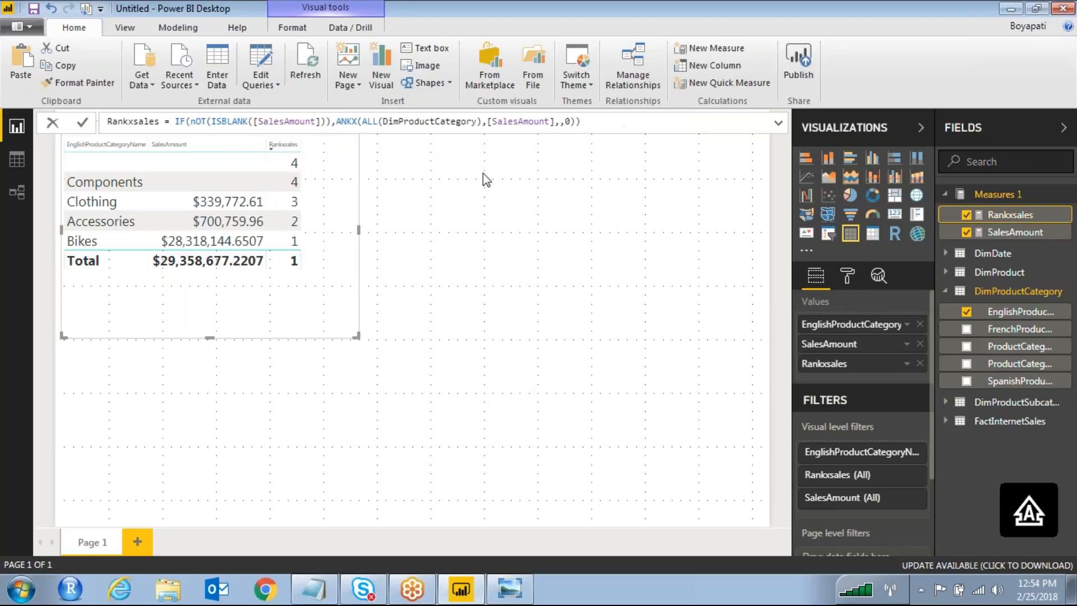
pyautogui.write('R')
pyautogui.press('BackSpace')
pyautogui.write('R')
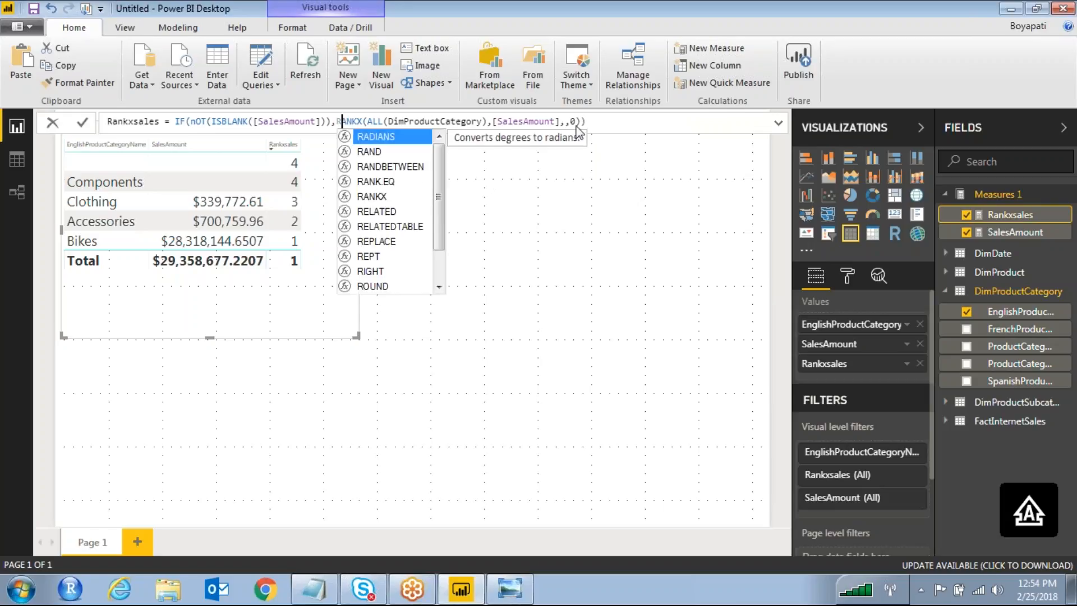
# - Add BLANK() as the IF's false result after RANKX and commit the Rankxsales measure
pyautogui.moveTo(581, 123); pyautogui.dragTo(587, 123)
pyautogui.write(',')
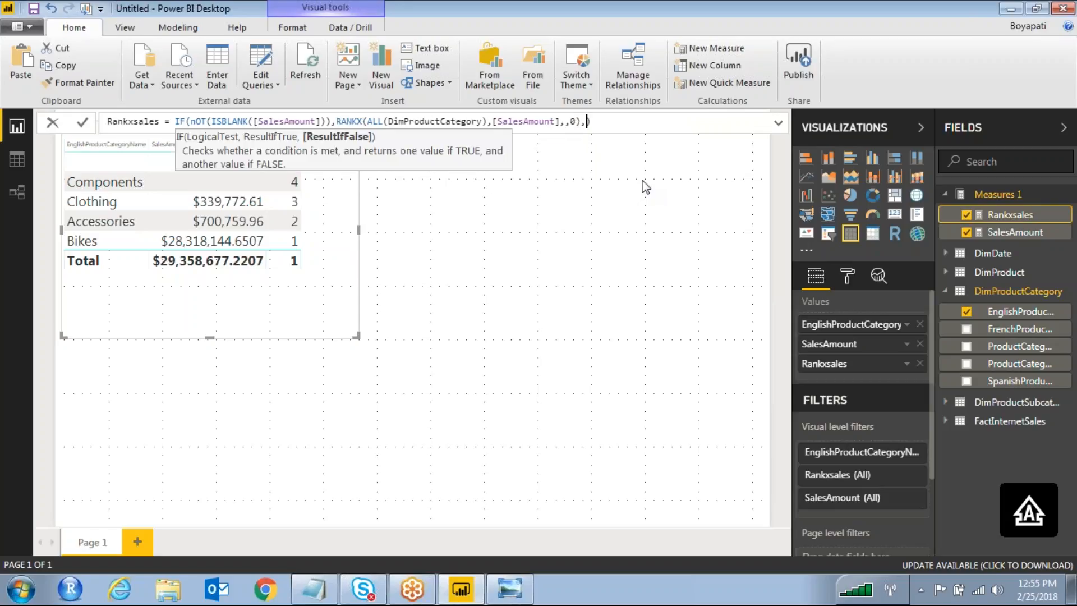
pyautogui.write('BLANK')
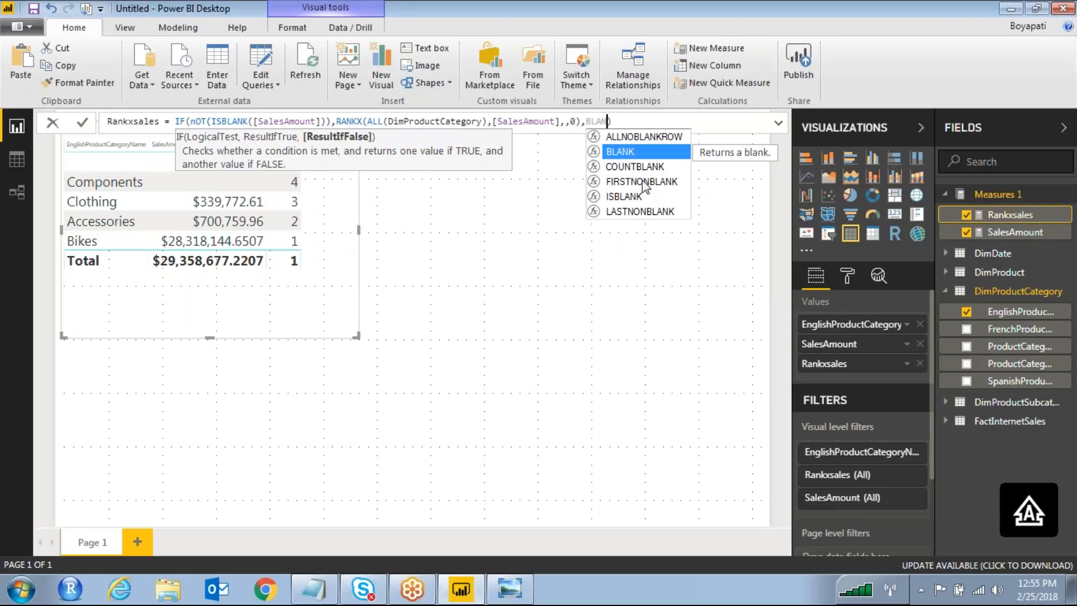
pyautogui.write('()')
pyautogui.press('Return')
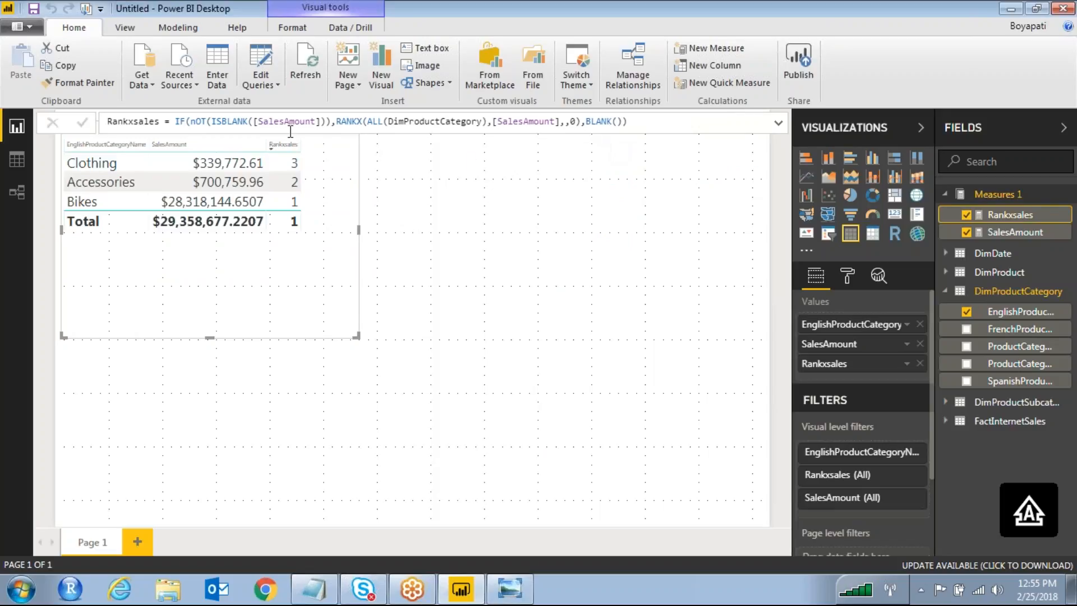
# - Remove the NOT wrapper and its closing parenthesis from around ISBLANK([SalesAmount]) in the Rankxsales formula
pyautogui.click(216, 124)
pyautogui.press('BackSpace')
pyautogui.press('BackSpace')
pyautogui.press('BackSpace')
pyautogui.press('BackSpace')
pyautogui.press('Right')
pyautogui.press('Right')
pyautogui.press('Right')
pyautogui.press('Right')
pyautogui.press('Right')
pyautogui.press('Right')
pyautogui.press('Right')
pyautogui.press('Right')
pyautogui.press('Right')
pyautogui.press('Right')
pyautogui.press('Right')
pyautogui.press('Right')
pyautogui.press('Right')
pyautogui.press('Right')
pyautogui.press('Right')
pyautogui.press('Right')
pyautogui.press('Right')
pyautogui.press('Right')
pyautogui.press('Right')
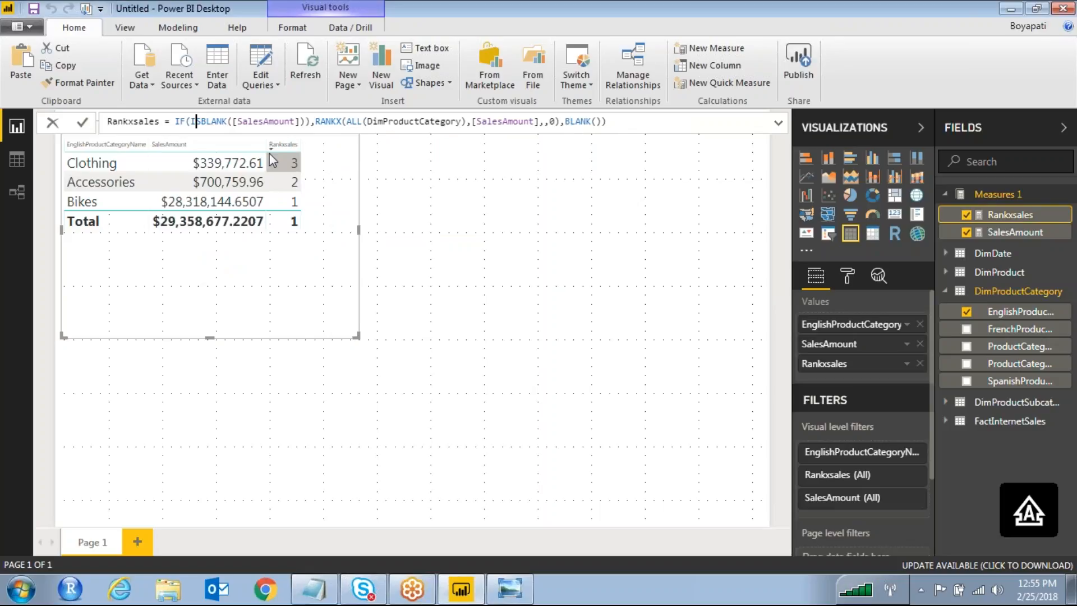
pyautogui.press('Right')
pyautogui.press('Right')
pyautogui.press('Right')
pyautogui.press('Right')
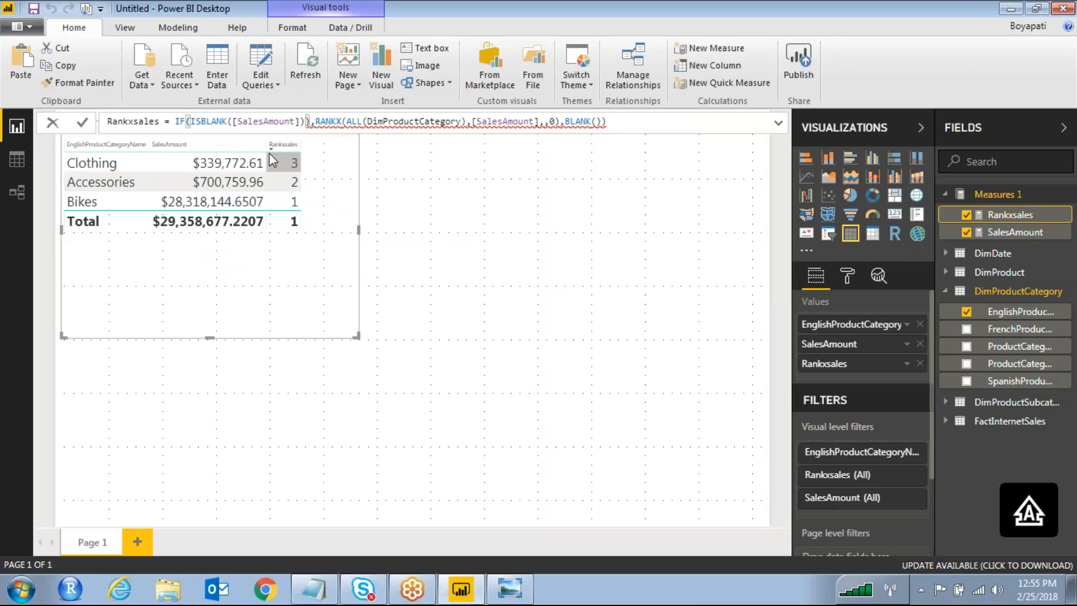
pyautogui.press('BackSpace')
# - Insert BLANK() as the IF's true result before RANKX, delete the trailing BLANK() argument, and commit the Rankxsales measure
pyautogui.write(',')
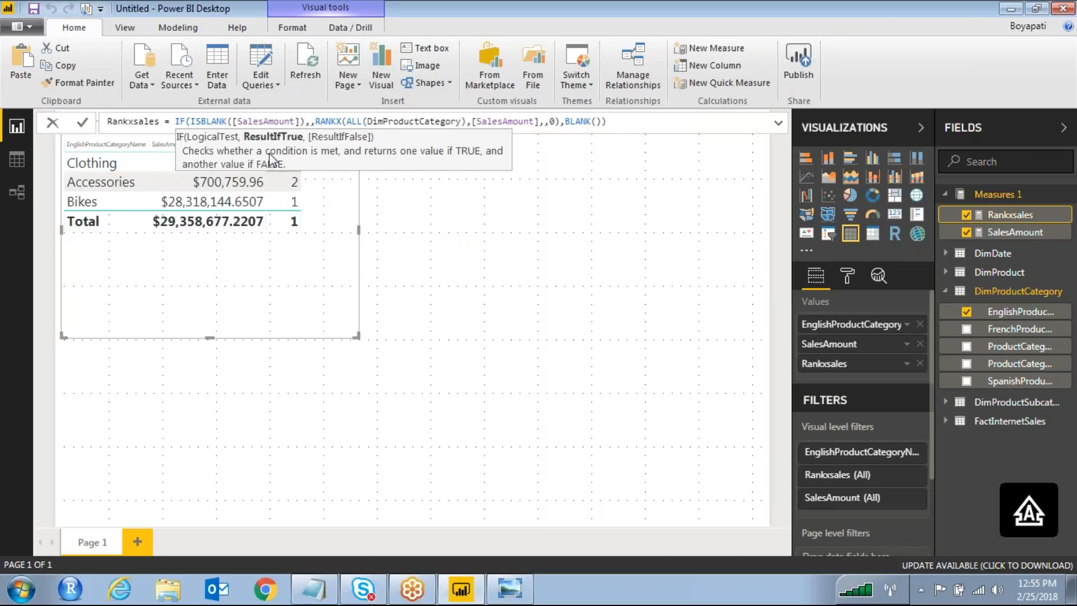
pyautogui.write('BLANK()')
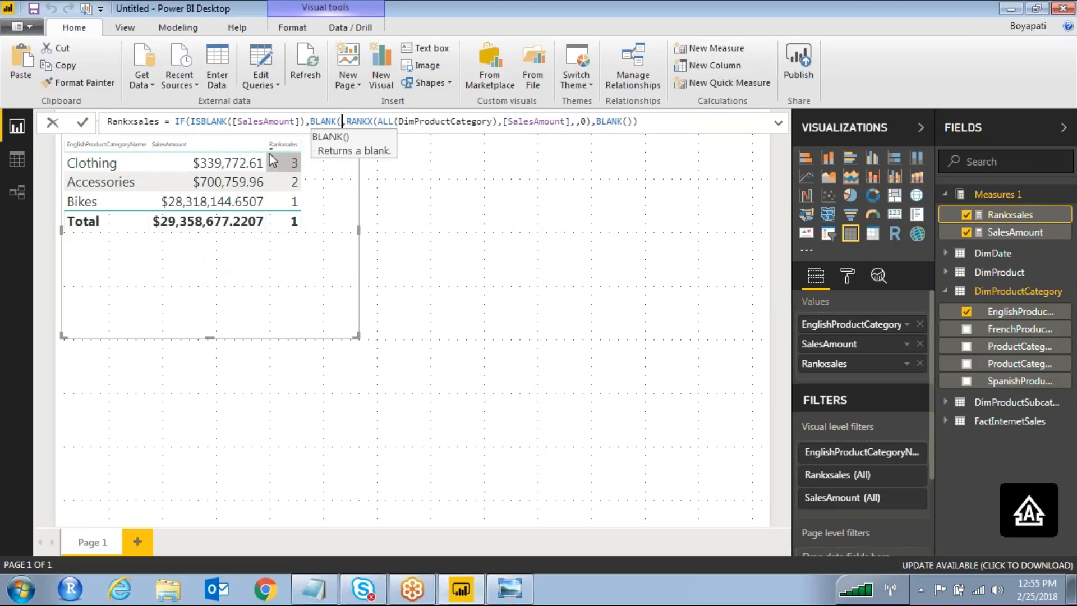
pyautogui.press('Right')
pyautogui.press('Right')
pyautogui.press('Right')
pyautogui.press('Right')
pyautogui.press('Right')
pyautogui.press('Right')
pyautogui.press('Right')
pyautogui.press('Right')
pyautogui.press('Right')
pyautogui.press('Right')
pyautogui.press('Right')
pyautogui.press('Right')
pyautogui.press('Right')
pyautogui.press('Right')
pyautogui.press('Right')
pyautogui.press('Right')
pyautogui.press('Right')
pyautogui.press('Right')
pyautogui.press('Right')
pyautogui.press('Right')
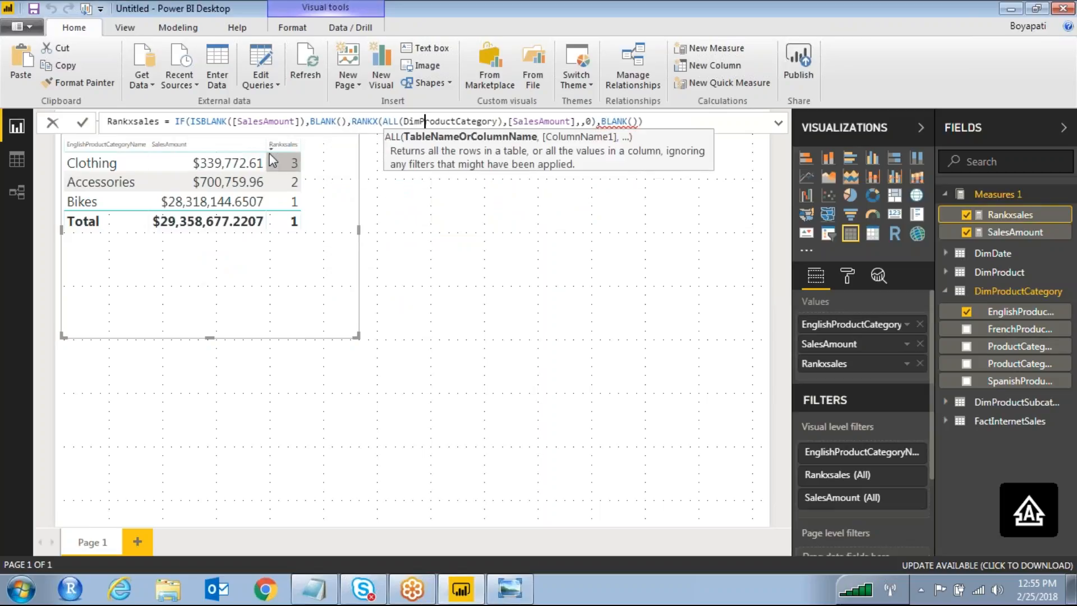
pyautogui.press('End')
pyautogui.press('BackSpace')
pyautogui.press('BackSpace')
pyautogui.press('BackSpace')
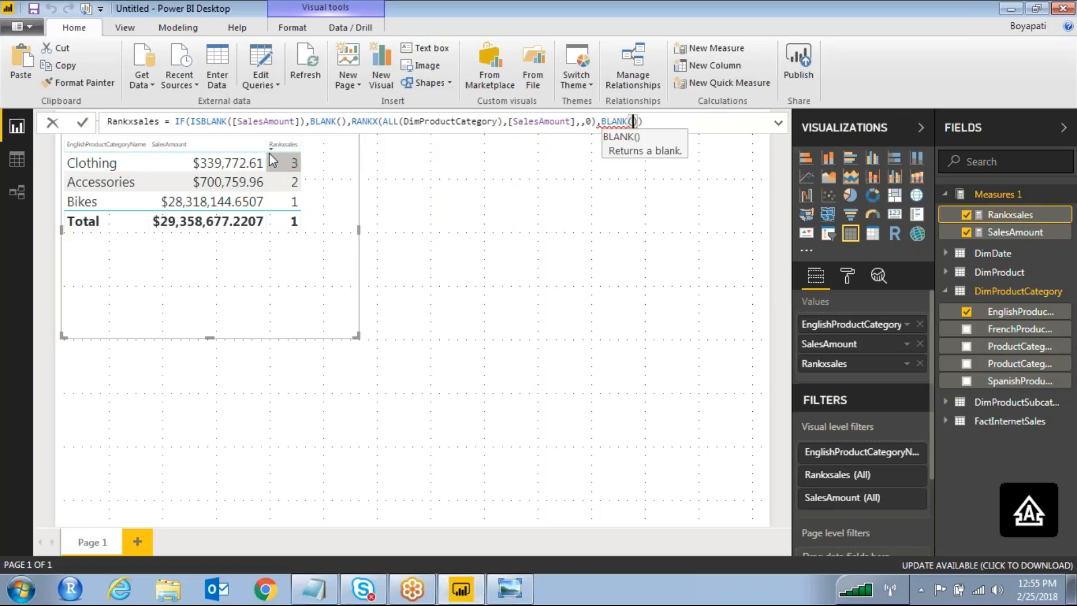
pyautogui.press('BackSpace')
pyautogui.press('BackSpace')
pyautogui.press('BackSpace')
pyautogui.press('BackSpace')
pyautogui.press('BackSpace')
pyautogui.press('BackSpace')
pyautogui.write(')')
pyautogui.press('Return')
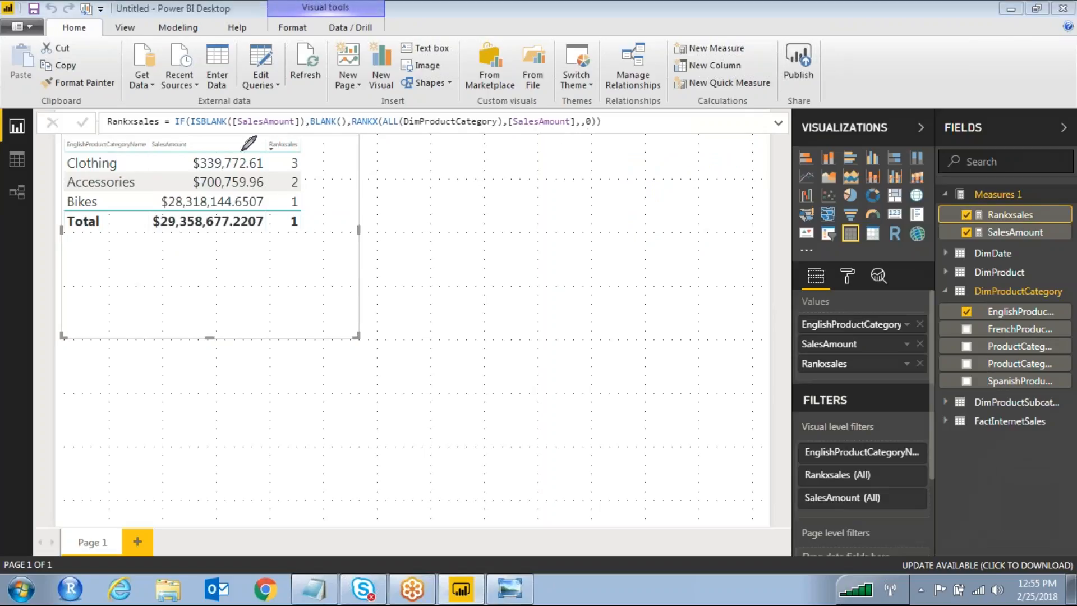
# - Draw temporary pen outlines around SalesAmount, BLANK() and the RANKX expression in the formula and clear them
pyautogui.moveTo(263, 107)
pyautogui.mouseDown()
pyautogui.moveTo(238, 115)
pyautogui.moveTo(264, 133)
pyautogui.moveTo(303, 115)
pyautogui.moveTo(268, 108)
pyautogui.mouseUp()
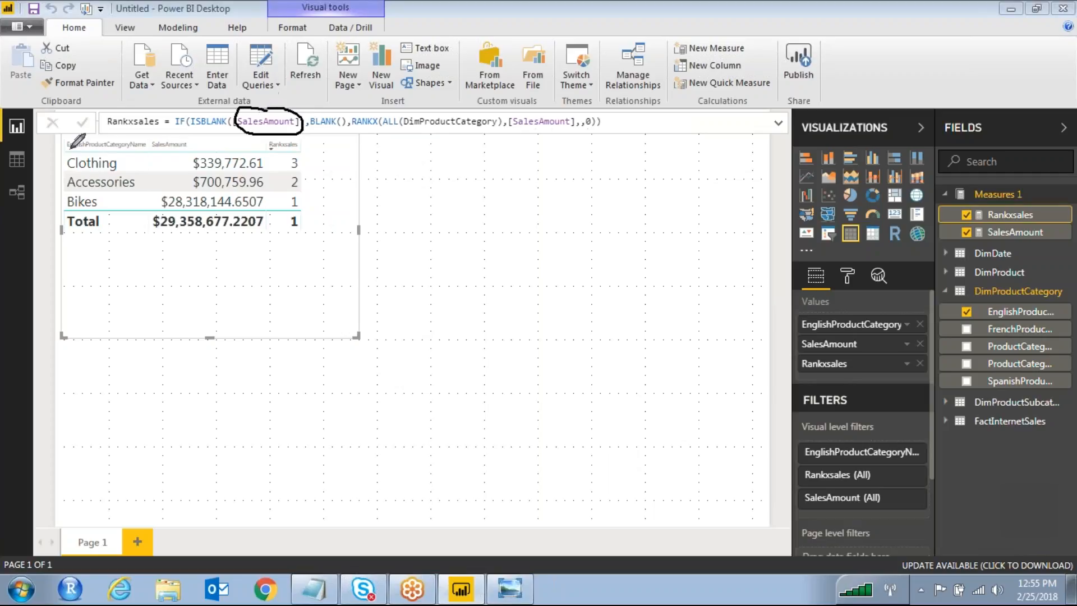
pyautogui.moveTo(339, 106)
pyautogui.mouseDown()
pyautogui.moveTo(305, 123)
pyautogui.moveTo(351, 121)
pyautogui.moveTo(336, 105)
pyautogui.mouseUp()
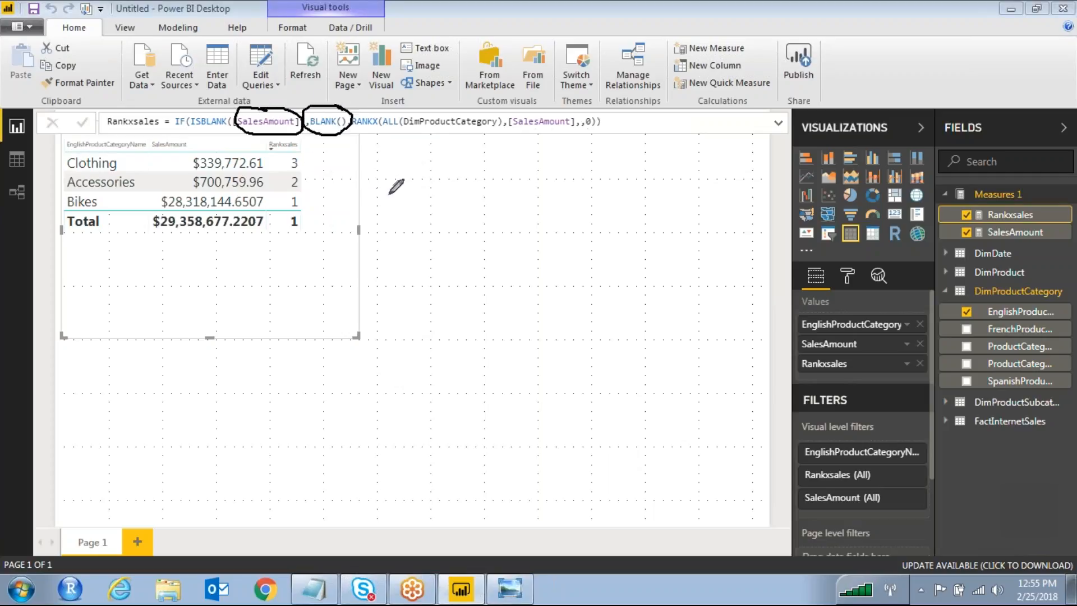
pyautogui.moveTo(556, 136)
pyautogui.mouseDown()
pyautogui.moveTo(593, 106)
pyautogui.moveTo(345, 109)
pyautogui.moveTo(426, 142)
pyautogui.mouseUp()
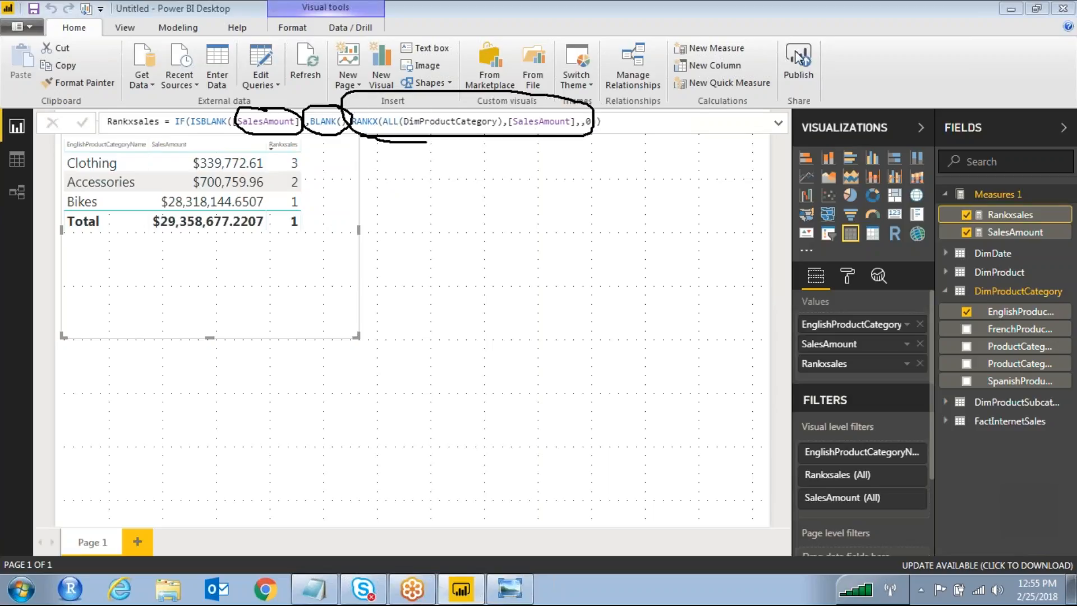
pyautogui.click(941, 47)
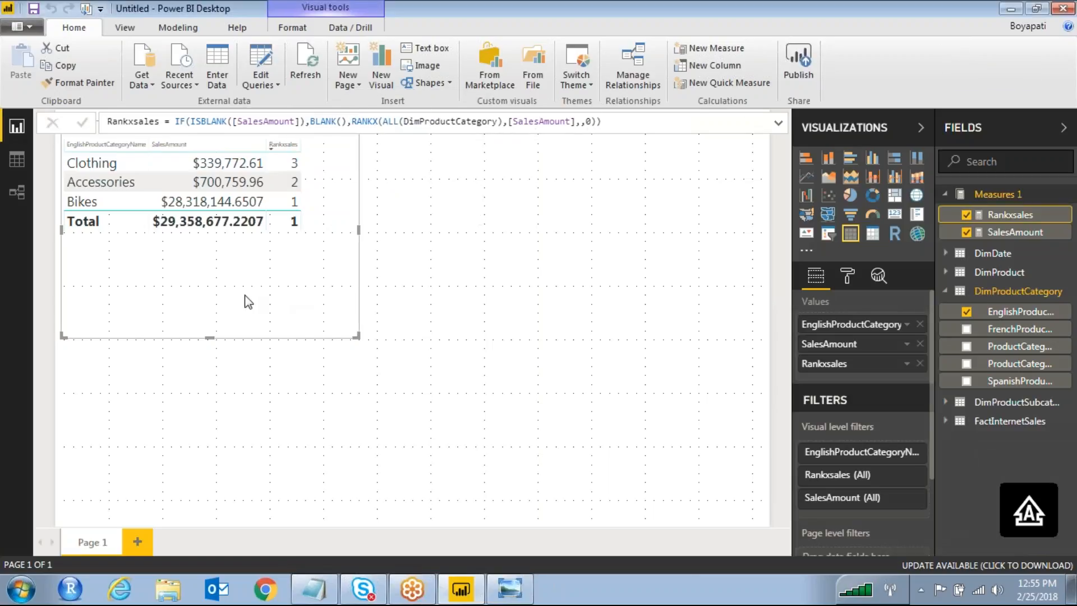
# - Add a slicer on EnglishProductCategoryName from DimProductCategory and place it beside the table visual
pyautogui.click(944, 291)
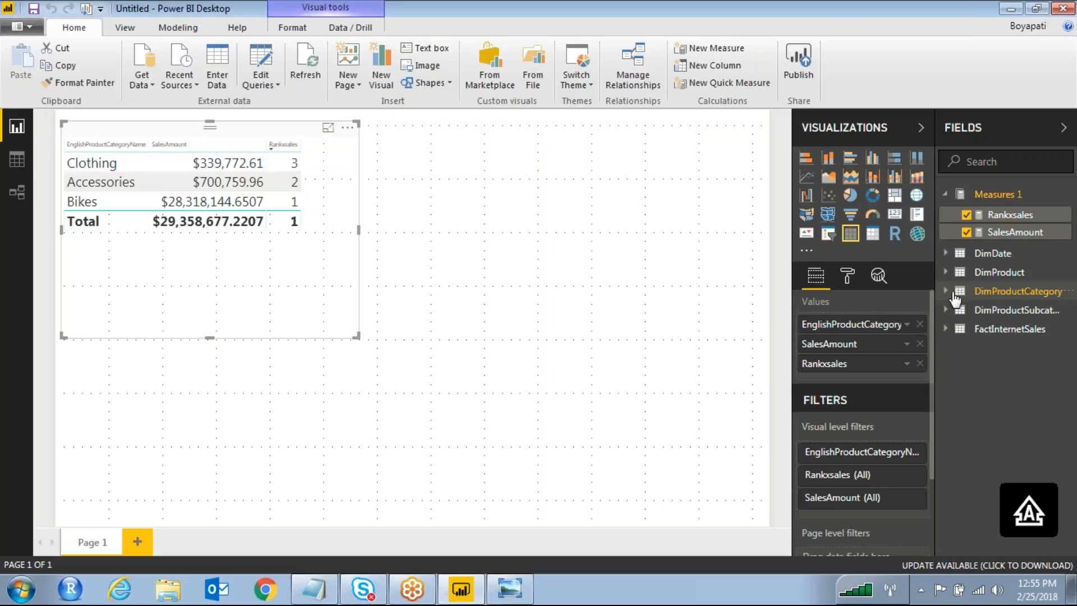
pyautogui.click(954, 293)
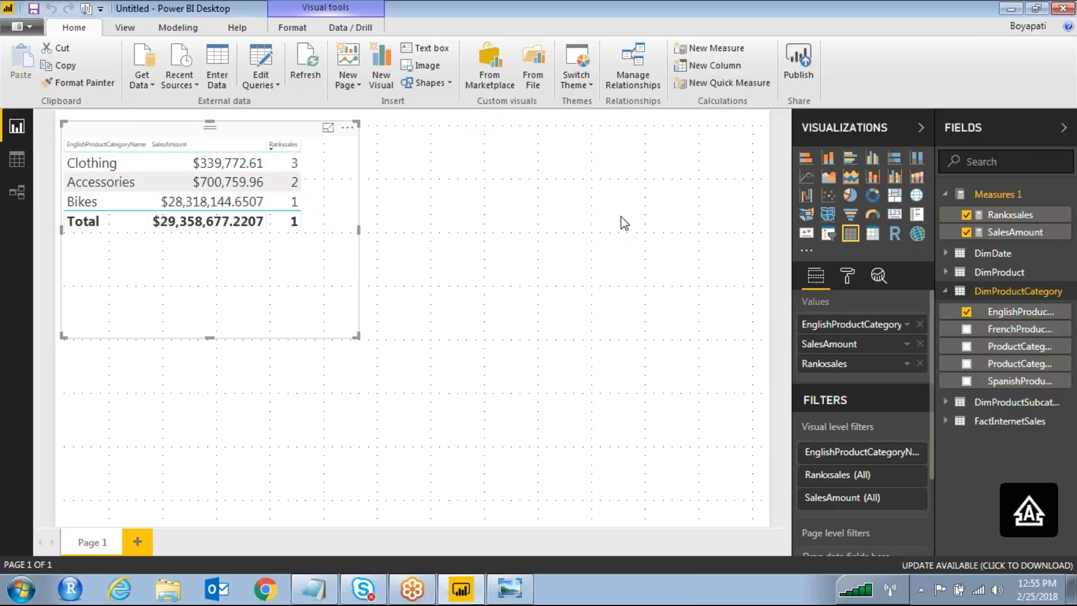
pyautogui.click(634, 207)
pyautogui.click(828, 233)
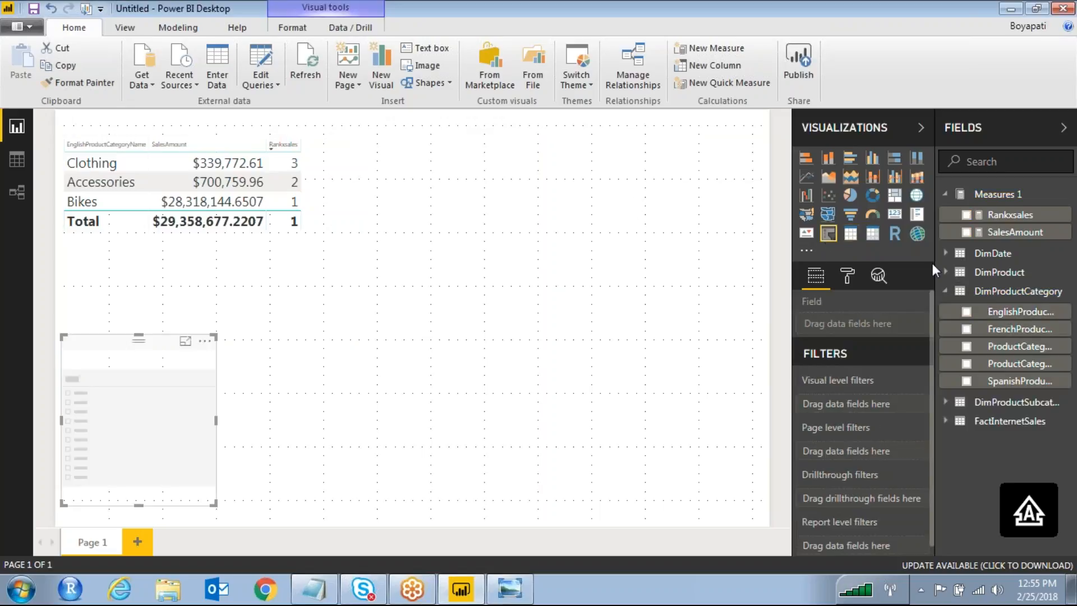
pyautogui.click(967, 314)
pyautogui.moveTo(134, 337); pyautogui.dragTo(539, 112)
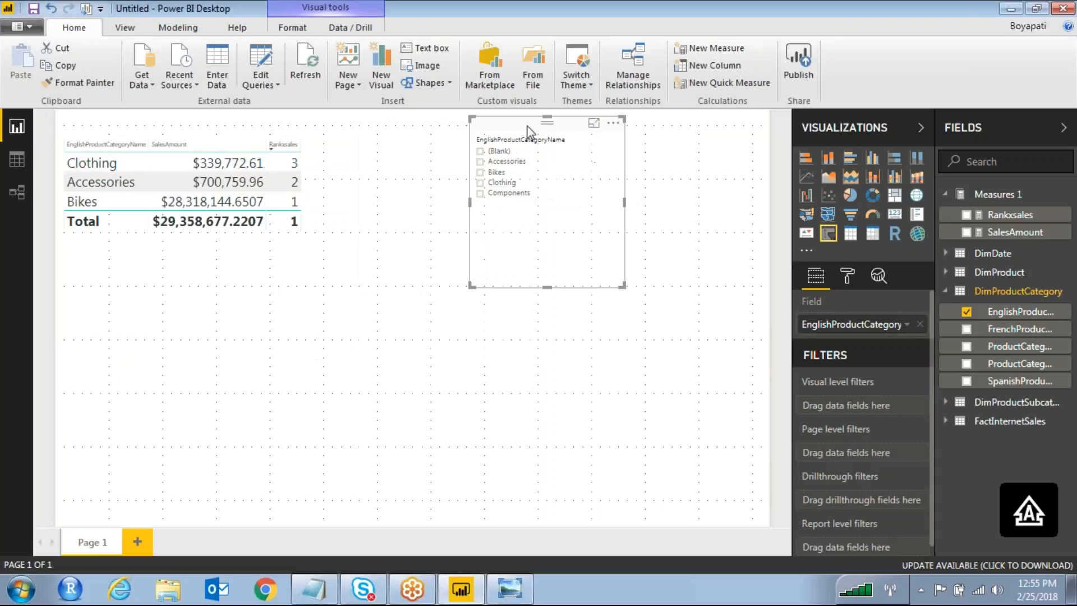
# - Filter the table through the slicer by Bikes, Accessories, Components and Clothing in turn to check each rank
pyautogui.click(481, 172)
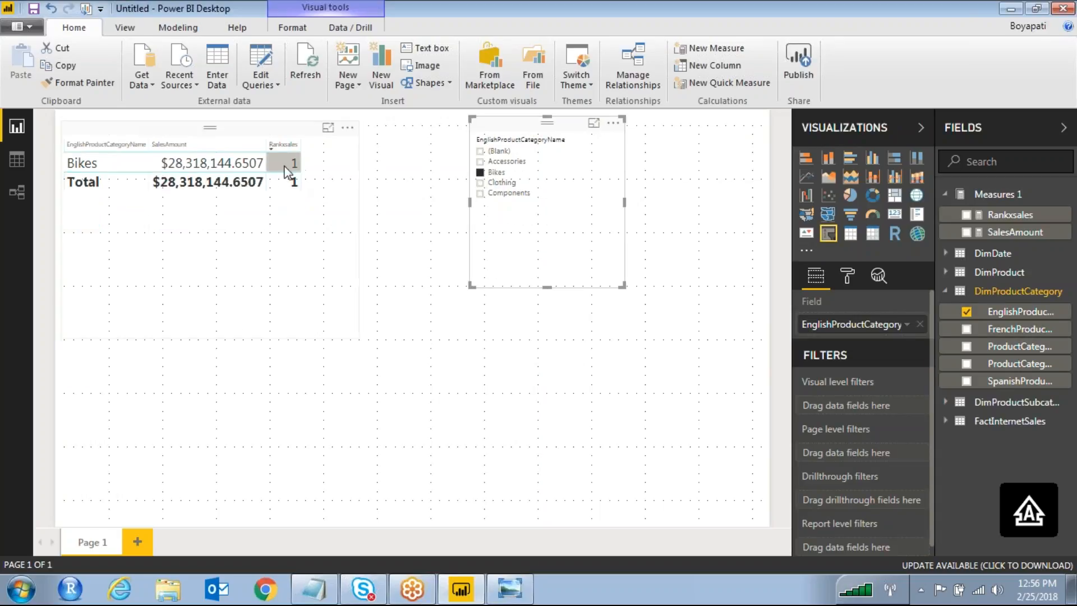
pyautogui.click(482, 162)
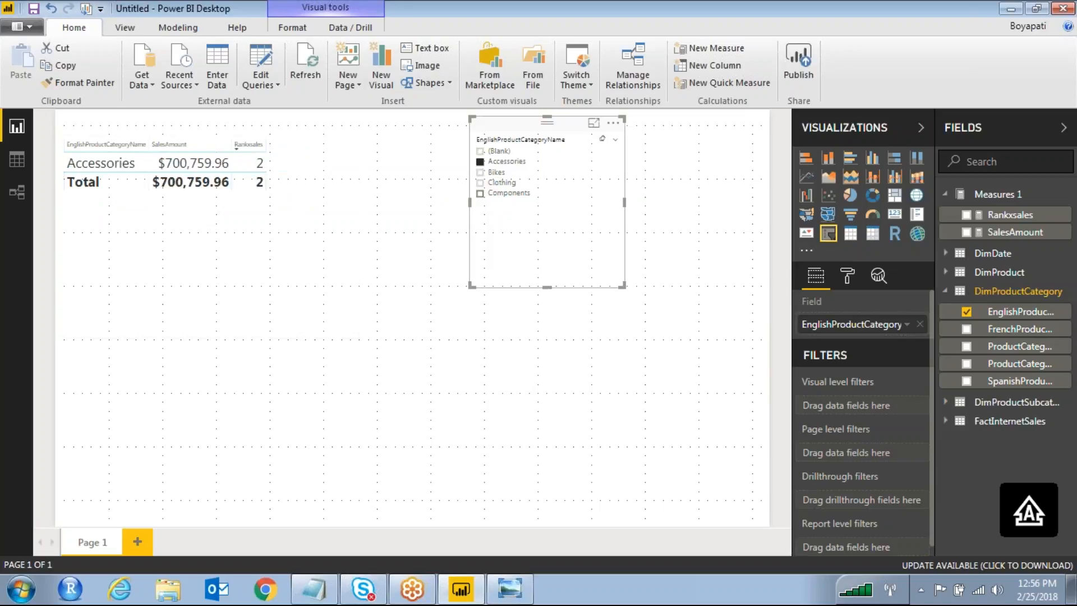
pyautogui.click(480, 194)
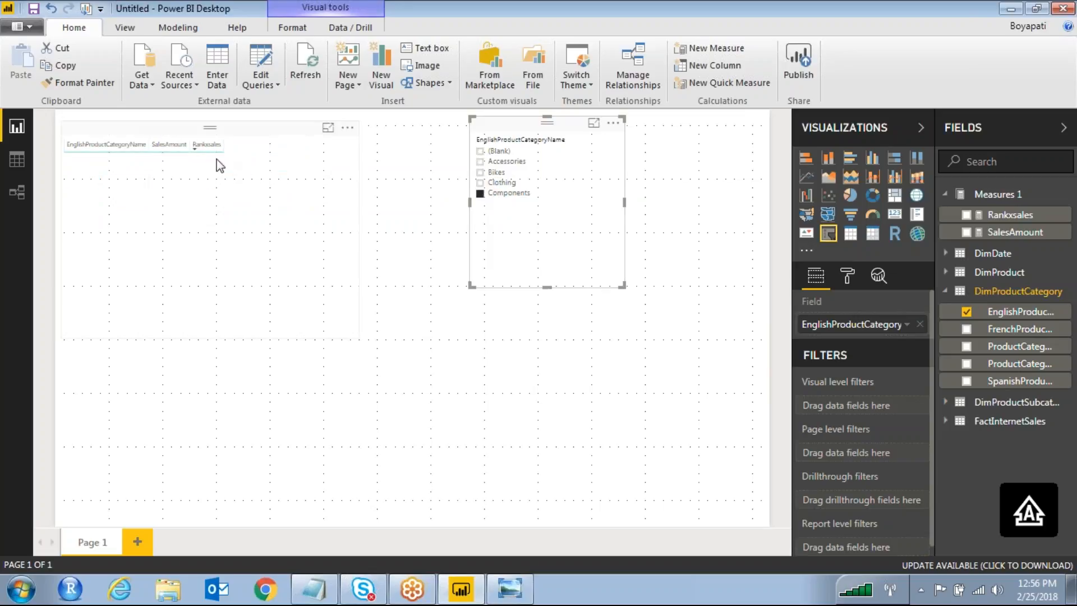
pyautogui.click(481, 183)
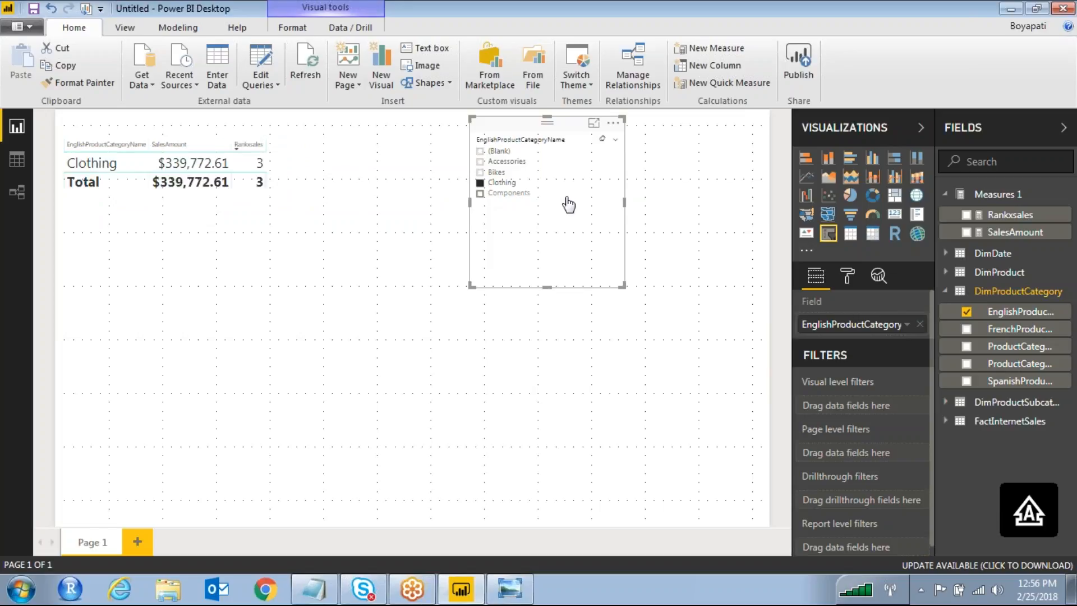
# - Enable the Select All option and disable Single Select in the category slicer's selection controls
pyautogui.click(847, 277)
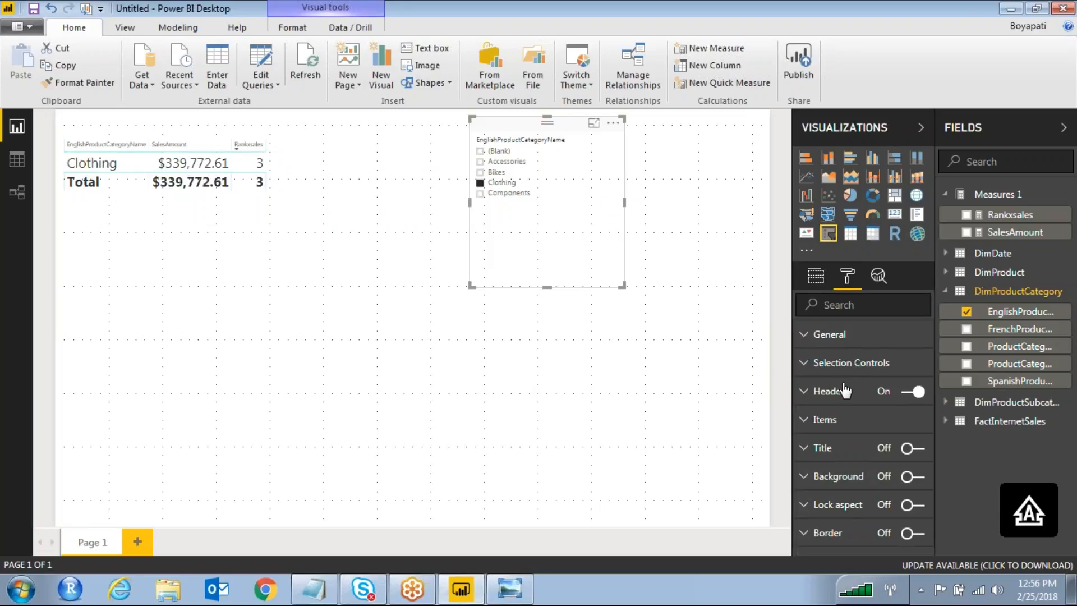
pyautogui.click(805, 365)
pyautogui.click(907, 392)
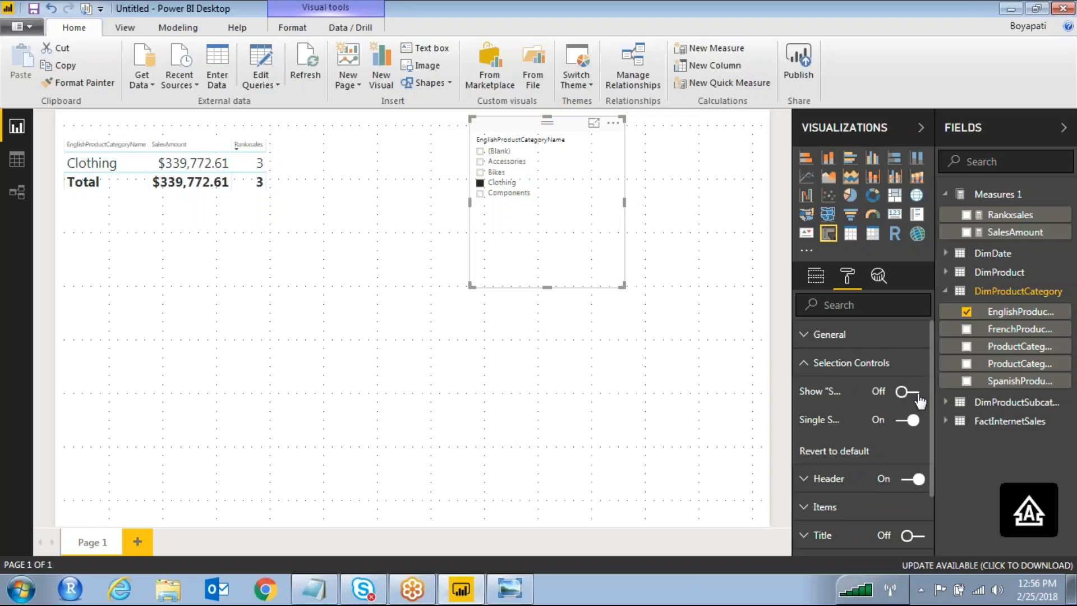
pyautogui.click(904, 421)
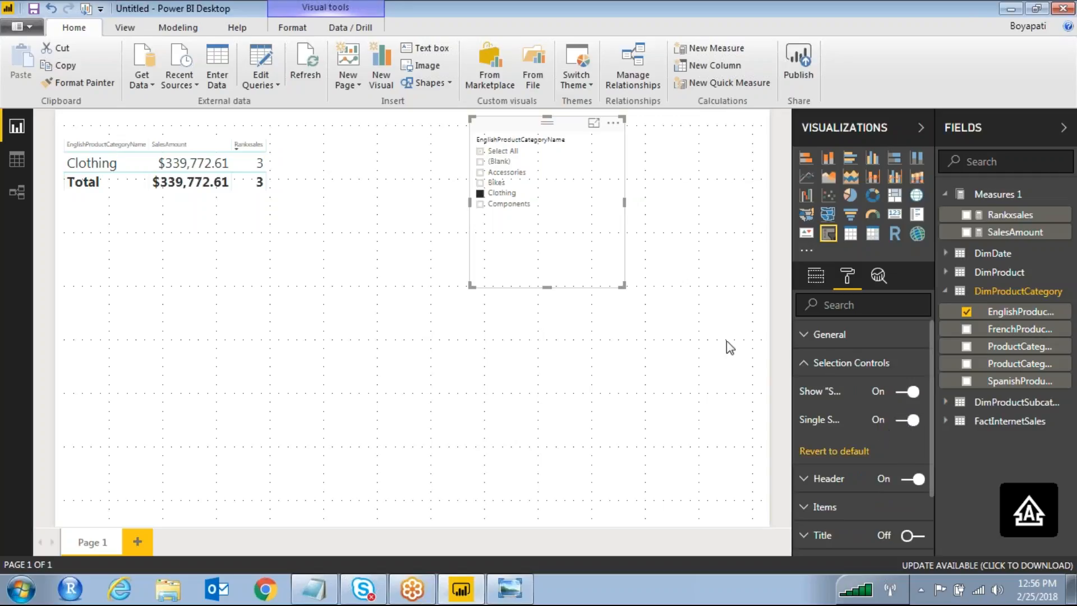
# - Set the text size of the slicer's items to 21
pyautogui.click(816, 370)
pyautogui.click(841, 422)
pyautogui.scroll(-3, 884, 426)
pyautogui.click(914, 371)
pyautogui.click(914, 371)
pyautogui.click(914, 371)
pyautogui.click(915, 371)
pyautogui.click(915, 371)
pyautogui.click(914, 371)
pyautogui.click(914, 372)
pyautogui.click(914, 371)
pyautogui.click(915, 372)
pyautogui.click(914, 372)
pyautogui.click(914, 371)
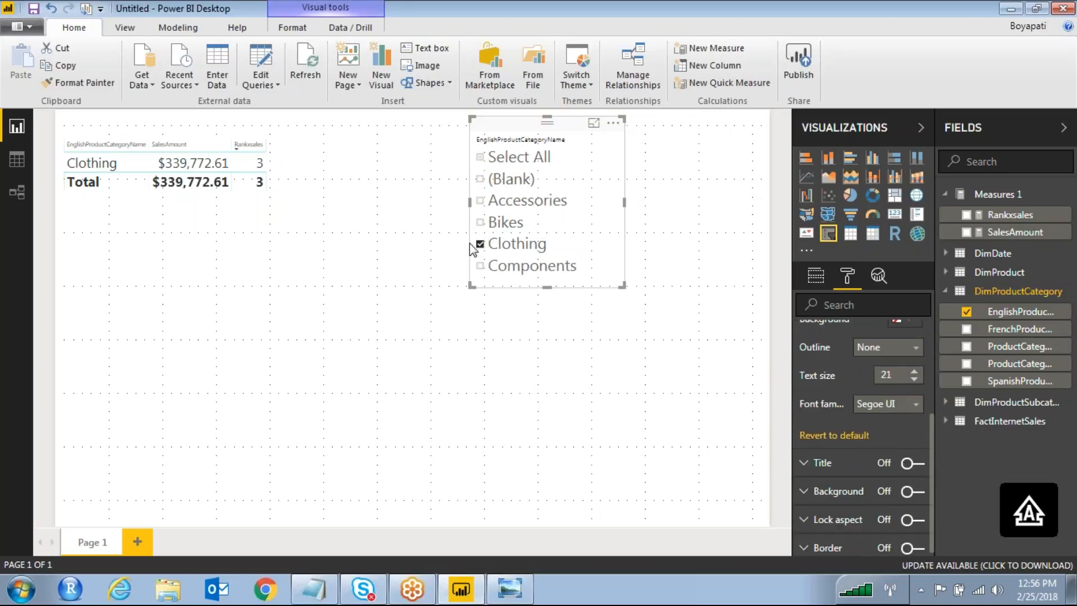
# - Add Bikes to the Clothing selection in the slicer, outline both choices and the Bikes rank with the pen, and clear the marks
pyautogui.click(480, 223)
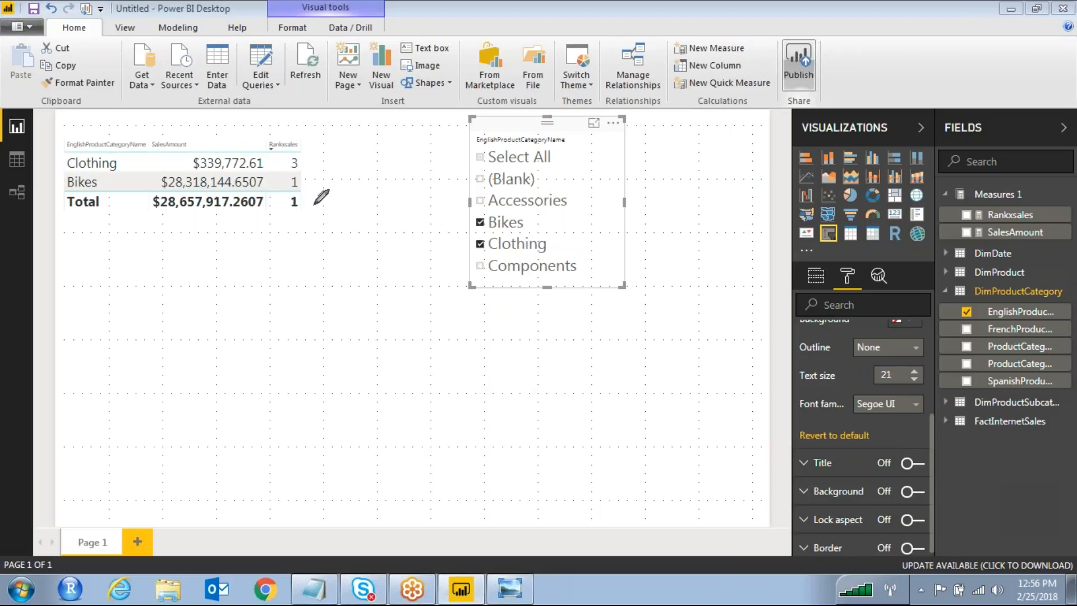
pyautogui.moveTo(303, 166)
pyautogui.mouseDown()
pyautogui.moveTo(288, 182)
pyautogui.moveTo(308, 163)
pyautogui.moveTo(306, 176)
pyautogui.mouseUp()
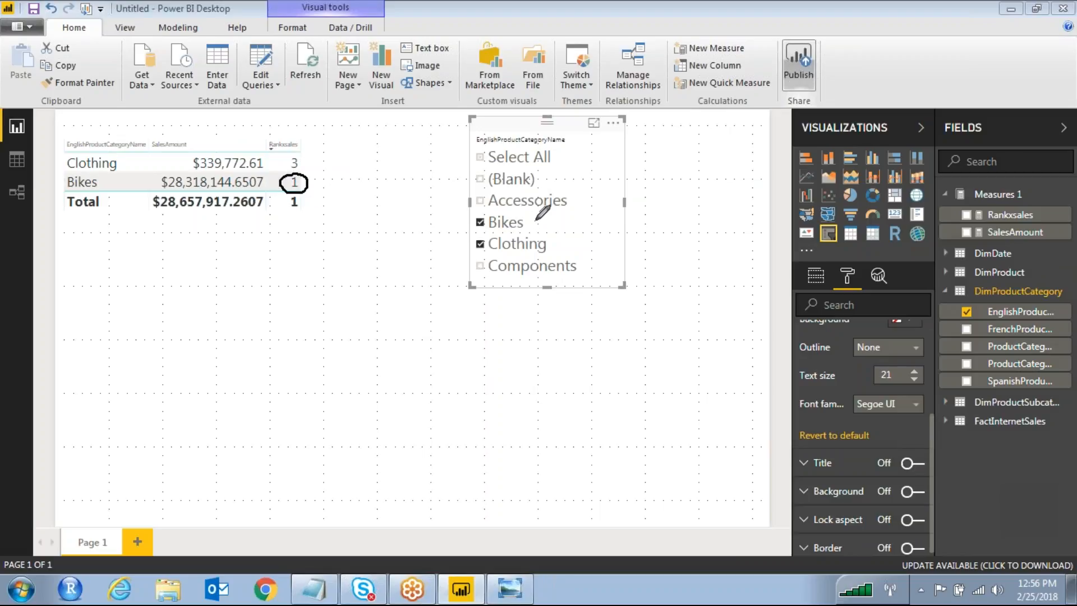
pyautogui.moveTo(530, 214)
pyautogui.mouseDown()
pyautogui.moveTo(456, 235)
pyautogui.moveTo(545, 244)
pyautogui.moveTo(567, 216)
pyautogui.moveTo(538, 212)
pyautogui.mouseUp()
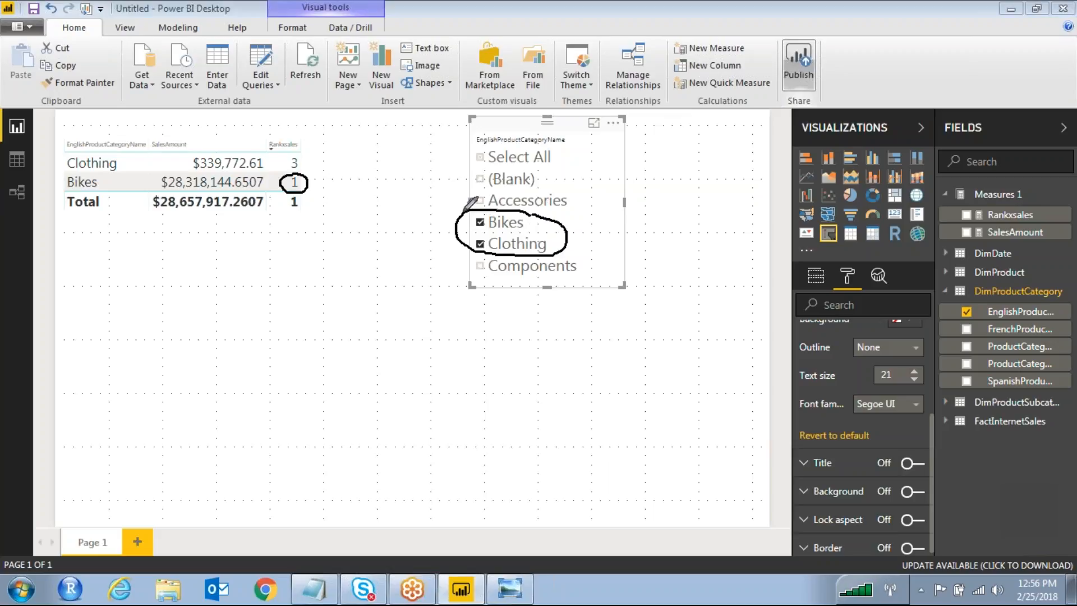
pyautogui.moveTo(511, 209)
pyautogui.mouseDown()
pyautogui.moveTo(447, 229)
pyautogui.moveTo(588, 250)
pyautogui.moveTo(518, 213)
pyautogui.moveTo(474, 248)
pyautogui.mouseUp()
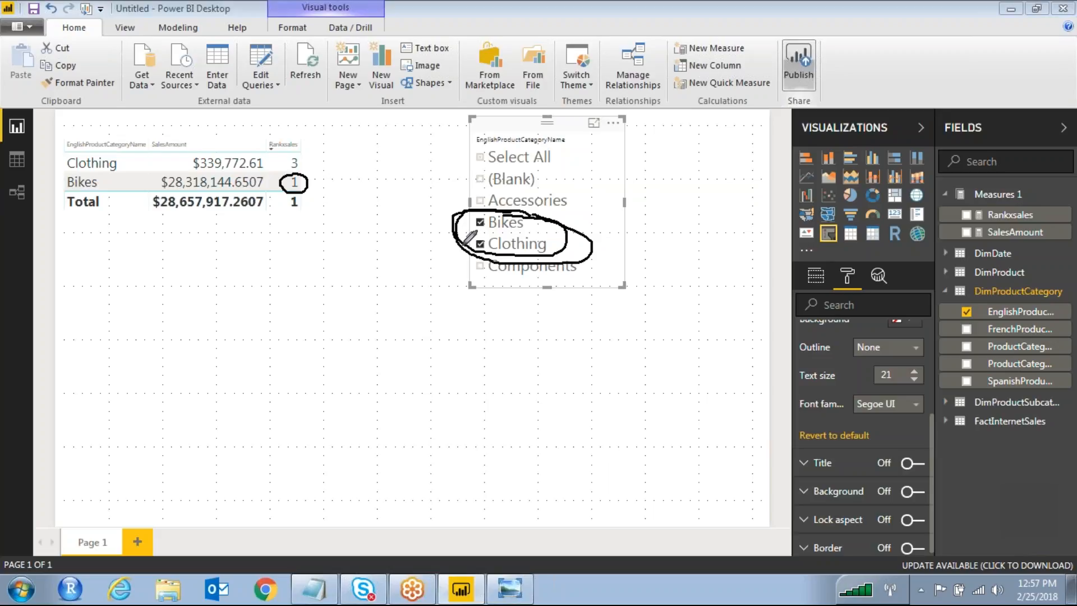
pyautogui.moveTo(287, 152)
pyautogui.mouseDown()
pyautogui.moveTo(303, 168)
pyautogui.moveTo(289, 153)
pyautogui.mouseUp()
pyautogui.click(854, 142)
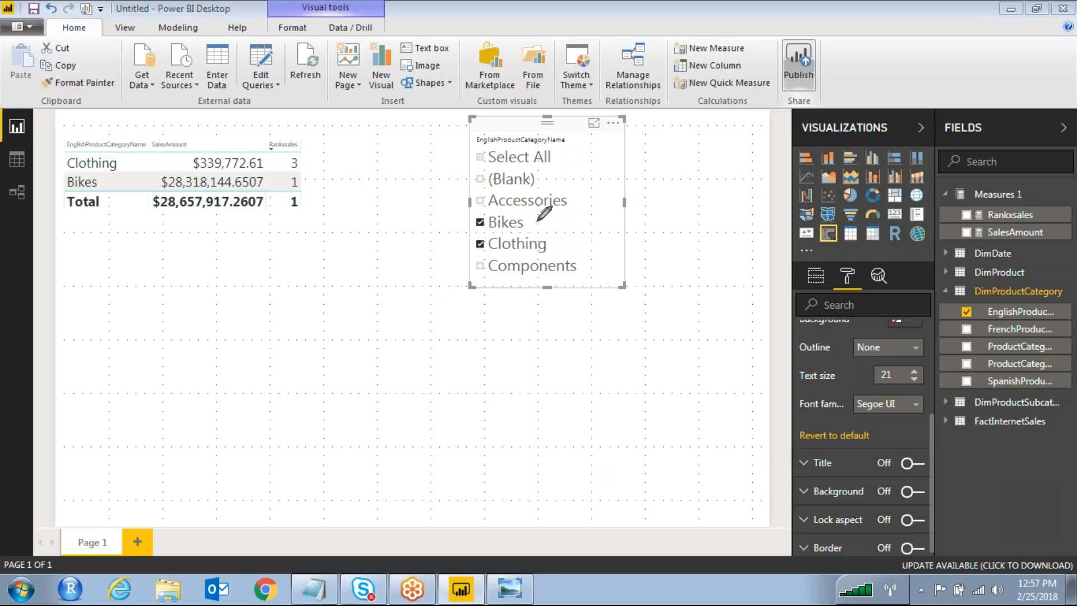
pyautogui.moveTo(539, 214)
pyautogui.mouseDown()
pyautogui.moveTo(504, 212)
pyautogui.moveTo(461, 231)
pyautogui.moveTo(505, 255)
pyautogui.moveTo(551, 254)
pyautogui.moveTo(562, 230)
pyautogui.moveTo(541, 215)
pyautogui.mouseUp()
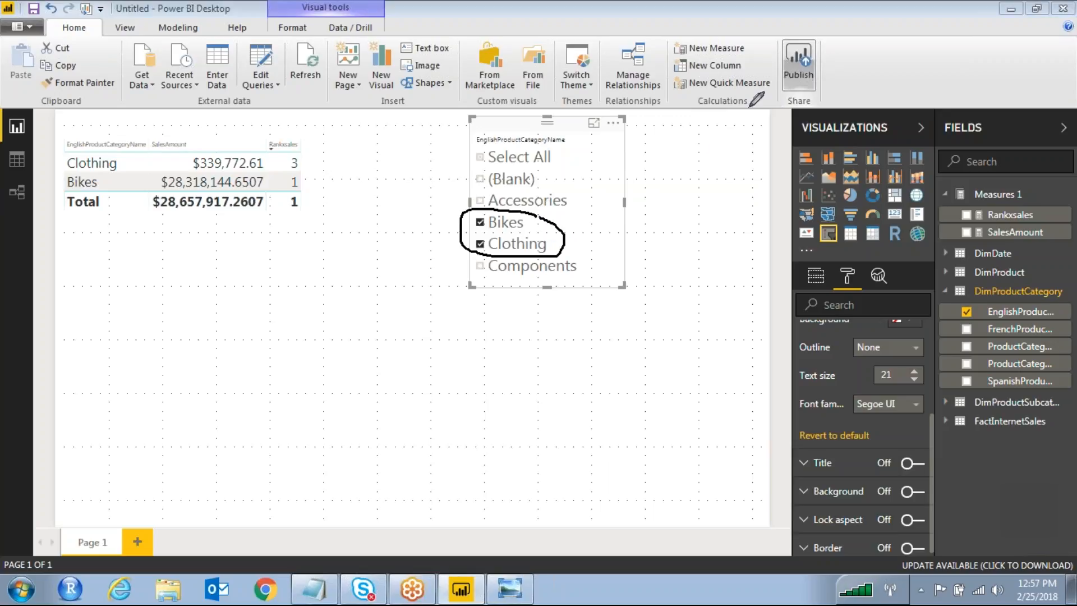
pyautogui.click(799, 62)
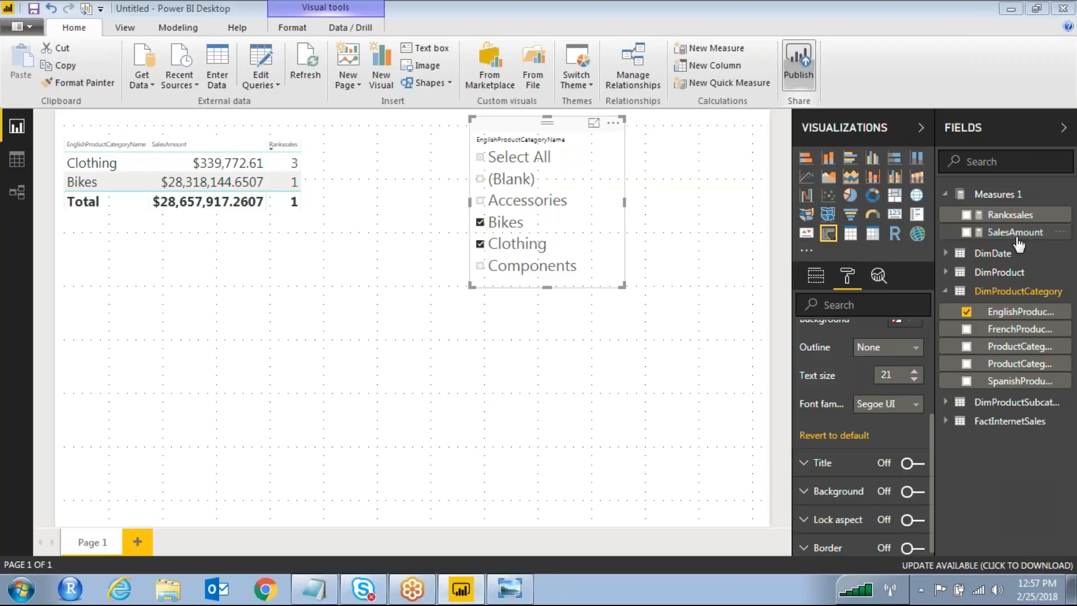
# - Replace ALL with ALLSELECTED around DimProductCategory in the Rankxsales measure's RANKX expression and commit the formula
pyautogui.click(1009, 216)
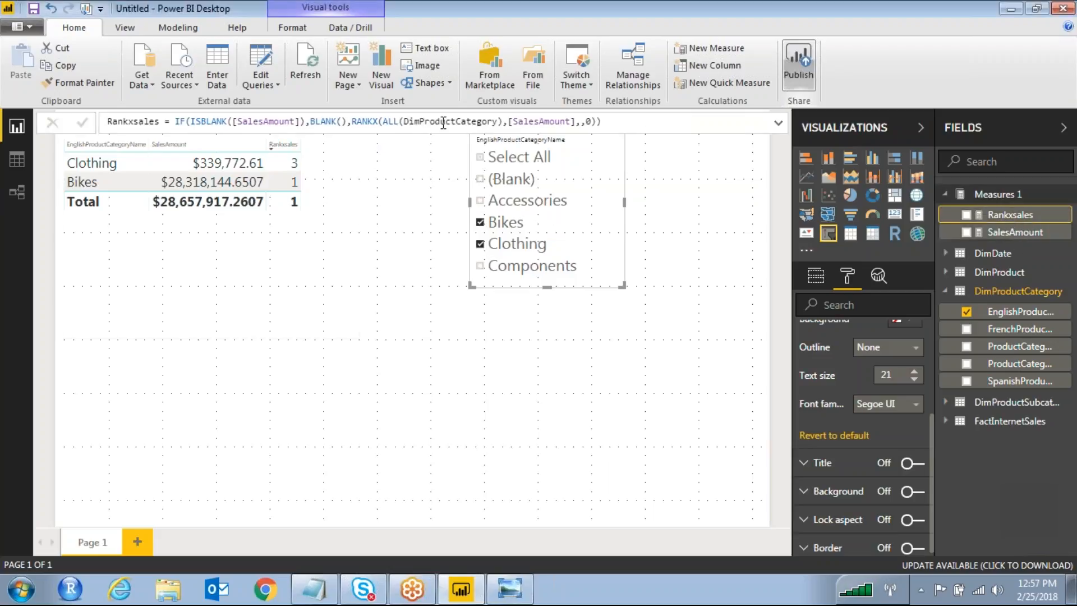
pyautogui.moveTo(399, 123); pyautogui.dragTo(384, 122)
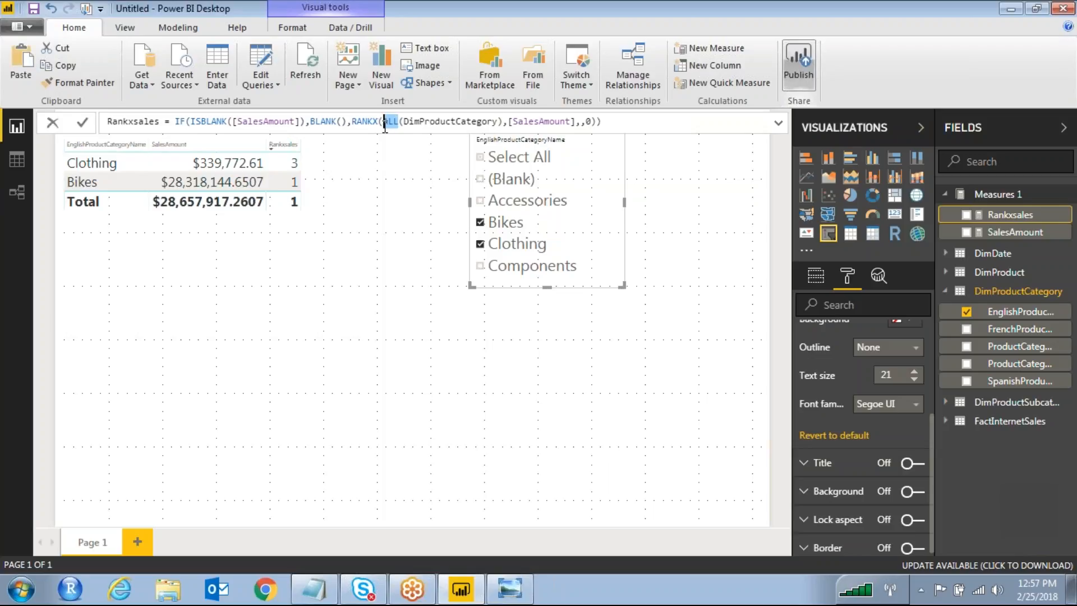
pyautogui.write('ALL')
pyautogui.write('SELECTED')
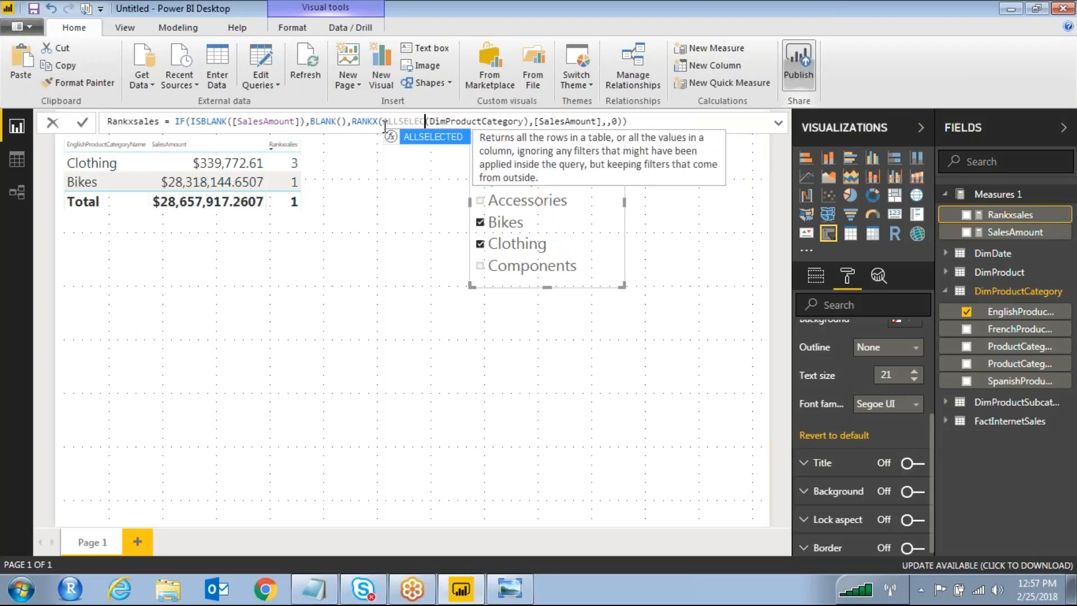
pyautogui.press('Tab')
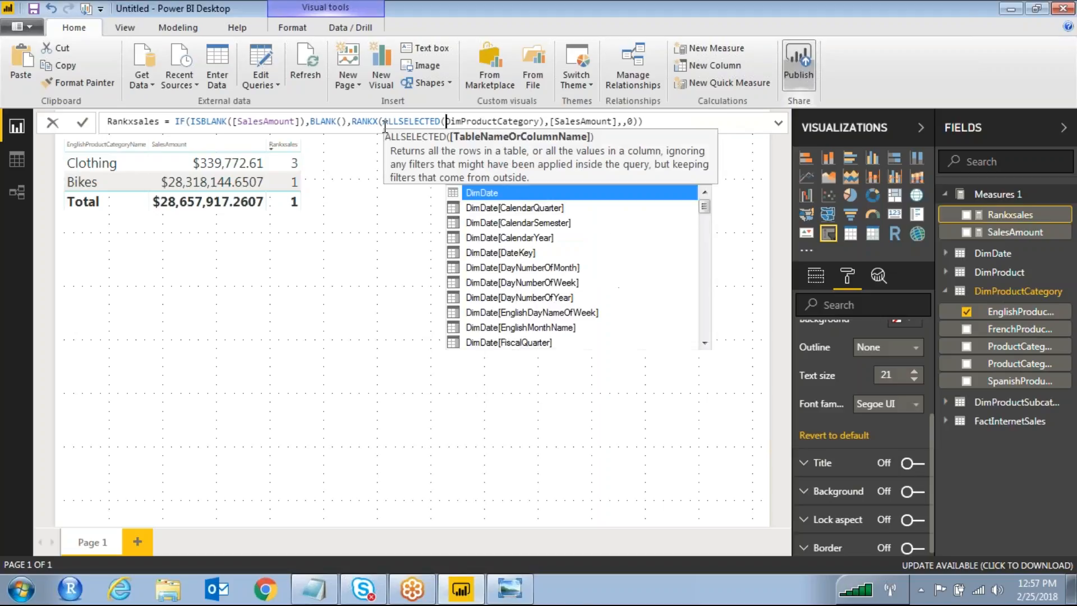
pyautogui.click(667, 121)
pyautogui.press('Return')
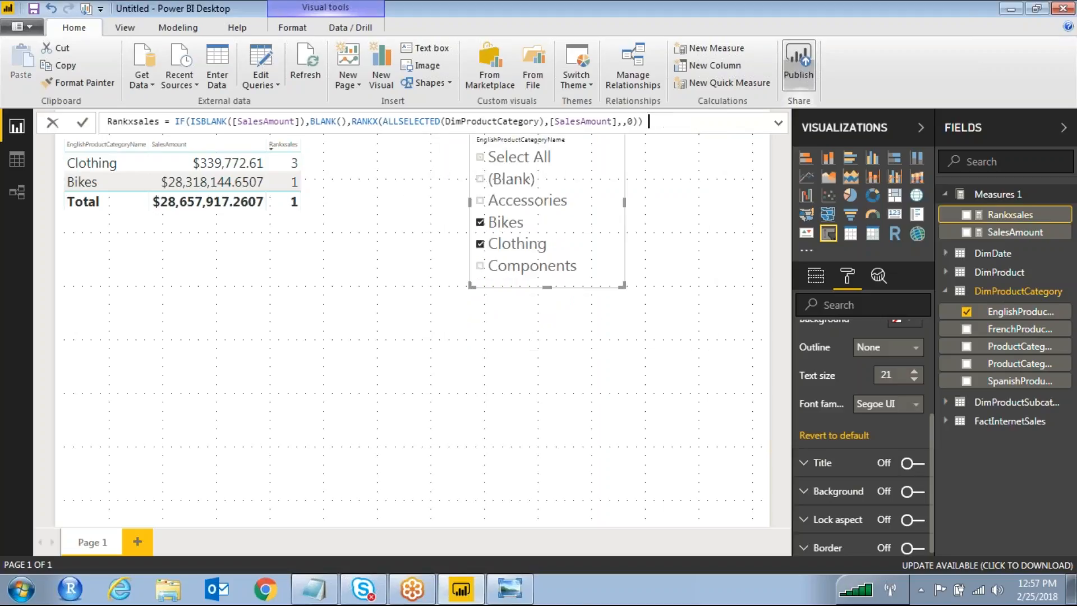
# - Outline both ranks, ALLSELECTED, DimProductCategory and the slicer choices with temporary pen marks and clear them
pyautogui.click(833, 47)
pyautogui.moveTo(310, 173); pyautogui.dragTo(289, 189)
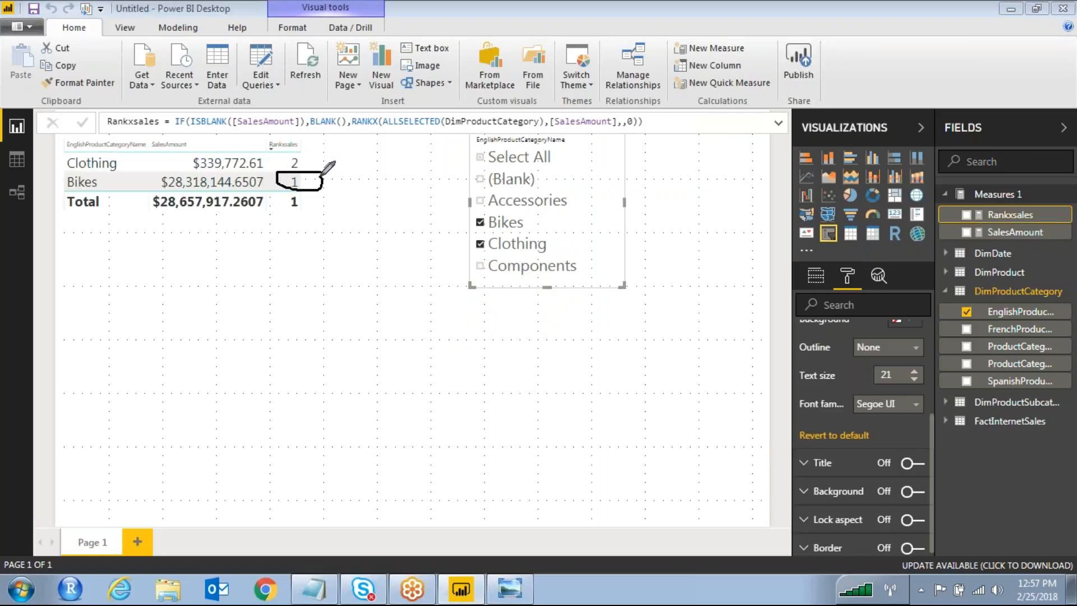
pyautogui.moveTo(300, 152)
pyautogui.mouseDown()
pyautogui.moveTo(282, 168)
pyautogui.moveTo(311, 169)
pyautogui.mouseUp()
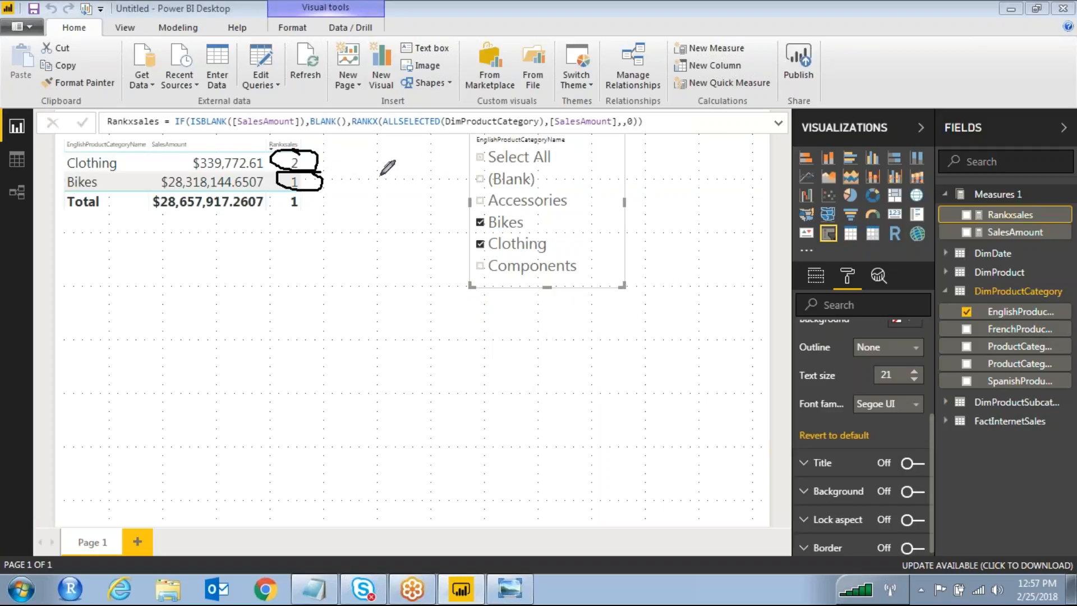
pyautogui.moveTo(393, 104)
pyautogui.mouseDown()
pyautogui.moveTo(378, 115)
pyautogui.moveTo(415, 134)
pyautogui.moveTo(446, 119)
pyautogui.moveTo(443, 103)
pyautogui.mouseUp()
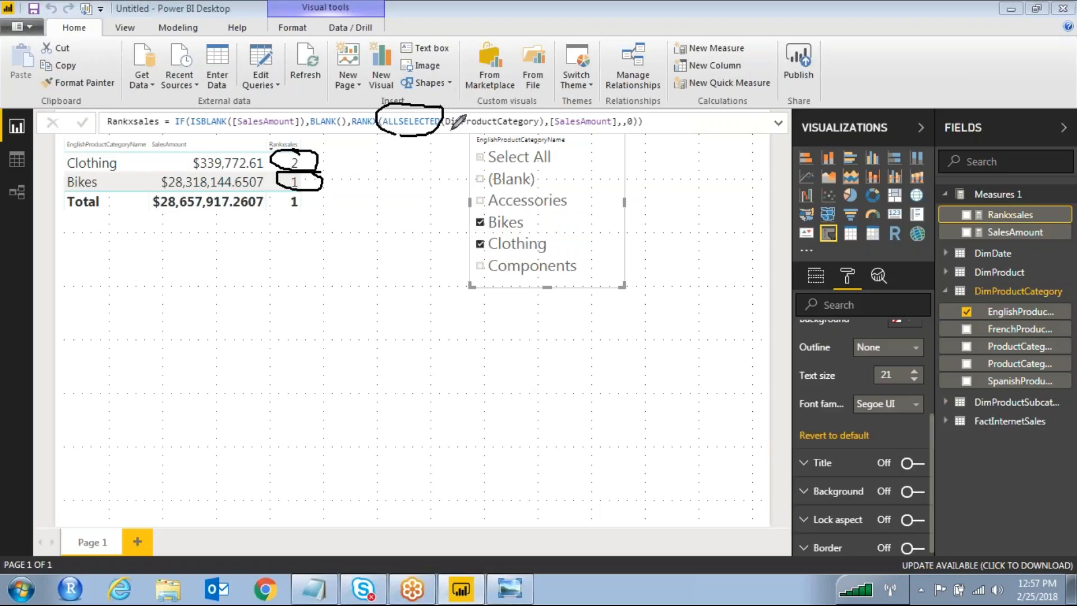
pyautogui.moveTo(553, 173)
pyautogui.mouseDown()
pyautogui.moveTo(466, 203)
pyautogui.moveTo(506, 281)
pyautogui.moveTo(599, 216)
pyautogui.moveTo(563, 179)
pyautogui.mouseUp()
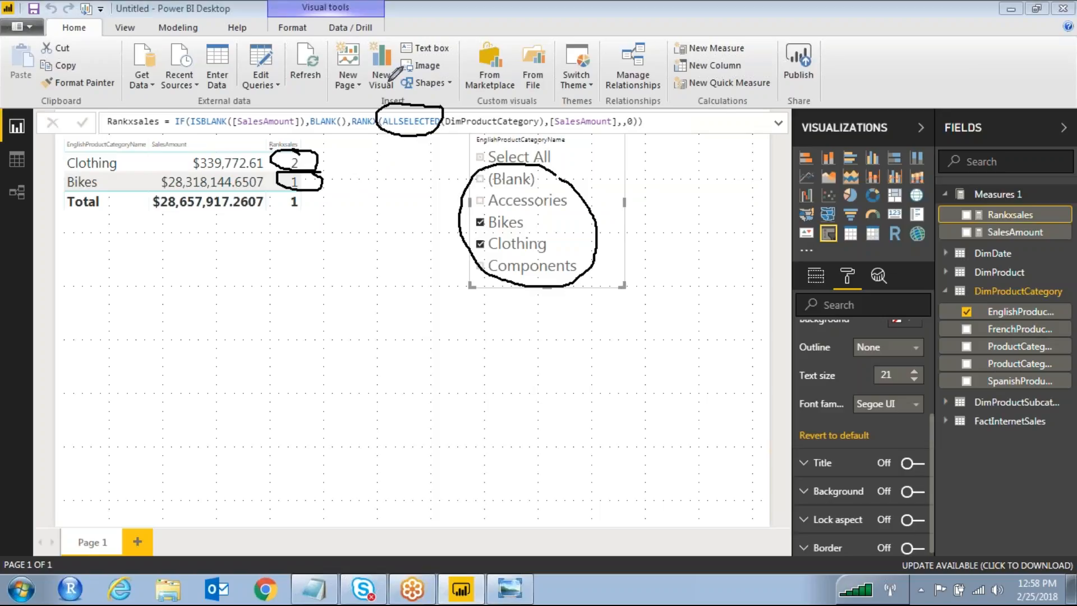
pyautogui.moveTo(504, 106)
pyautogui.mouseDown()
pyautogui.moveTo(456, 106)
pyautogui.moveTo(447, 141)
pyautogui.mouseUp()
pyautogui.moveTo(527, 147)
pyautogui.mouseDown()
pyautogui.moveTo(551, 120)
pyautogui.moveTo(471, 109)
pyautogui.mouseUp()
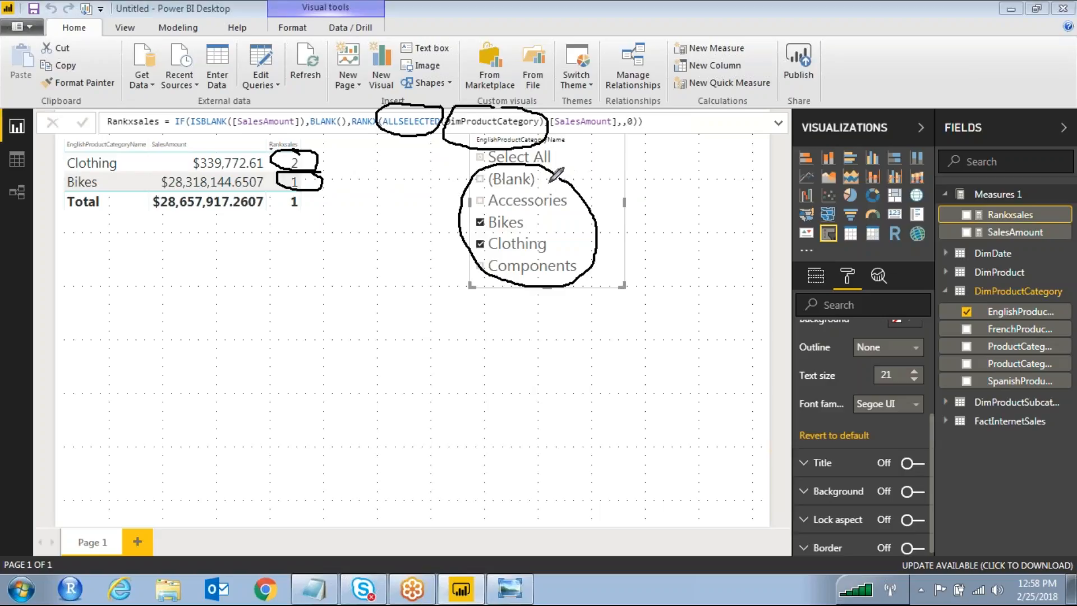
pyautogui.moveTo(522, 220); pyautogui.dragTo(555, 195)
pyautogui.moveTo(552, 245); pyautogui.dragTo(590, 208)
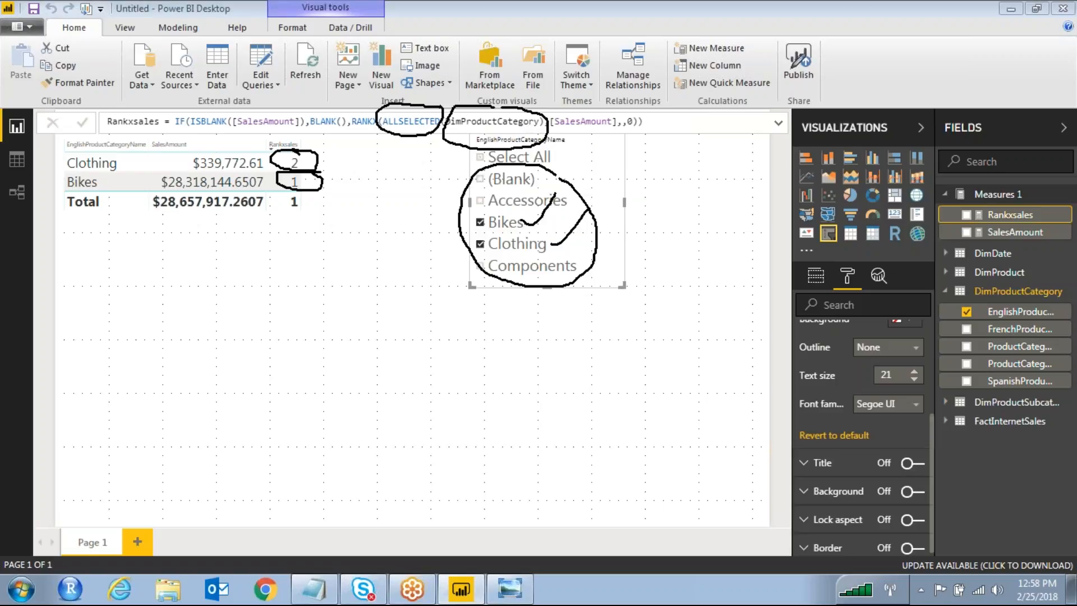
pyautogui.press('capslock')
pyautogui.press('Escape')
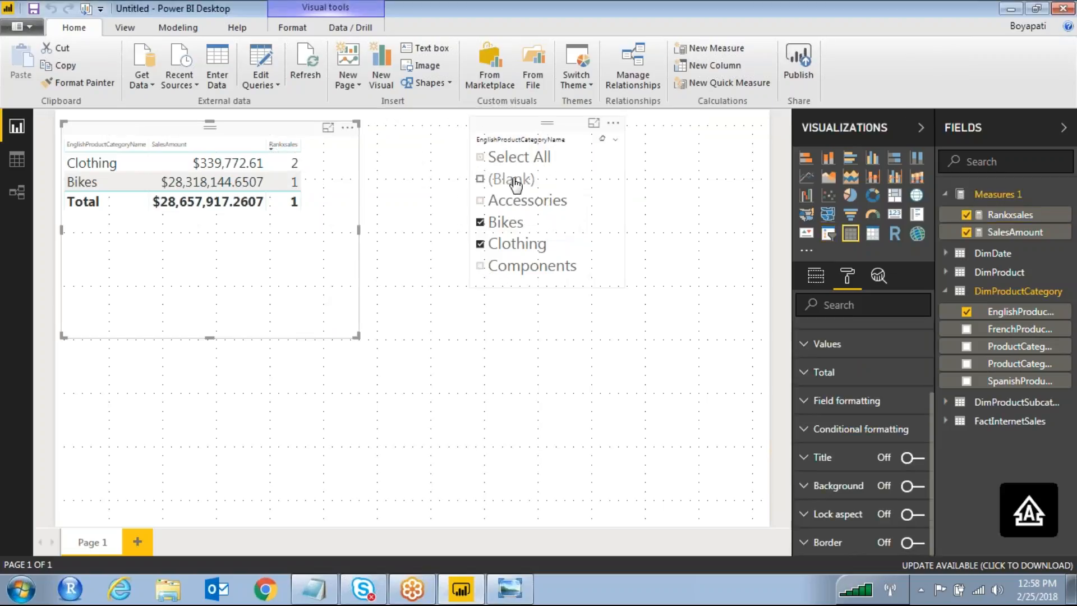
# - Select all categories in the slicer and reopen the Rankxsales formula to review its ISBLANK and BLANK() parts
pyautogui.click(480, 159)
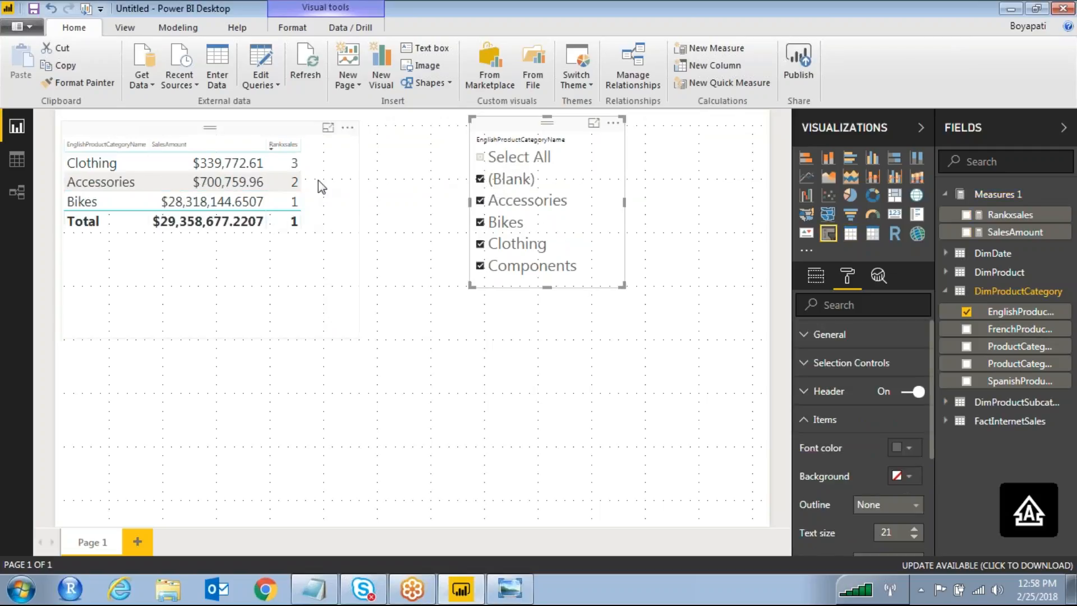
pyautogui.click(343, 201)
pyautogui.click(1018, 233)
pyautogui.click(1026, 216)
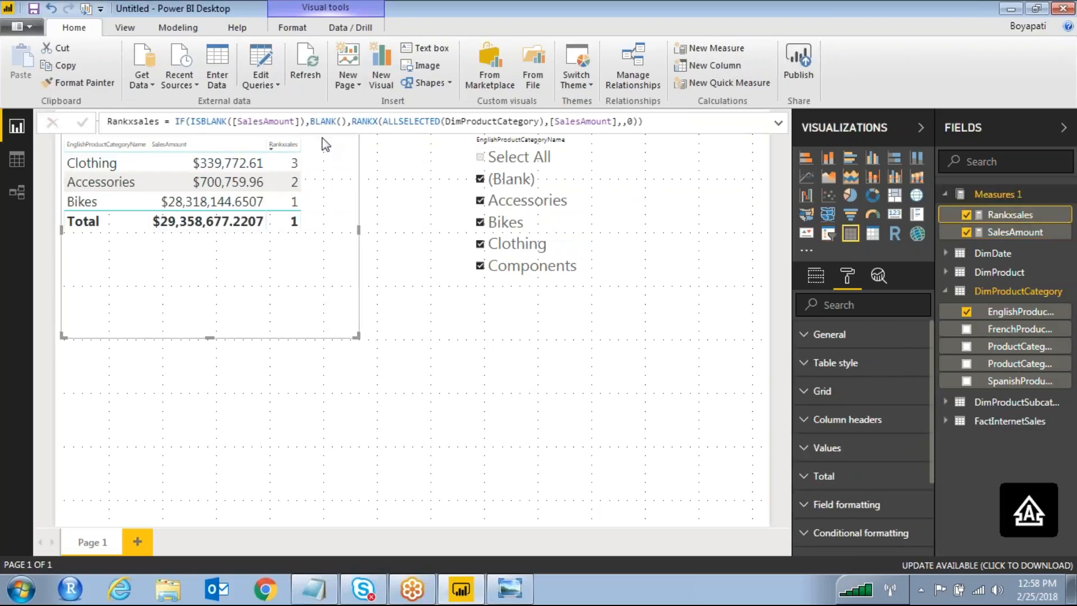
pyautogui.moveTo(196, 121); pyautogui.dragTo(342, 123)
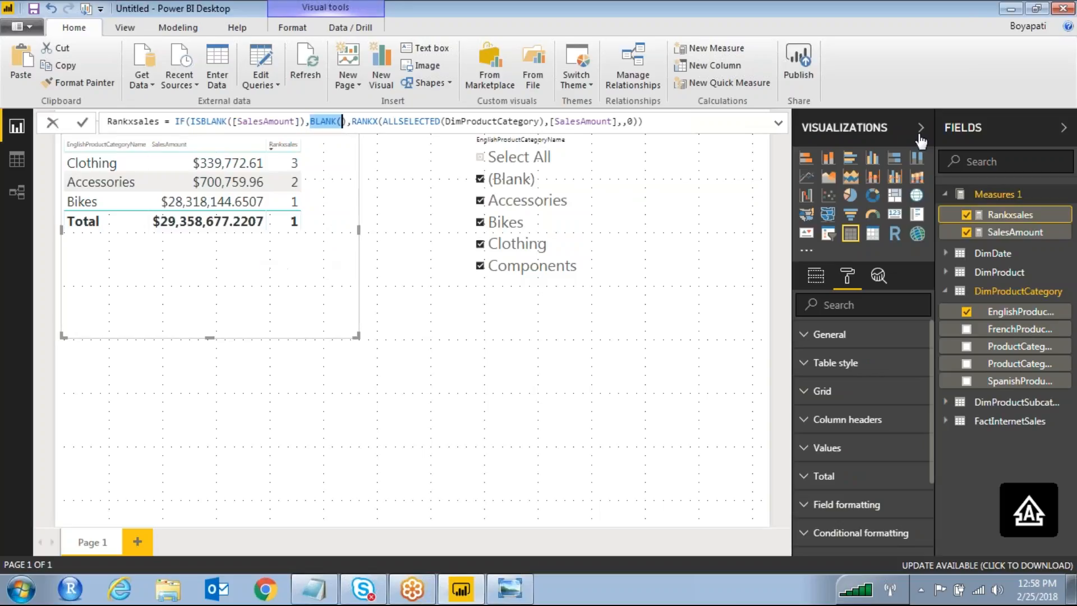
# - Circle the table visual with a temporary pen mark and clear it
pyautogui.click(825, 53)
pyautogui.moveTo(170, 131)
pyautogui.mouseDown()
pyautogui.moveTo(179, 275)
pyautogui.moveTo(216, 133)
pyautogui.mouseUp()
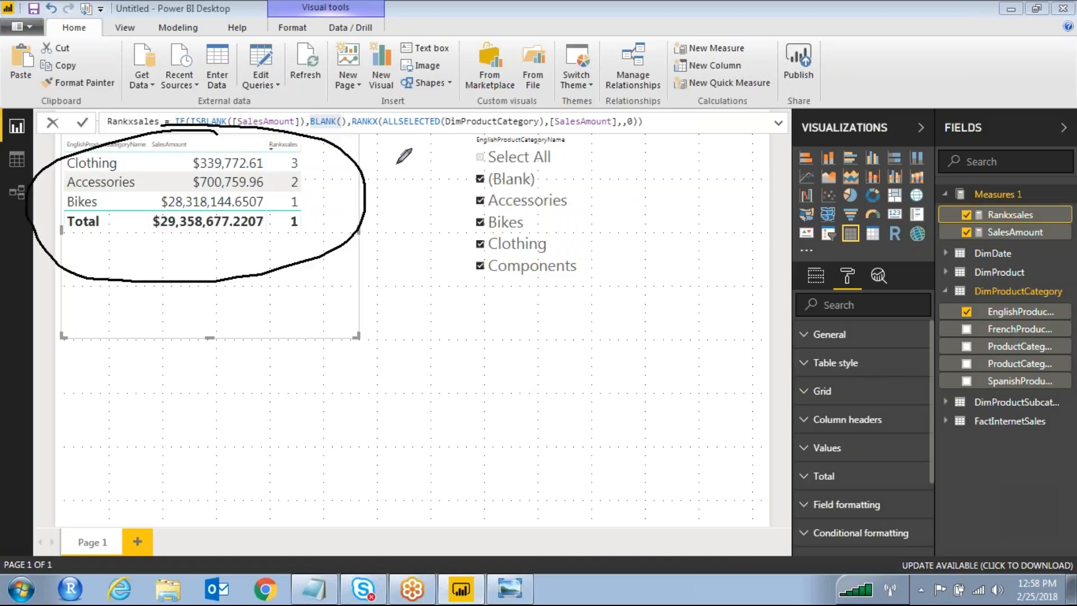
pyautogui.click(938, 54)
# - Shrink the table visual closer to its rows and delete the EnglishProductCategoryName slicer from the page
pyautogui.click(305, 288)
pyautogui.moveTo(356, 335); pyautogui.dragTo(321, 275)
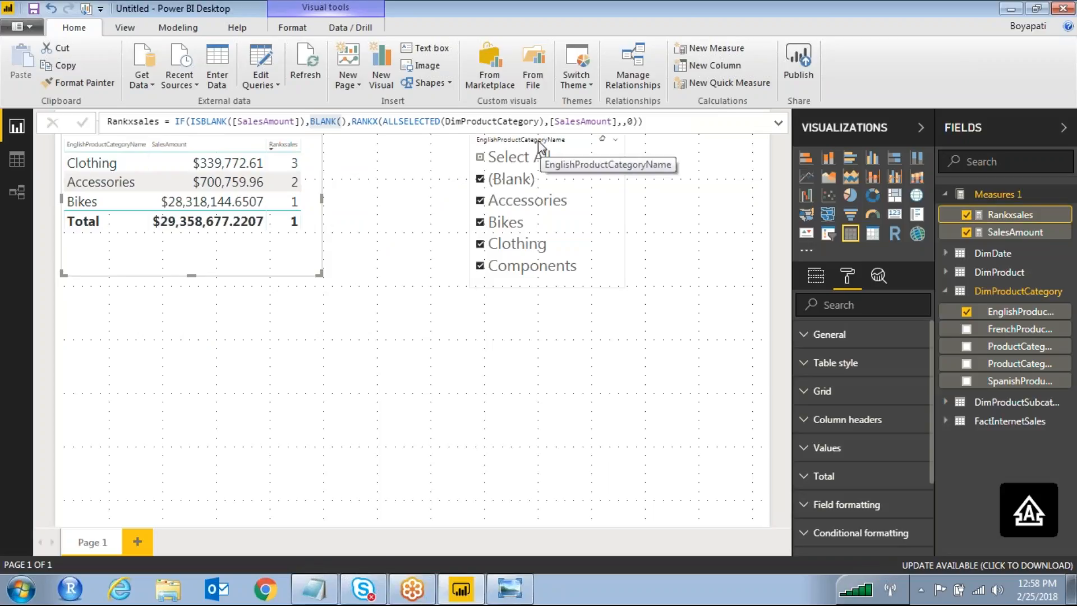
pyautogui.moveTo(540, 147); pyautogui.dragTo(493, 207)
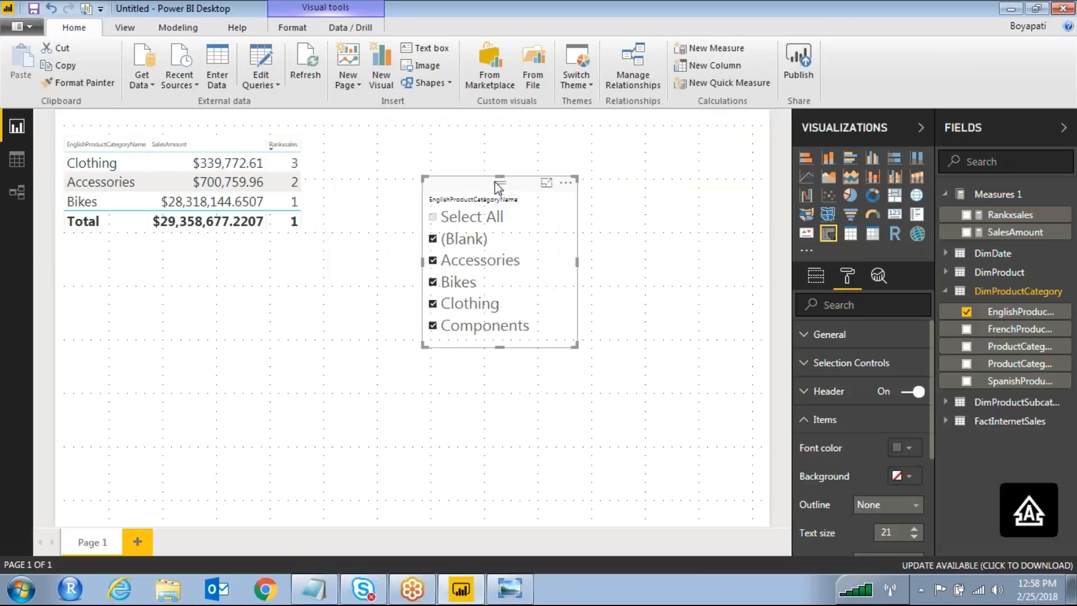
pyautogui.press('Delete')
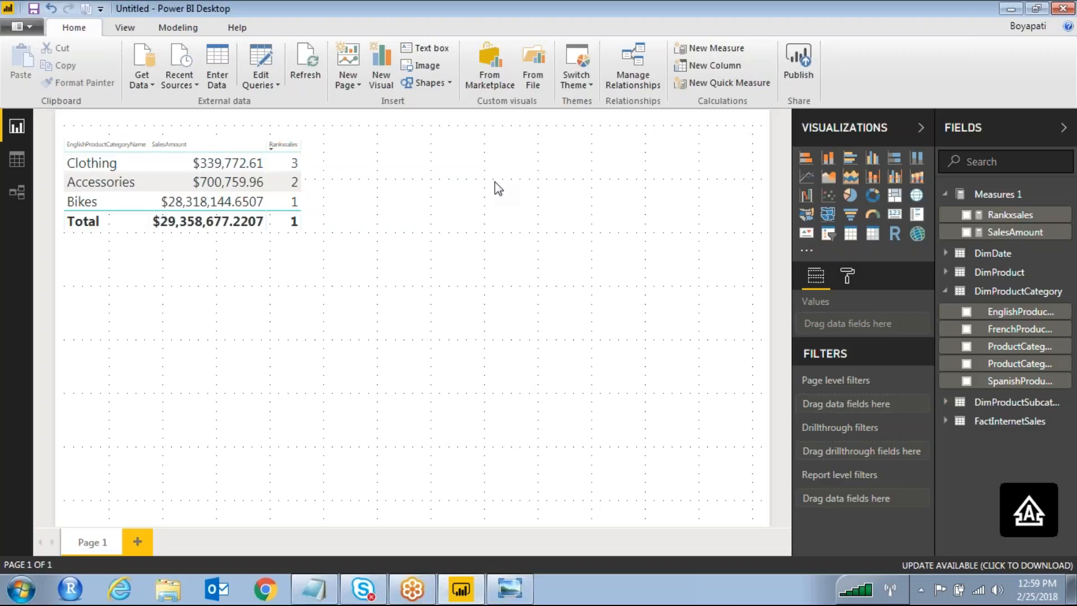
# - Handwrite temporary notes "Top 3", "Top 5" and "Top 10" with the pen, link the first two to the table, and clear everything
pyautogui.hotkey('ctrl', '2')
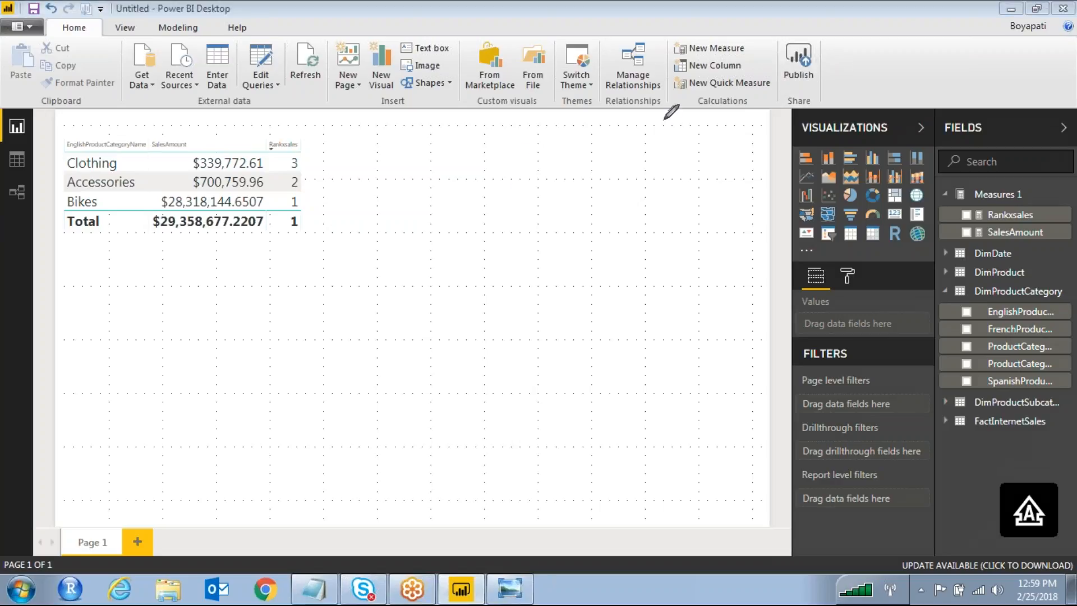
pyautogui.moveTo(480, 161)
pyautogui.mouseDown()
pyautogui.moveTo(507, 153)
pyautogui.moveTo(496, 184)
pyautogui.moveTo(536, 147)
pyautogui.moveTo(543, 164)
pyautogui.moveTo(607, 158)
pyautogui.moveTo(571, 193)
pyautogui.mouseUp()
pyautogui.moveTo(535, 226)
pyautogui.mouseDown()
pyautogui.moveTo(492, 241)
pyautogui.moveTo(530, 276)
pyautogui.mouseUp()
pyautogui.moveTo(554, 247); pyautogui.dragTo(553, 233)
pyautogui.moveTo(574, 284)
pyautogui.mouseDown()
pyautogui.moveTo(586, 203)
pyautogui.moveTo(569, 239)
pyautogui.mouseUp()
pyautogui.moveTo(603, 202)
pyautogui.mouseDown()
pyautogui.moveTo(614, 244)
pyautogui.moveTo(648, 210)
pyautogui.mouseUp()
pyautogui.moveTo(531, 352); pyautogui.dragTo(590, 334)
pyautogui.moveTo(564, 359); pyautogui.dragTo(579, 400)
pyautogui.moveTo(601, 340); pyautogui.dragTo(595, 367)
pyautogui.moveTo(608, 371)
pyautogui.mouseDown()
pyautogui.moveTo(617, 333)
pyautogui.moveTo(621, 395)
pyautogui.mouseUp()
pyautogui.moveTo(667, 310); pyautogui.dragTo(687, 364)
pyautogui.moveTo(708, 305); pyautogui.dragTo(713, 300)
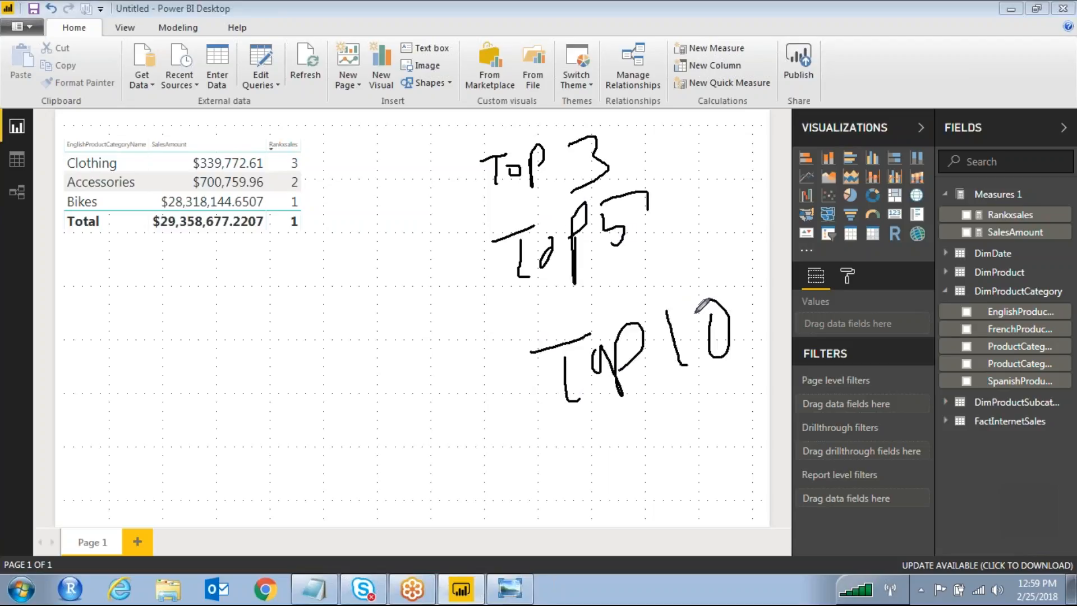
pyautogui.moveTo(419, 190)
pyautogui.mouseDown()
pyautogui.moveTo(460, 174)
pyautogui.moveTo(343, 98)
pyautogui.moveTo(240, 161)
pyautogui.mouseUp()
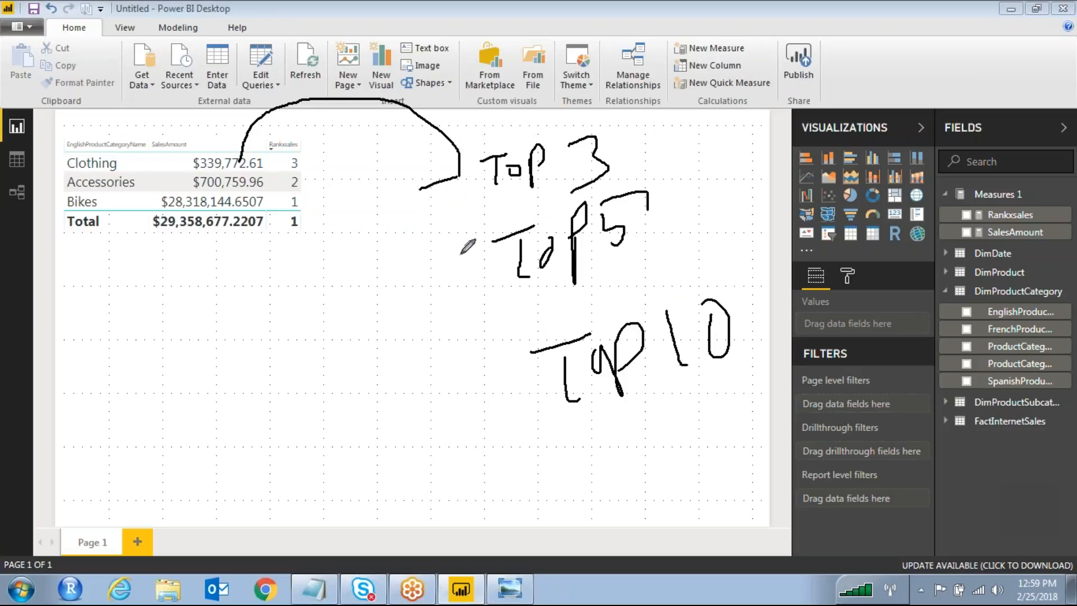
pyautogui.moveTo(510, 262)
pyautogui.mouseDown()
pyautogui.moveTo(426, 269)
pyautogui.moveTo(392, 208)
pyautogui.moveTo(262, 189)
pyautogui.mouseUp()
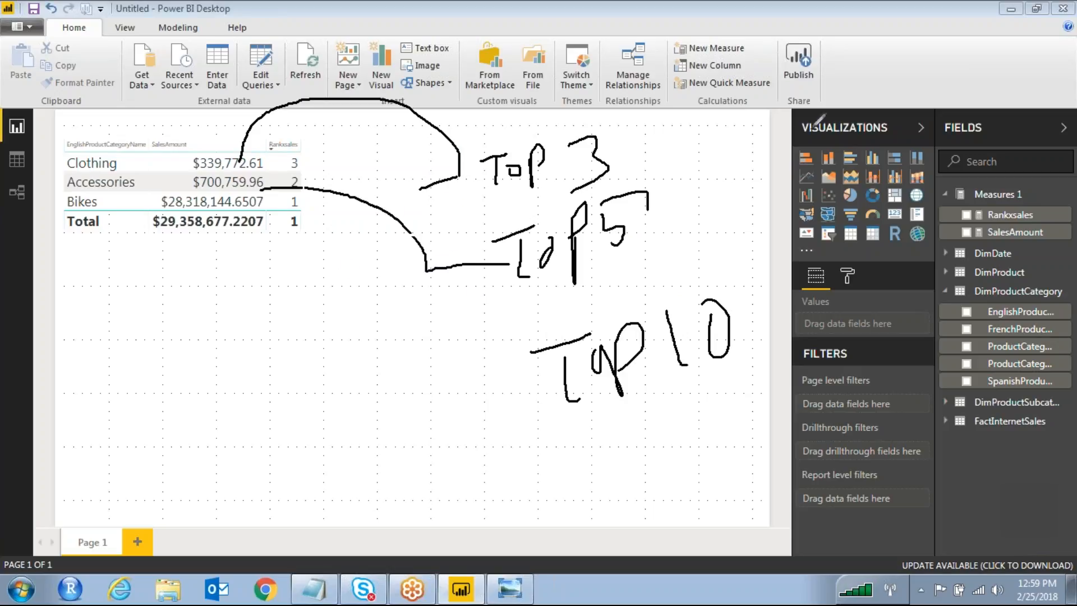
pyautogui.click(942, 51)
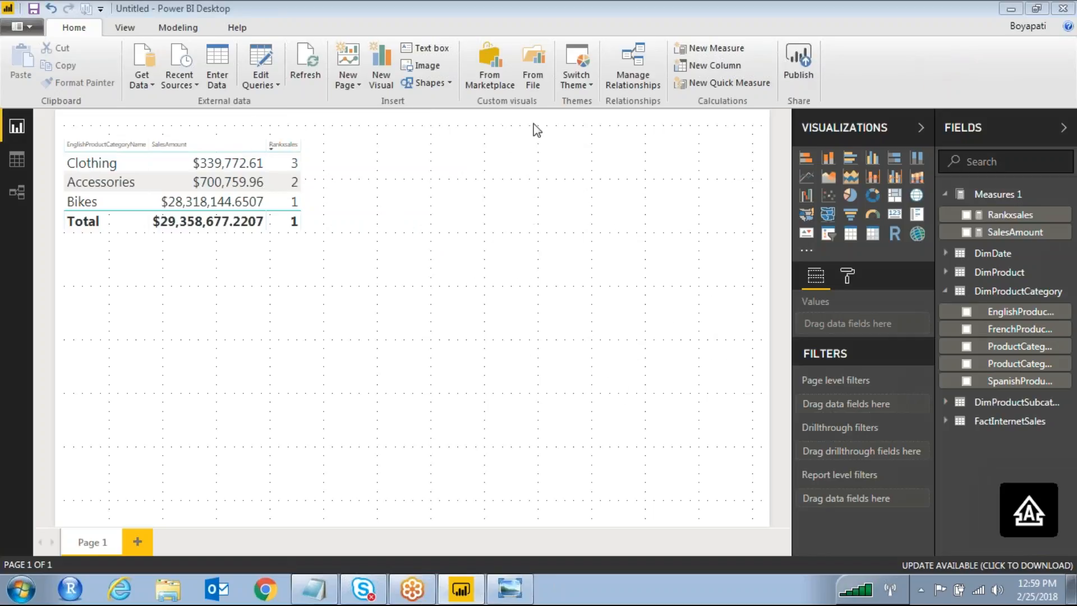
# - Start a new manually entered table with two columns named RANGE and RANGEDESC
pyautogui.click(275, 133)
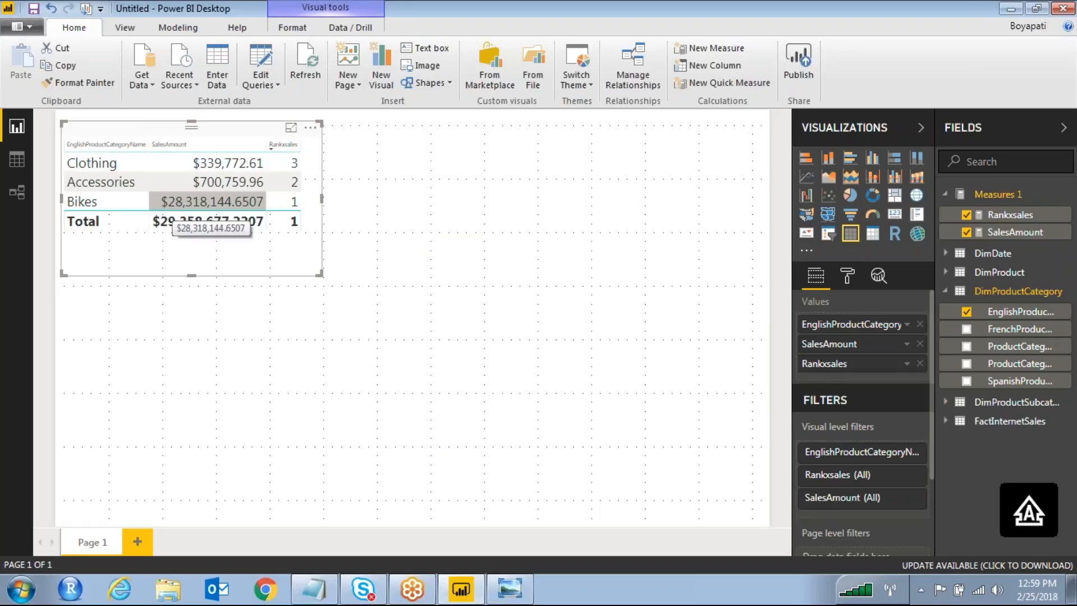
pyautogui.click(502, 234)
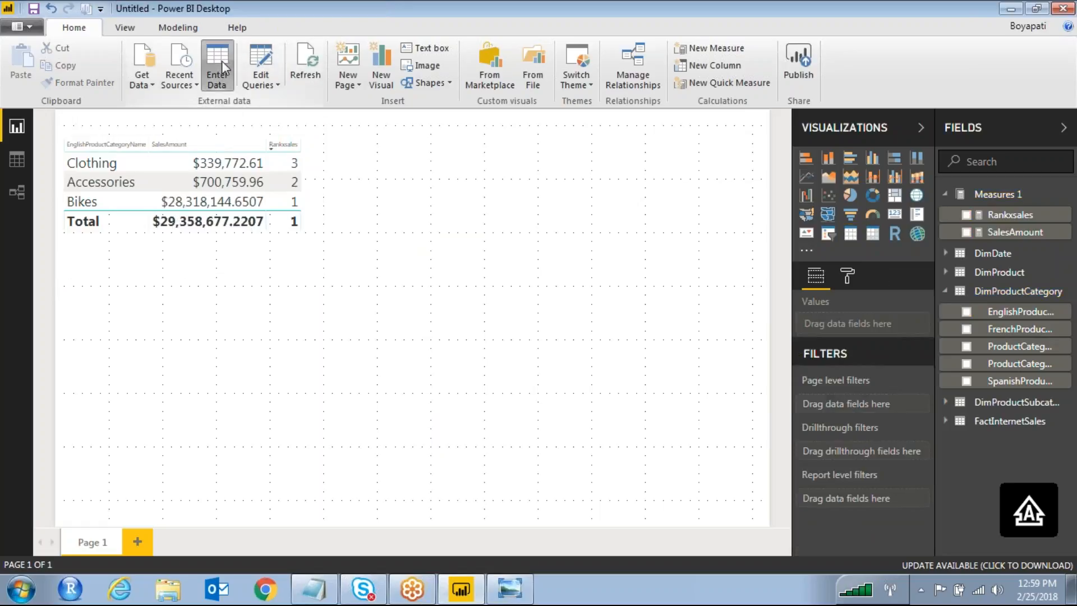
pyautogui.click(221, 61)
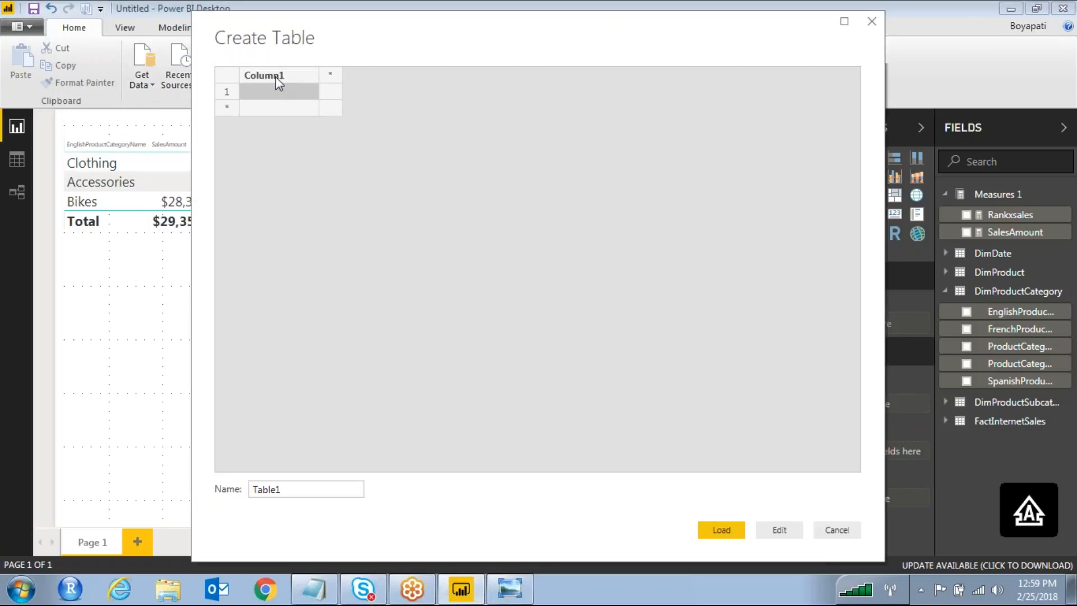
pyautogui.doubleClick(274, 76)
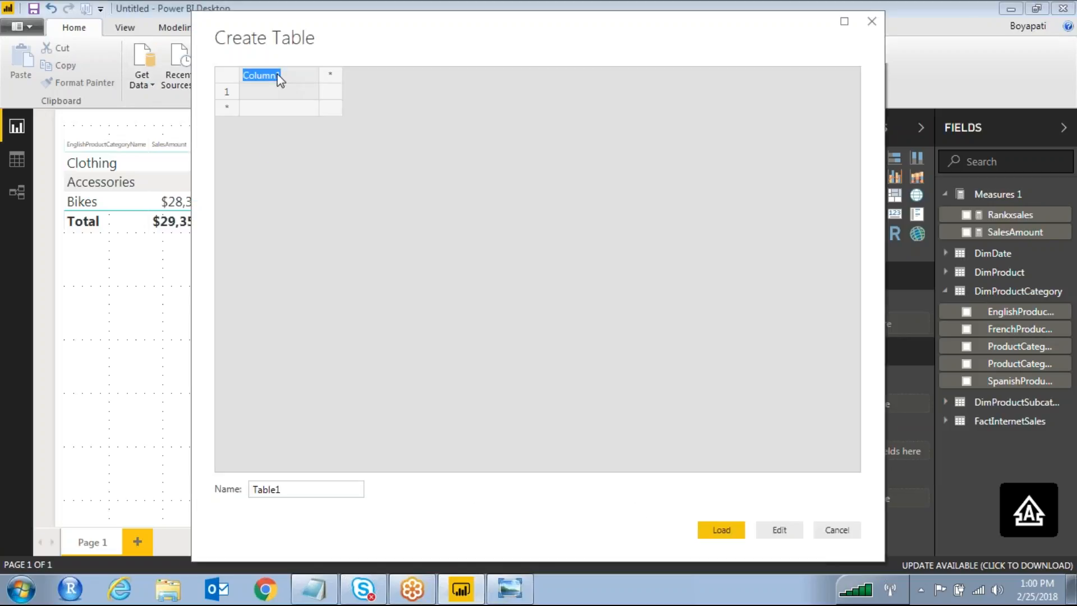
pyautogui.press('Tab')
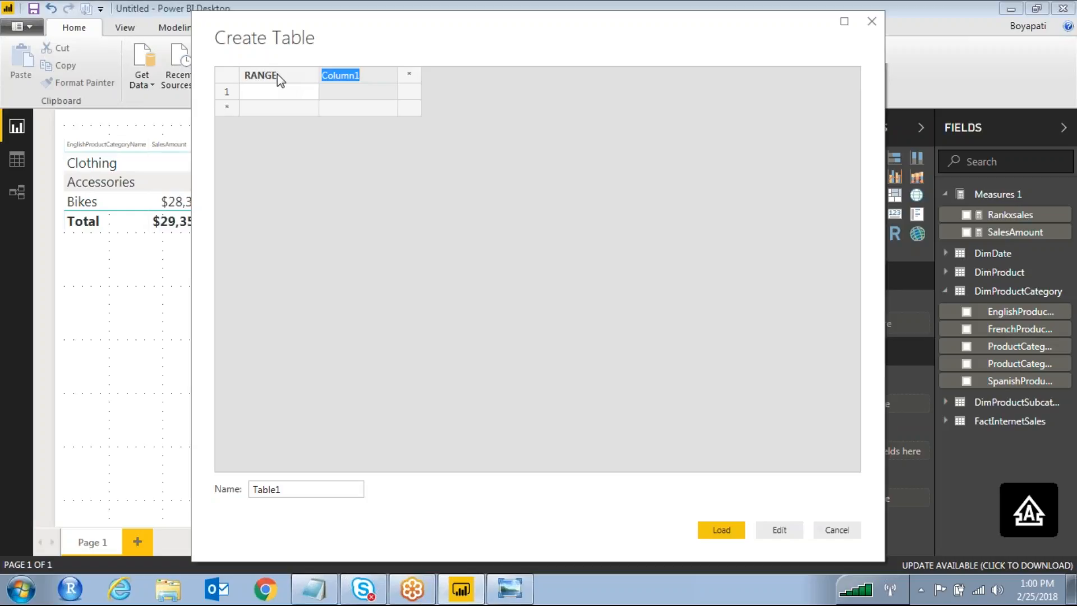
pyautogui.write('R')
# - Fill the RANGE column with the values 1, 2 and 3 in consecutive rows
pyautogui.click(286, 95)
pyautogui.write('1')
pyautogui.press('Return')
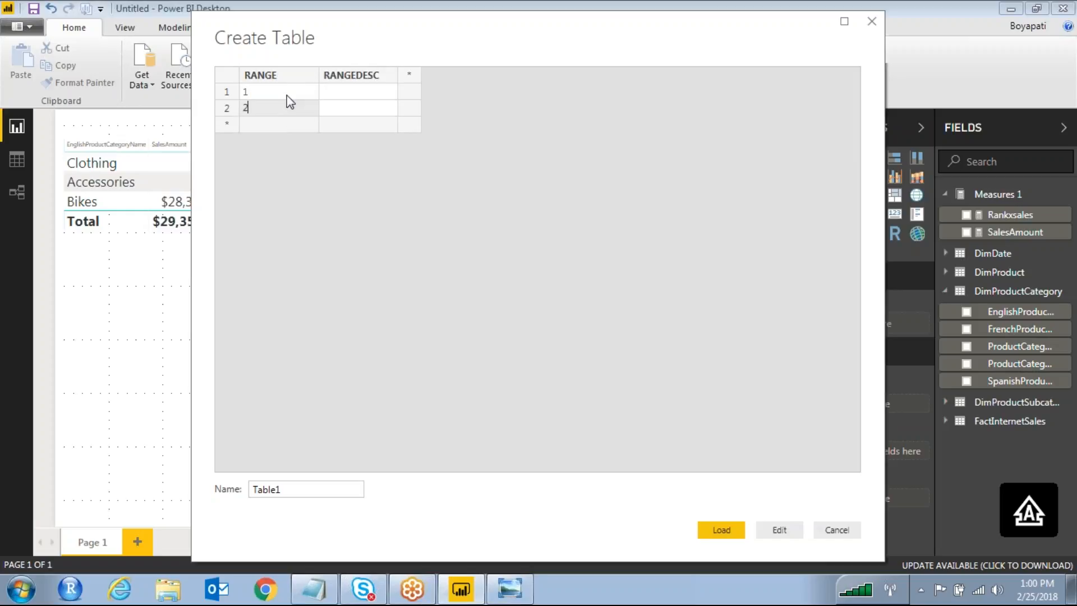
pyautogui.write('2')
pyautogui.press('Return')
pyautogui.write('3')
# - Fill the RANGEDESC column with TOP1, TOP2 and TOP3 for the three rows
pyautogui.click(331, 97)
pyautogui.write('T')
pyautogui.press('Return')
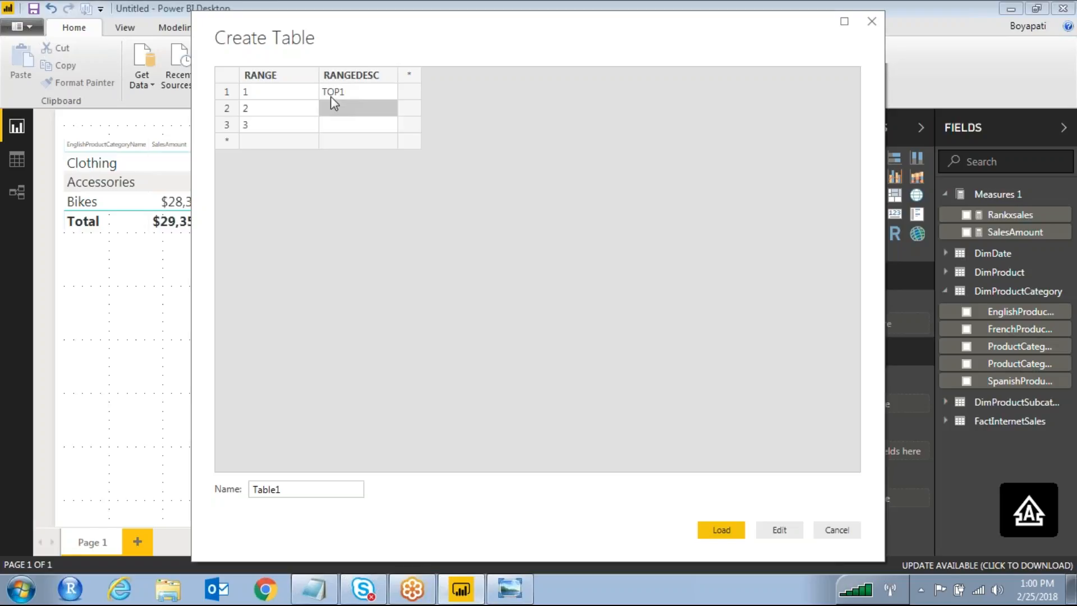
pyautogui.write('TOP2')
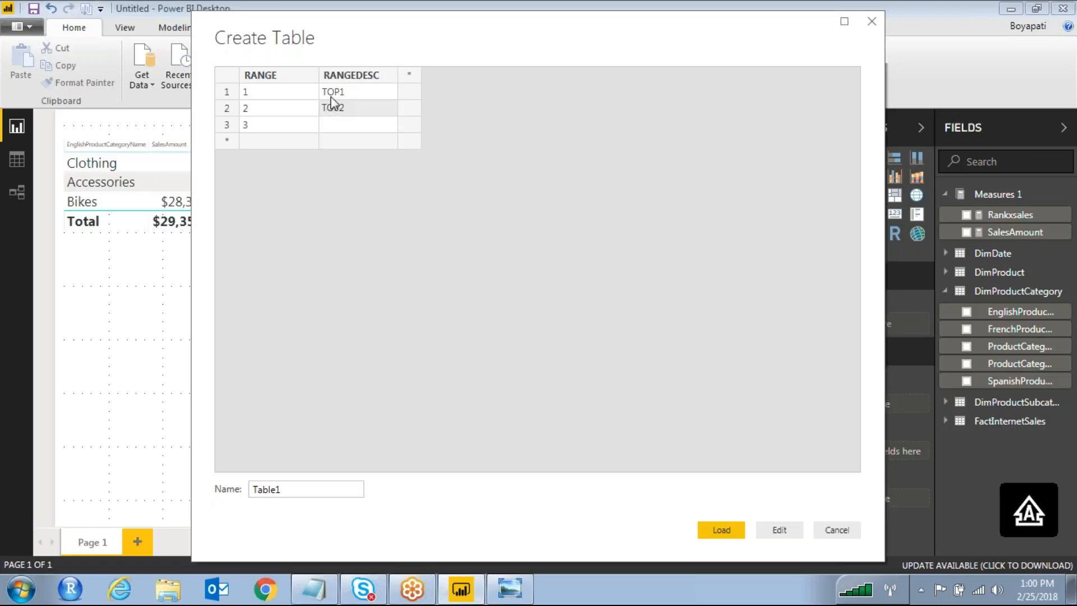
pyautogui.press('Return')
pyautogui.write('T')
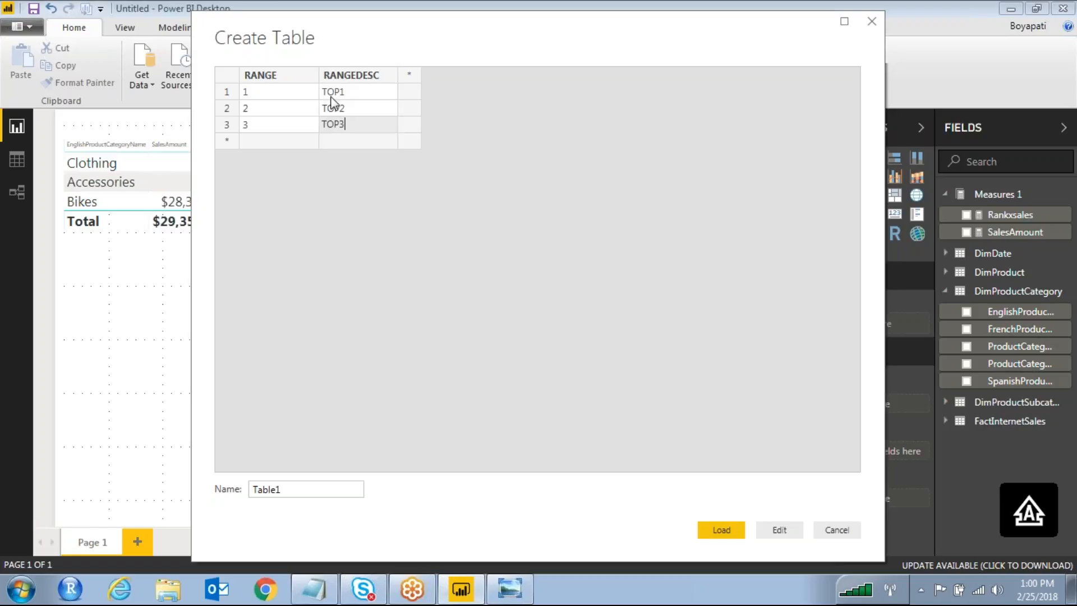
pyautogui.write('OP3')
# - Name the new table RANGETABLE and load it into the model
pyautogui.doubleClick(289, 489)
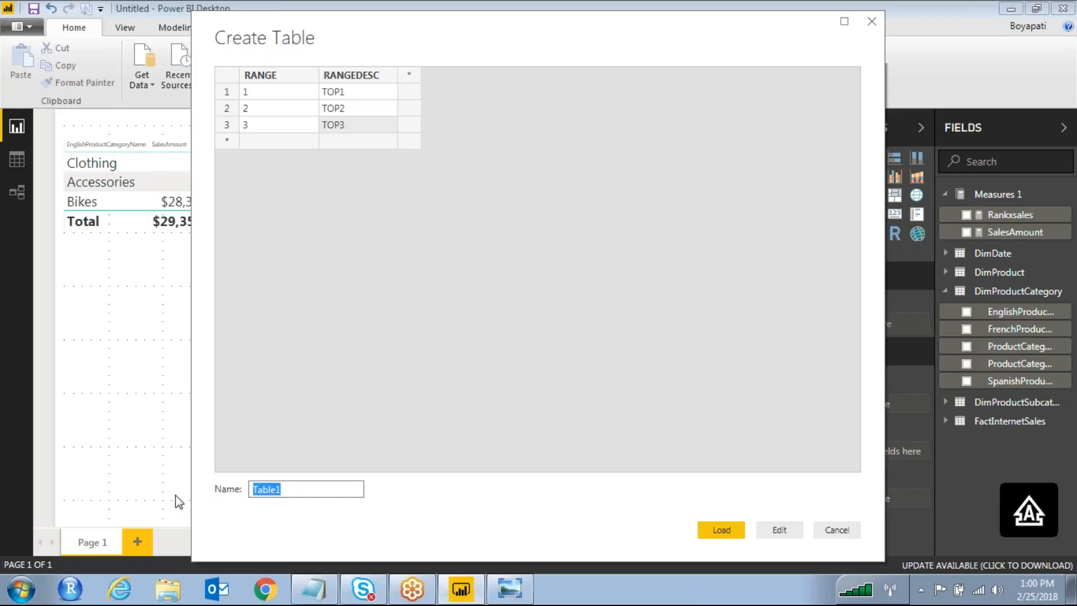
pyautogui.write('RANGETABLE')
pyautogui.click(722, 530)
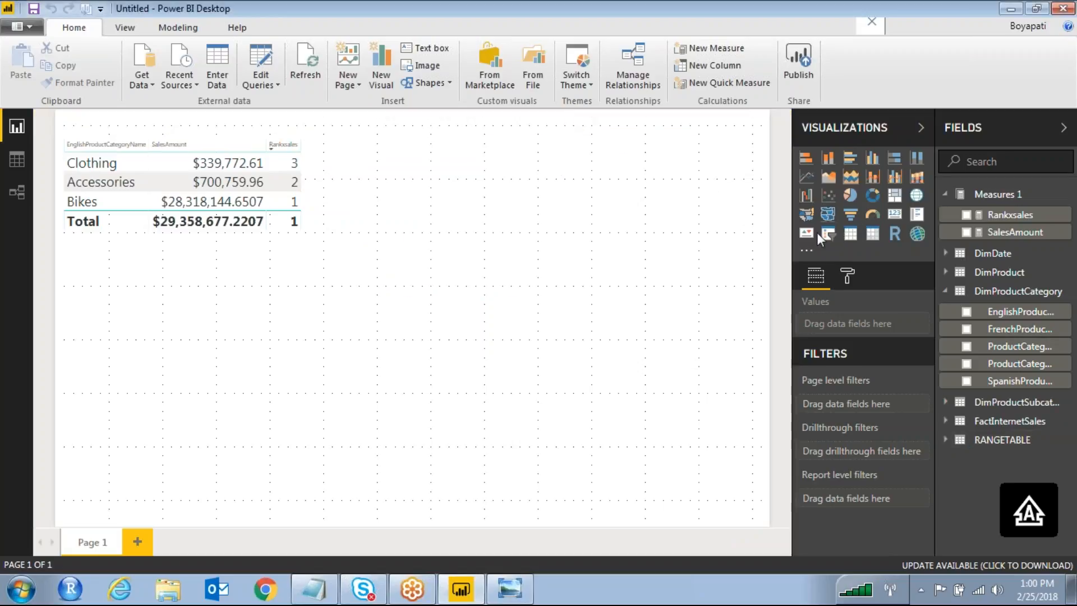
# - Add a slicer showing RANGEDESC from RANGETABLE and place it to the right of the sales table visual
pyautogui.click(834, 240)
pyautogui.moveTo(156, 281); pyautogui.dragTo(508, 136)
pyautogui.click(946, 440)
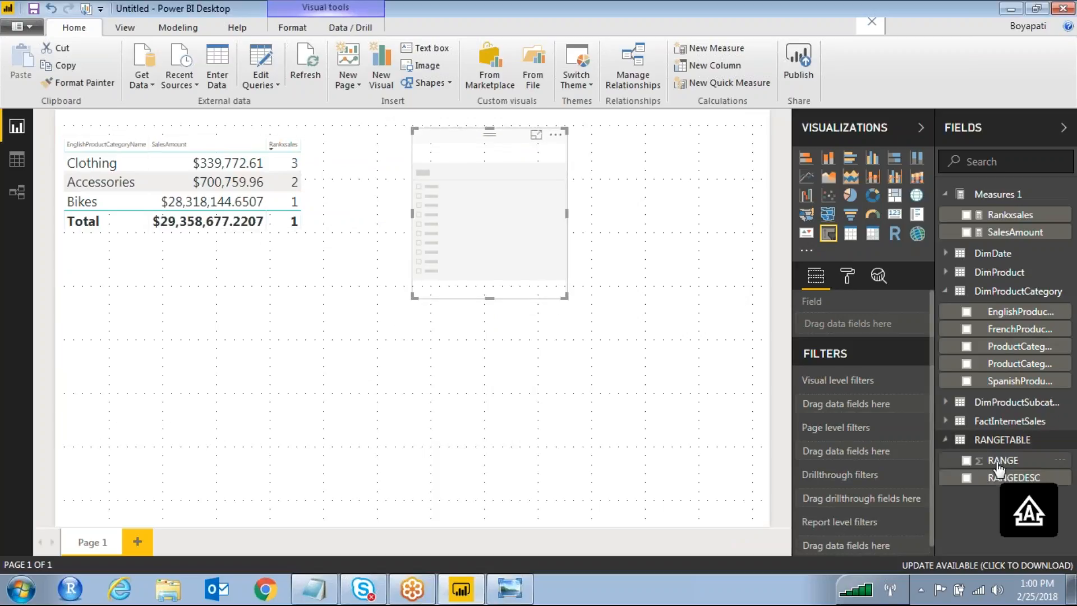
pyautogui.click(967, 479)
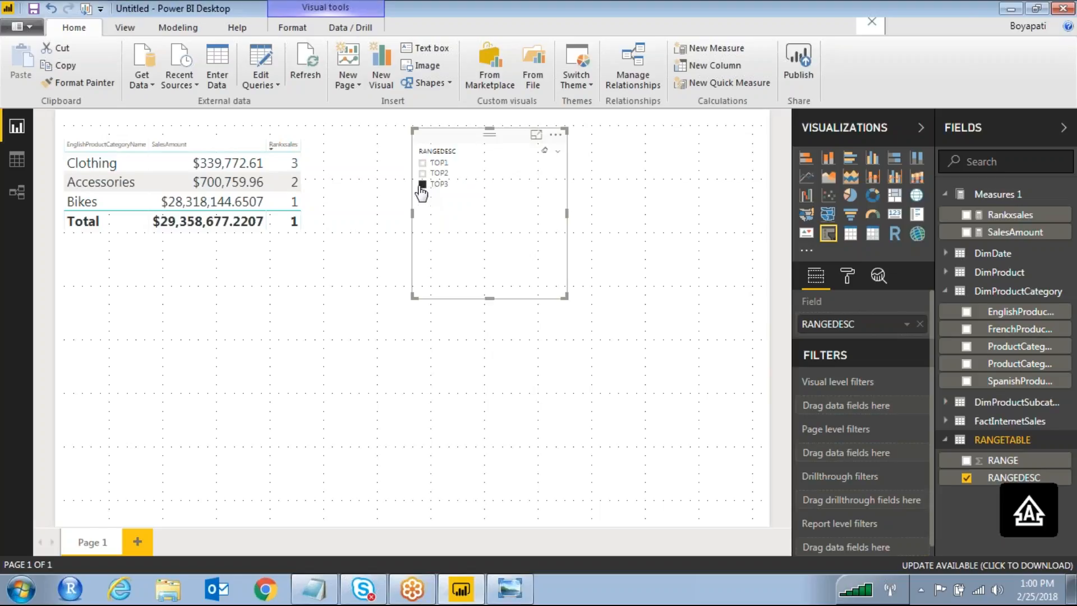
# - With TOP3 chosen in the slicer, circle all the rank values in the table with a temporary pen mark and clear it
pyautogui.hotkey('ctrl', '2')
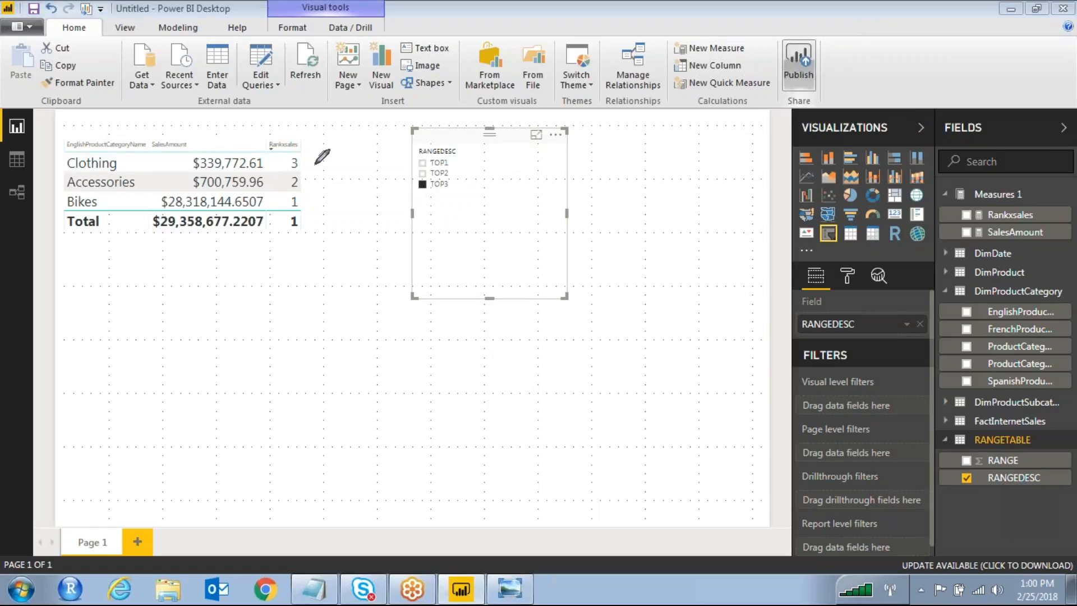
pyautogui.moveTo(283, 142); pyautogui.dragTo(263, 141)
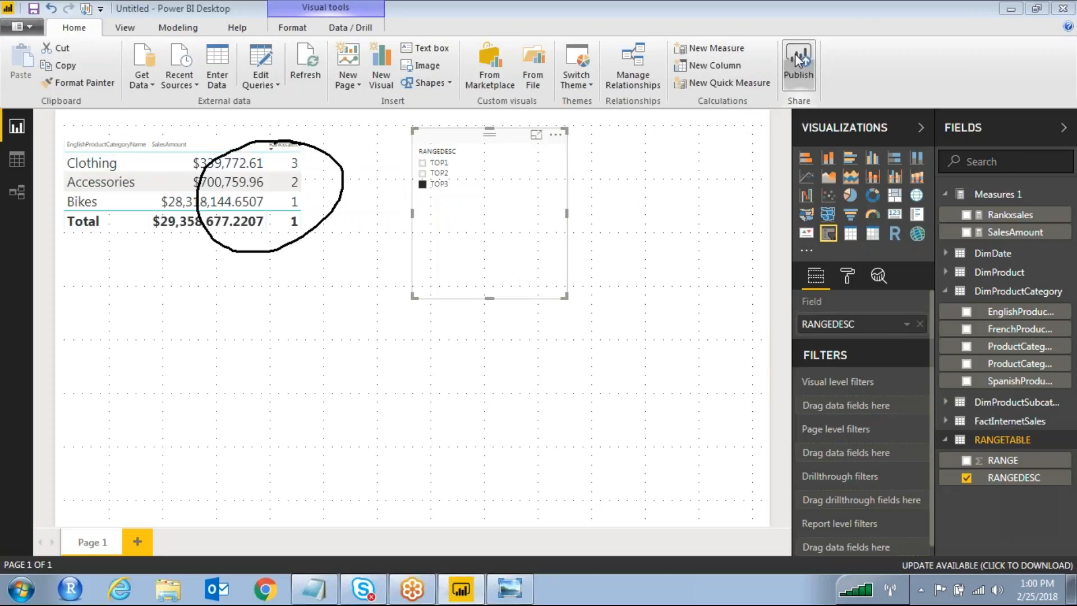
pyautogui.press('Escape')
# - Choose TOP2 in the RANGEDESC slicer, circle ranks 2 and 1 in the table with a temporary pen mark, and clear it
pyautogui.click(422, 173)
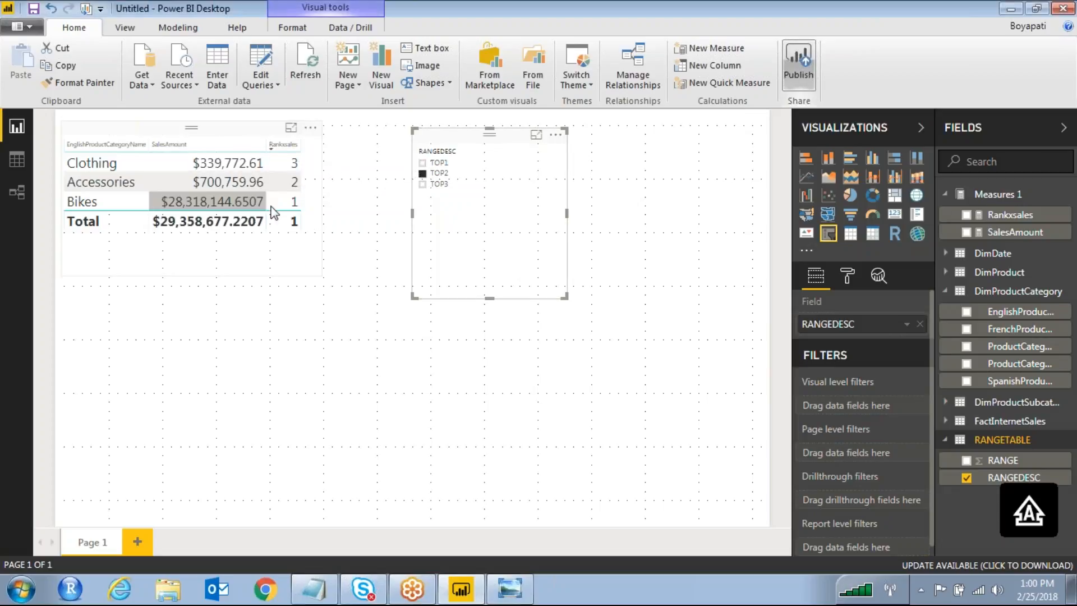
pyautogui.hotkey('ctrl', '2')
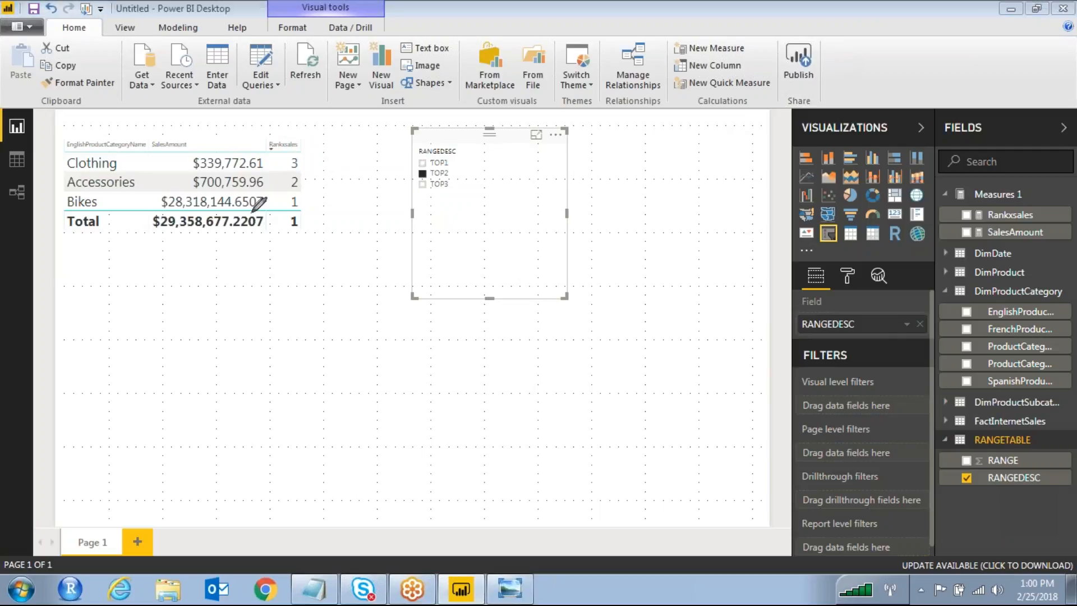
pyautogui.moveTo(306, 170)
pyautogui.mouseDown()
pyautogui.moveTo(287, 175)
pyautogui.moveTo(306, 218)
pyautogui.moveTo(307, 172)
pyautogui.mouseUp()
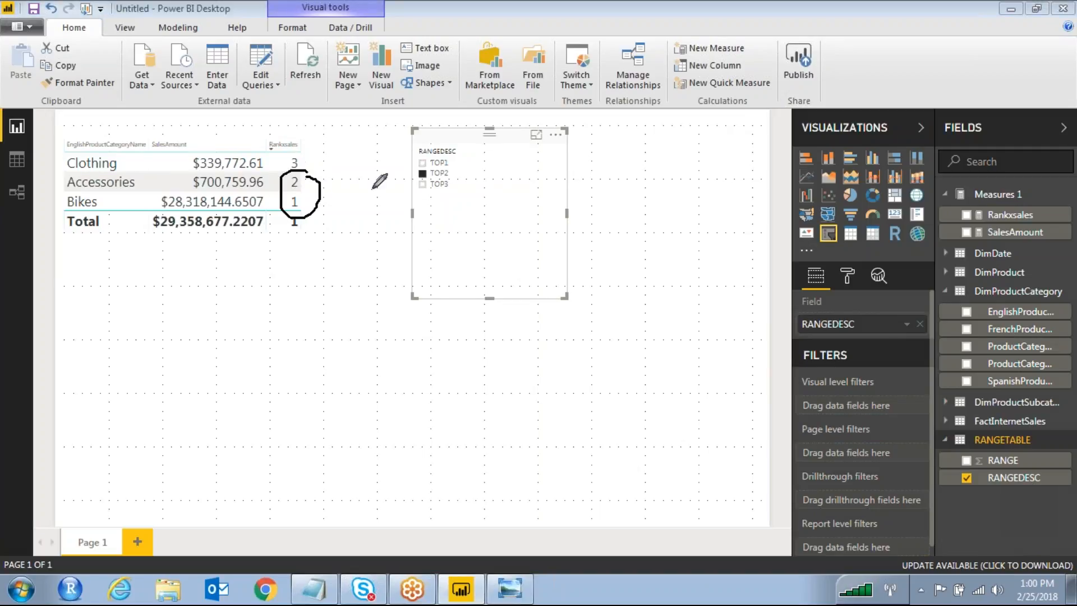
pyautogui.press('Escape')
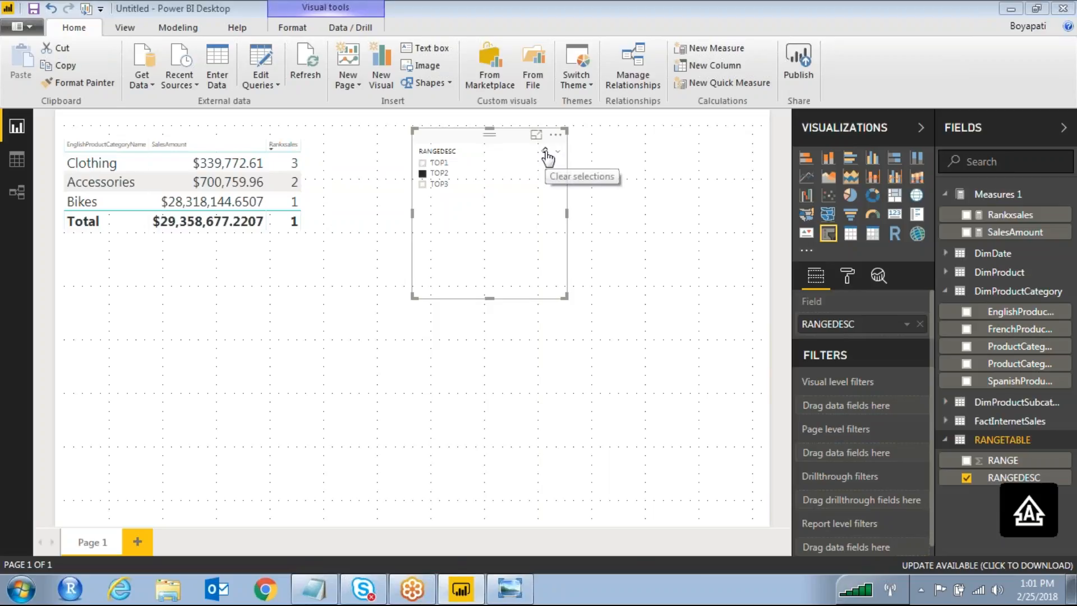
# - Clear the RANGEDESC slicer's selection and turn off its Single Select option
pyautogui.click(545, 153)
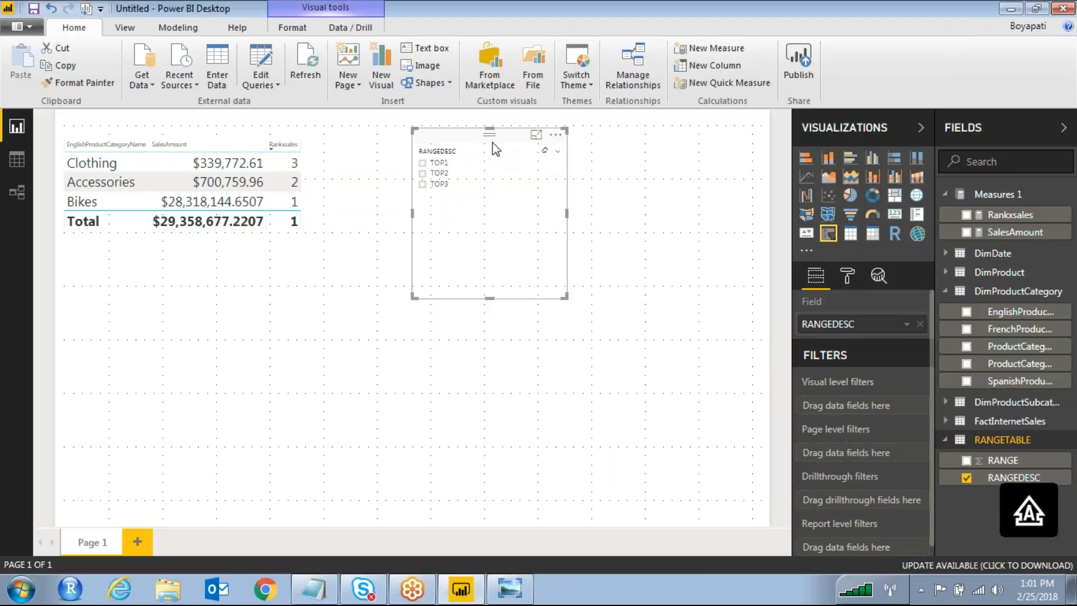
pyautogui.click(849, 280)
pyautogui.click(816, 365)
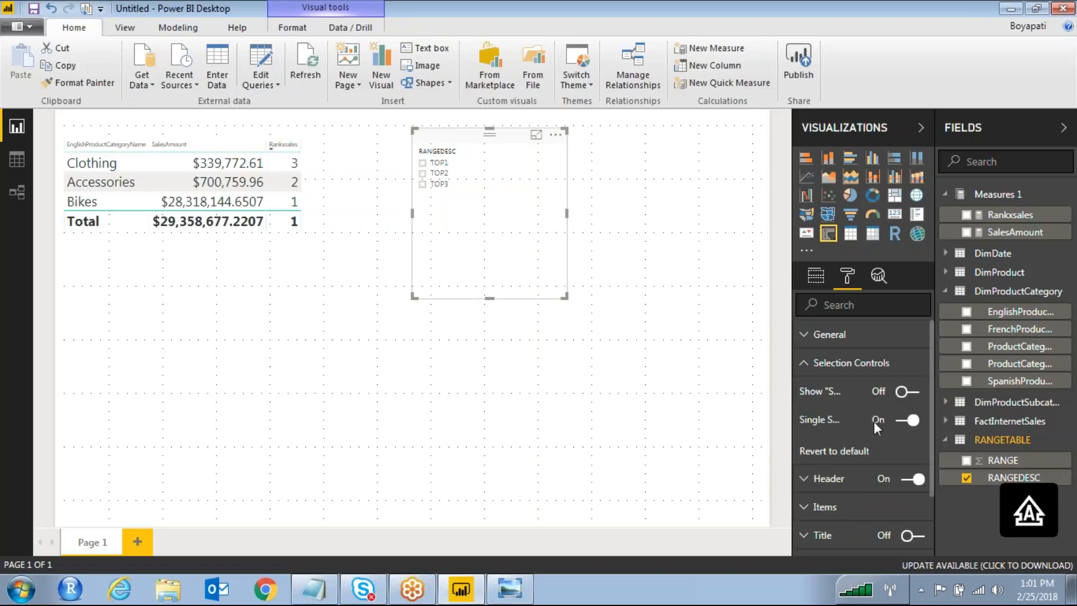
pyautogui.click(902, 420)
# - Select TOP1 and TOP2 together in the slicer, link TOP2 to a handwritten 2 with temporary pen marks, and clear the notes
pyautogui.click(423, 163)
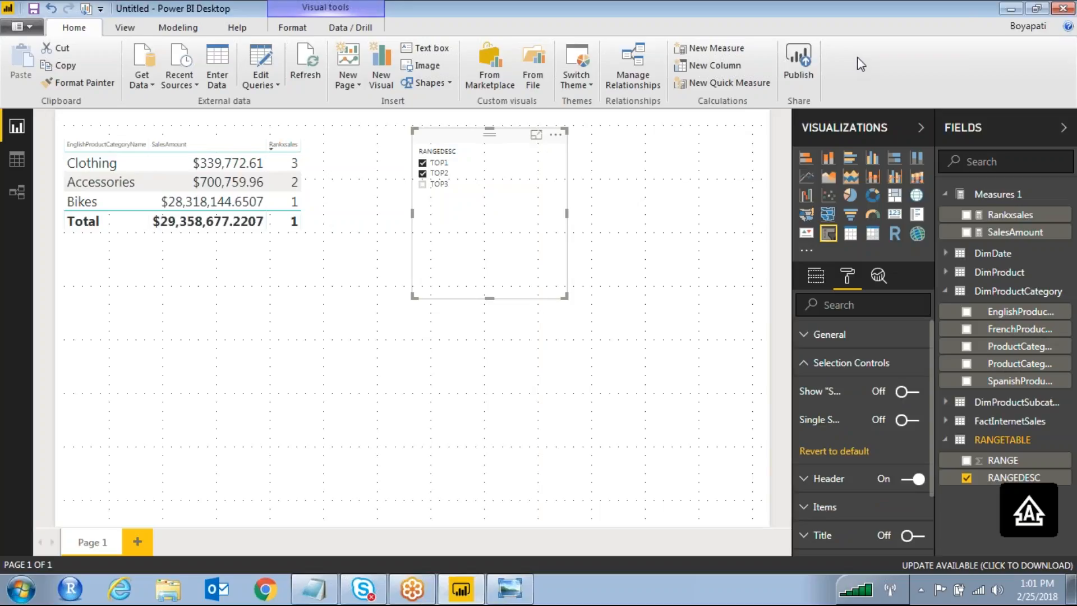
pyautogui.click(826, 55)
pyautogui.moveTo(603, 180); pyautogui.dragTo(449, 175)
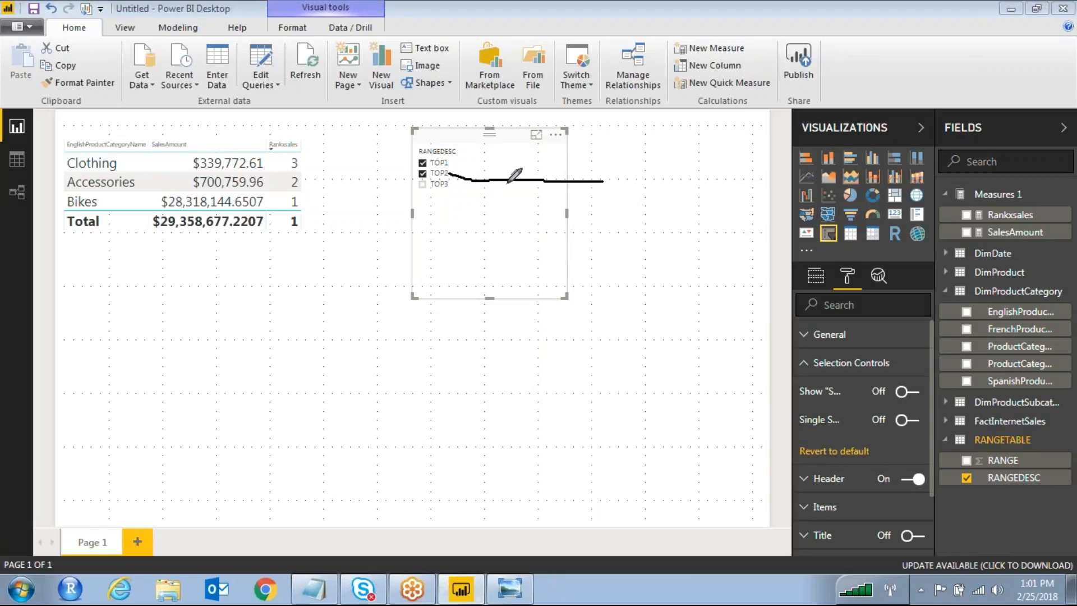
pyautogui.moveTo(609, 181)
pyautogui.mouseDown()
pyautogui.moveTo(606, 212)
pyautogui.moveTo(662, 219)
pyautogui.mouseUp()
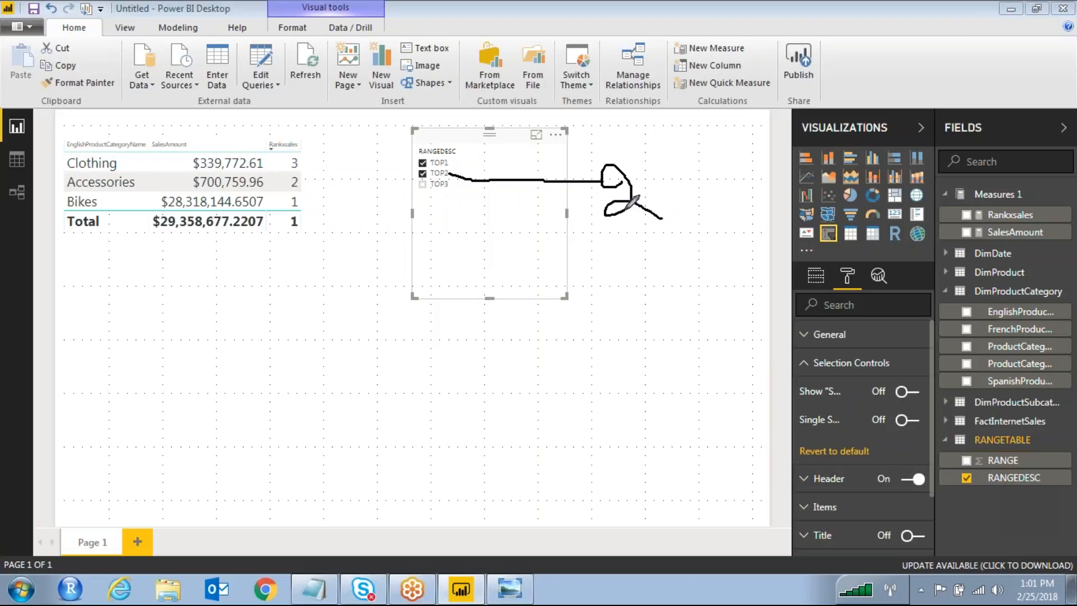
pyautogui.moveTo(374, 283); pyautogui.dragTo(374, 308)
pyautogui.moveTo(381, 346)
pyautogui.mouseDown()
pyautogui.moveTo(383, 359)
pyautogui.moveTo(435, 382)
pyautogui.mouseUp()
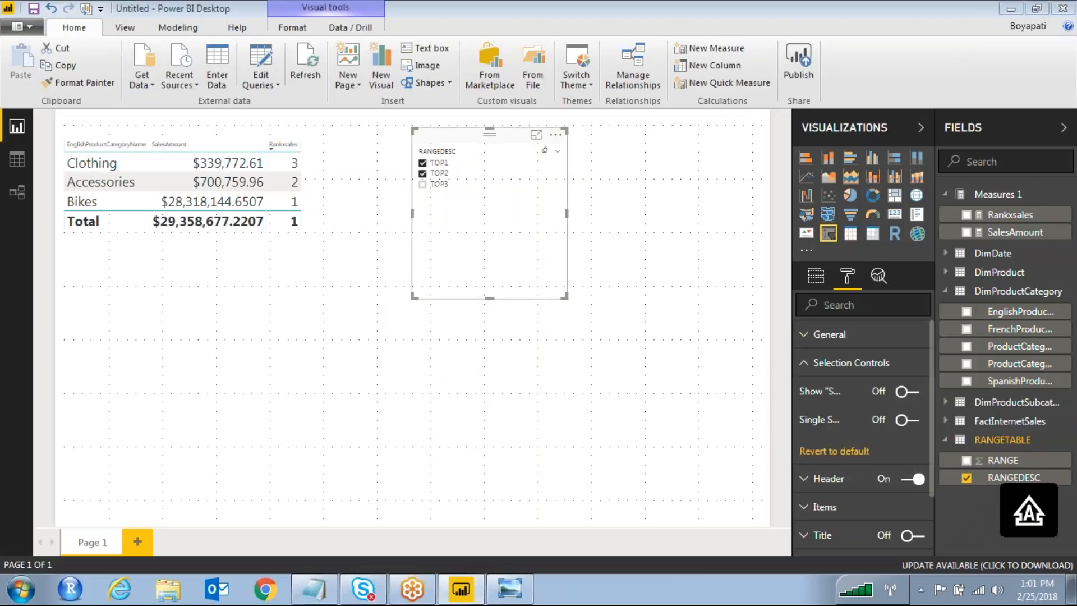
# - Change the RANGEDESC slicer selection to TOP1 and TOP3
pyautogui.click(422, 163)
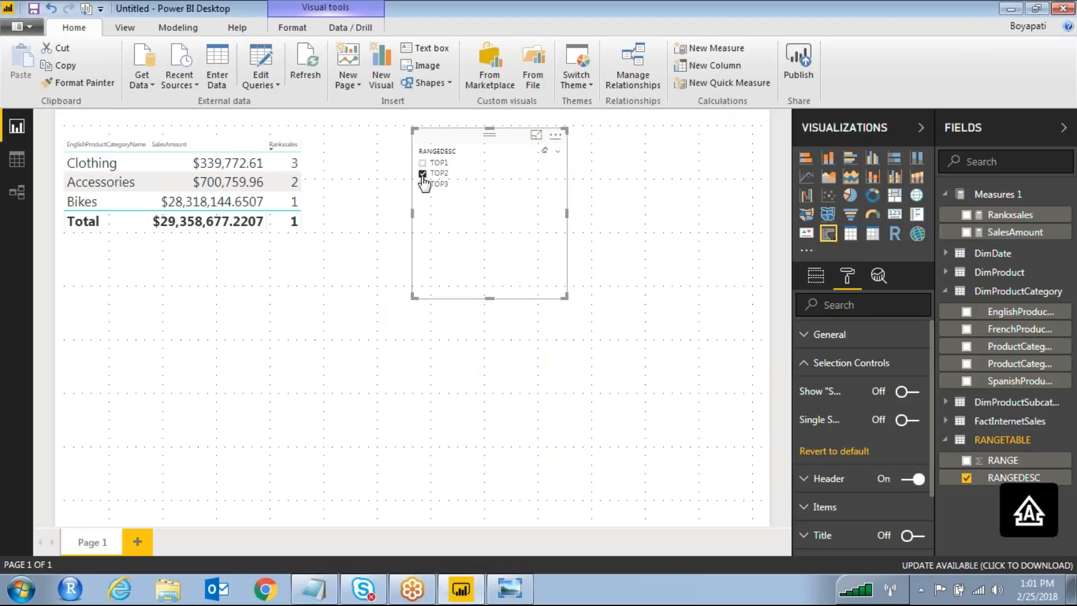
pyautogui.click(423, 173)
pyautogui.click(422, 163)
pyautogui.click(422, 184)
# - Mark TOP3 and rank 3 with the pen, handwrite a circled 1, 2, 3 below the visuals, and clear all marks
pyautogui.moveTo(605, 368); pyautogui.dragTo(452, 194)
pyautogui.moveTo(292, 143); pyautogui.dragTo(309, 147)
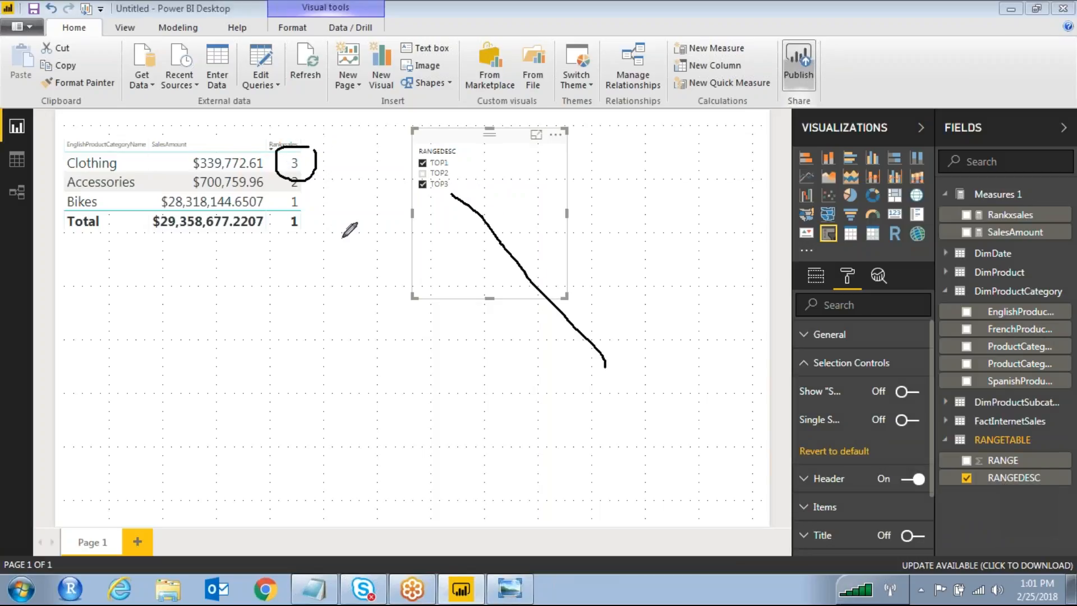
pyautogui.moveTo(309, 336); pyautogui.dragTo(310, 358)
pyautogui.moveTo(350, 333); pyautogui.dragTo(431, 370)
pyautogui.moveTo(384, 302)
pyautogui.mouseDown()
pyautogui.moveTo(377, 417)
pyautogui.moveTo(426, 307)
pyautogui.mouseUp()
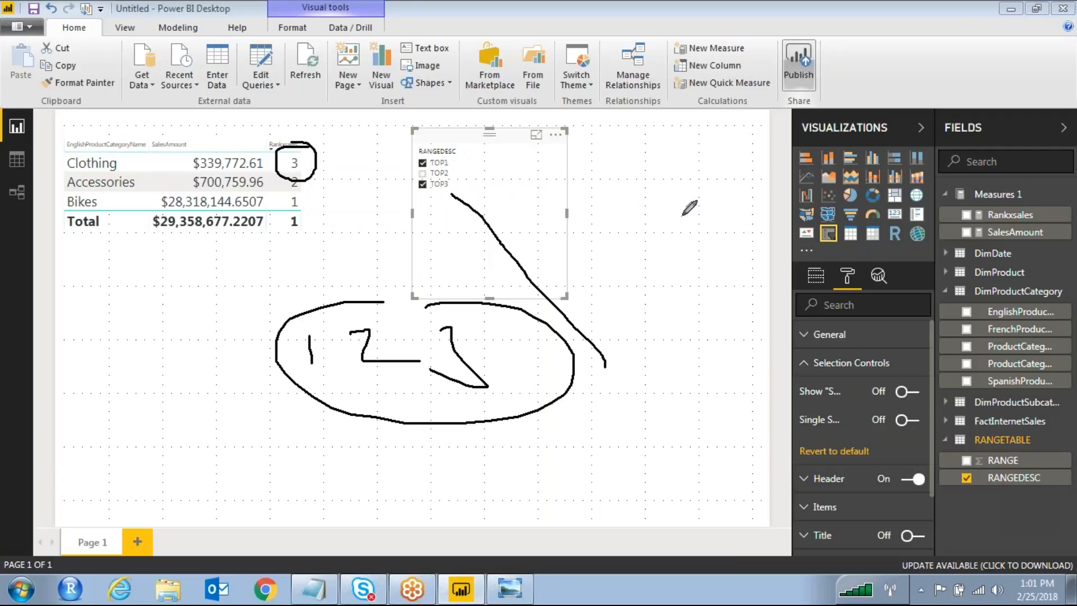
pyautogui.click(940, 53)
# - Create a new measure in Measures 1 named SELECTIONTOP and begin its formula with an IF function
pyautogui.press('capslock')
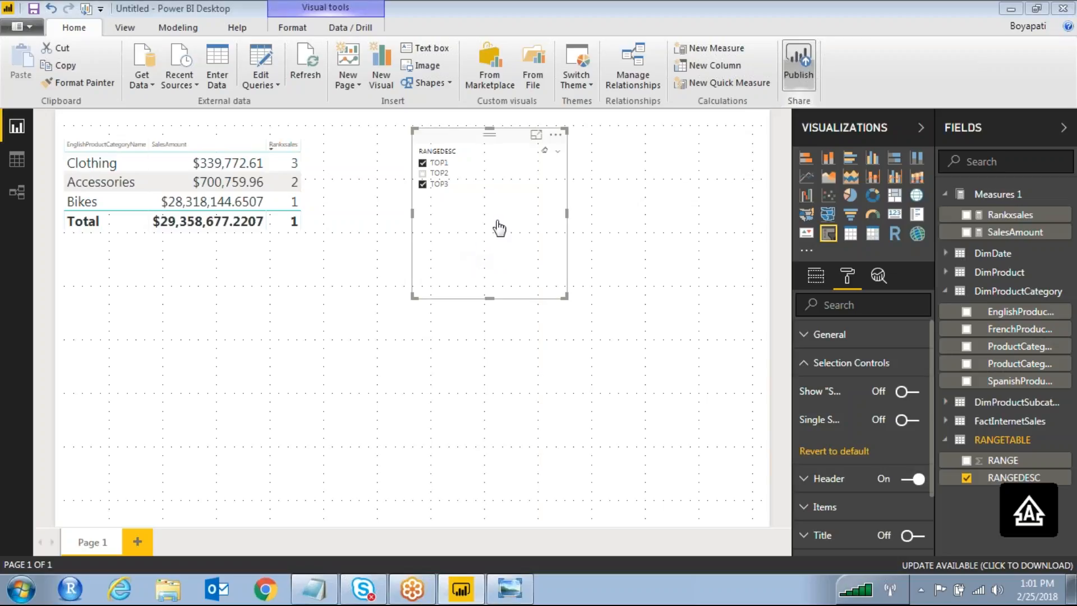
pyautogui.click(1009, 197)
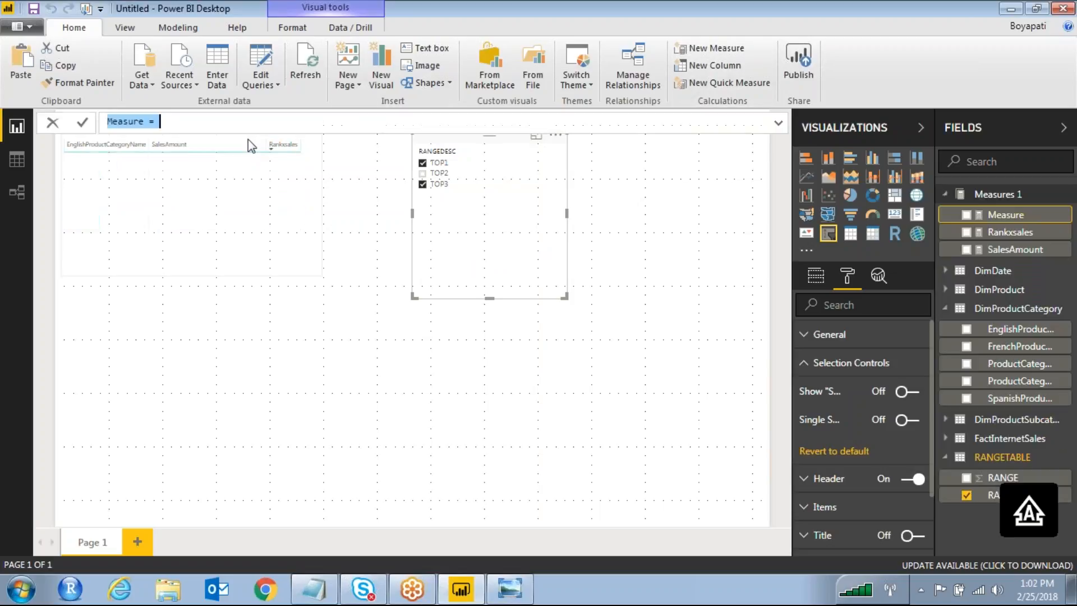
pyautogui.click(147, 121)
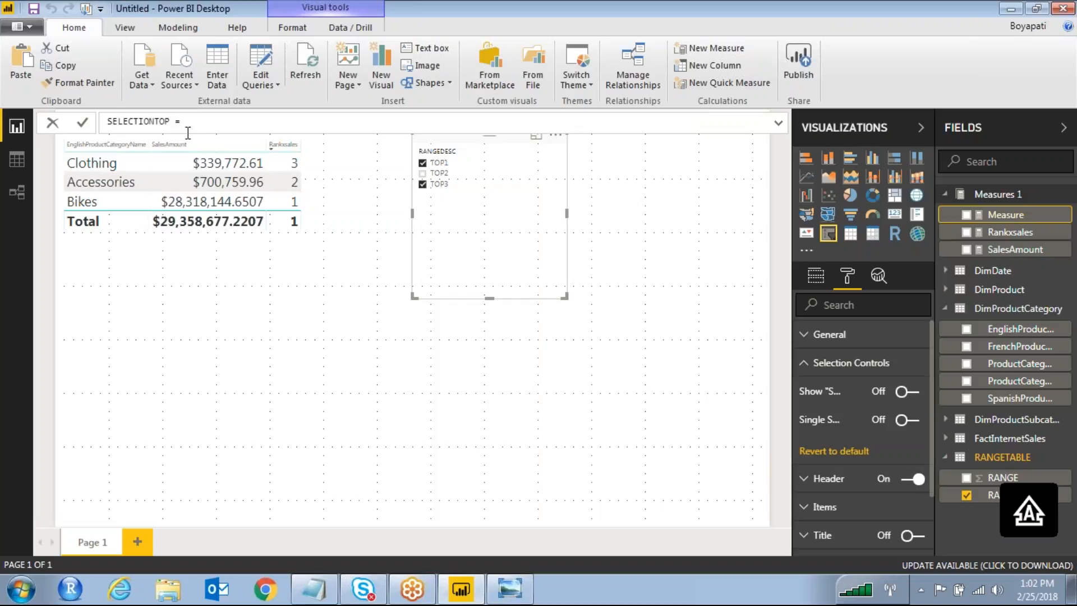
pyautogui.write('IF(')
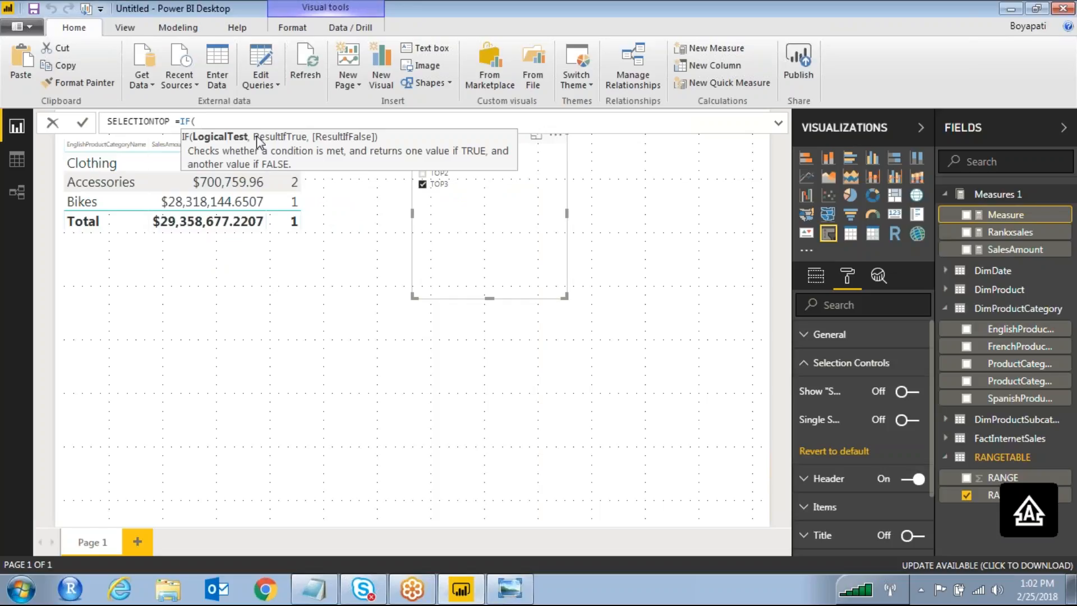
# - Enter HASONEVALUE(RANGETABLE[RANGEDESC]) as the logical test of the IF function
pyautogui.write(' HASO')
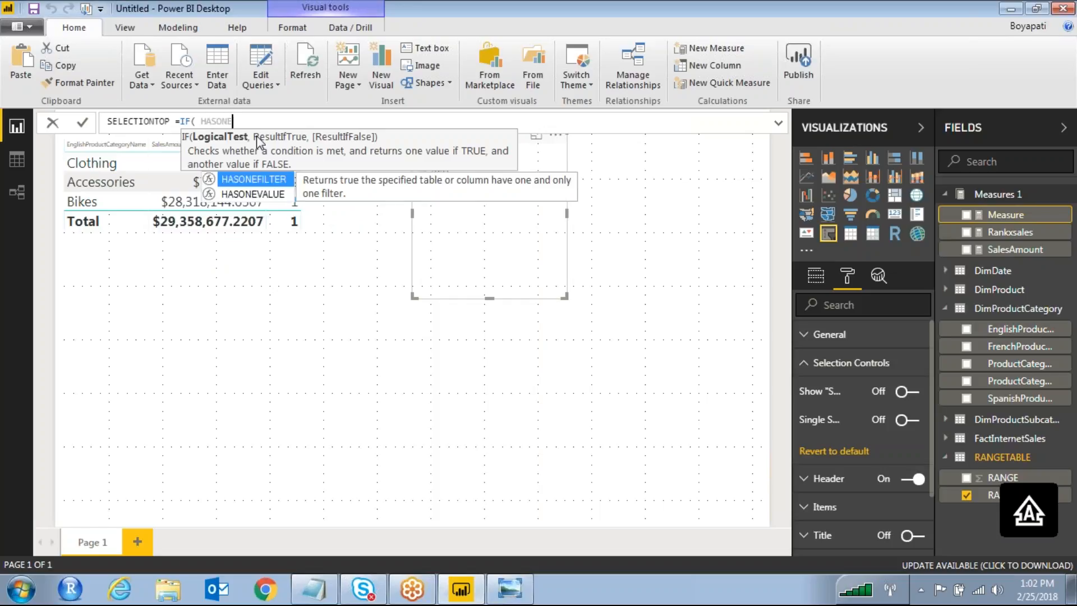
pyautogui.write('NE')
pyautogui.press('Down')
pyautogui.press('Tab')
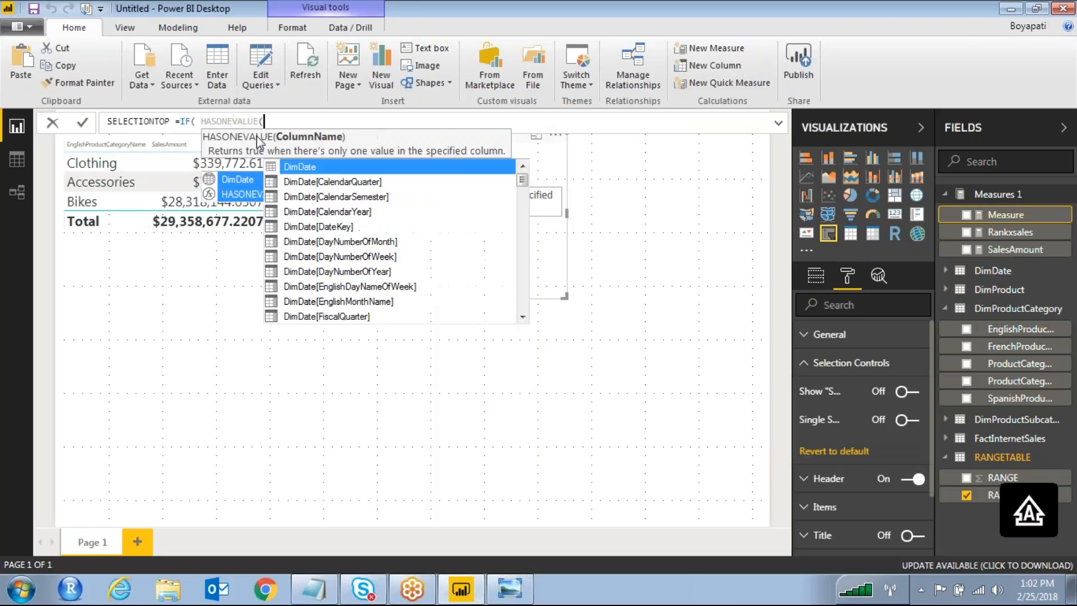
pyautogui.moveTo(522, 181); pyautogui.dragTo(525, 234)
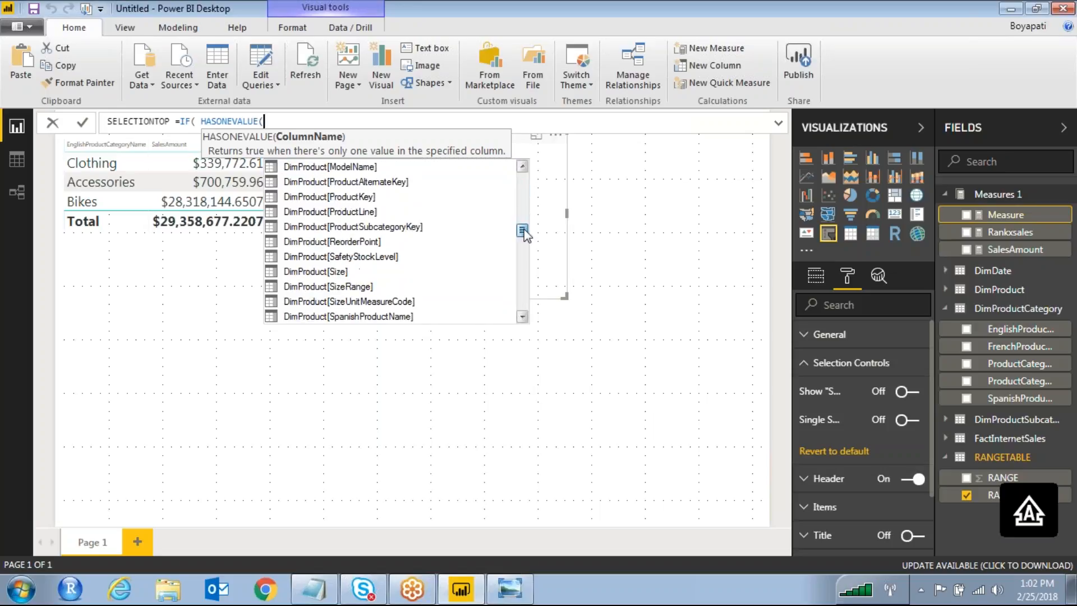
pyautogui.write('RANGE')
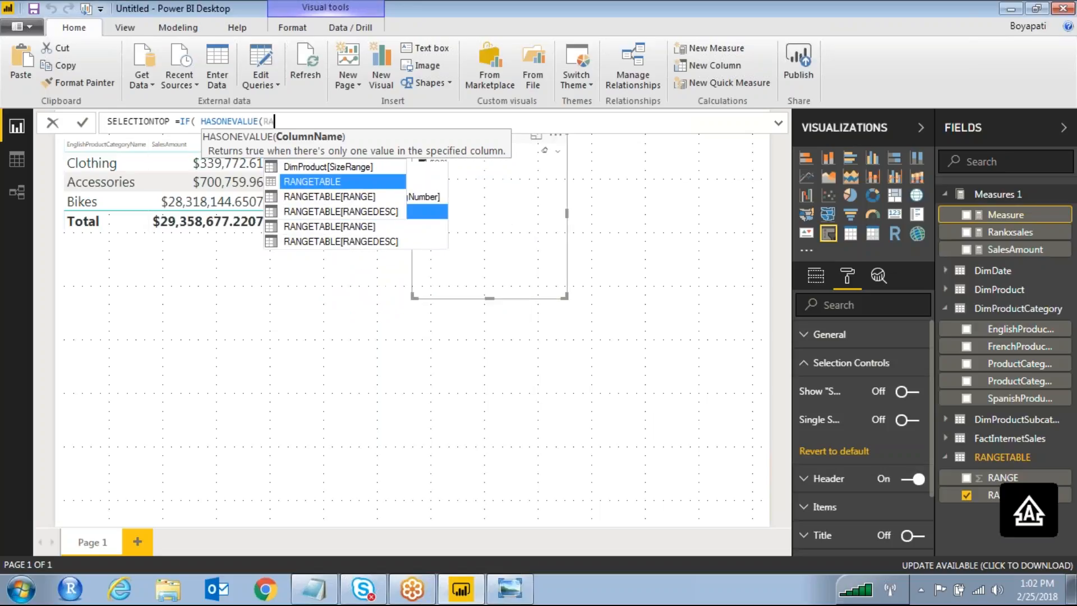
pyautogui.press('Down')
pyautogui.press('Down')
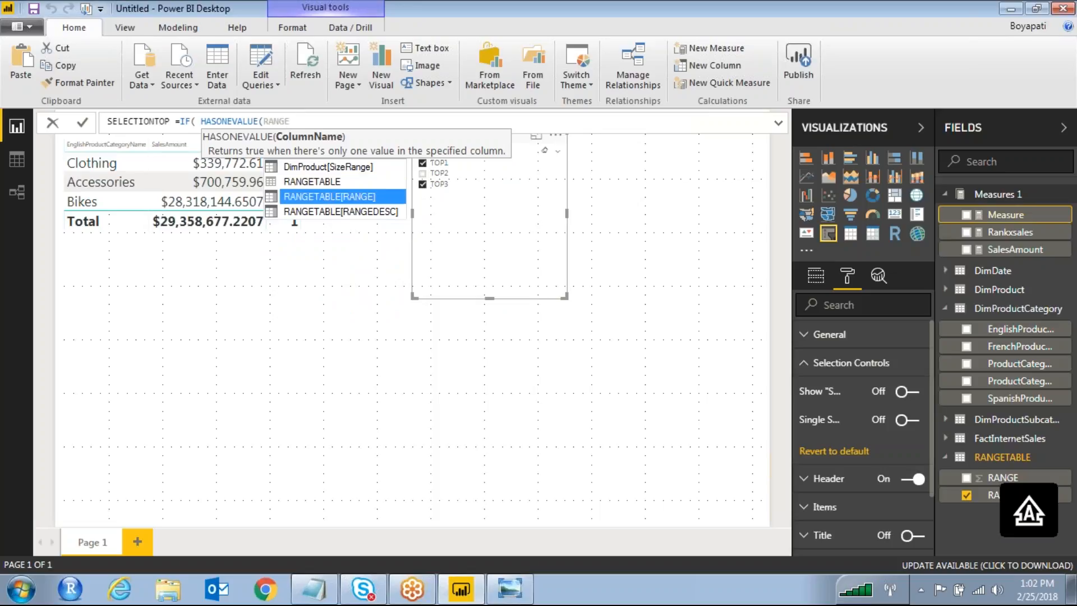
pyautogui.press('Tab')
pyautogui.write(')')
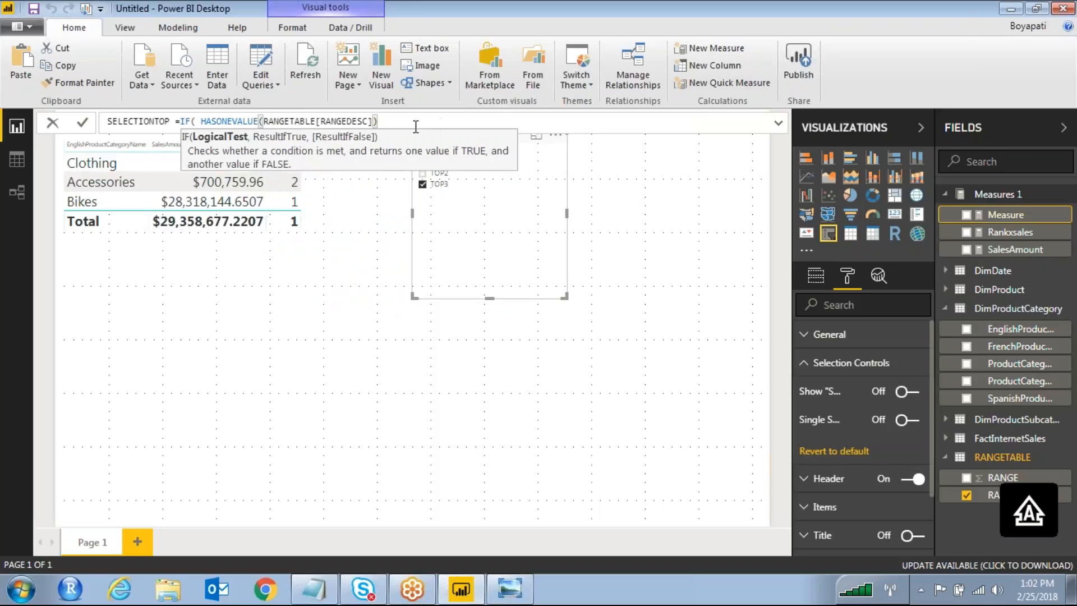
# - Point a temporary pen line at TOP1 in the slicer and add a comma after the HASONEVALUE condition
pyautogui.click(829, 54)
pyautogui.moveTo(625, 186); pyautogui.dragTo(454, 163)
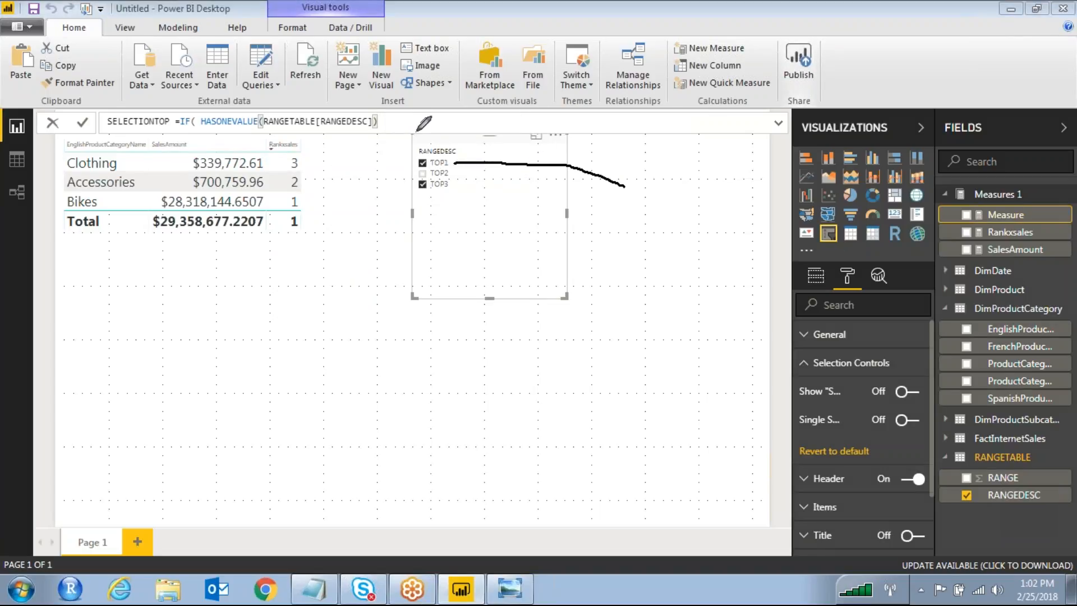
pyautogui.click(386, 122)
pyautogui.write(',')
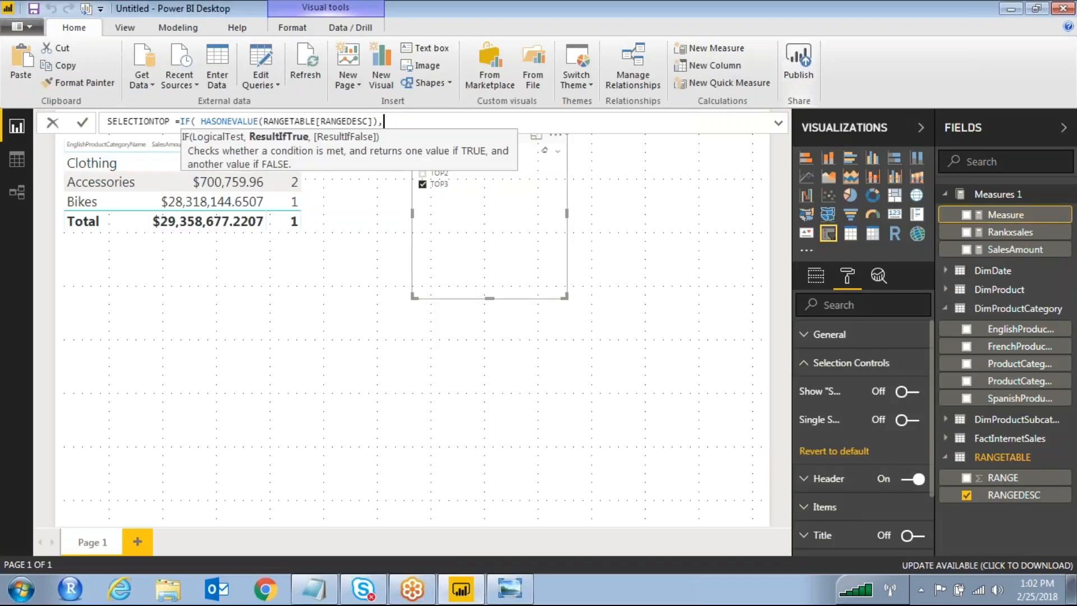
pyautogui.write('RANG')
pyautogui.write(',')
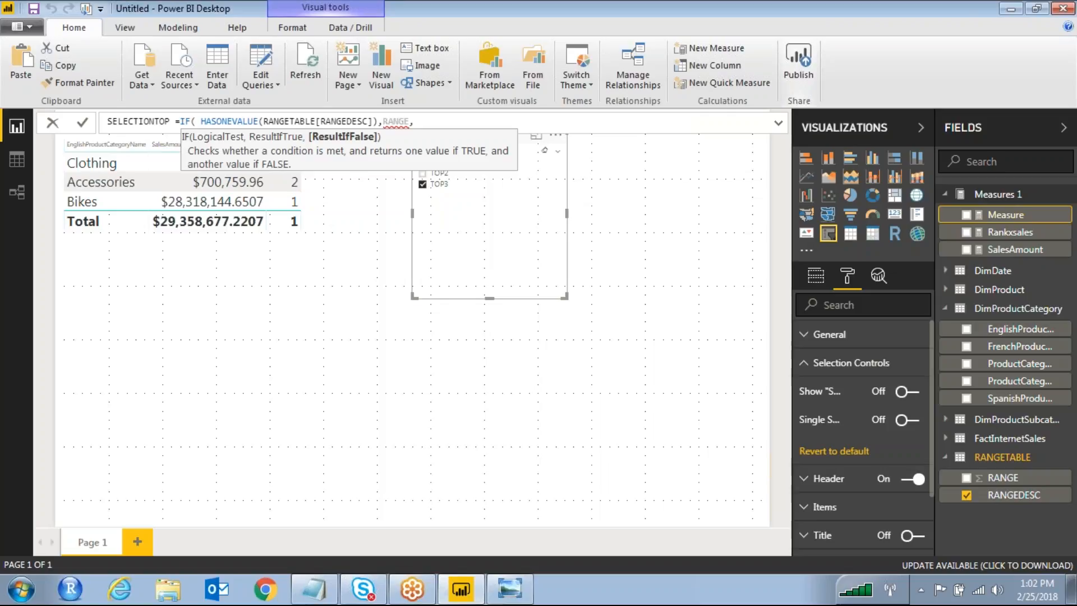
pyautogui.press('BackSpace')
pyautogui.press('BackSpace')
pyautogui.press('BackSpace')
pyautogui.press('BackSpace')
pyautogui.press('BackSpace')
pyautogui.press('BackSpace')
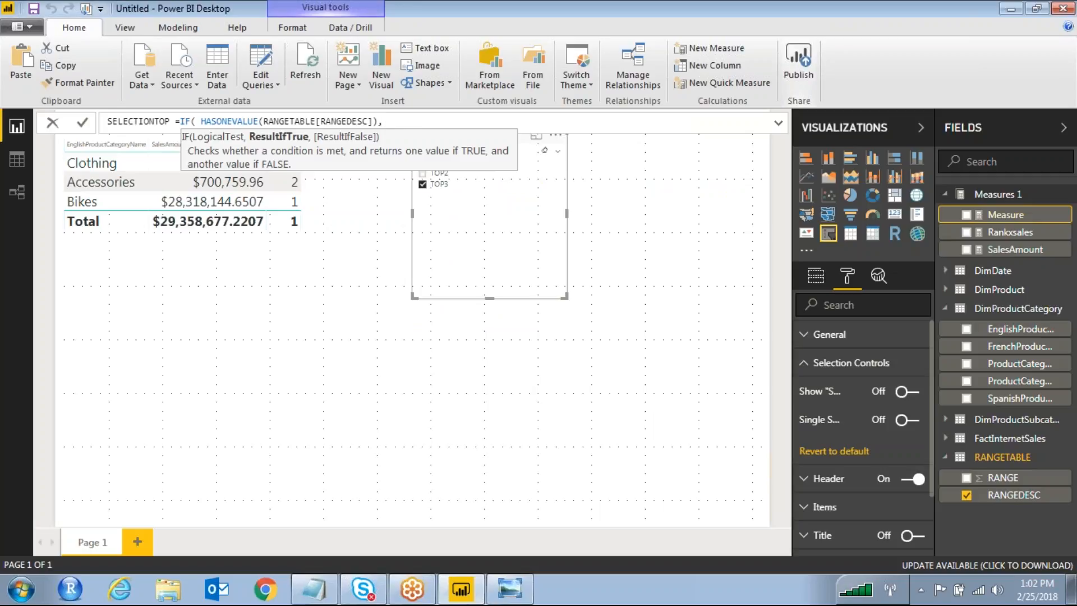
# - Enter VALUES(RANGETABLE[RANGE]) as the IF function's true result, followed by a comma
pyautogui.write('VALUES')
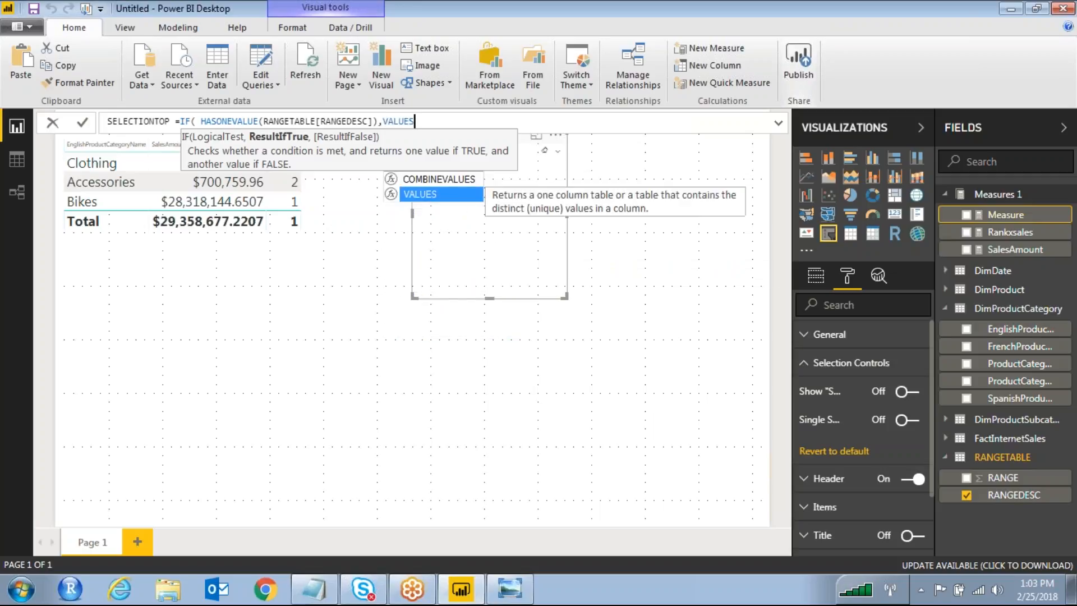
pyautogui.write('(')
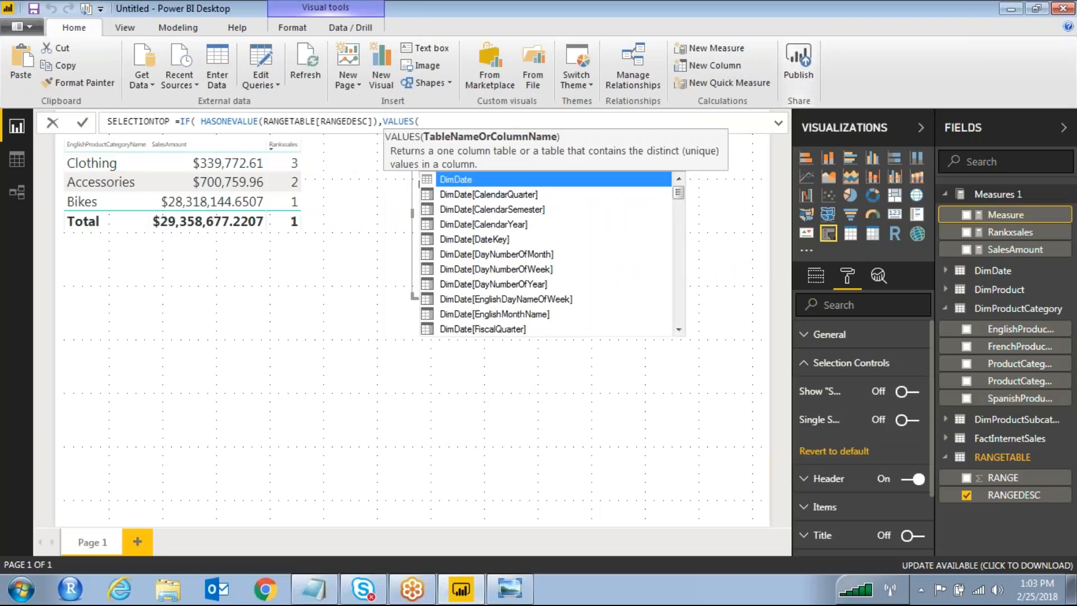
pyautogui.write('RANGE')
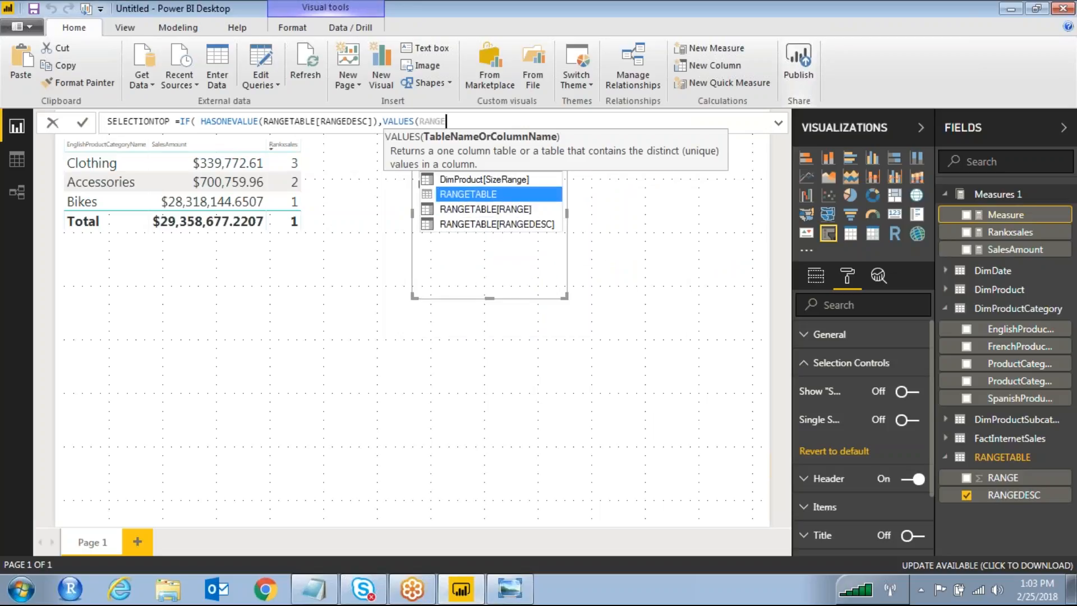
pyautogui.press('Down')
pyautogui.press('Tab')
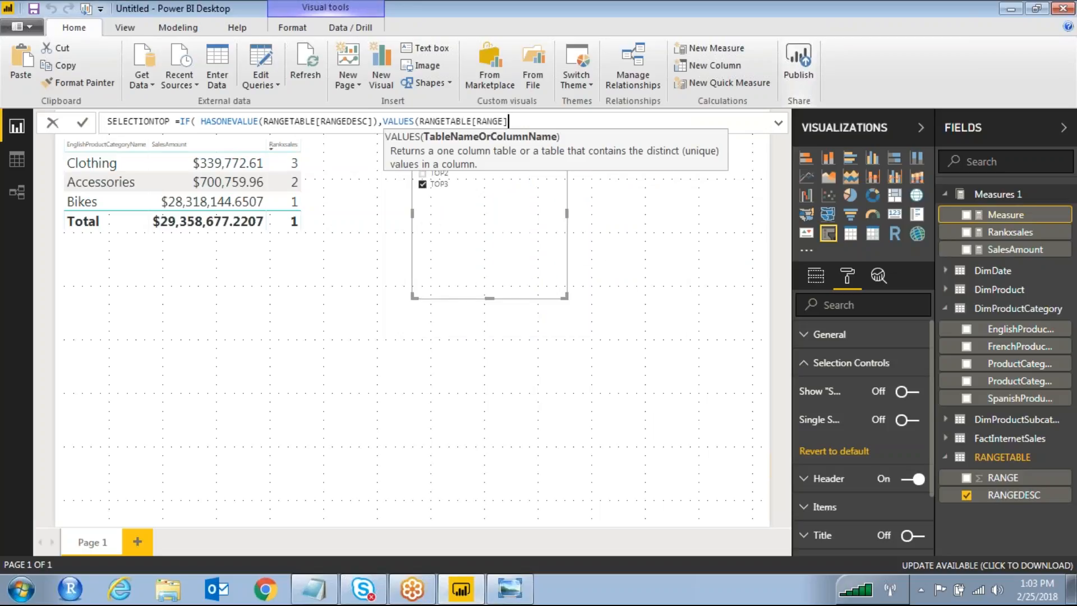
pyautogui.write(')')
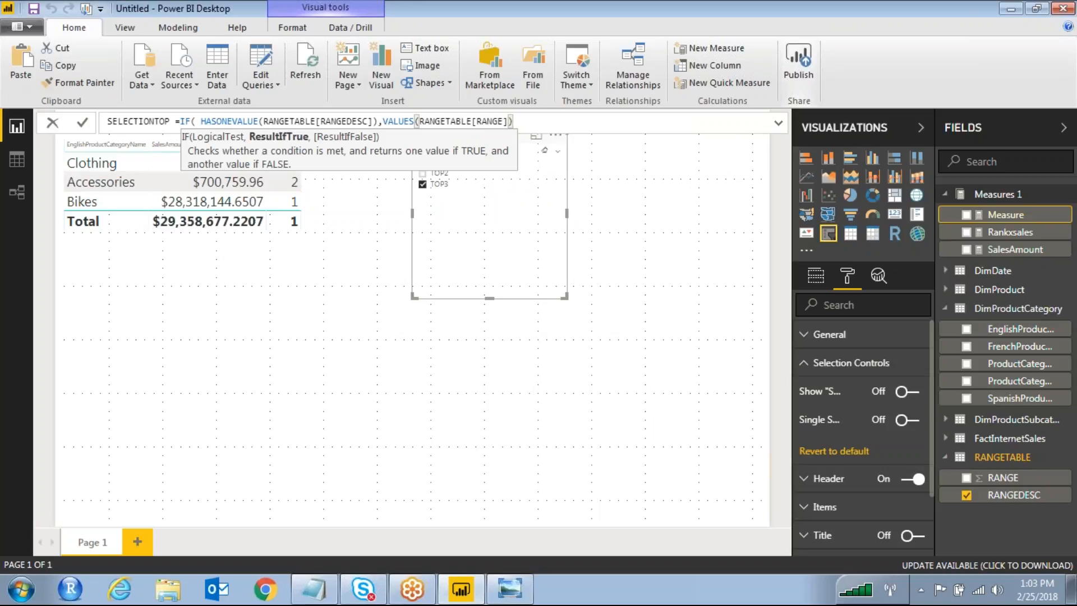
pyautogui.write(',')
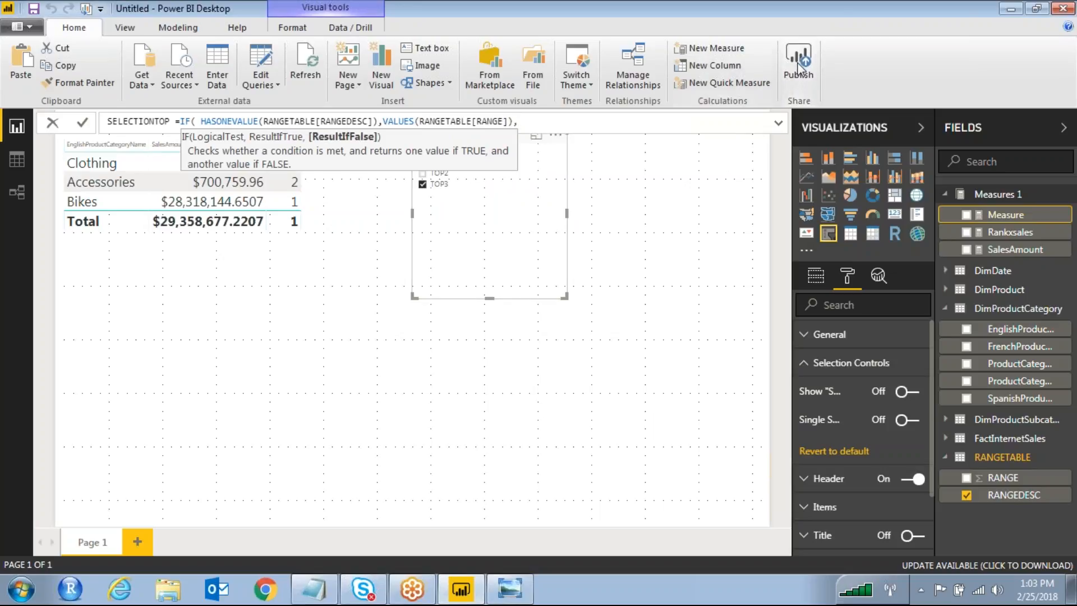
# - Draw temporary pen lines to TOP1 and TOP3 in the RANGEDESC slicer
pyautogui.hotkey('ctrl', '2')
pyautogui.moveTo(604, 187); pyautogui.dragTo(465, 156)
pyautogui.moveTo(588, 215); pyautogui.dragTo(440, 192)
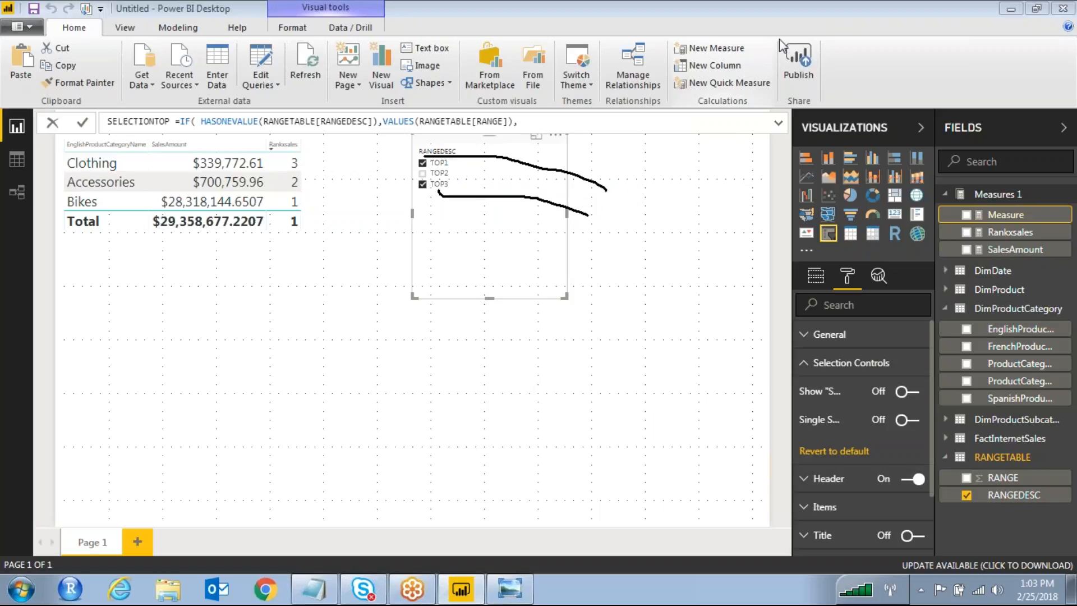
# - Complete the SELECTIONTOP formula with MAX(RANGETABLE[RANGE]) as the false result and commit the measure
pyautogui.click(541, 117)
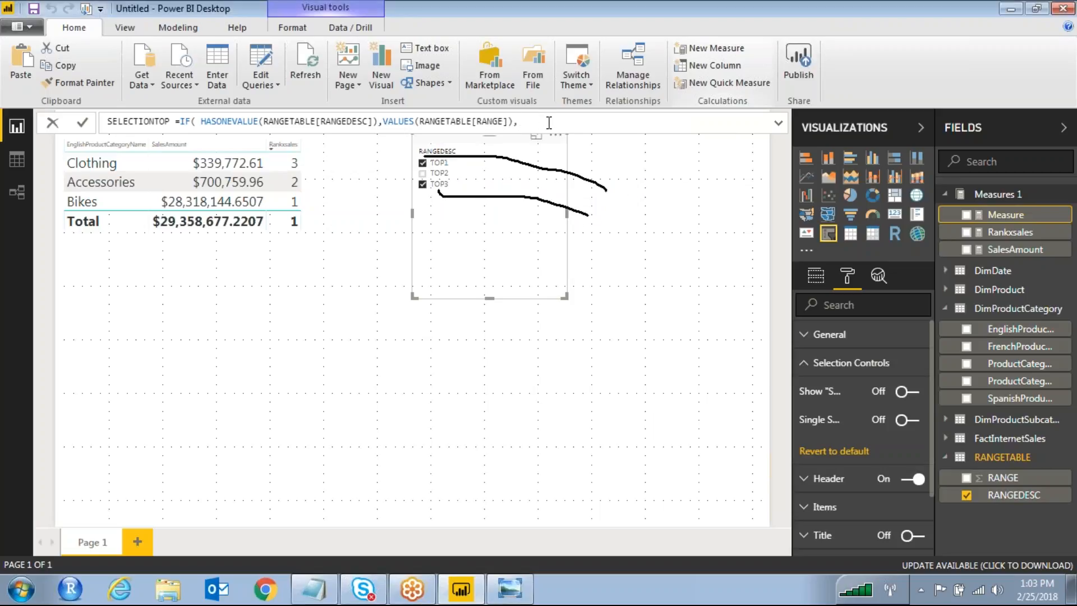
pyautogui.write('MAX')
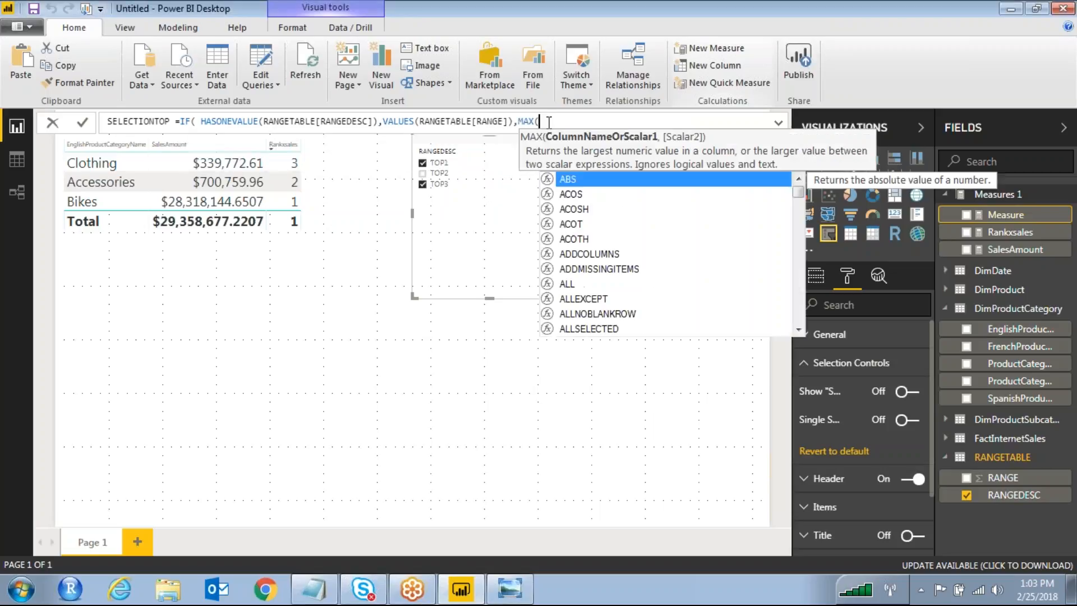
pyautogui.write('(RA')
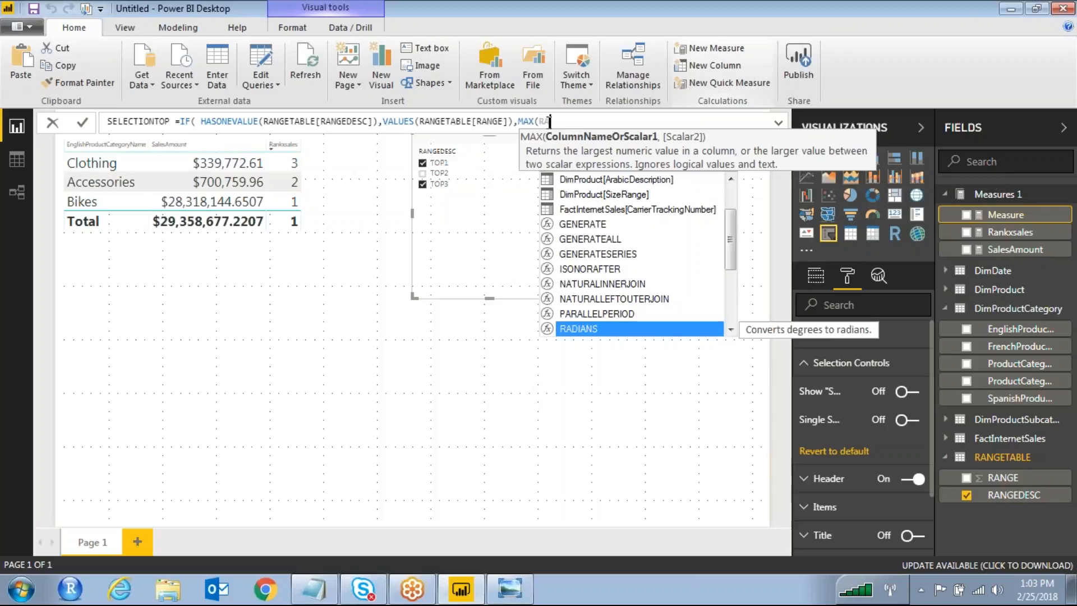
pyautogui.write('NGE')
pyautogui.press('Down')
pyautogui.press('Tab')
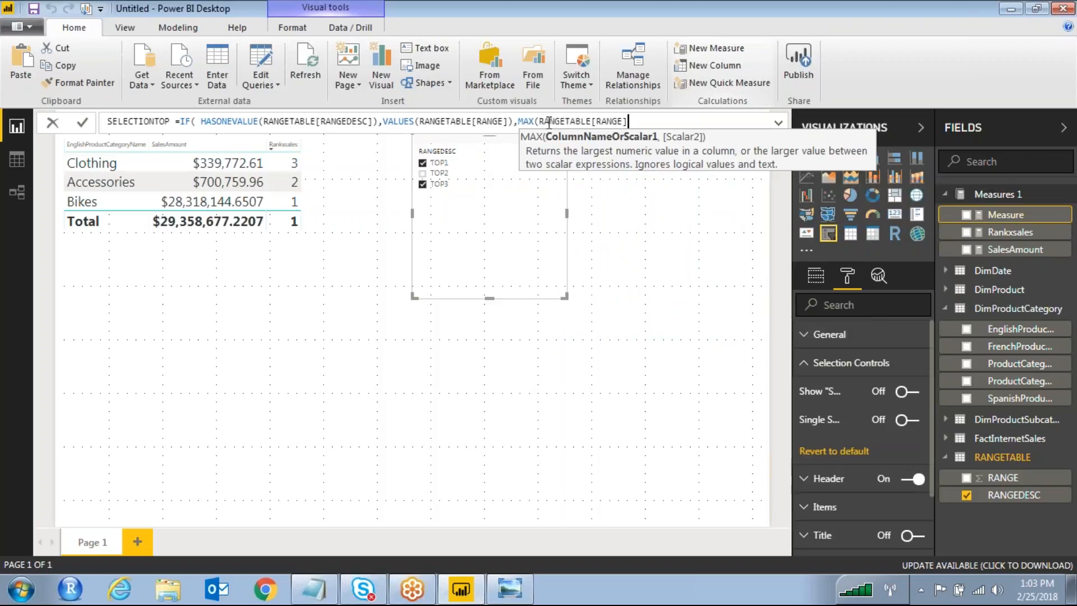
pyautogui.write('))')
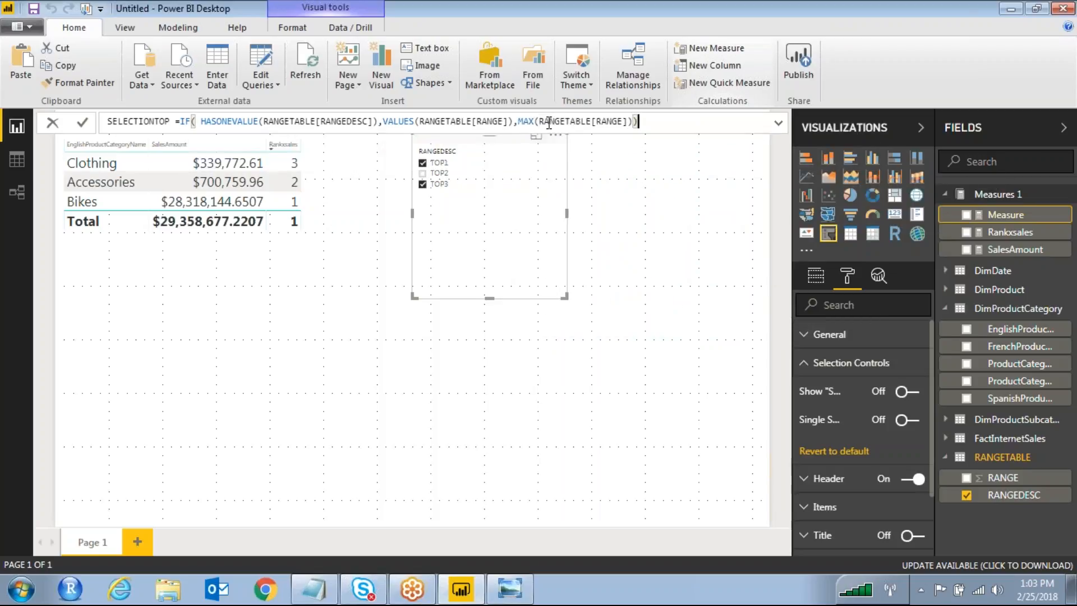
pyautogui.press('Return')
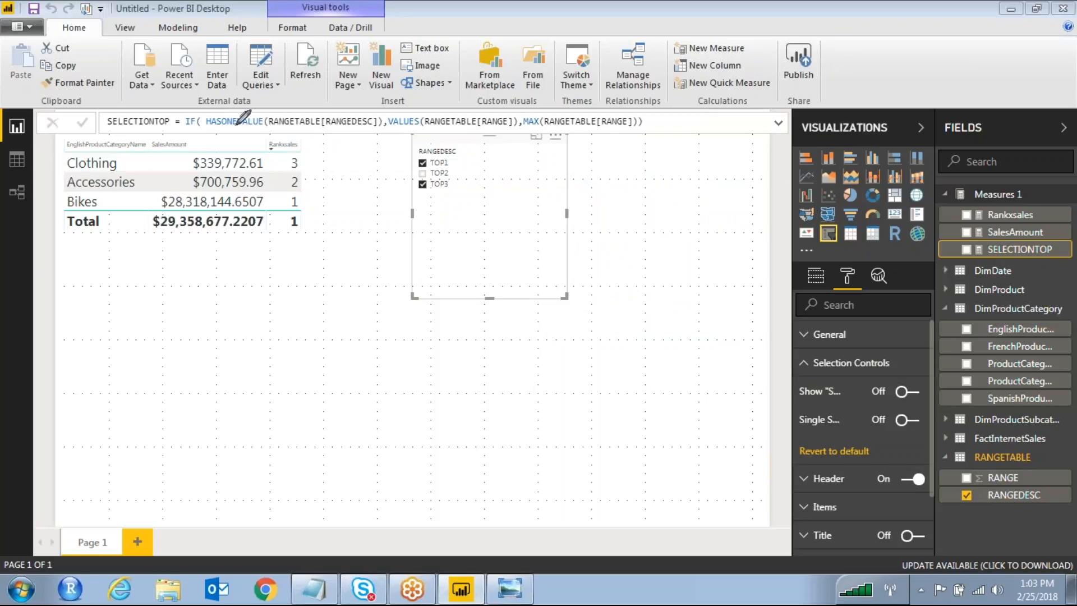
# - Underline the HASONEVALUE condition with the pen, circle the function name, and draw lines to TOP2 in the slicer
pyautogui.moveTo(208, 128); pyautogui.dragTo(361, 135)
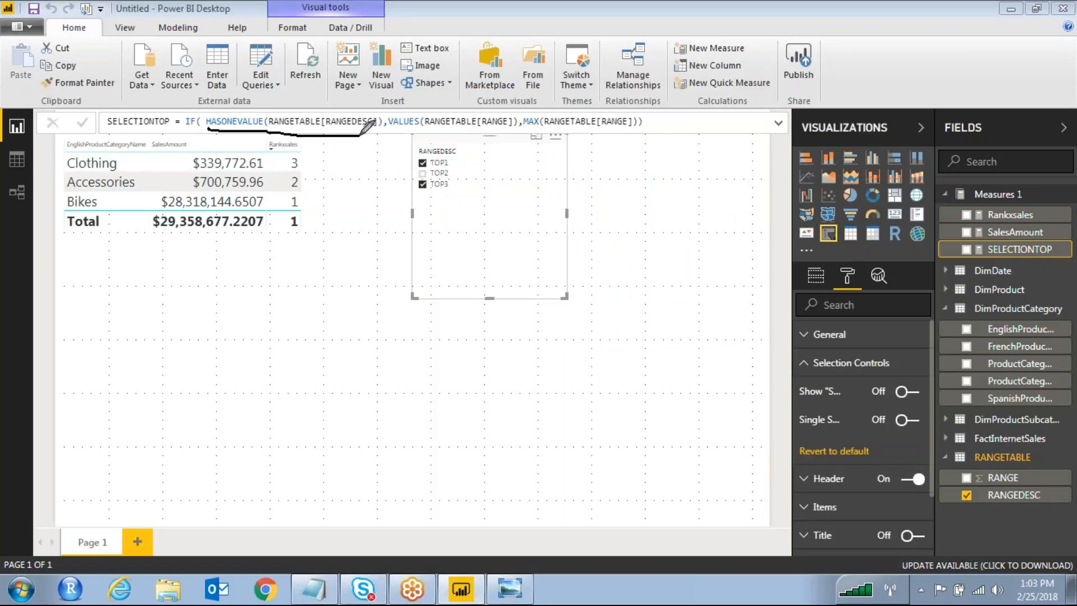
pyautogui.moveTo(623, 225); pyautogui.dragTo(463, 173)
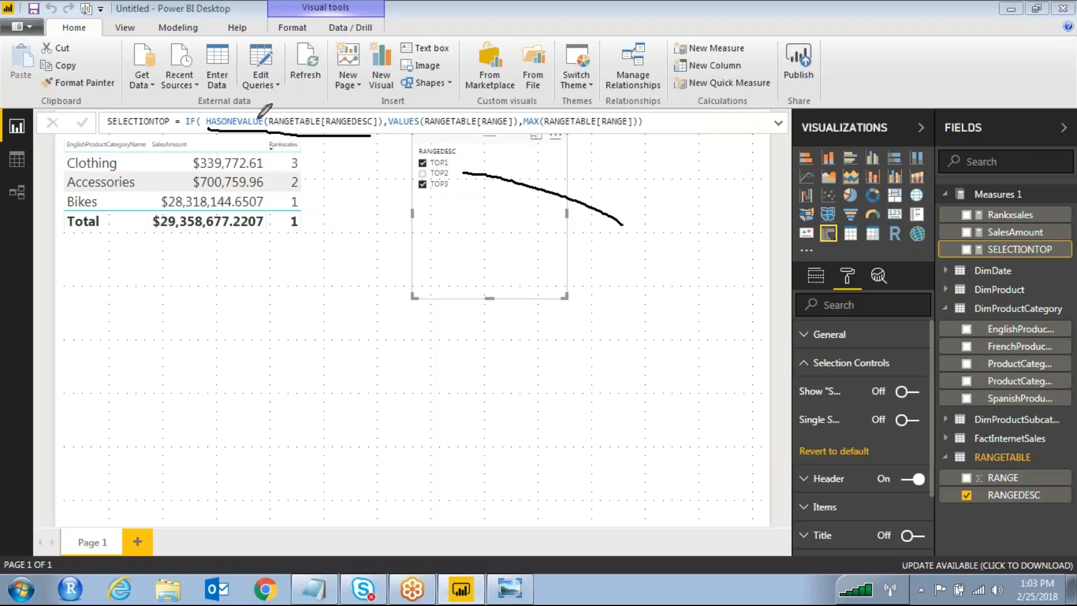
pyautogui.moveTo(252, 105)
pyautogui.mouseDown()
pyautogui.moveTo(226, 104)
pyautogui.moveTo(208, 121)
pyautogui.moveTo(235, 133)
pyautogui.moveTo(268, 123)
pyautogui.moveTo(252, 105)
pyautogui.mouseUp()
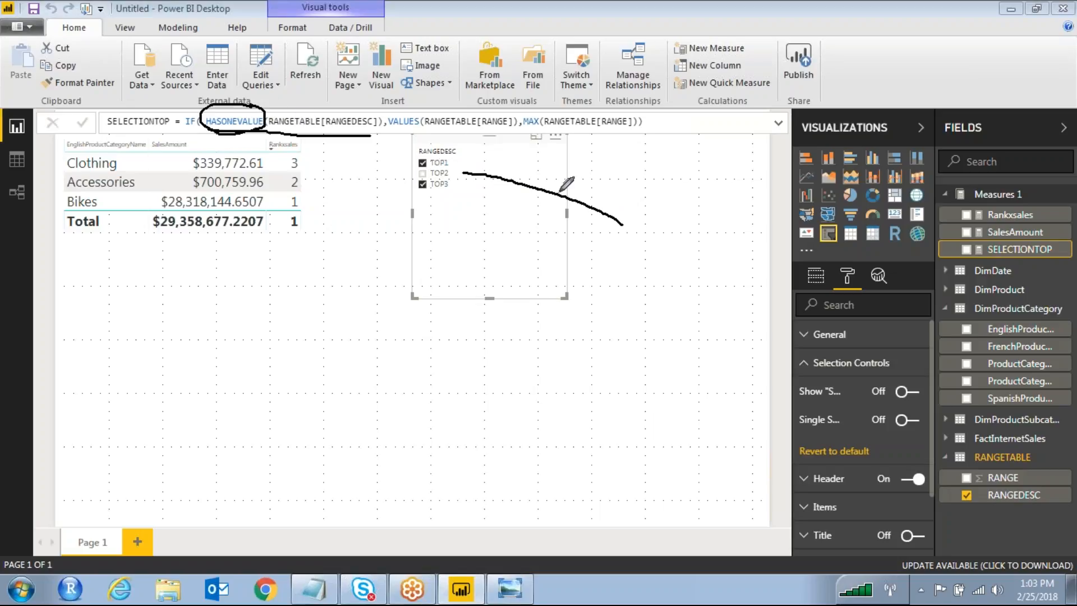
pyautogui.moveTo(561, 190); pyautogui.dragTo(474, 169)
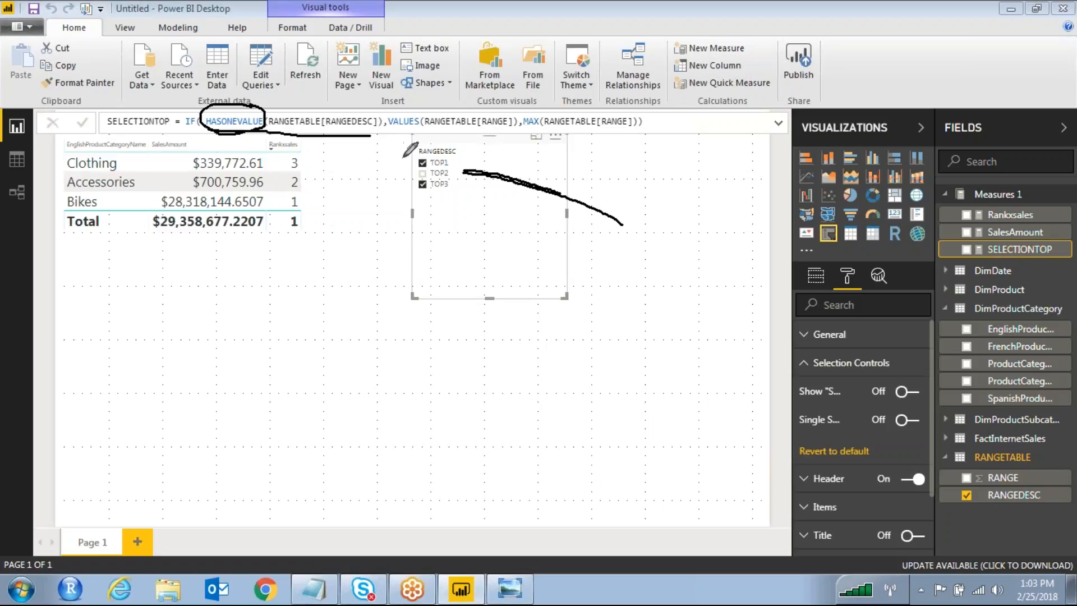
# - Circle VALUES(RANGETABLE[RANGE]) with the pen and handwrite notes above it and below the RANGEDESC argument
pyautogui.moveTo(278, 72); pyautogui.dragTo(316, 111)
pyautogui.moveTo(406, 134)
pyautogui.mouseDown()
pyautogui.moveTo(391, 133)
pyautogui.moveTo(498, 134)
pyautogui.moveTo(522, 121)
pyautogui.moveTo(514, 98)
pyautogui.moveTo(435, 105)
pyautogui.moveTo(391, 118)
pyautogui.moveTo(396, 133)
pyautogui.mouseUp()
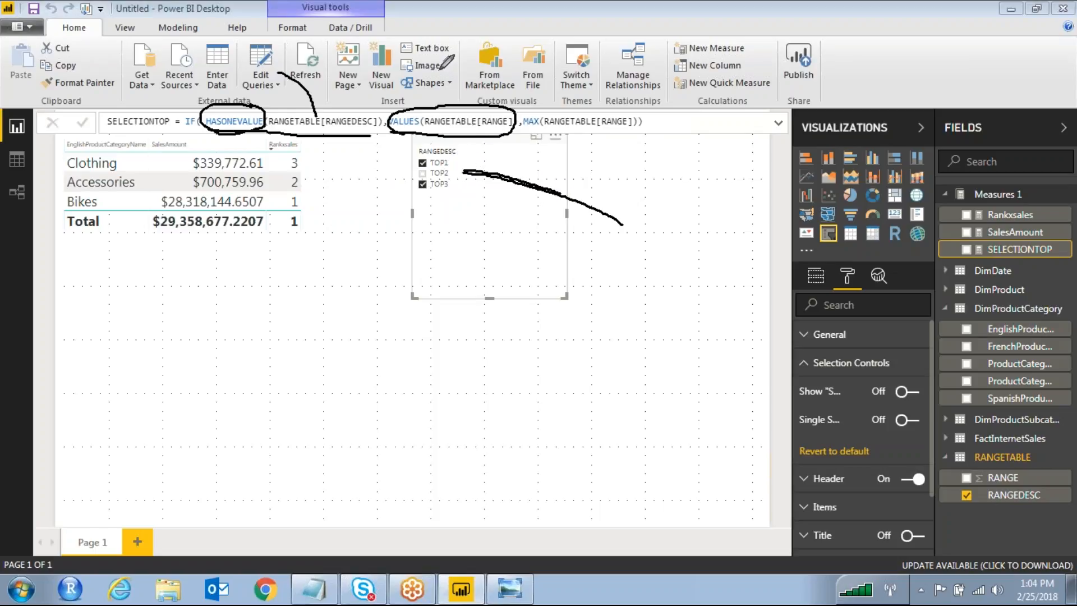
pyautogui.moveTo(439, 64); pyautogui.dragTo(442, 84)
pyautogui.moveTo(426, 78)
pyautogui.mouseDown()
pyautogui.moveTo(436, 68)
pyautogui.moveTo(442, 102)
pyautogui.mouseUp()
pyautogui.moveTo(303, 136)
pyautogui.mouseDown()
pyautogui.moveTo(289, 158)
pyautogui.moveTo(331, 127)
pyautogui.moveTo(360, 165)
pyautogui.mouseUp()
# - Circle MAX(RANGETABLE[RANGE]) and mark TOP3 with the pen, clear all marks, and deselect the slicer
pyautogui.moveTo(597, 104)
pyautogui.mouseDown()
pyautogui.moveTo(557, 94)
pyautogui.moveTo(522, 126)
pyautogui.moveTo(623, 138)
pyautogui.moveTo(651, 110)
pyautogui.moveTo(599, 104)
pyautogui.mouseUp()
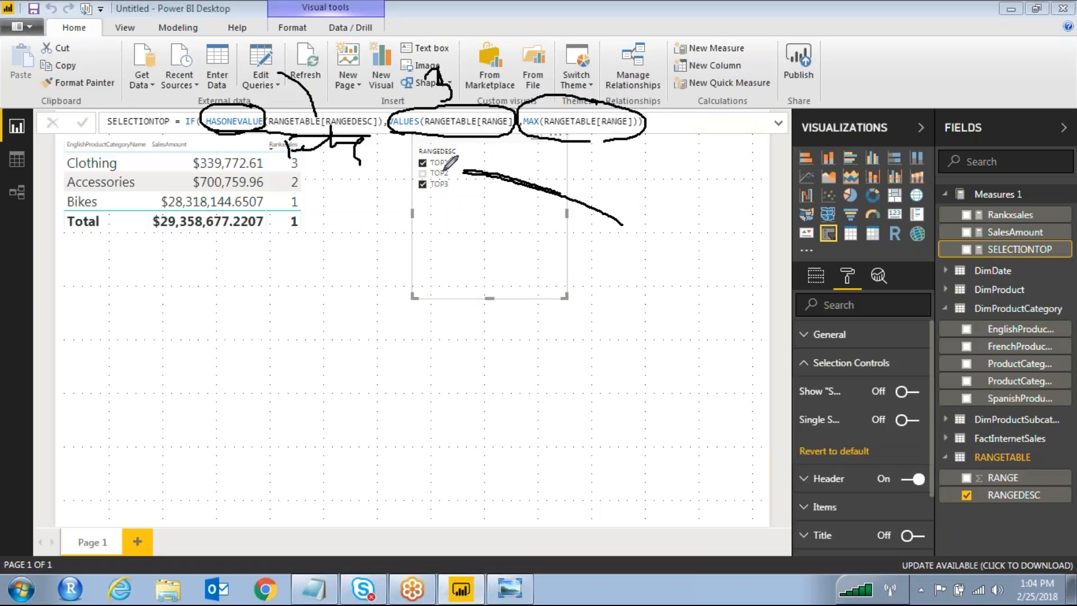
pyautogui.moveTo(418, 182); pyautogui.dragTo(445, 178)
pyautogui.moveTo(446, 179)
pyautogui.mouseDown()
pyautogui.moveTo(426, 189)
pyautogui.moveTo(452, 190)
pyautogui.moveTo(446, 181)
pyautogui.mouseUp()
pyautogui.moveTo(569, 56); pyautogui.dragTo(592, 89)
pyautogui.press('Escape')
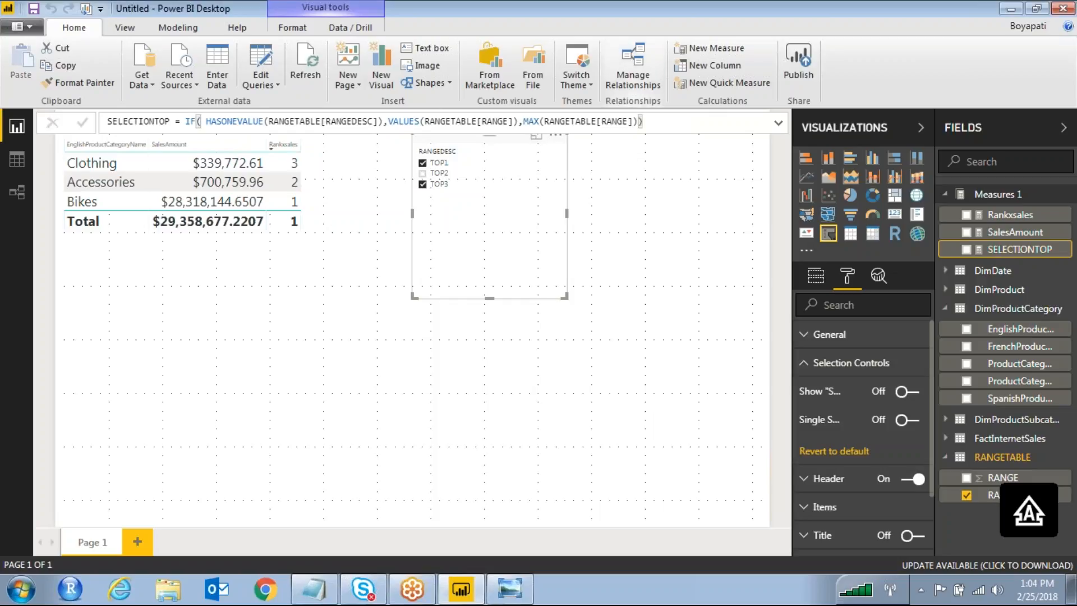
pyautogui.click(671, 234)
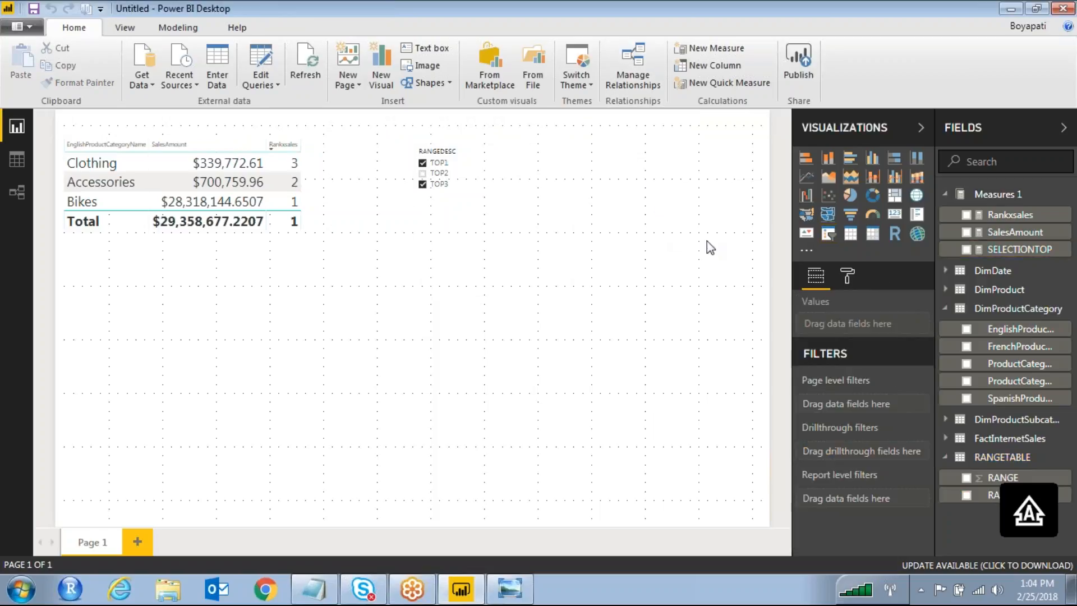
# - Add a card visual showing SELECTIONTOP beside the RANGEDESC slicer and shrink it
pyautogui.click(895, 215)
pyautogui.moveTo(163, 305); pyautogui.dragTo(654, 145)
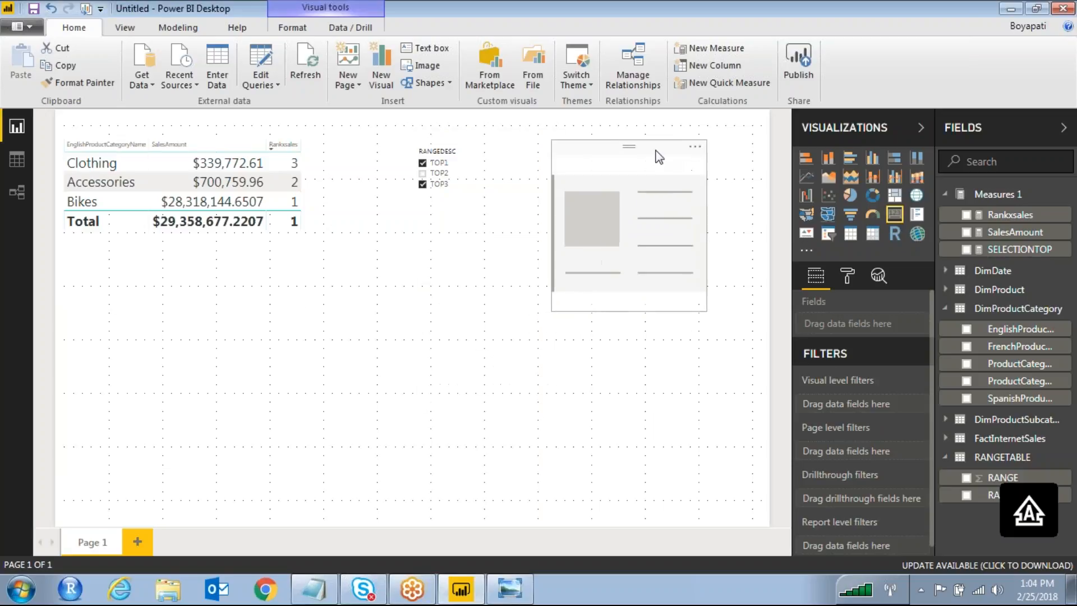
pyautogui.click(967, 250)
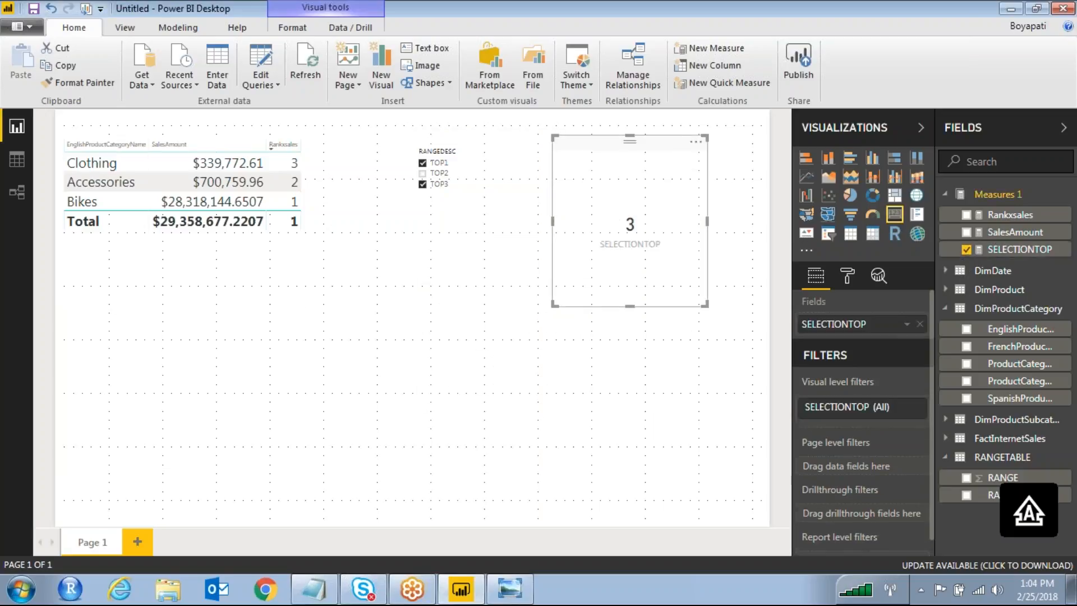
pyautogui.moveTo(705, 303); pyautogui.dragTo(693, 249)
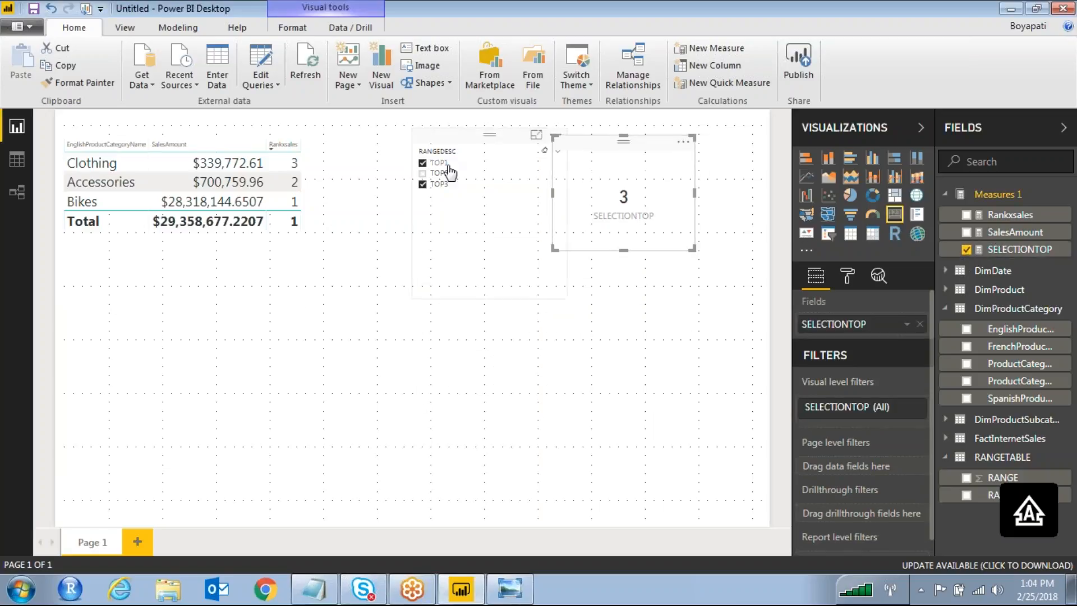
# - Test the SELECTIONTOP card with different RANGEDESC slicer selections, finishing with TOP1 and TOP3 selected together
pyautogui.click(544, 151)
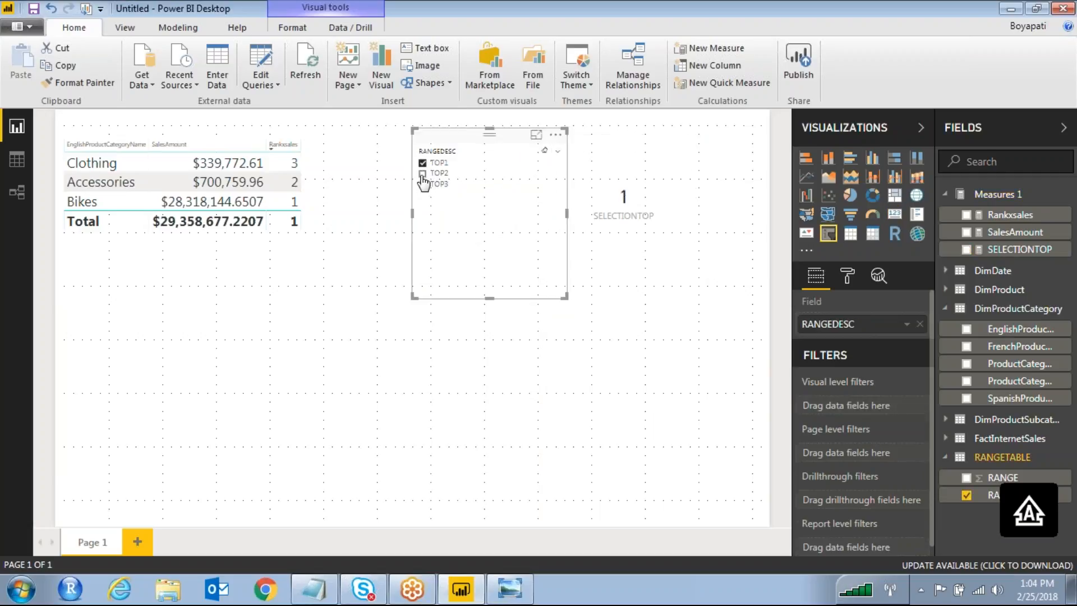
pyautogui.click(423, 164)
pyautogui.click(424, 174)
pyautogui.click(424, 184)
pyautogui.click(424, 185)
pyautogui.keyDown('ctrl'); pyautogui.click(423, 185); pyautogui.keyUp('ctrl')
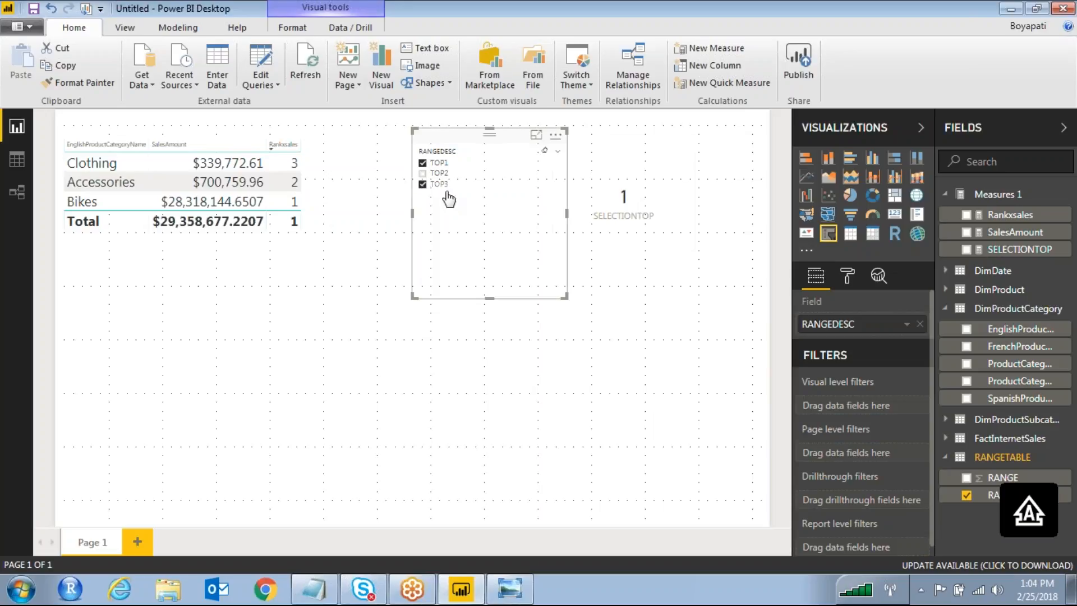
# - Circle the card's value with the pen, clear the mark, and delete the SELECTIONTOP card
pyautogui.click(829, 50)
pyautogui.moveTo(630, 184)
pyautogui.mouseDown()
pyautogui.moveTo(622, 178)
pyautogui.moveTo(640, 212)
pyautogui.moveTo(628, 184)
pyautogui.mouseUp()
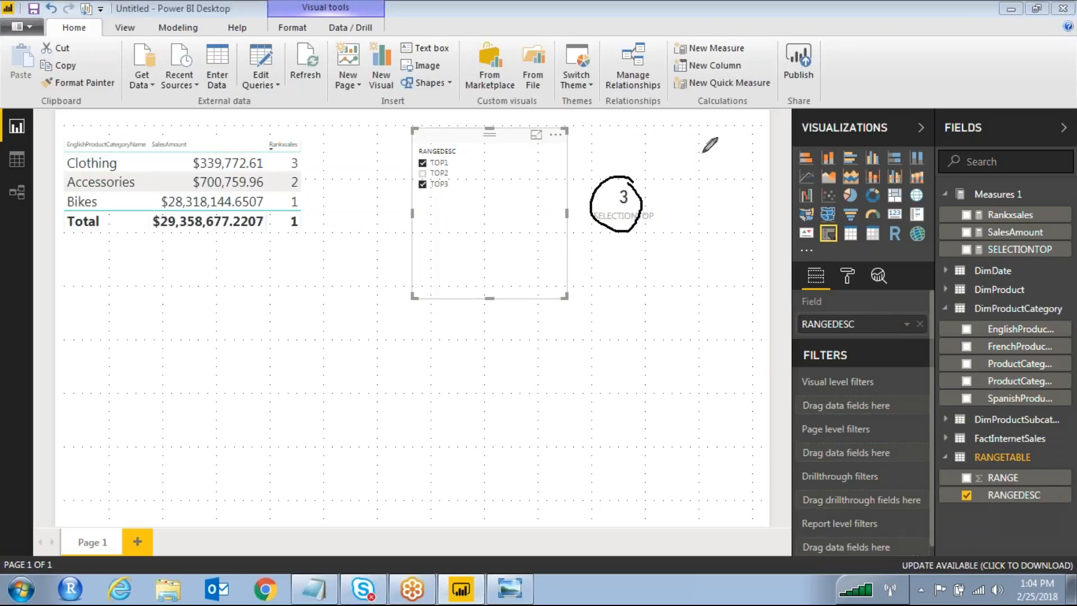
pyautogui.press('Escape')
pyautogui.click(637, 146)
pyautogui.press('Delete')
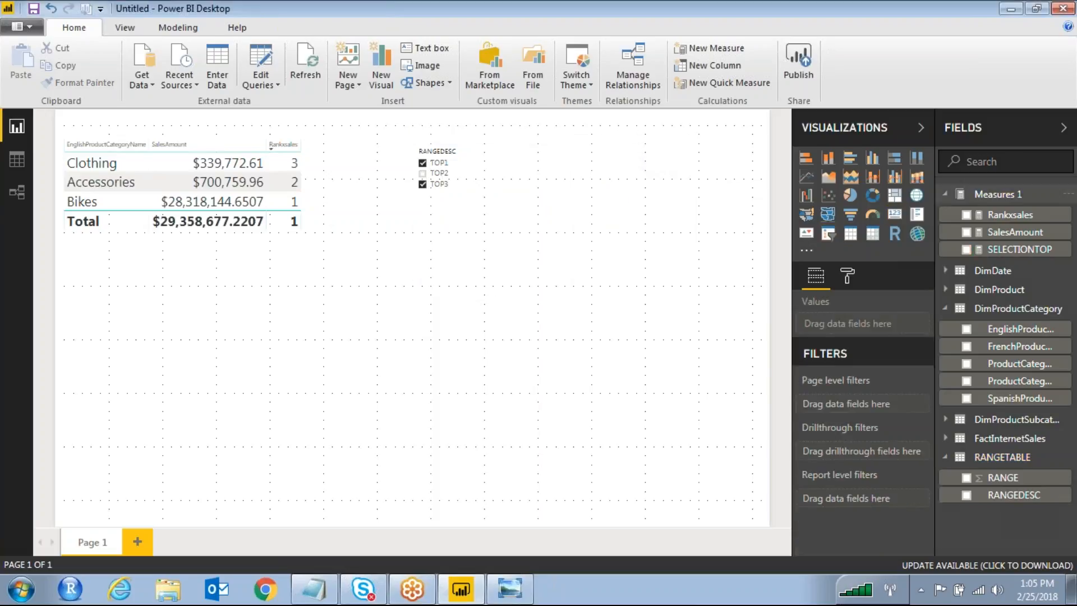
# - Create a new measure in the Measures 1 table and name it TOTALSALESRANK
pyautogui.click(1019, 195)
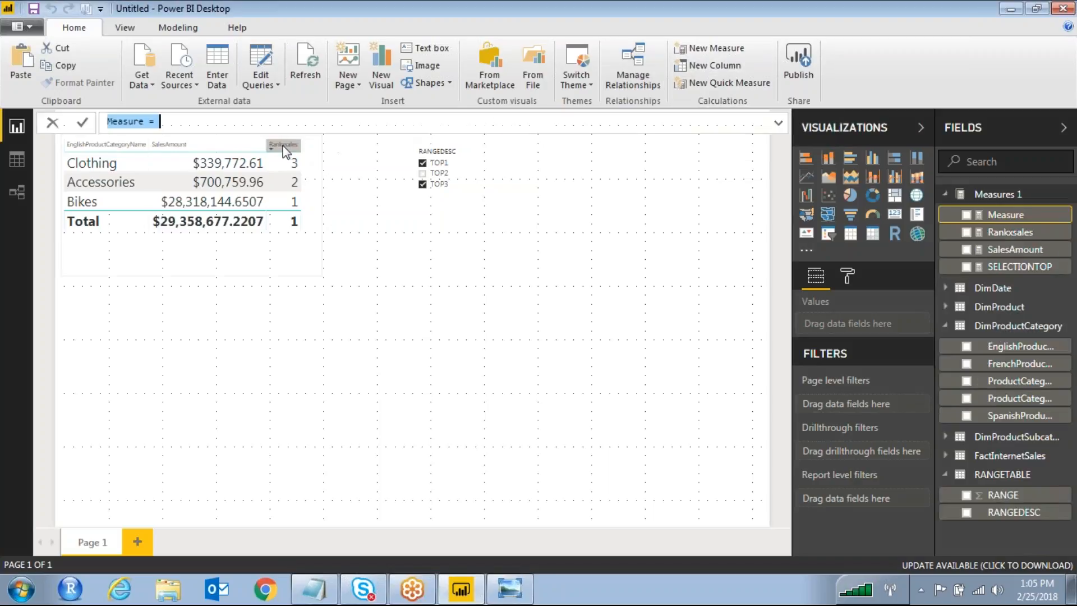
pyautogui.click(147, 121)
pyautogui.press('BackSpace')
pyautogui.press('BackSpace')
pyautogui.press('BackSpace')
pyautogui.press('BackSpace')
pyautogui.press('BackSpace')
pyautogui.press('BackSpace')
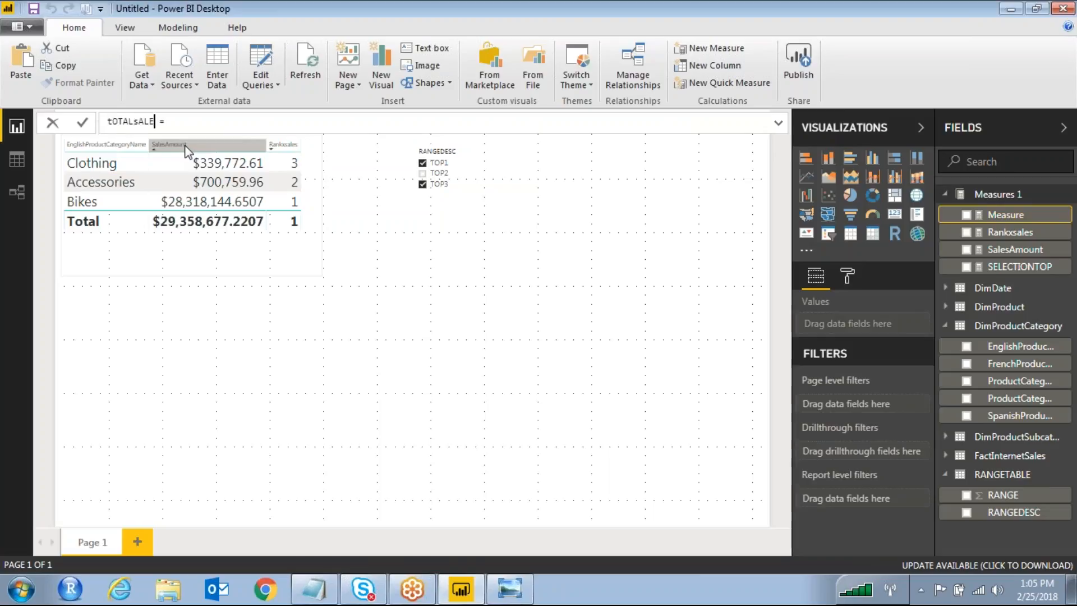
pyautogui.press('BackSpace')
pyautogui.press('BackSpace')
pyautogui.press('BackSpace')
pyautogui.press('BackSpace')
pyautogui.press('BackSpace')
pyautogui.press('BackSpace')
pyautogui.press('BackSpace')
pyautogui.press('BackSpace')
pyautogui.press('BackSpace')
pyautogui.write('TOTA')
# - Define TOTALSALESRANK as IF([Rankxsales]<=[SELECTIONTOP],[SalesAmount]) and commit the measure
pyautogui.write('IF(')
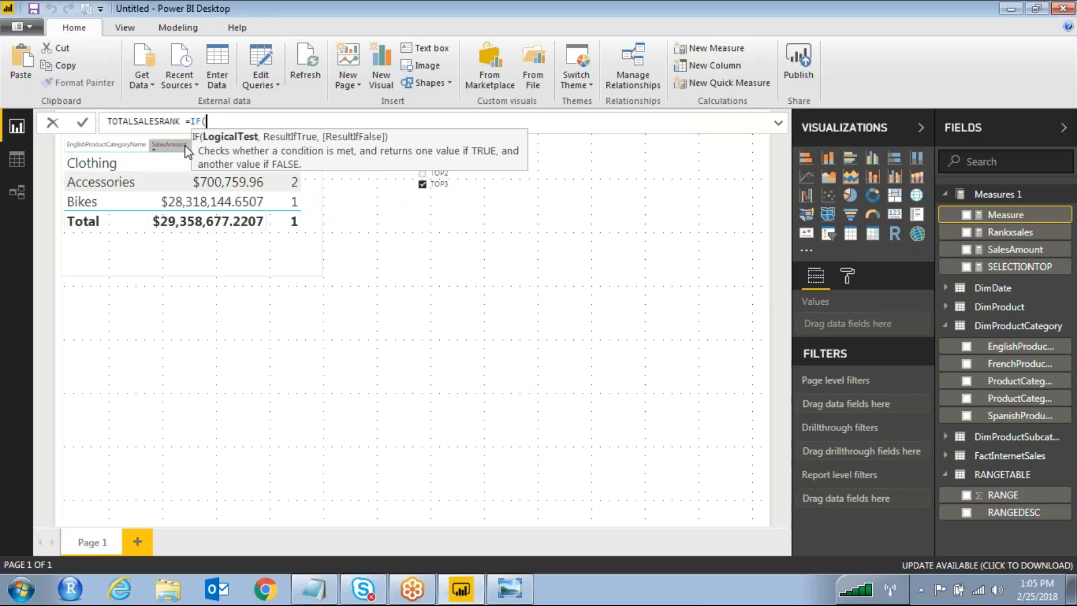
pyautogui.write('RANK')
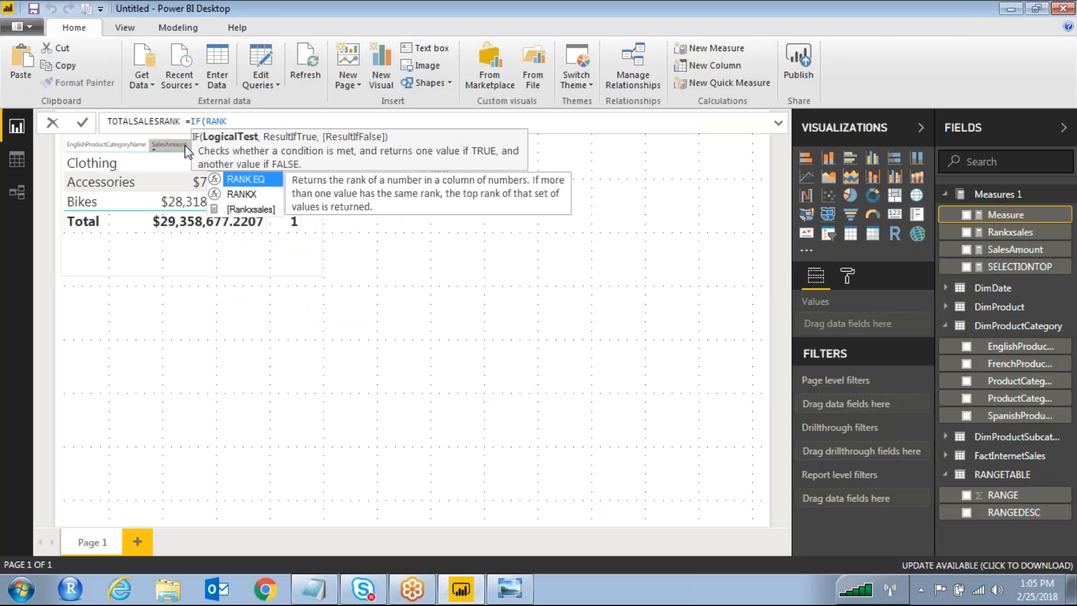
pyautogui.write('xs')
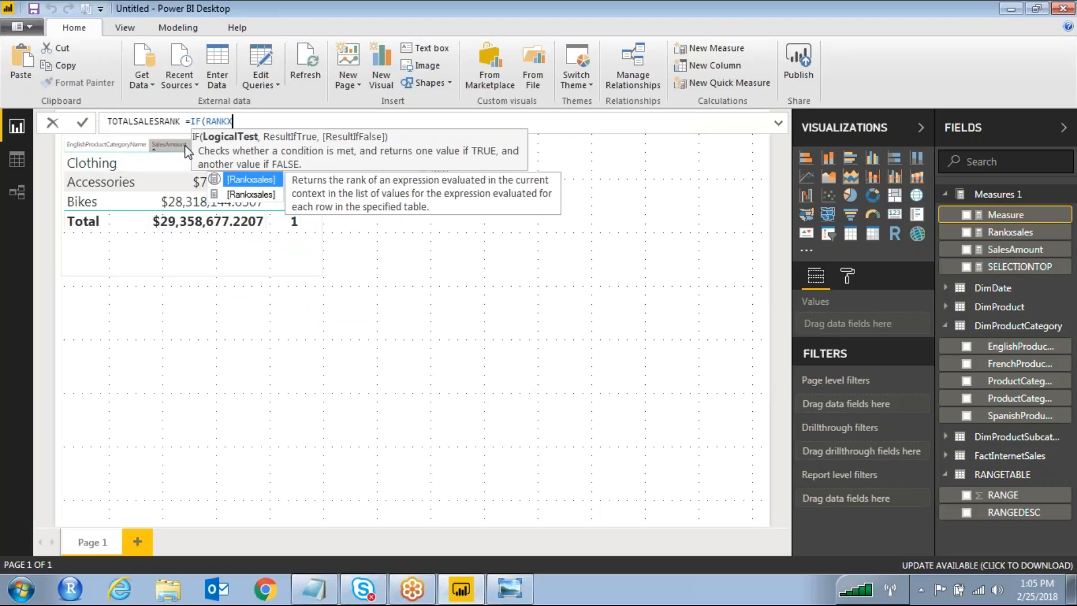
pyautogui.press('Tab')
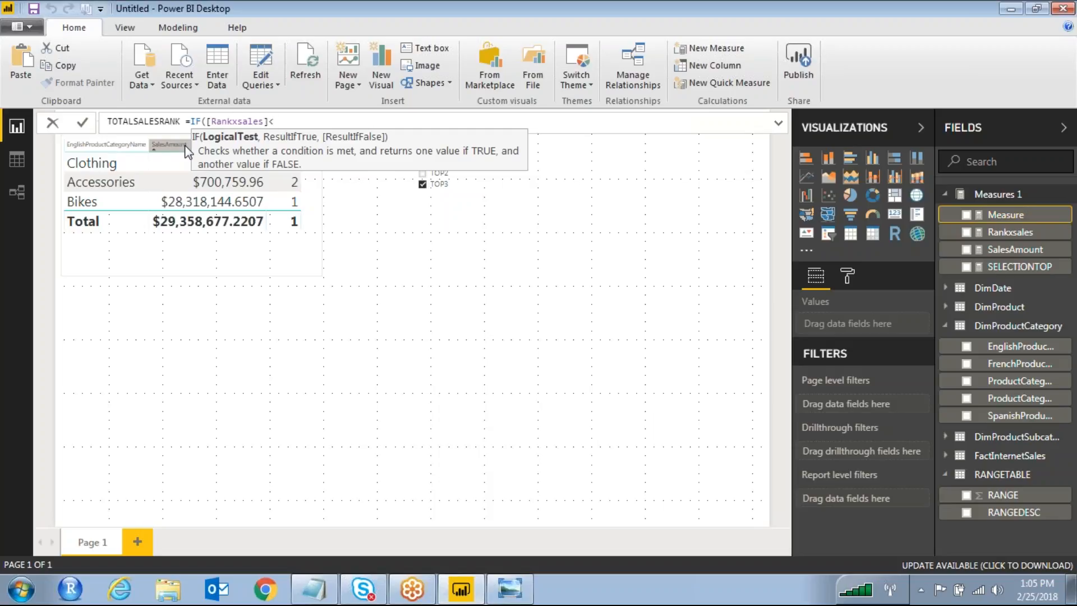
pyautogui.write('<=[SELEC')
pyautogui.press('Down')
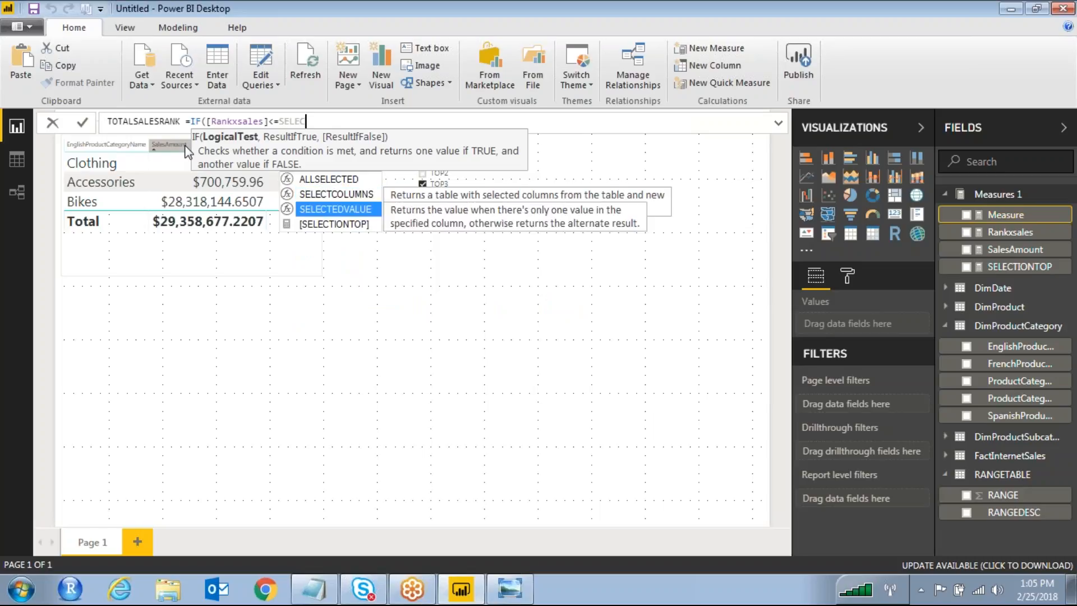
pyautogui.press('Down')
pyautogui.press('Tab')
pyautogui.write(',')
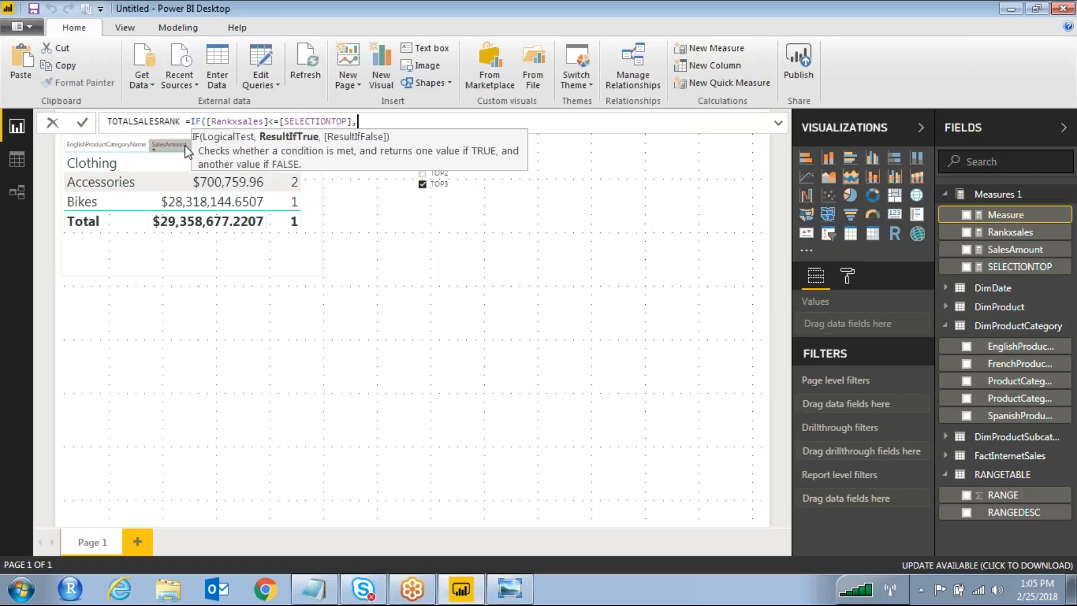
pyautogui.write('[SalesAmount])')
pyautogui.press('Return')
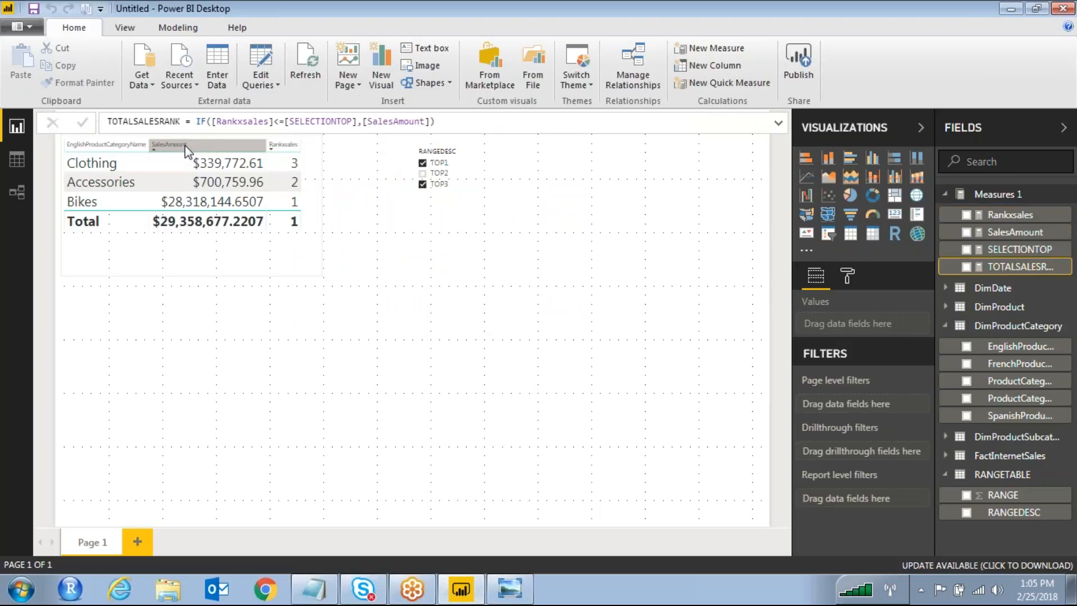
# - Replace SalesAmount with TOTALSALESRANK in the category table, widening the table and moving the RANGEDESC slicer aside to make room
pyautogui.click(311, 254)
pyautogui.click(966, 266)
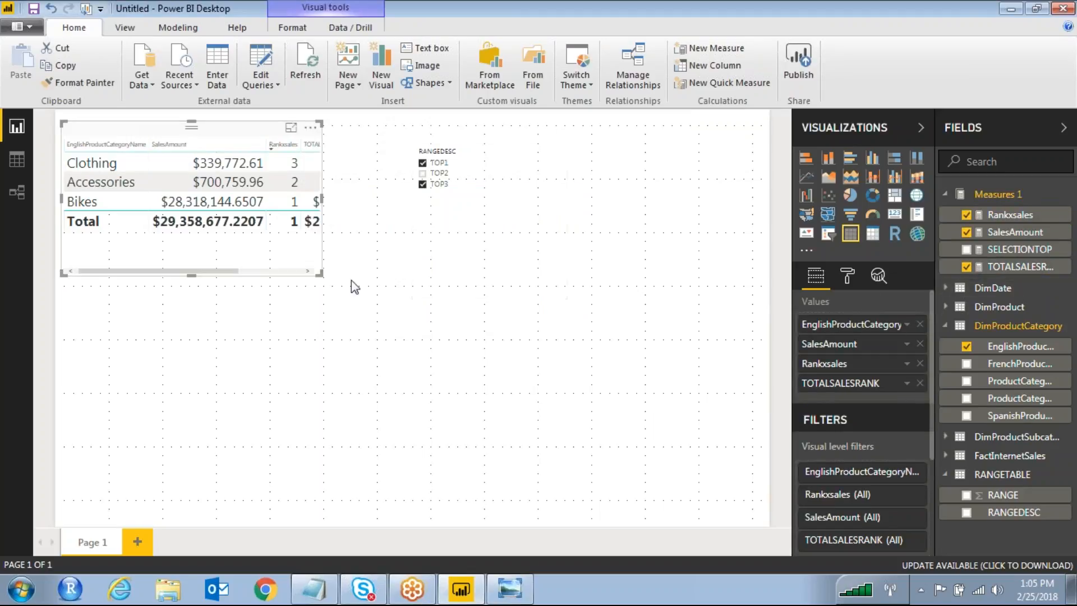
pyautogui.moveTo(320, 273); pyautogui.dragTo(401, 284)
pyautogui.moveTo(447, 138); pyautogui.dragTo(567, 125)
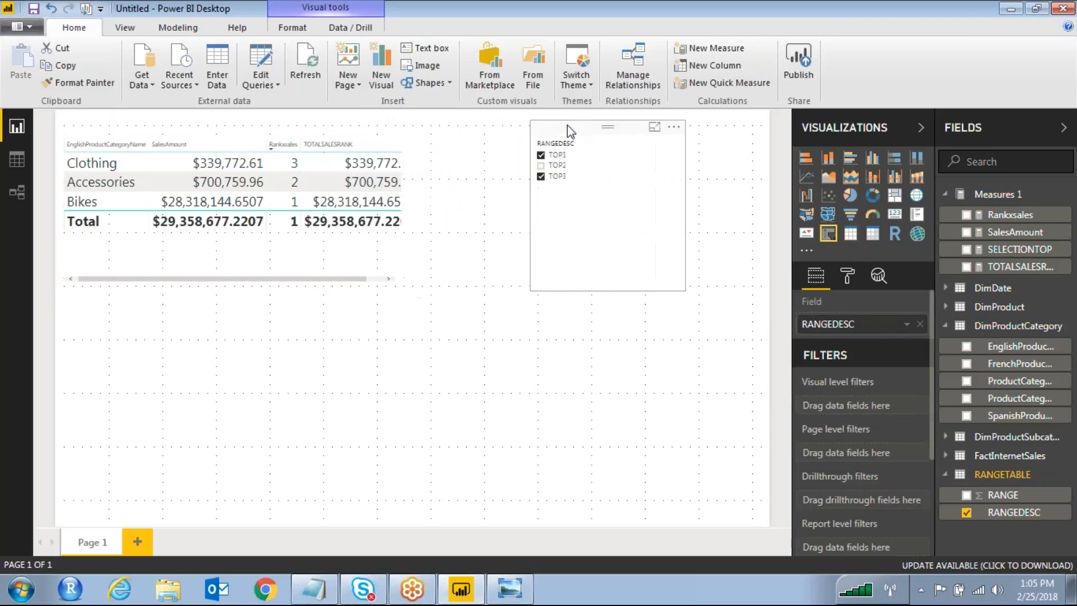
pyautogui.click(304, 260)
pyautogui.click(986, 231)
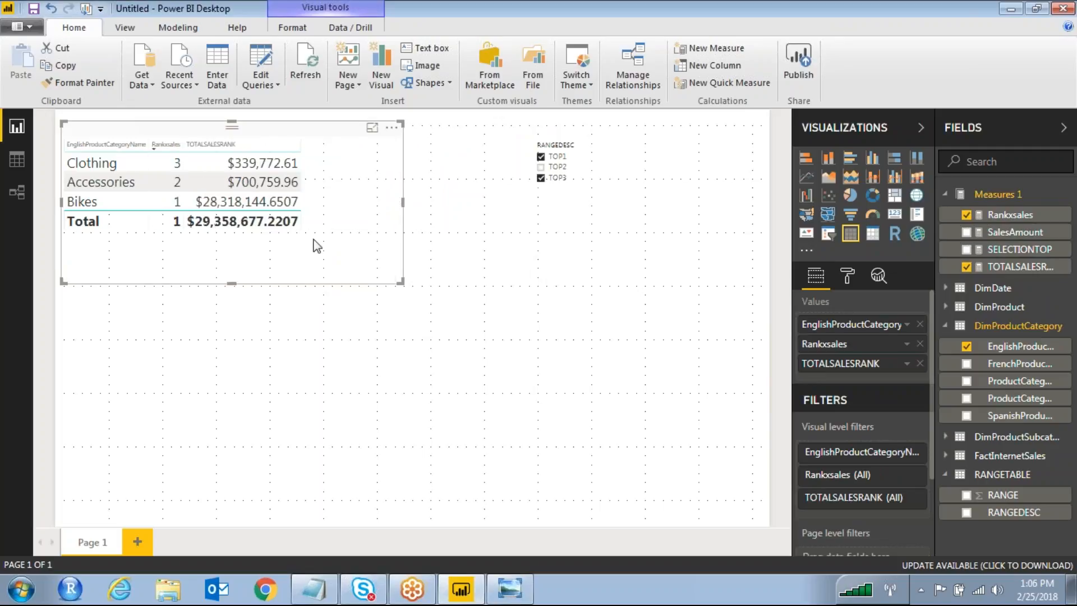
# - Filter the RANGEDESC slicer to TOP3 alone and then TOP1 to compare the TOTALSALESRANK values in the table
pyautogui.click(543, 179)
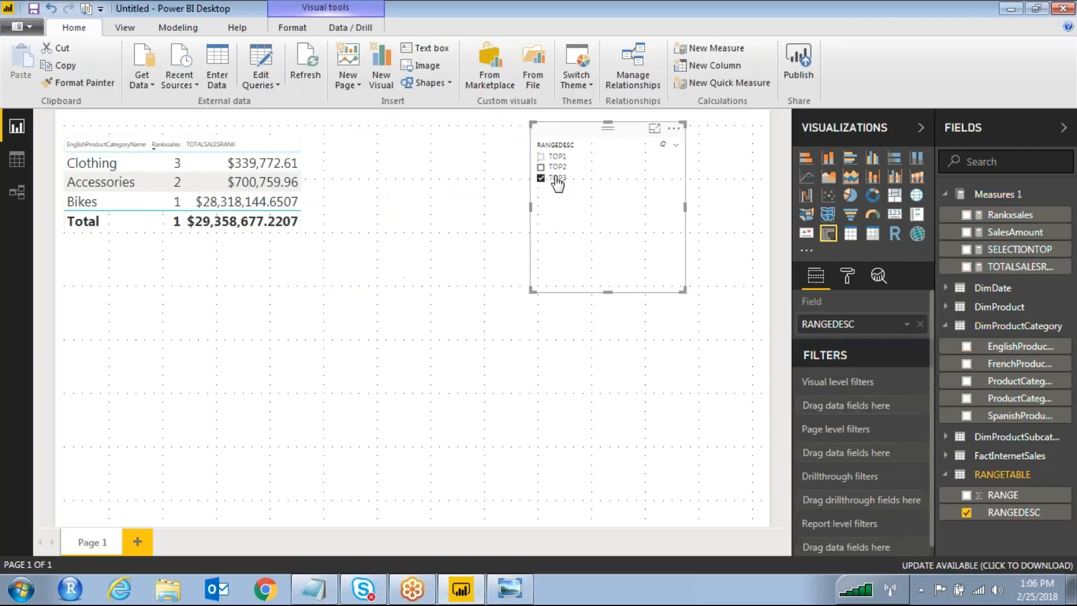
pyautogui.click(541, 157)
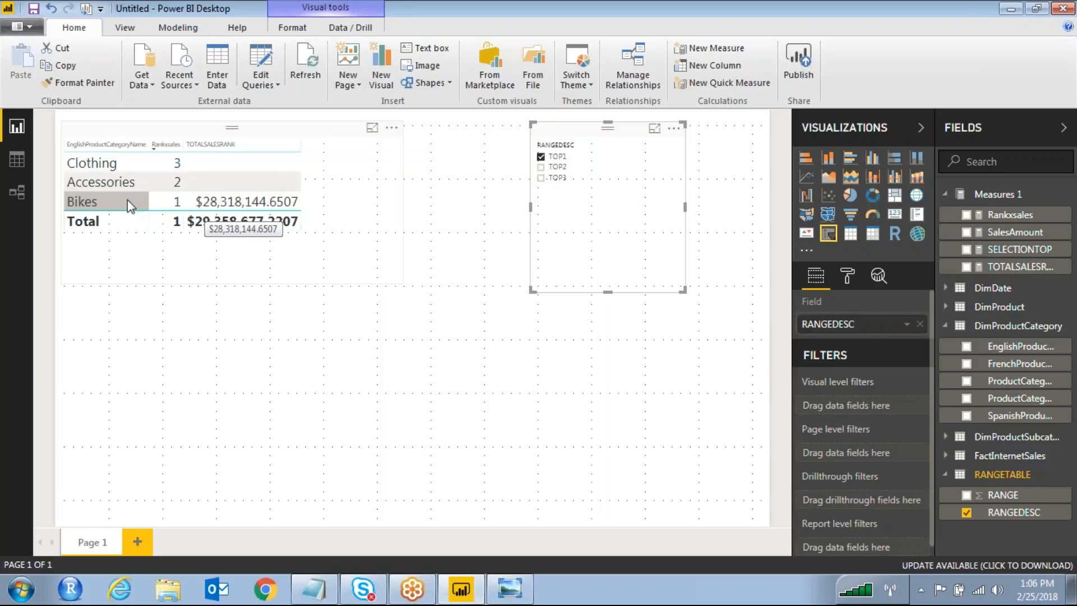
# - Remove Rankxsales from the category table and select TOP2 in the RANGEDESC slicer
pyautogui.click(393, 191)
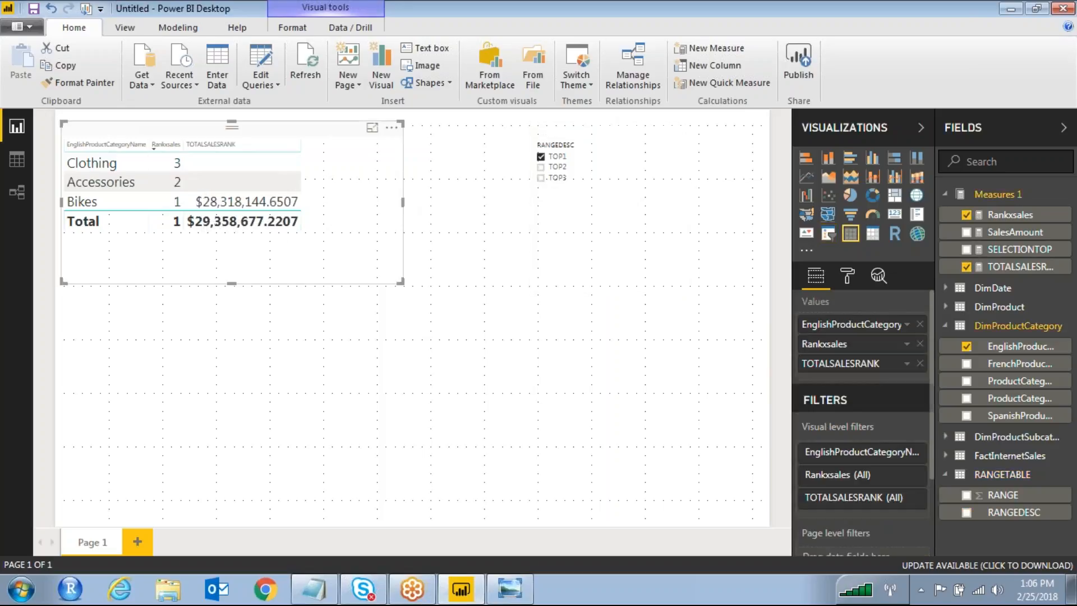
pyautogui.click(966, 215)
pyautogui.click(541, 168)
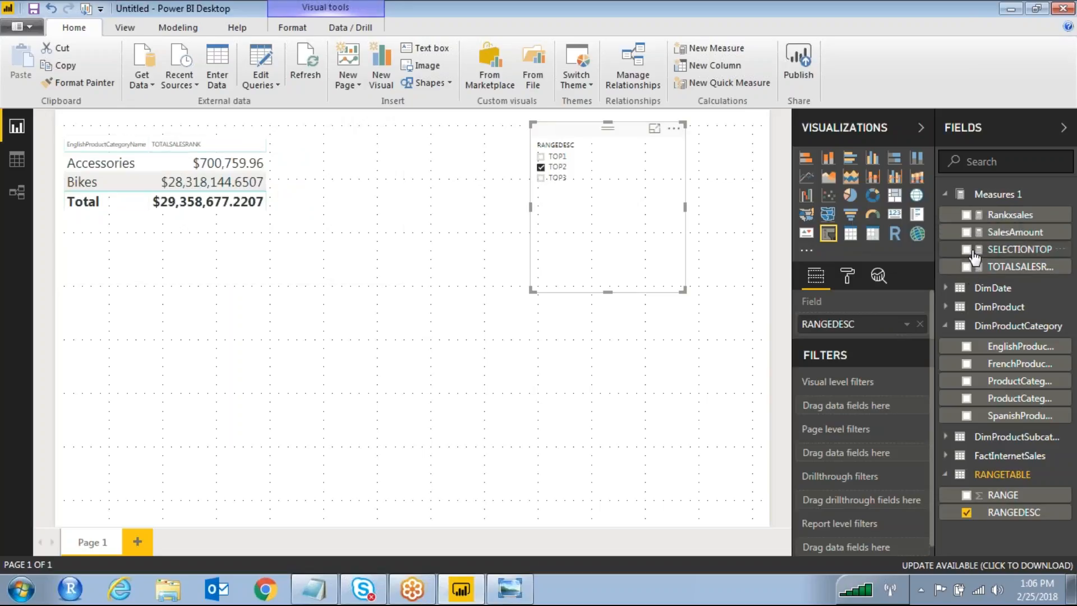
# - View the SELECTIONTOP formula, then add SELECTIONTOP to the category table and remove it again
pyautogui.click(1016, 249)
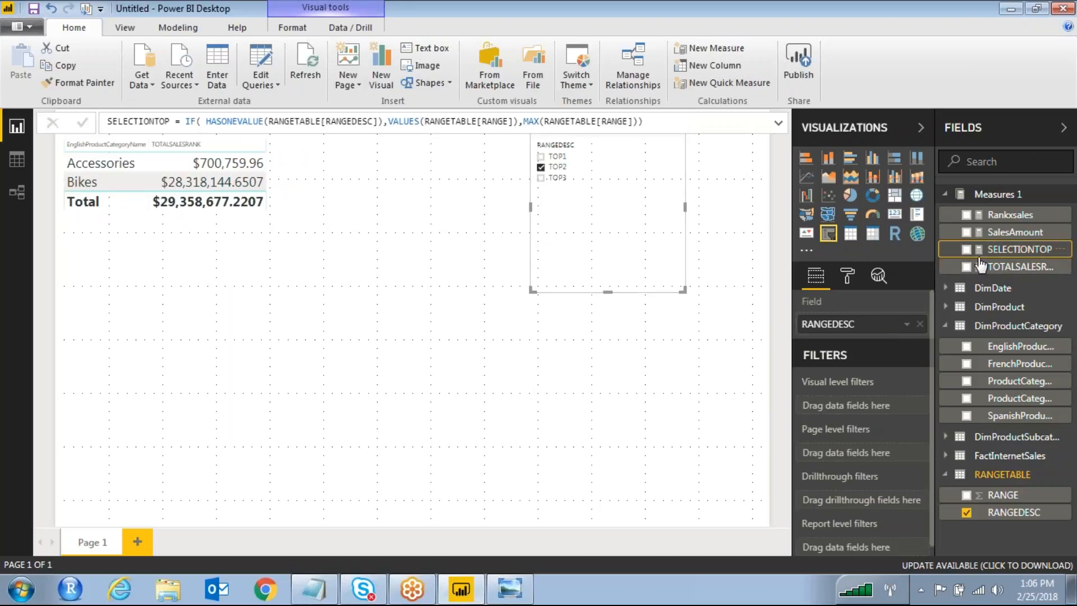
pyautogui.click(280, 215)
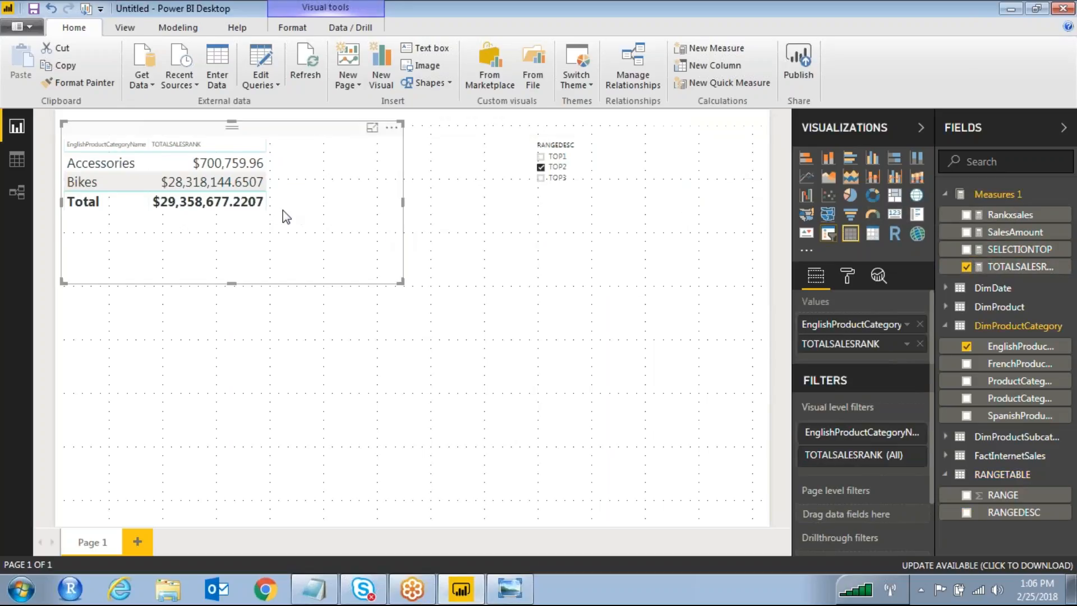
pyautogui.click(966, 249)
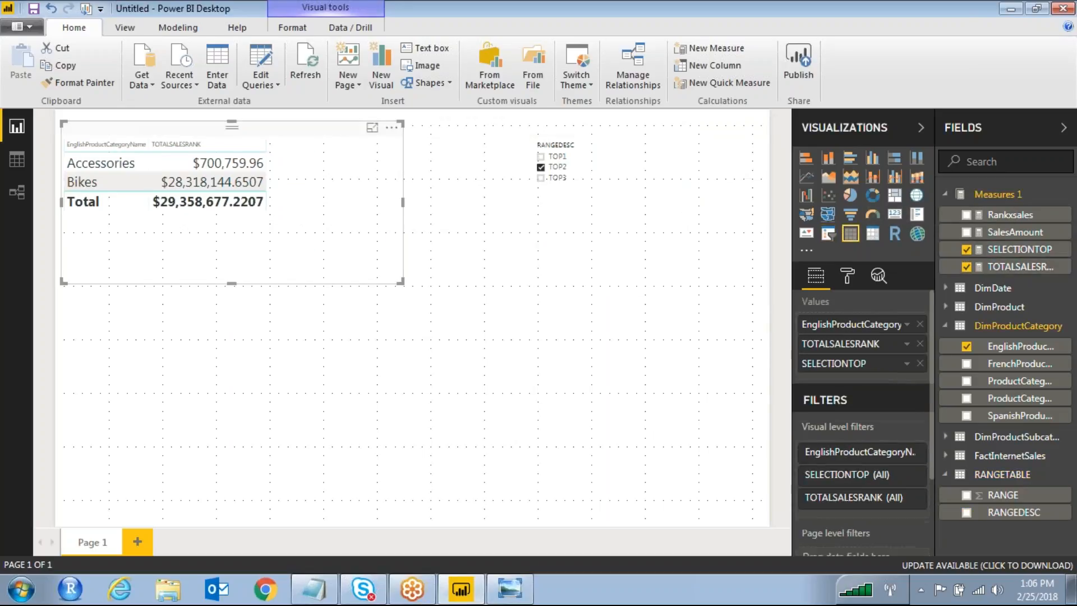
pyautogui.click(966, 249)
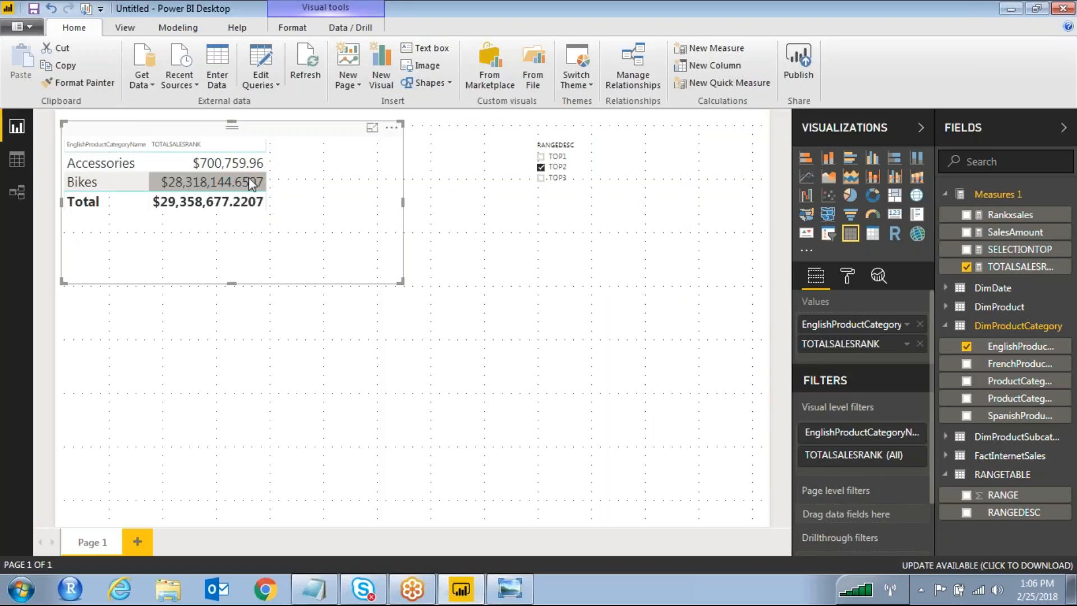
# - Try TOP3 in the RANGEDESC slicer, leave only TOP1 selected, and add Rankxsales back to the category table
pyautogui.click(540, 178)
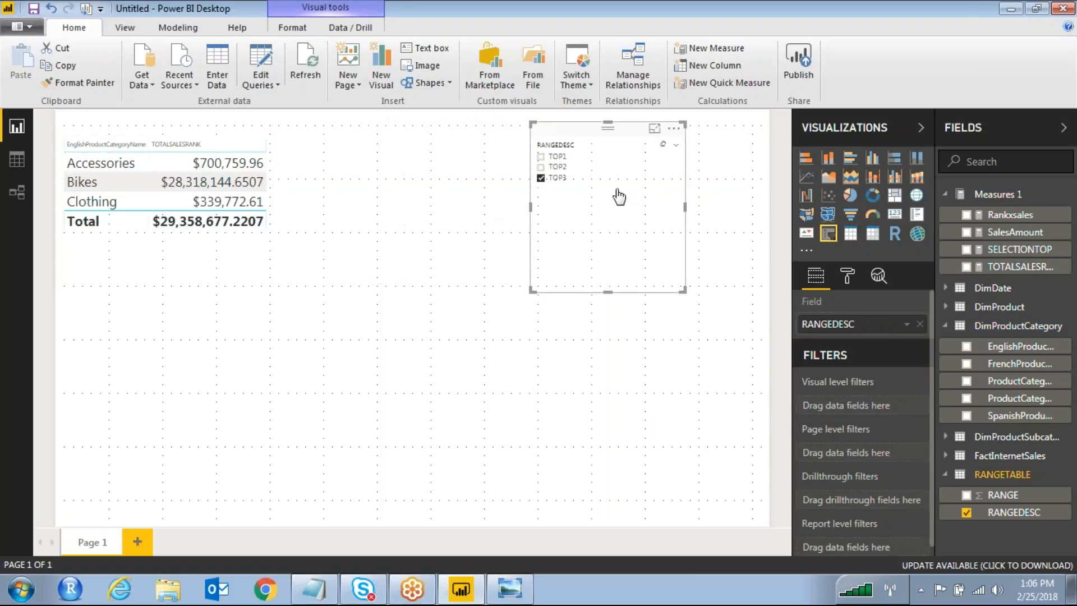
pyautogui.keyDown('ctrl'); pyautogui.click(541, 156); pyautogui.keyUp('ctrl')
pyautogui.keyDown('ctrl'); pyautogui.click(542, 178); pyautogui.keyUp('ctrl')
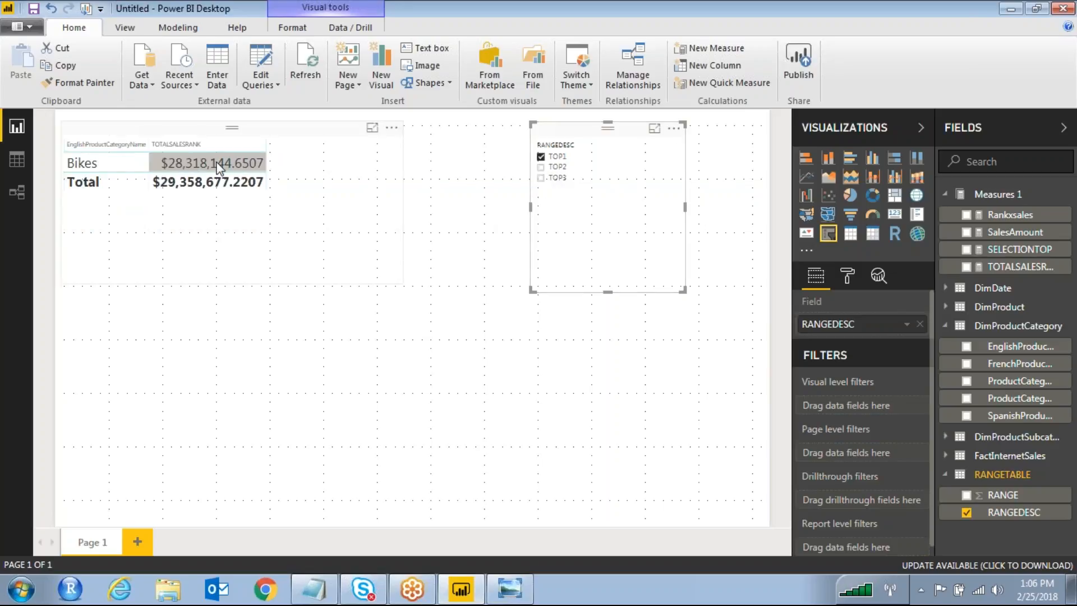
pyautogui.click(329, 186)
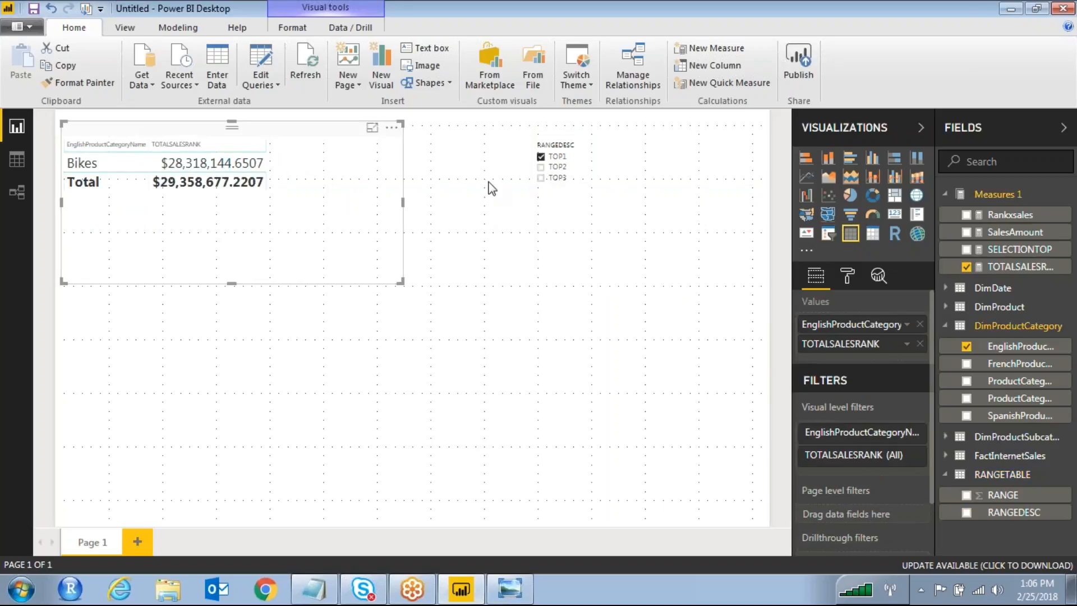
pyautogui.click(966, 215)
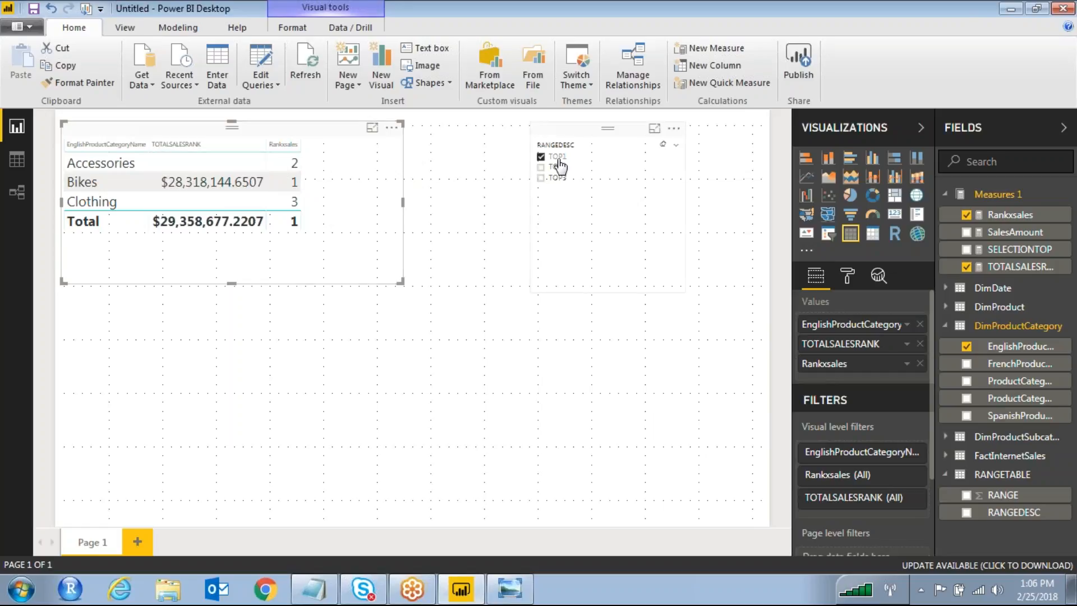
# - Circle the Bikes sales value and all three ranks with the pen, and draw lines in the blank Accessories and Clothing sales cells
pyautogui.click(823, 54)
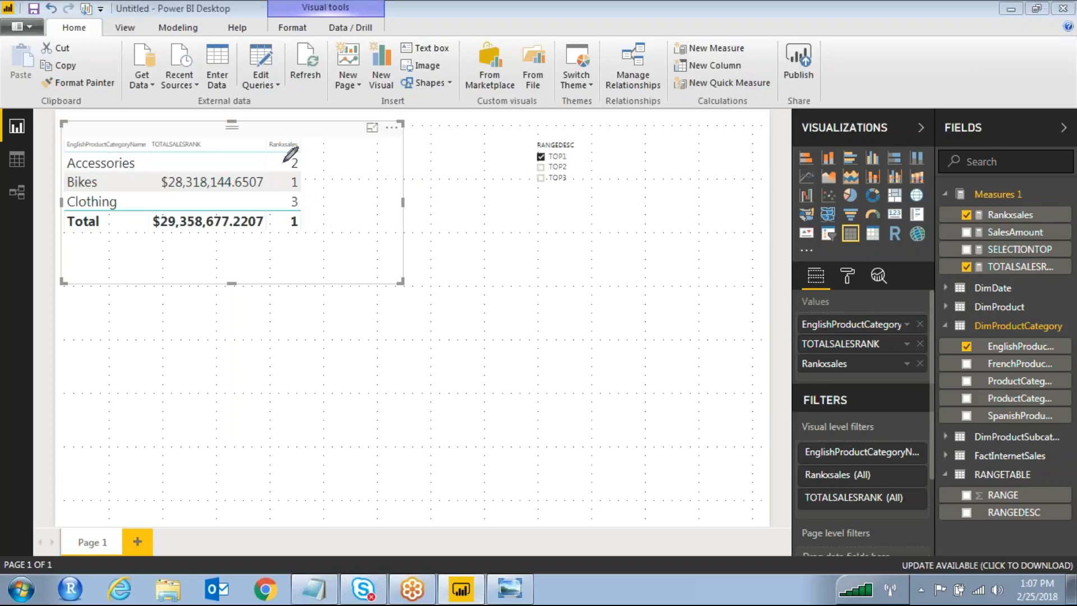
pyautogui.moveTo(263, 172)
pyautogui.mouseDown()
pyautogui.moveTo(167, 174)
pyautogui.moveTo(271, 189)
pyautogui.moveTo(273, 170)
pyautogui.moveTo(284, 175)
pyautogui.mouseUp()
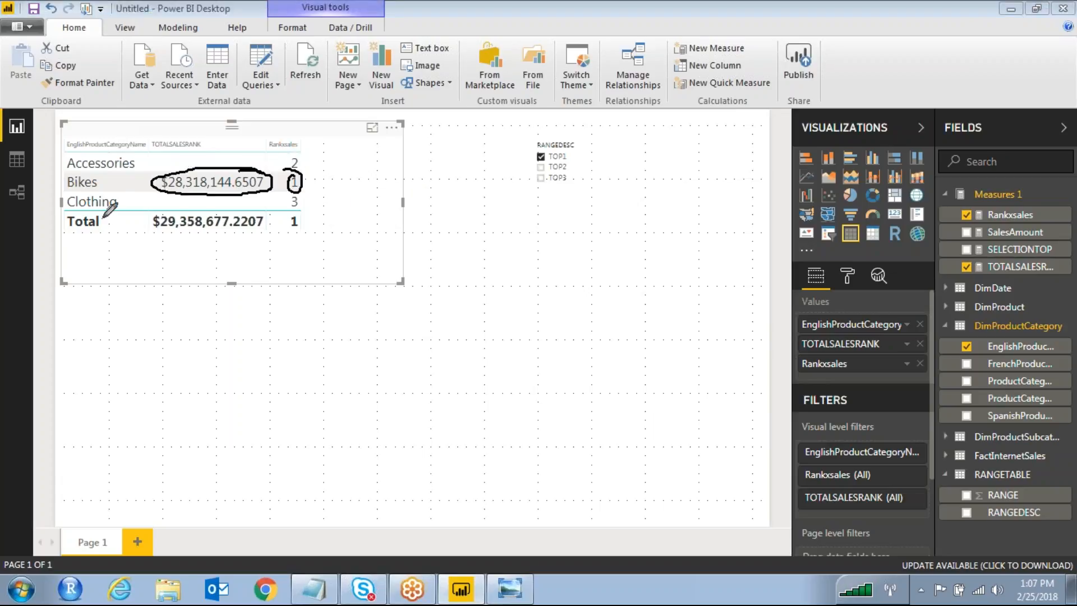
pyautogui.moveTo(200, 203); pyautogui.dragTo(241, 201)
pyautogui.moveTo(191, 162); pyautogui.dragTo(246, 162)
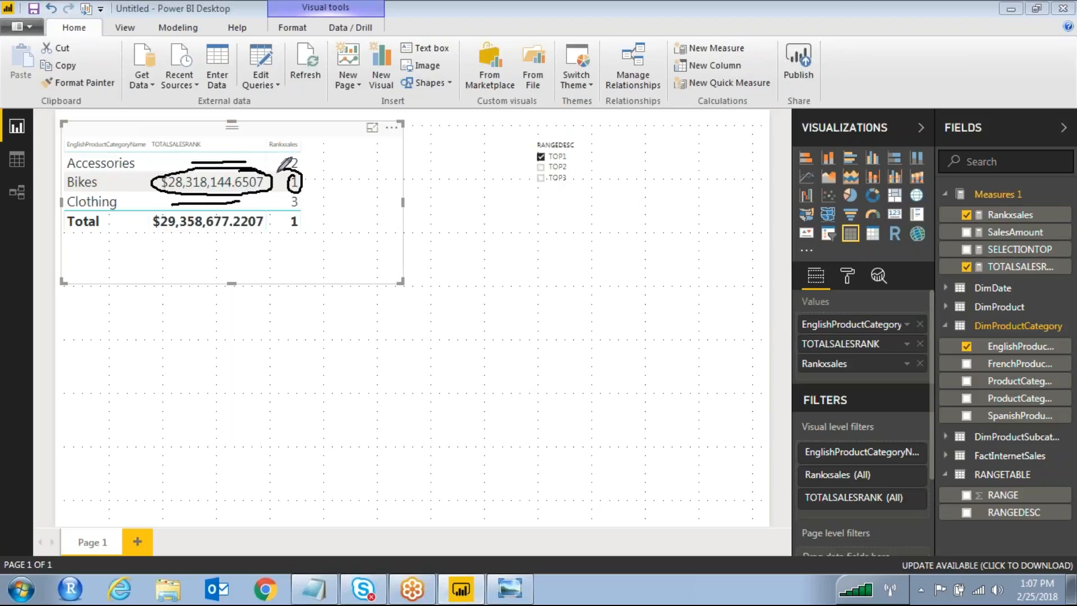
pyautogui.moveTo(295, 158)
pyautogui.mouseDown()
pyautogui.moveTo(289, 165)
pyautogui.moveTo(301, 168)
pyautogui.moveTo(284, 208)
pyautogui.moveTo(300, 198)
pyautogui.mouseUp()
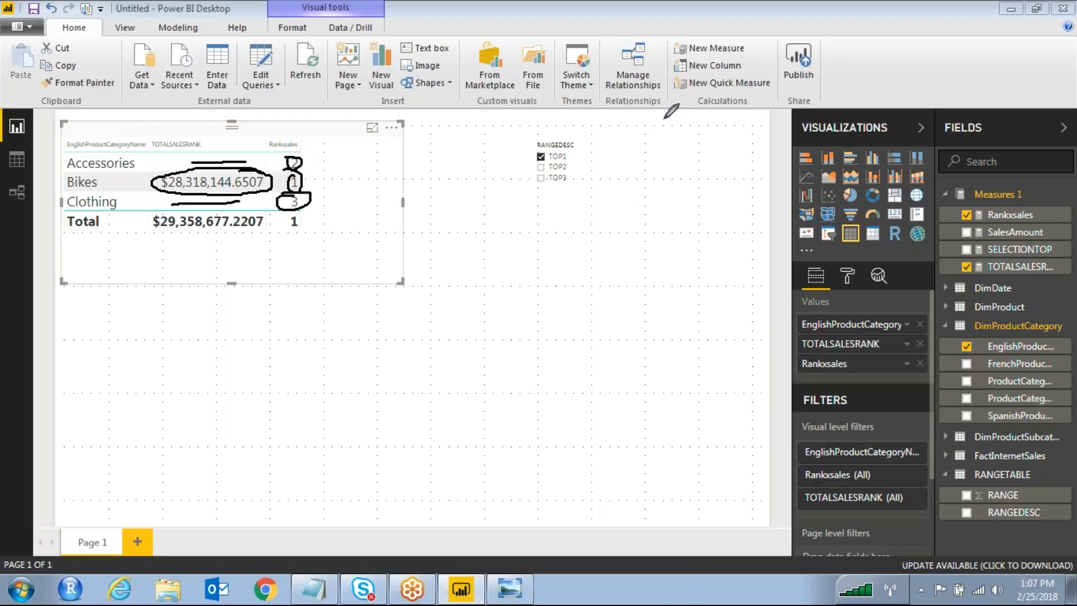
# - Clear the pen marks from the screen and highlight the Accessories row in the category table
pyautogui.press('capslock')
pyautogui.press('Escape')
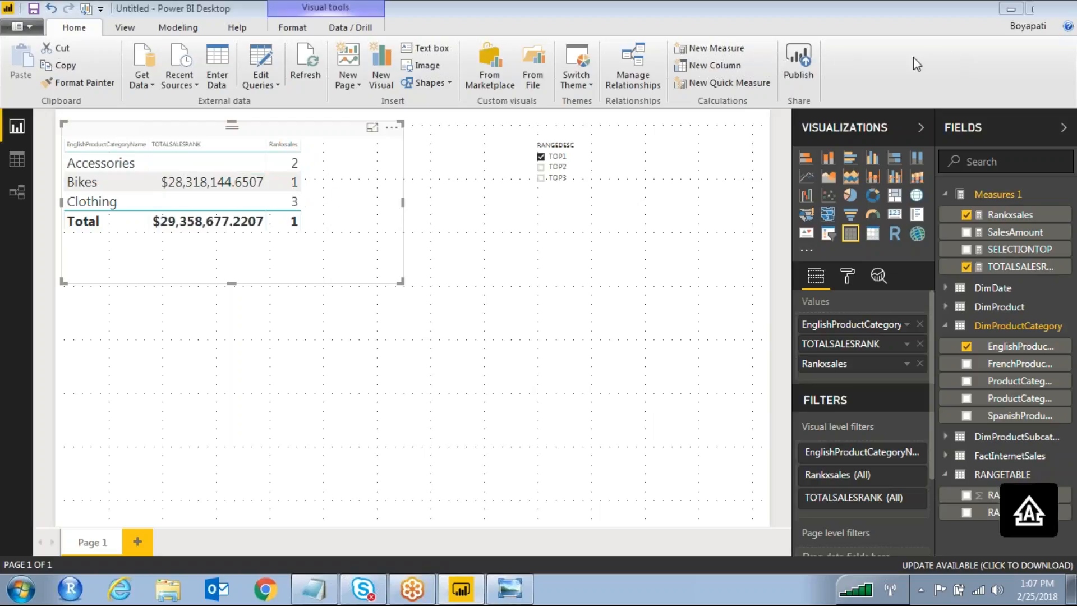
pyautogui.click(289, 166)
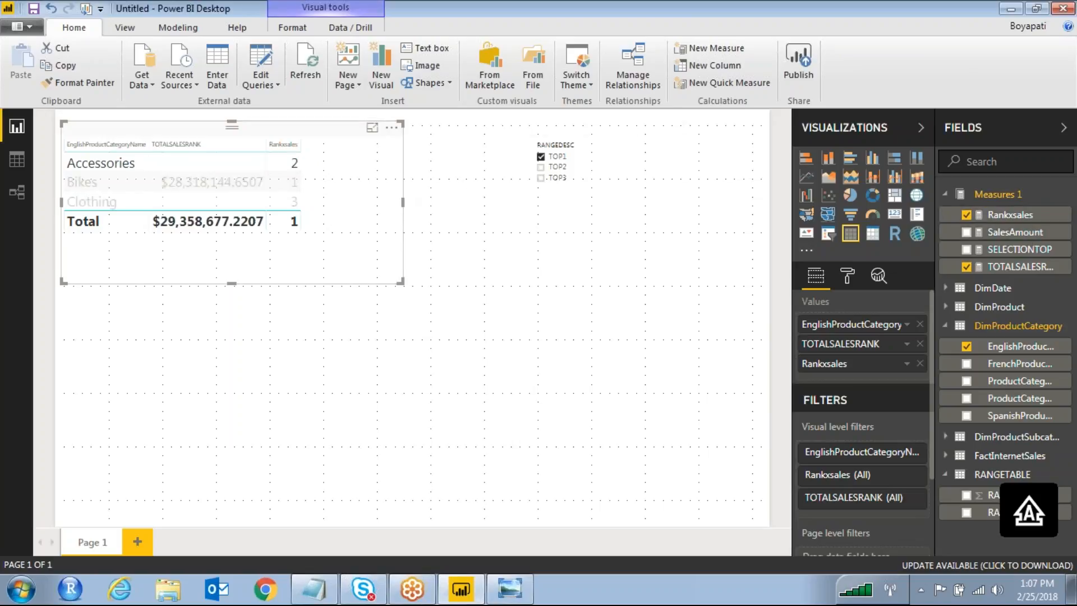
# - Wrap ISBLANK([SalesAmount]) in NOT() in the Rankxsales formula
pyautogui.click(1027, 216)
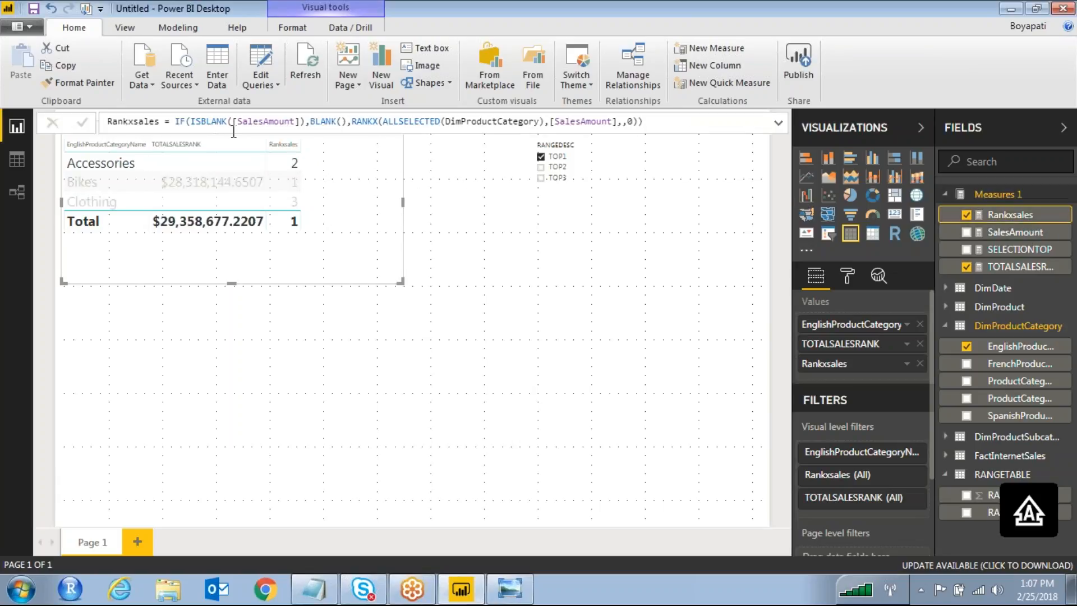
pyautogui.click(194, 122)
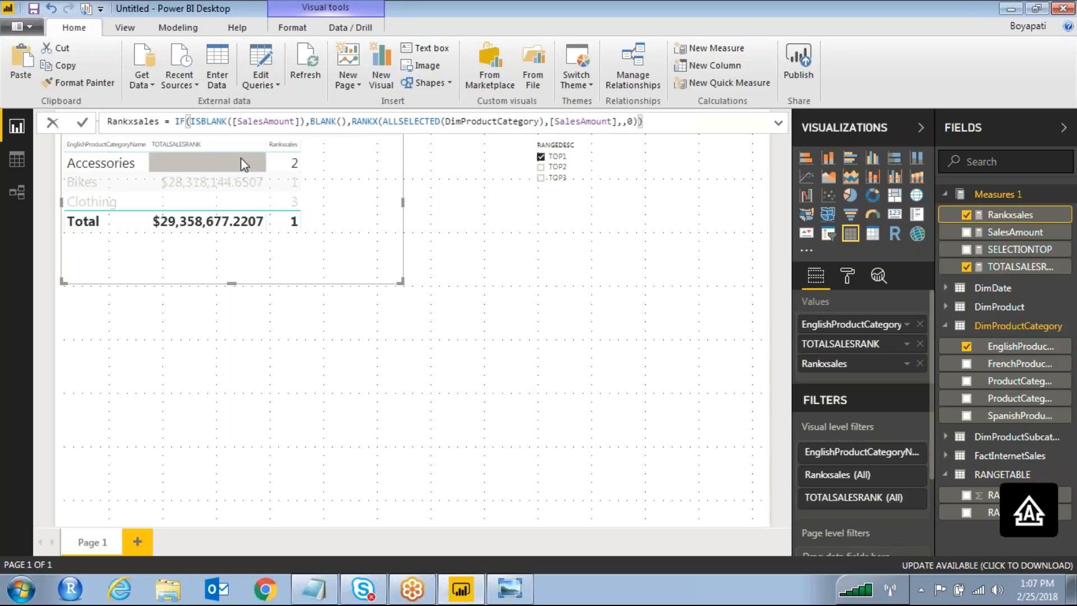
pyautogui.write('NOT(')
pyautogui.press('Right')
pyautogui.press('Right')
pyautogui.press('Right')
pyautogui.press('Right')
pyautogui.press('Right')
pyautogui.press('Right')
pyautogui.press('Right')
pyautogui.press('Right')
pyautogui.press('Right')
pyautogui.press('Right')
pyautogui.press('Right')
pyautogui.press('Right')
pyautogui.press('Right')
pyautogui.press('Right')
pyautogui.press('Right')
pyautogui.press('Right')
pyautogui.press('Right')
pyautogui.press('Right')
pyautogui.press('Right')
pyautogui.press('Right')
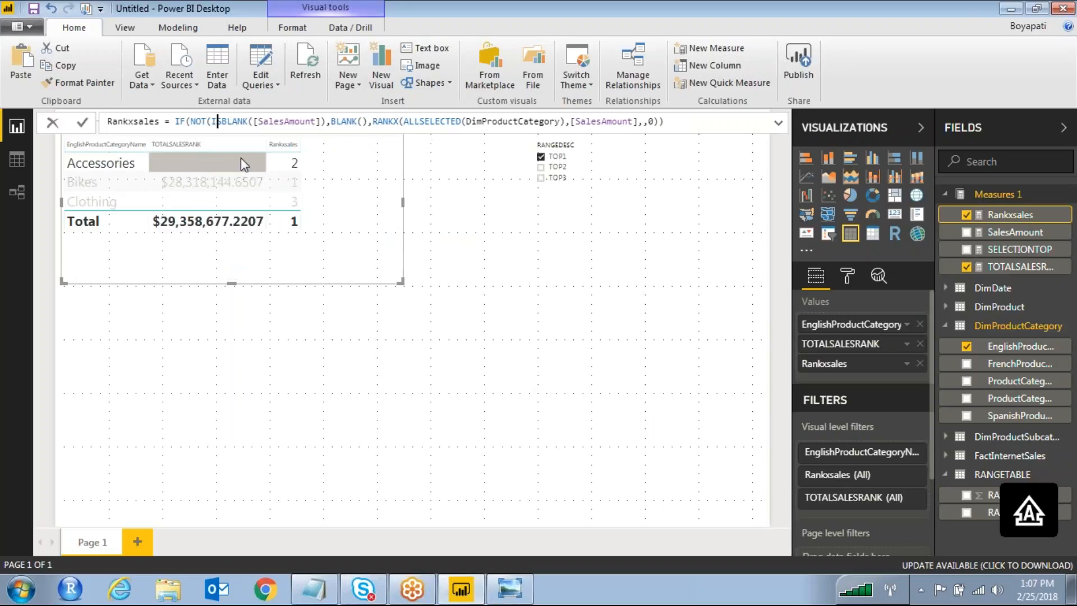
pyautogui.press('Left')
pyautogui.write(')')
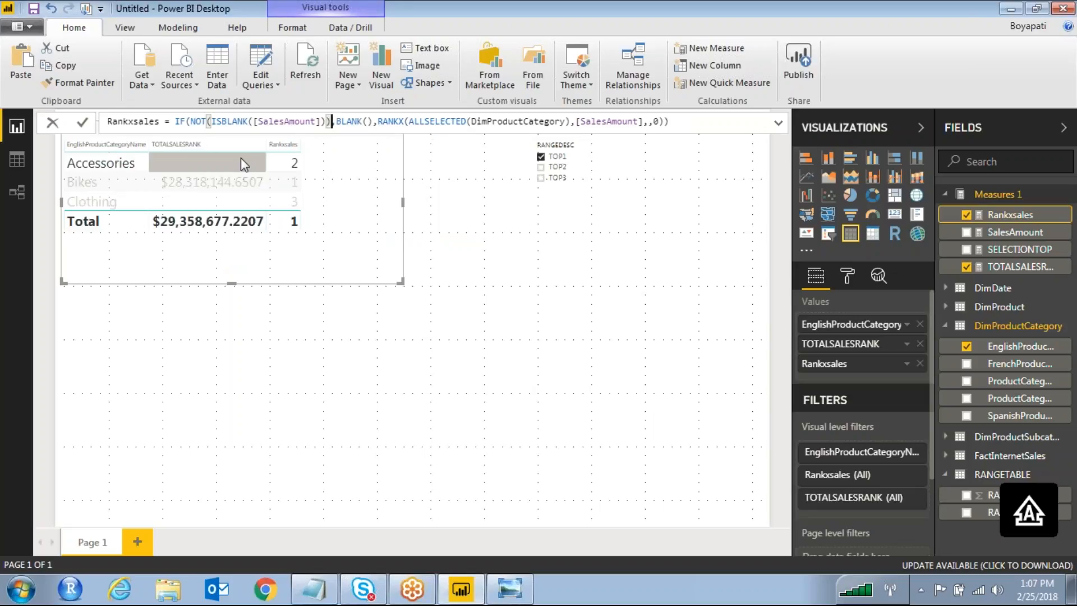
# - Swap the IF results in Rankxsales so RANKX is returned when true and BLANK() when false
pyautogui.press('Right')
pyautogui.press('Delete')
pyautogui.press('Delete')
pyautogui.press('Delete')
pyautogui.press('Delete')
pyautogui.press('Delete')
pyautogui.press('Delete')
pyautogui.press('Delete')
pyautogui.press('Delete')
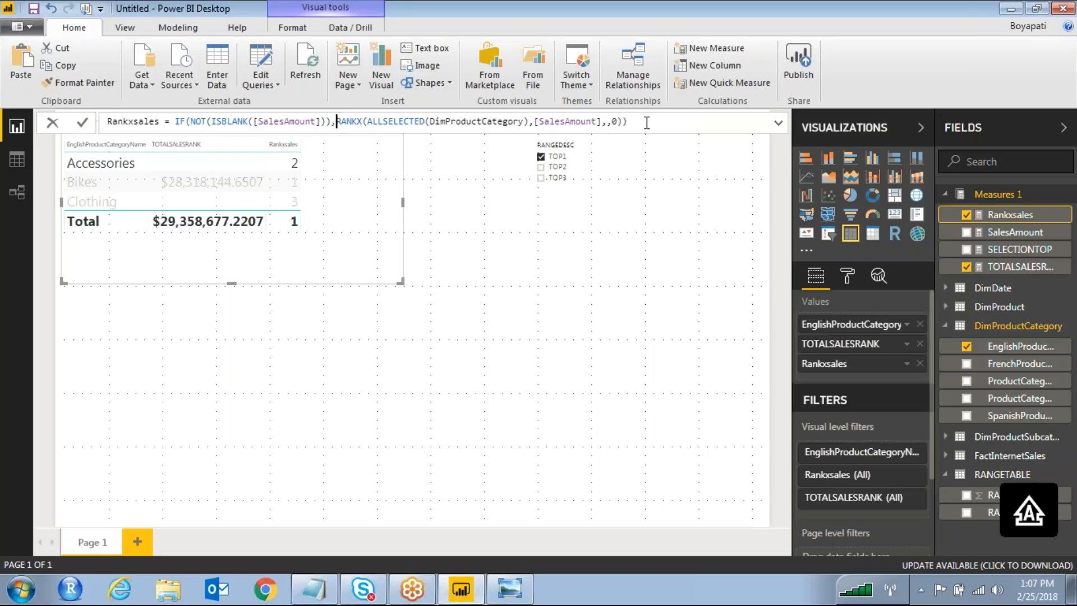
pyautogui.click(625, 121)
pyautogui.write(',BLANK(')
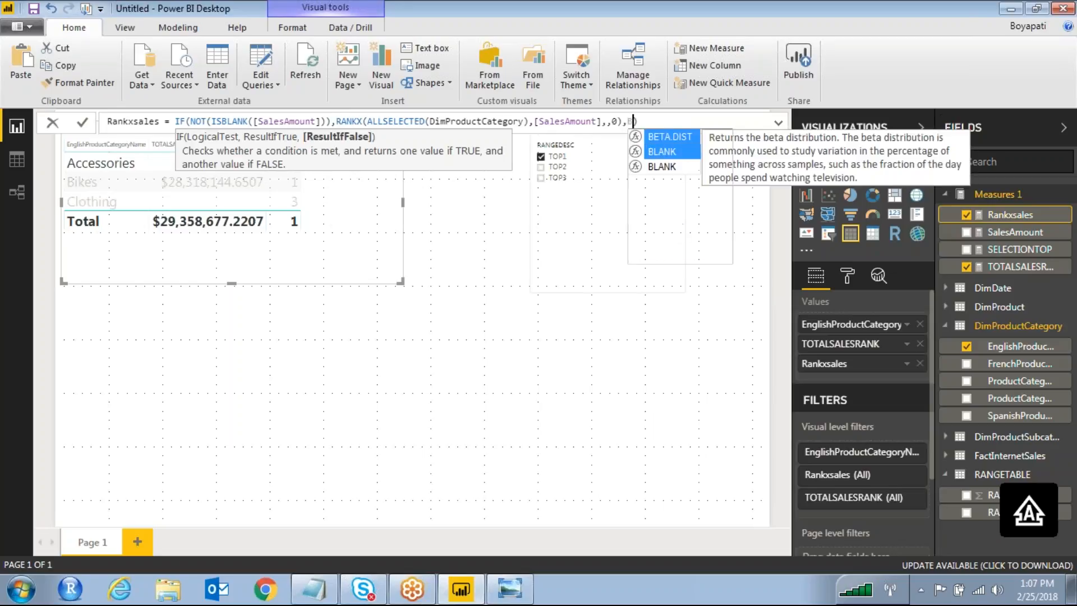
pyautogui.write(')')
pyautogui.press('Return')
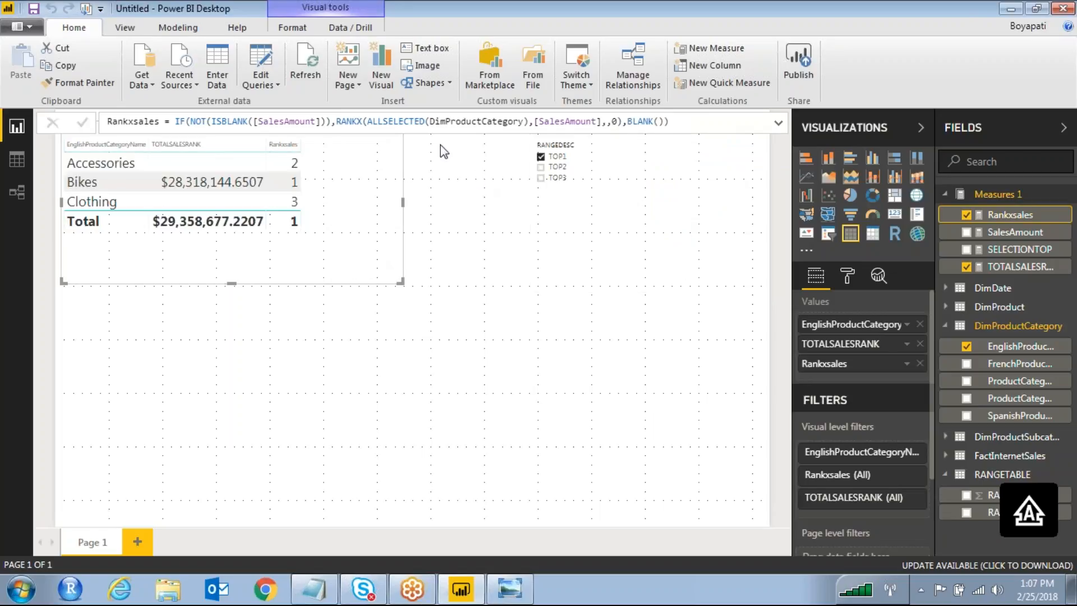
# - Restore Rankxsales to IF(ISBLANK([SalesAmount]),BLANK(),RANKX(ALLSELECTED(DimProductCategory),[SalesAmount],,0))
pyautogui.click(681, 125)
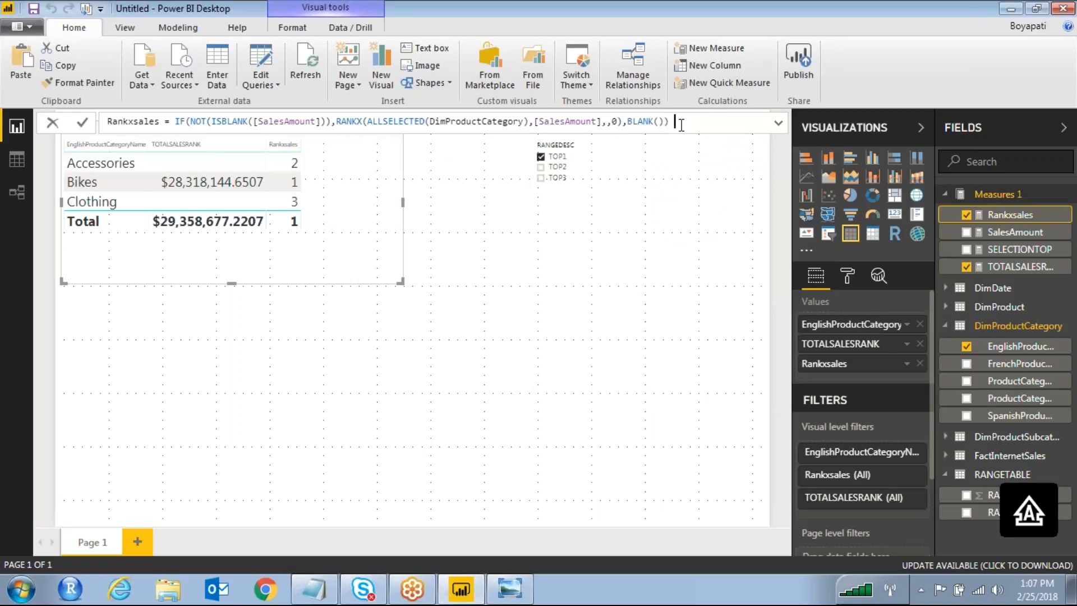
pyautogui.press('Left')
pyautogui.hotkey('shift', 'Left')
pyautogui.hotkey('shift', 'Left')
pyautogui.hotkey('shift', 'Left')
pyautogui.hotkey('shift', 'Left')
pyautogui.hotkey('shift', 'Left')
pyautogui.hotkey('shift', 'Left')
pyautogui.hotkey('shift', 'Left')
pyautogui.hotkey('shift', 'Left')
pyautogui.hotkey('ctrl', 'x')
pyautogui.hotkey('ctrl', 'Left')
pyautogui.hotkey('ctrl', 'Left')
pyautogui.hotkey('ctrl', 'Left')
pyautogui.hotkey('ctrl', 'Left')
pyautogui.hotkey('ctrl', 'Left')
pyautogui.hotkey('ctrl', 'Left')
pyautogui.hotkey('ctrl', 'Left')
pyautogui.hotkey('ctrl', 'Left')
pyautogui.hotkey('ctrl', 'v')
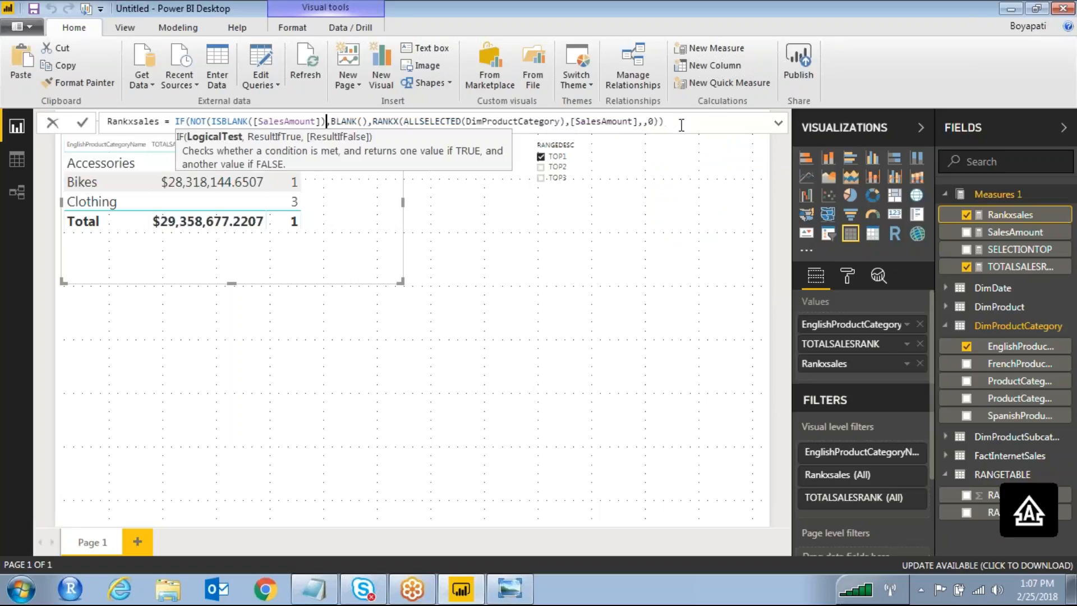
pyautogui.press('BackSpace')
pyautogui.press('BackSpace')
pyautogui.press('BackSpace')
pyautogui.press('BackSpace')
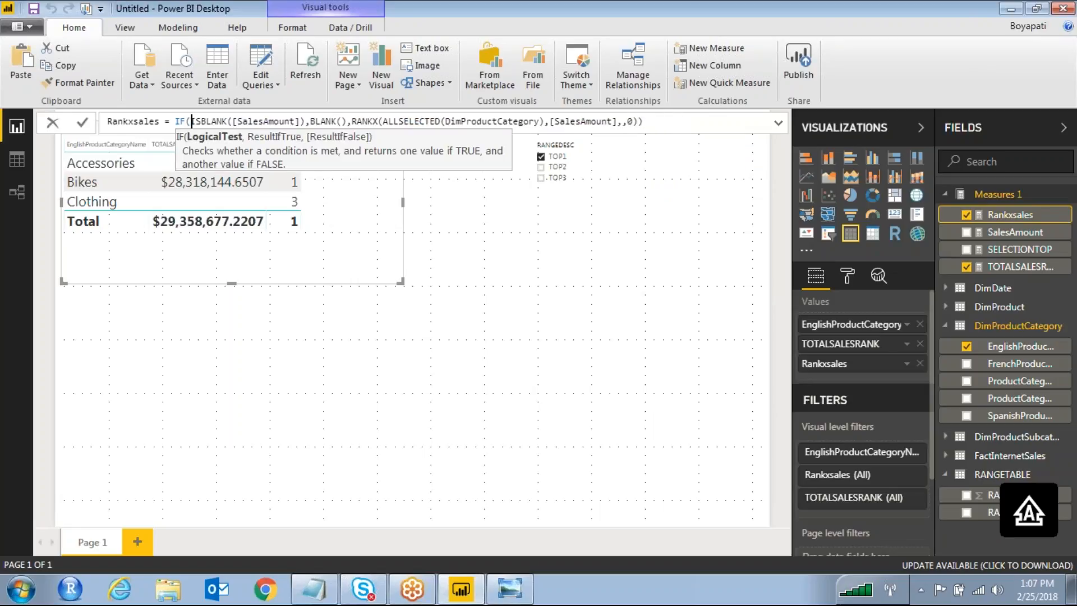
pyautogui.press('Return')
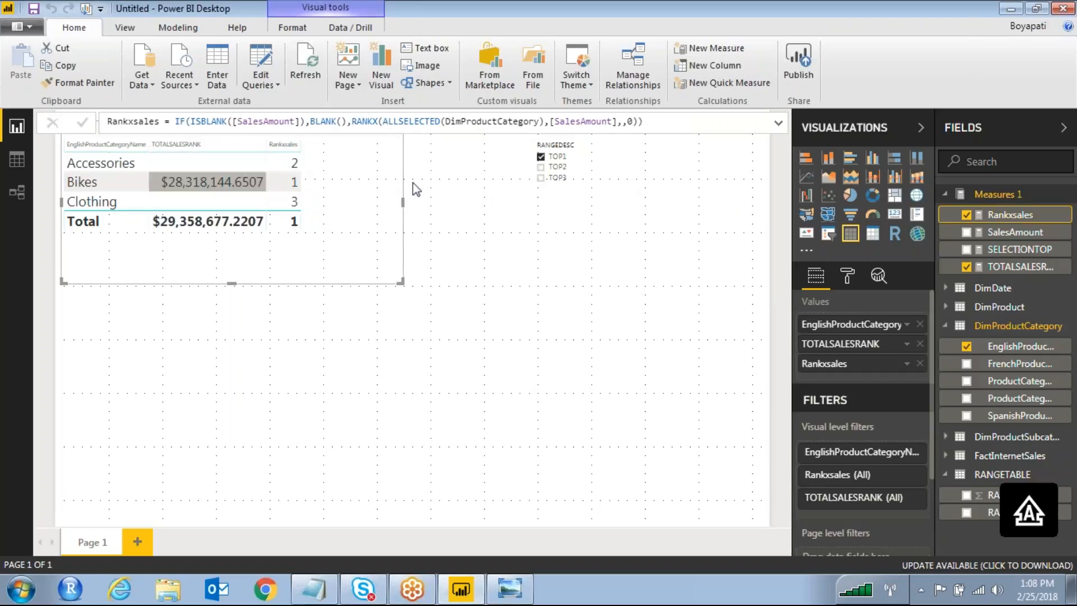
# - Wrap the existing IF expression of the TOTALSALESRANK measure in a new IF(ISBLANK( ) test
pyautogui.click(1017, 268)
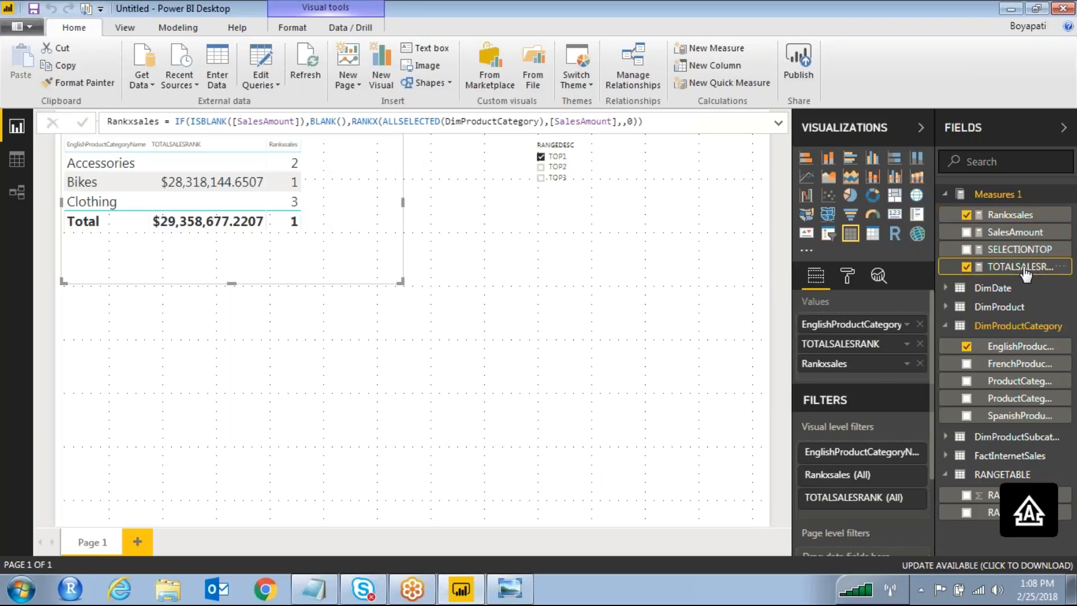
pyautogui.click(198, 125)
pyautogui.write('IF(')
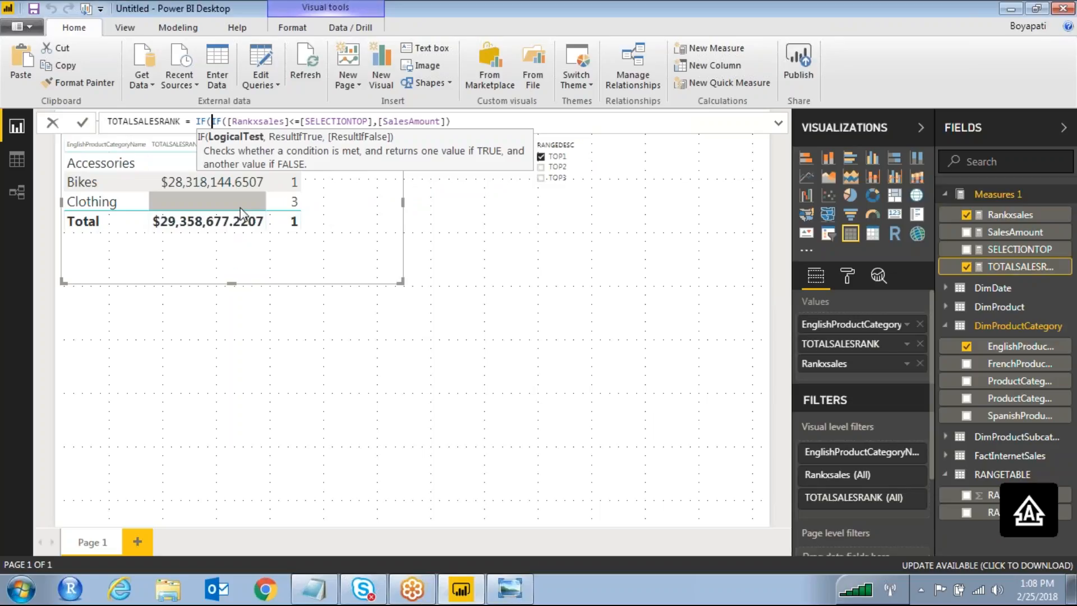
pyautogui.write('ISBLANK')
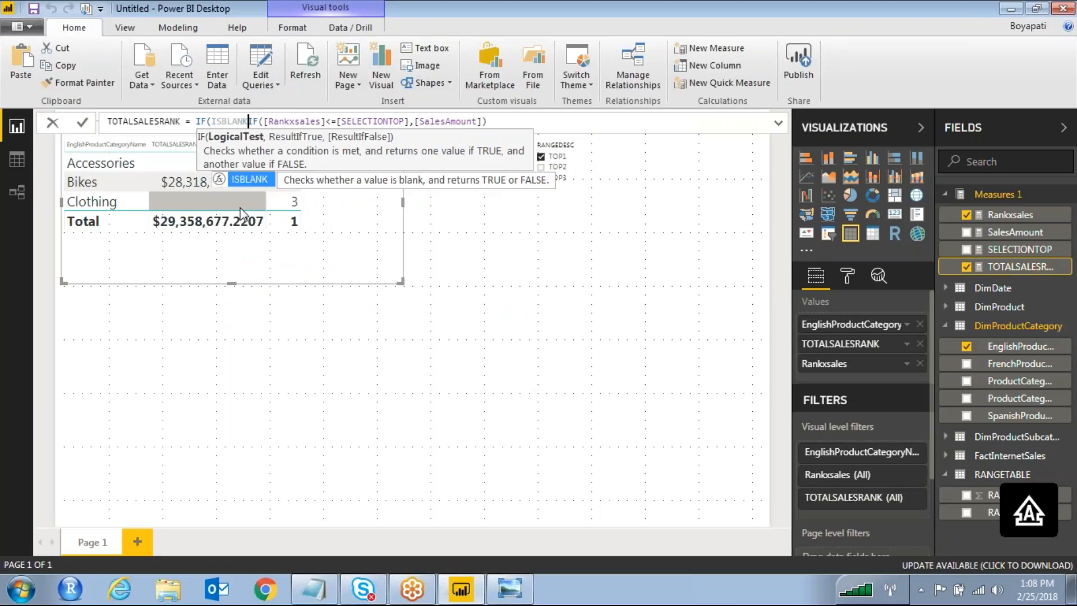
pyautogui.write('(')
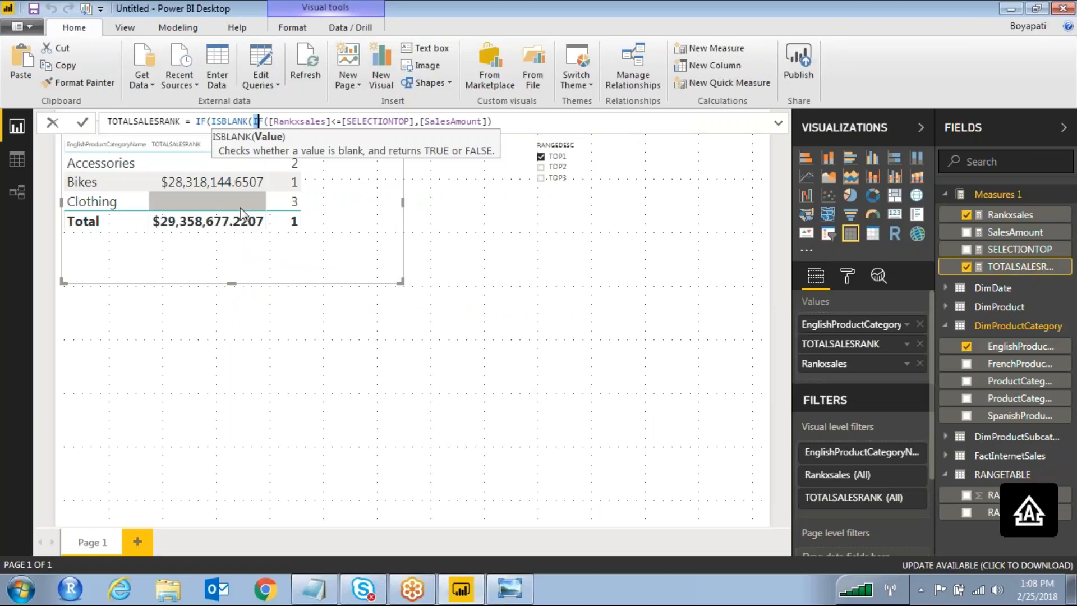
pyautogui.hotkey('shift', 'Right')
pyautogui.hotkey('shift', 'Right')
pyautogui.hotkey('shift', 'Right')
pyautogui.hotkey('shift', 'Right')
pyautogui.hotkey('shift', 'Right')
pyautogui.hotkey('shift', 'Right')
pyautogui.hotkey('shift', 'Right')
pyautogui.hotkey('shift', 'Right')
pyautogui.hotkey('shift', 'Right')
pyautogui.hotkey('shift', 'Right')
pyautogui.hotkey('shift', 'Right')
pyautogui.hotkey('shift', 'Right')
pyautogui.hotkey('shift', 'Right')
pyautogui.hotkey('shift', 'Right')
pyautogui.hotkey('shift', 'Right')
pyautogui.hotkey('shift', 'Right')
pyautogui.hotkey('shift', 'Right')
pyautogui.hotkey('shift', 'Right')
pyautogui.hotkey('shift', 'Right')
pyautogui.hotkey('shift', 'Right')
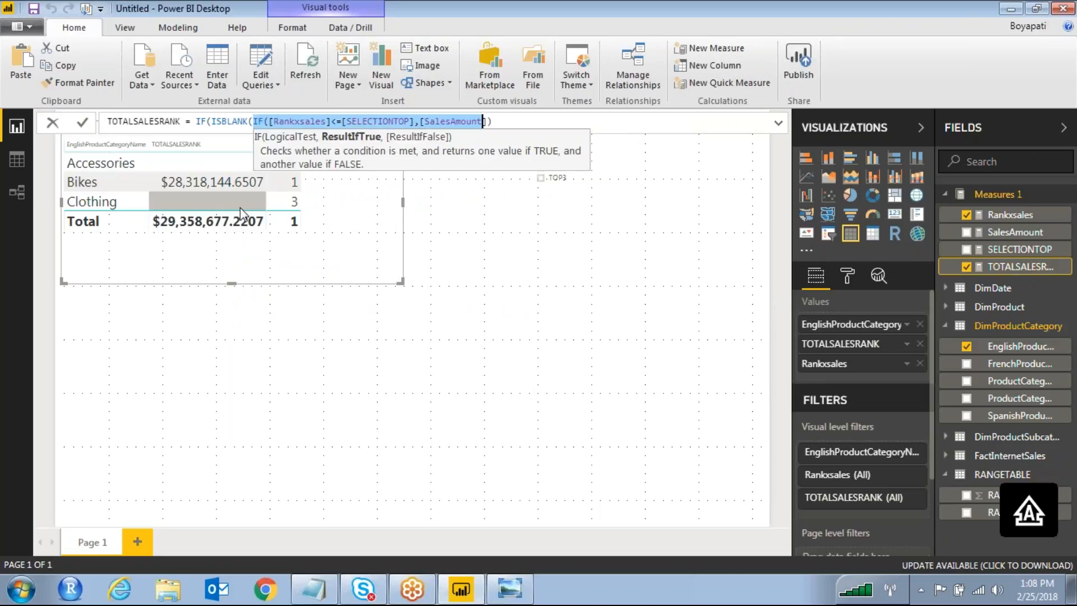
pyautogui.hotkey('shift', 'Right')
pyautogui.hotkey('shift', 'Right')
pyautogui.press('Right')
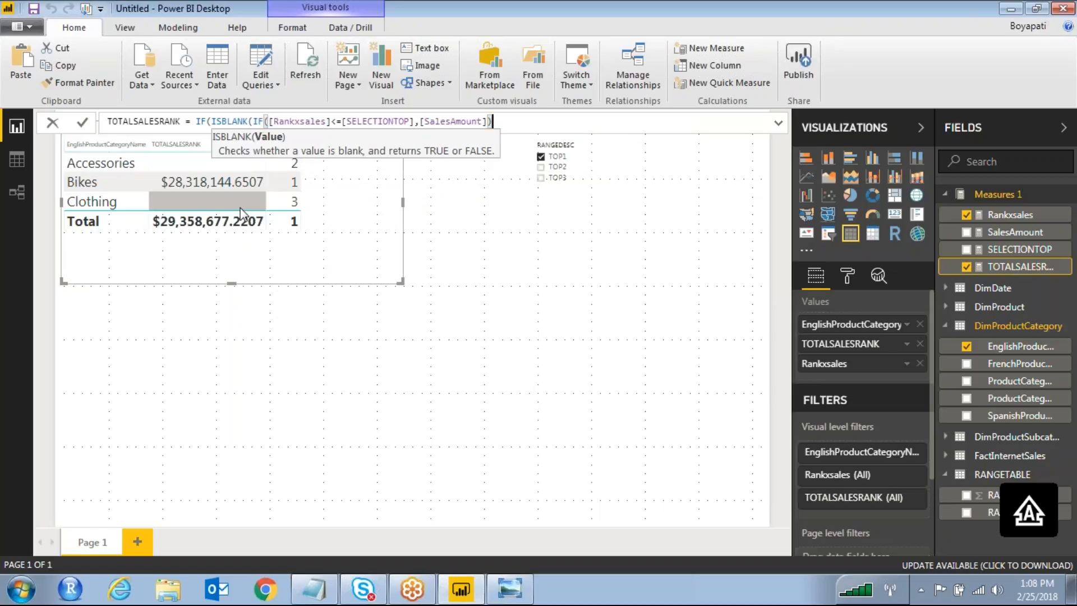
pyautogui.write(')')
# - Complete TOTALSALESRANK with BLANK() as the true result and IF([Rankxsales]<=[SELECTIONTOP],[SalesAmount]) as the false result
pyautogui.write(',BLANK')
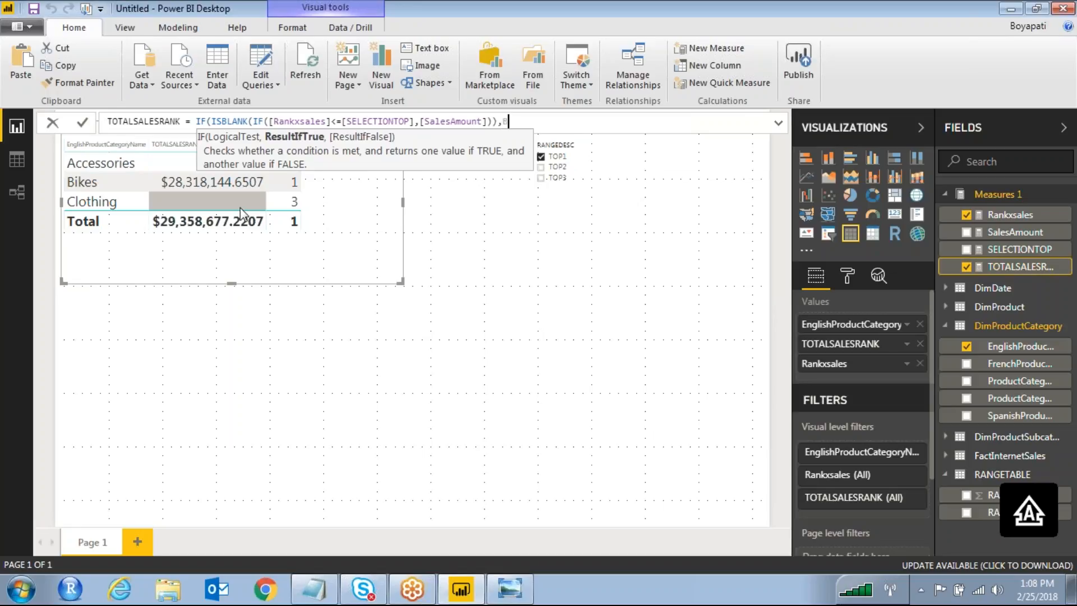
pyautogui.write('(),')
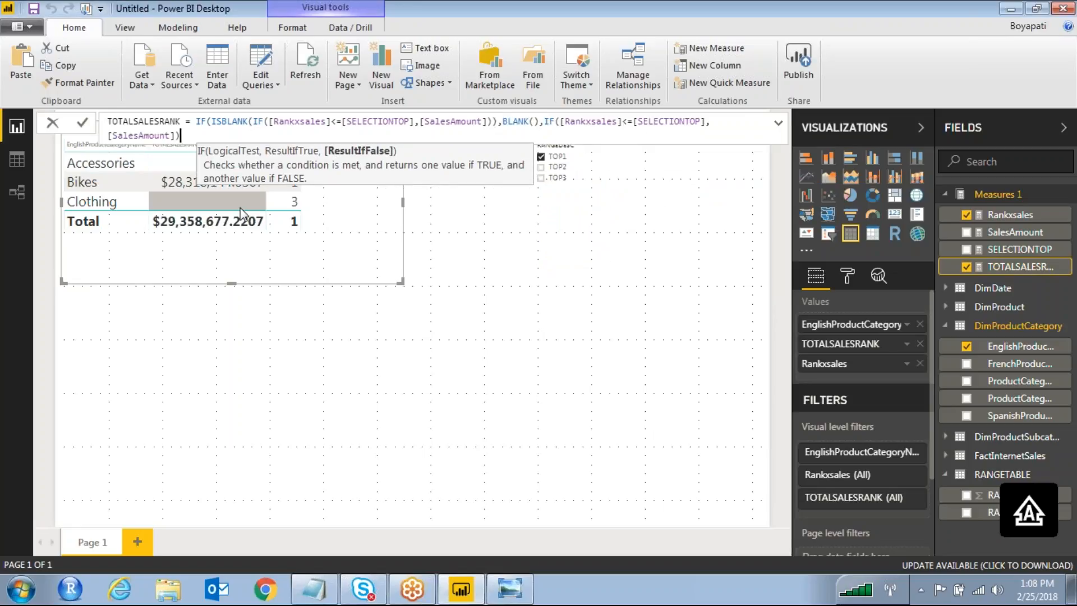
pyautogui.write(')')
pyautogui.press('Return')
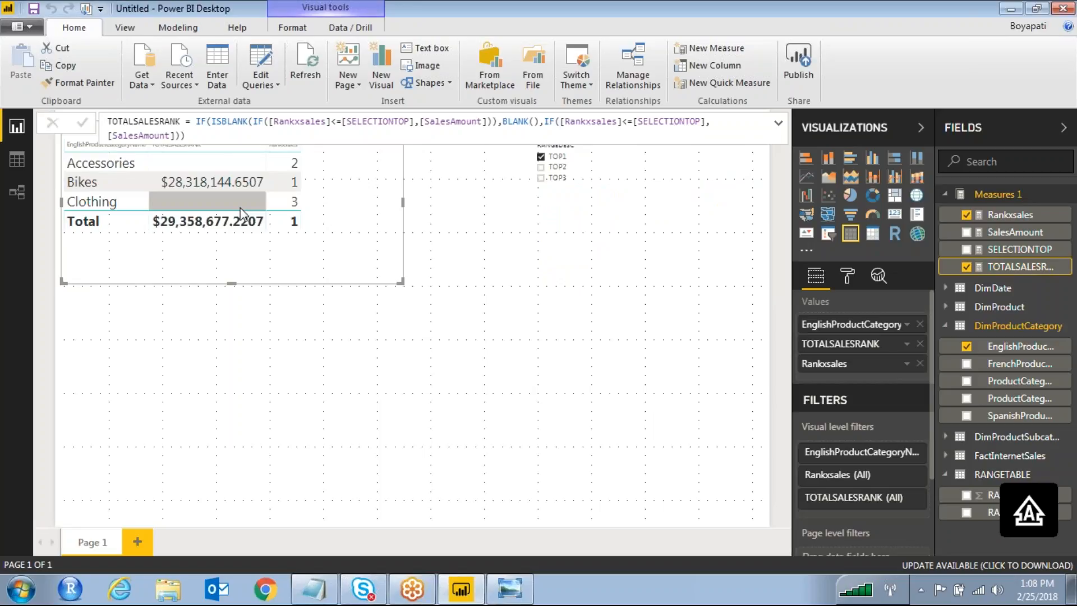
pyautogui.click(513, 137)
pyautogui.press('Return')
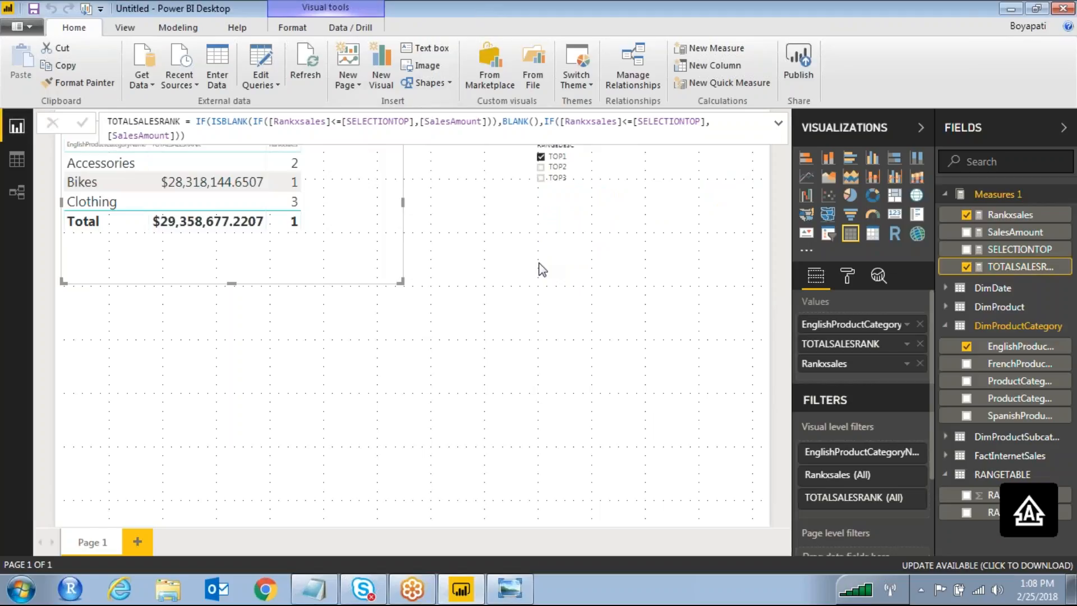
# - Check the category table and review the TOTALSALESRANK formula
pyautogui.click(566, 307)
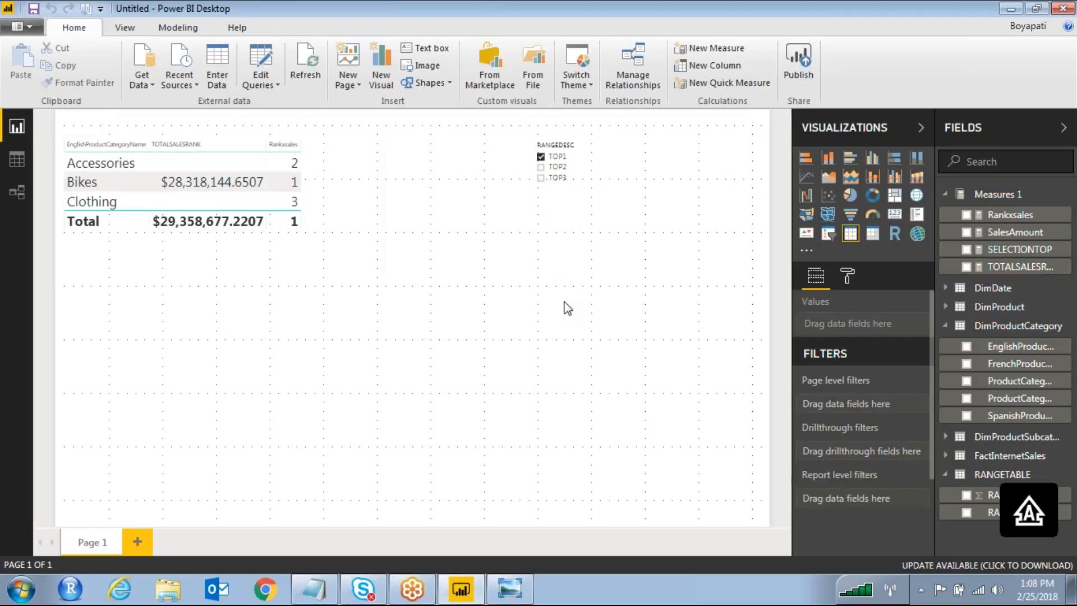
pyautogui.click(331, 208)
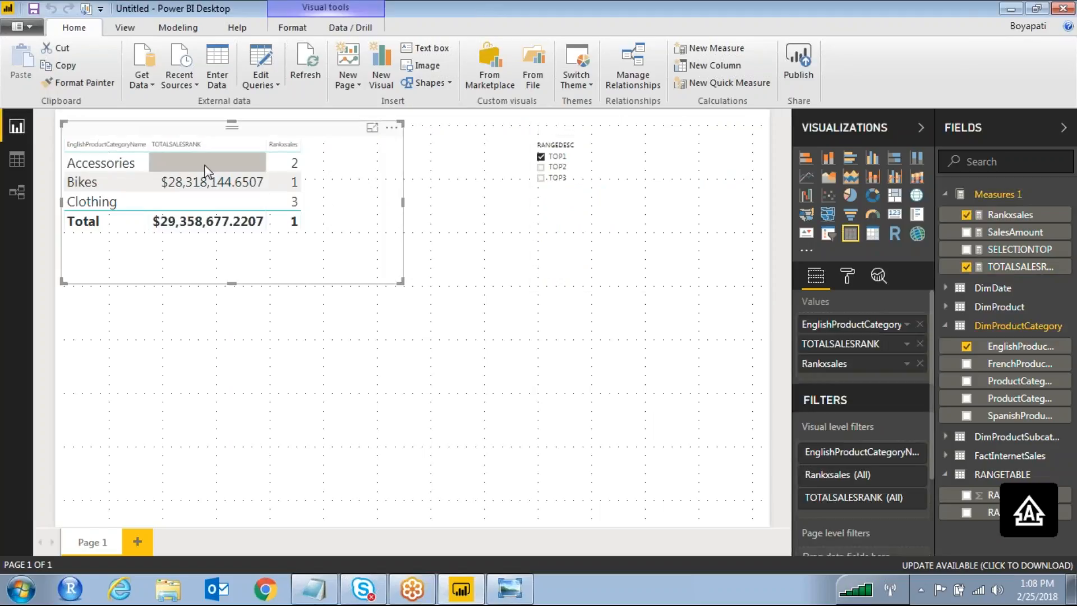
pyautogui.click(1031, 268)
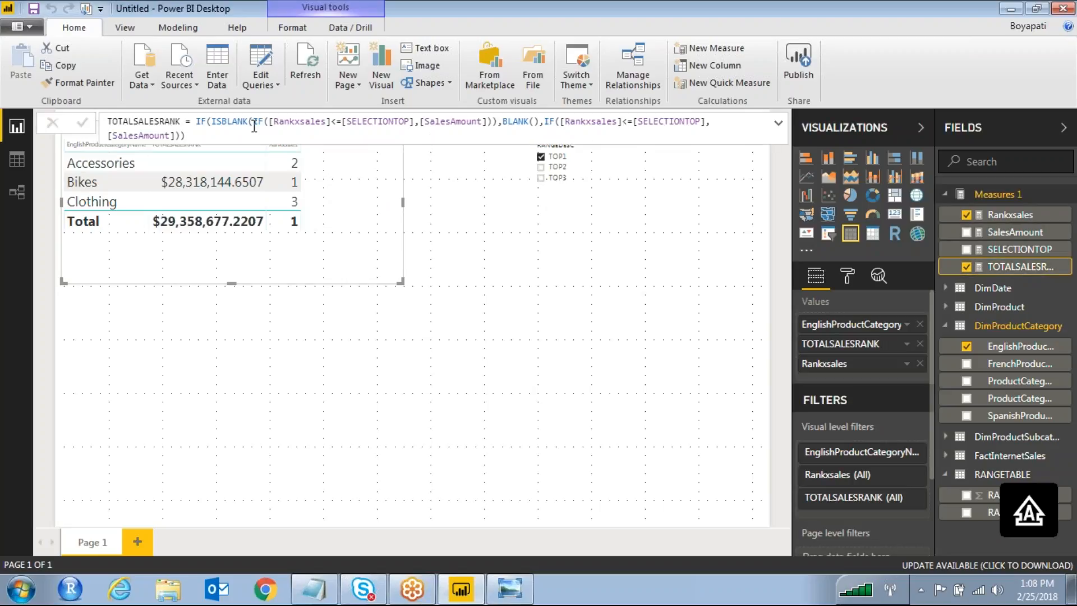
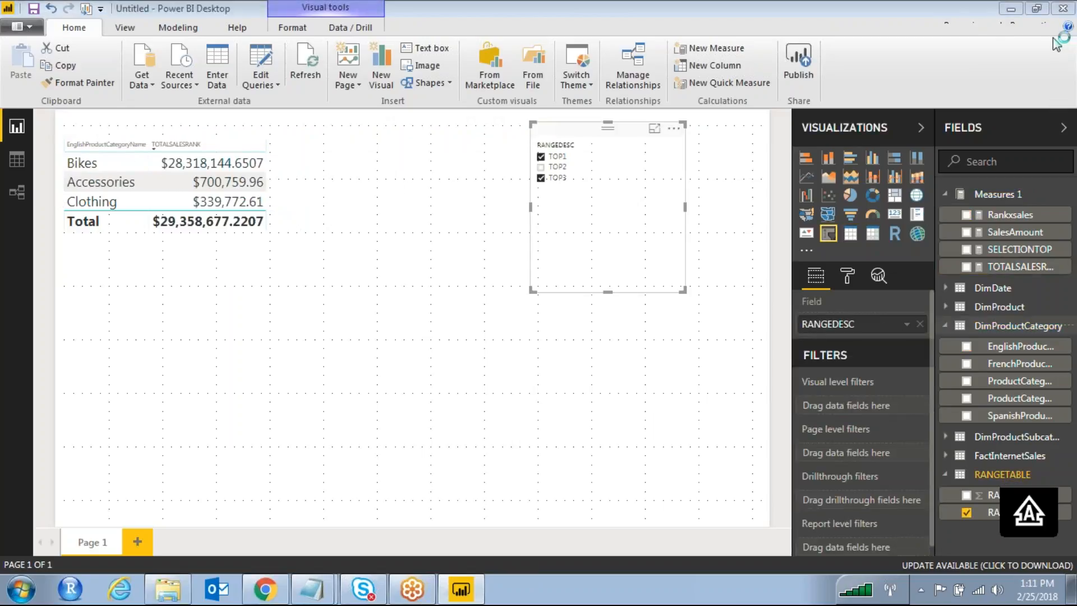
# - Add Rankxsales to the category table and sort the table by TOTALSALESRANK
pyautogui.click(322, 226)
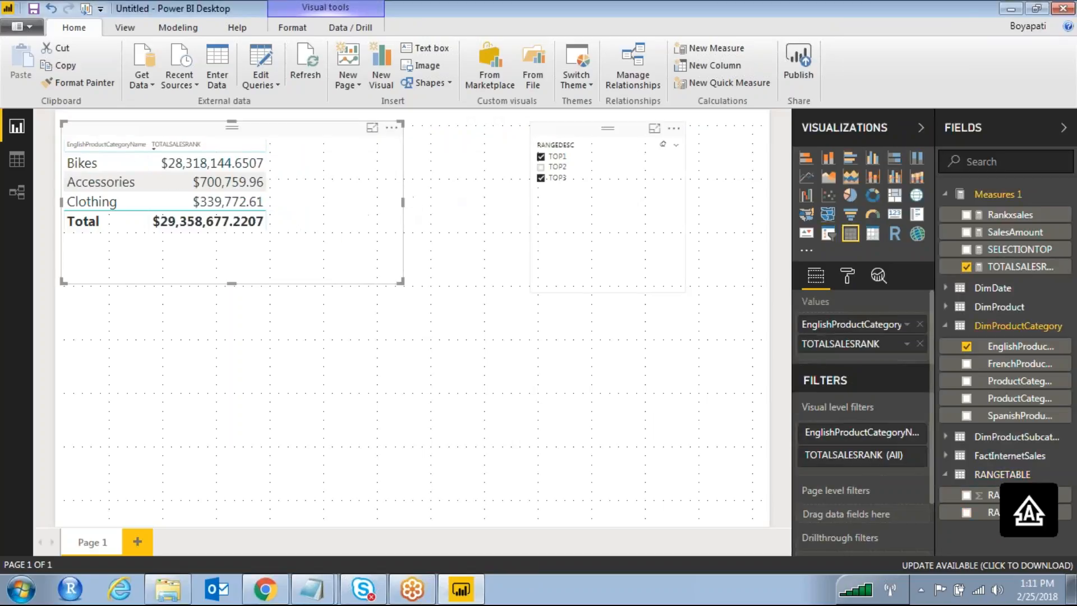
pyautogui.click(966, 214)
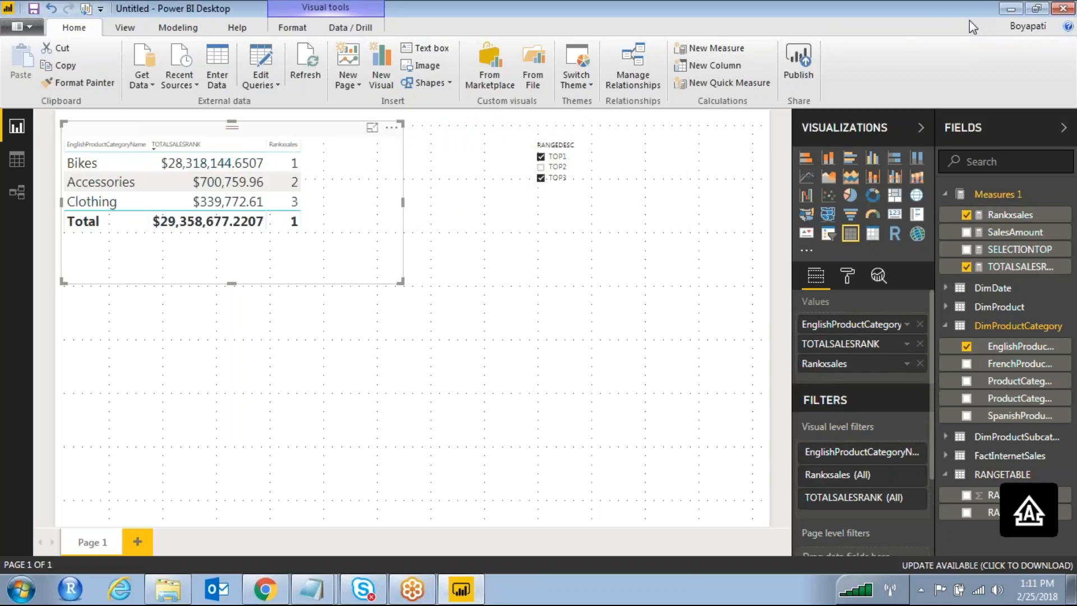
pyautogui.click(392, 127)
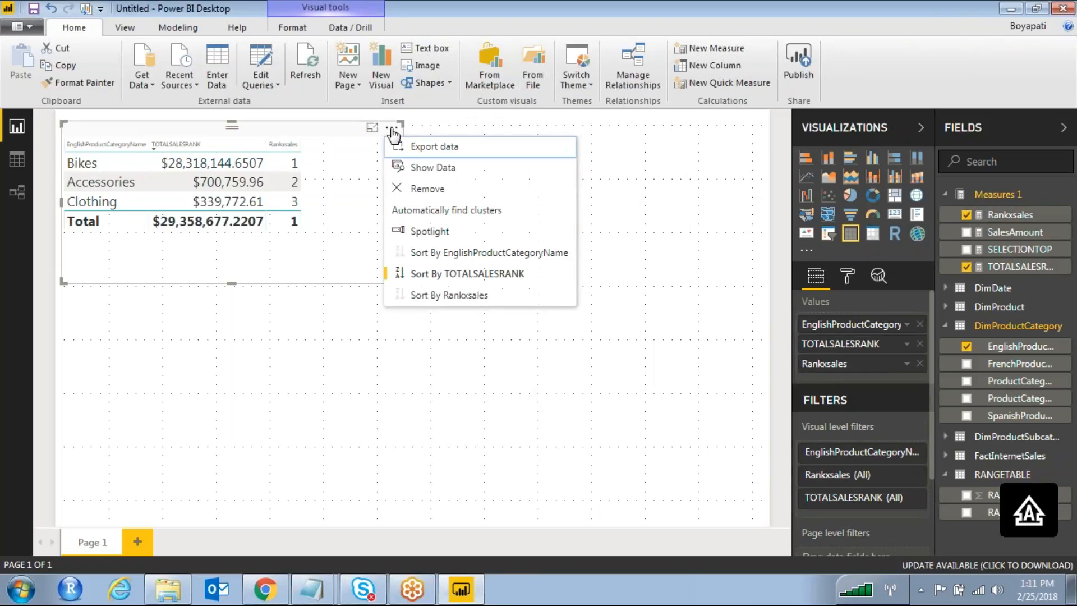
pyautogui.click(485, 274)
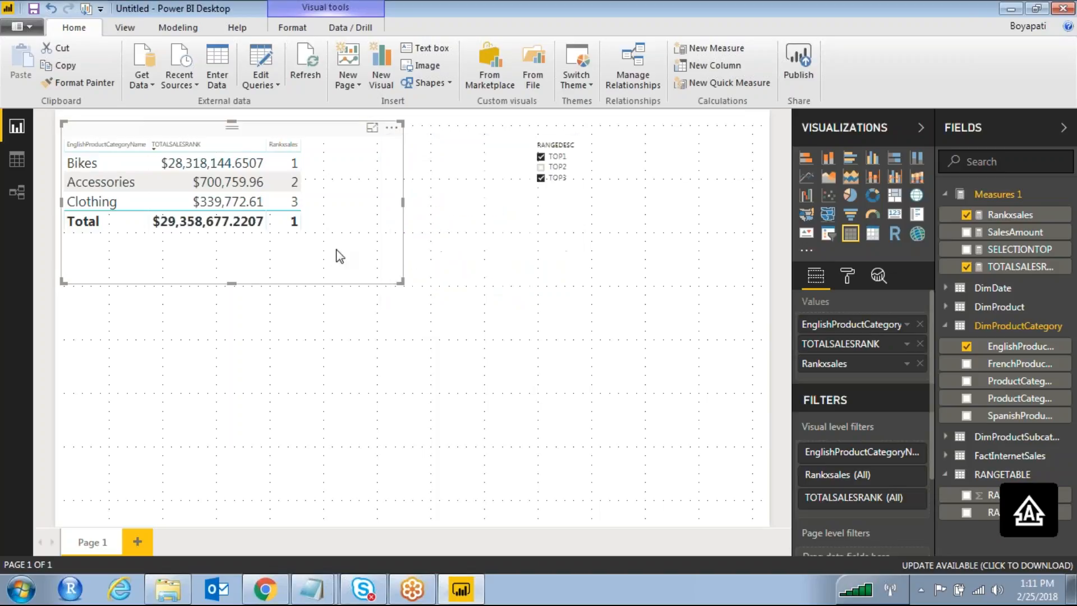
# - Leave only TOP1 selected in the RANGEDESC slicer
pyautogui.click(543, 178)
pyautogui.click(539, 157)
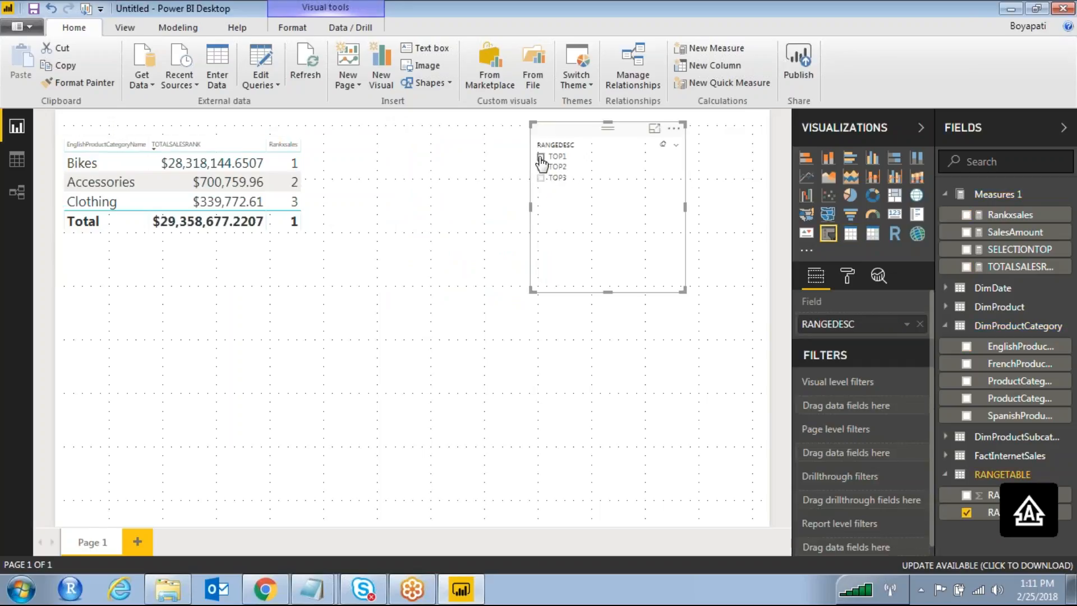
# - Remove Rankxsales from the category table and select TOP2 alongside TOP1 in the RANGEDESC slicer
pyautogui.click(349, 200)
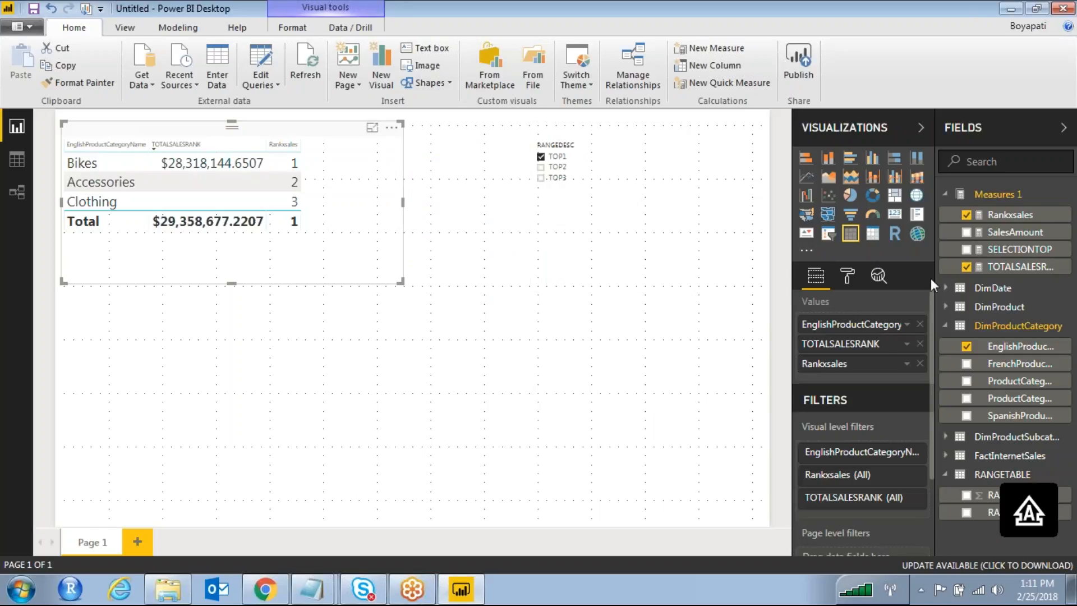
pyautogui.click(965, 216)
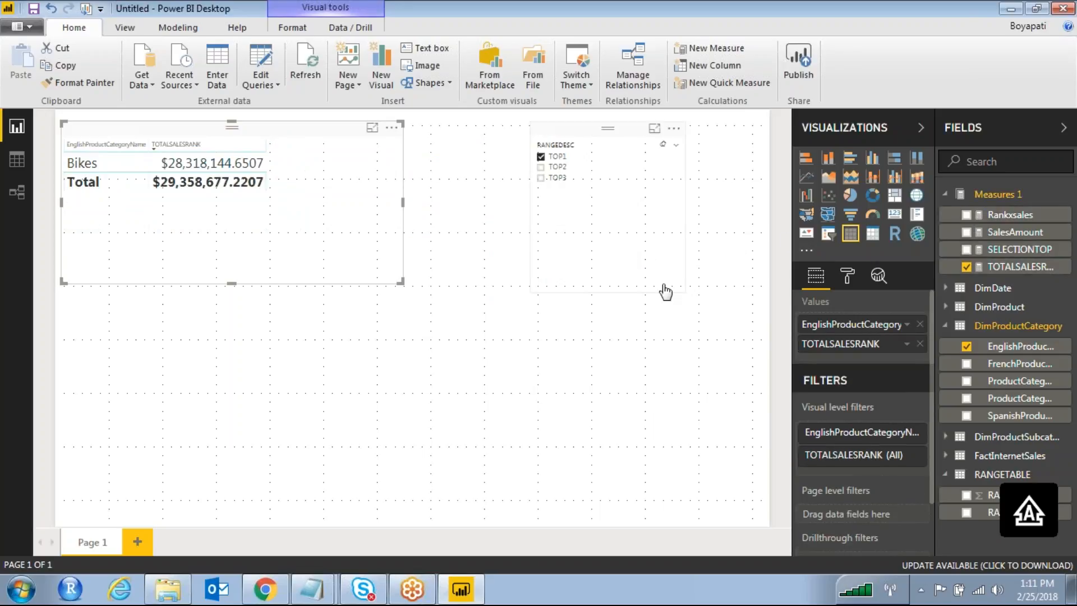
pyautogui.click(541, 166)
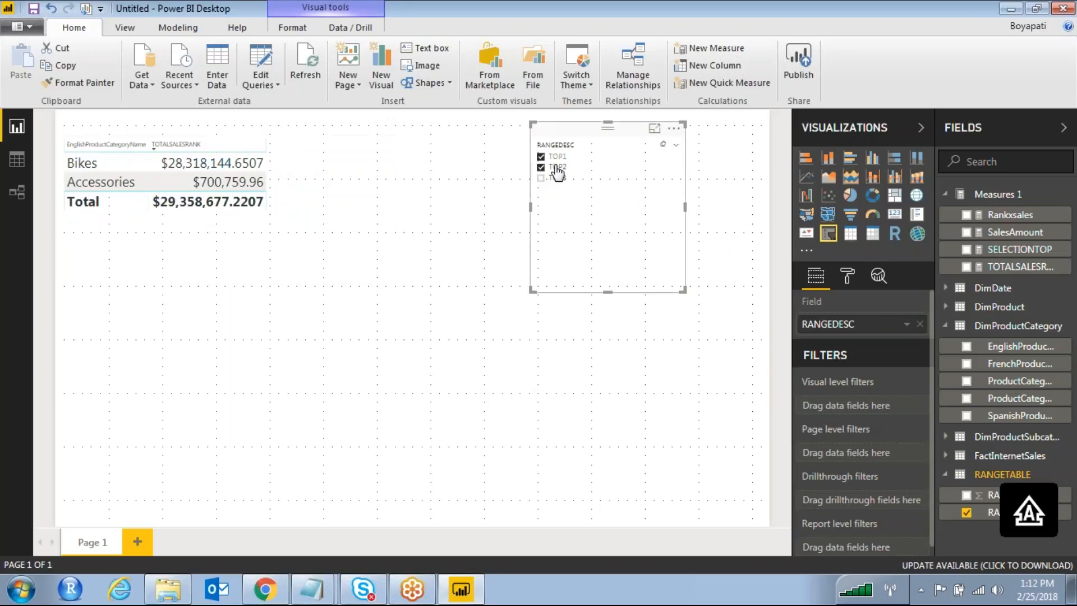
# - Leave only TOP3 selected in the RANGEDESC slicer
pyautogui.click(541, 178)
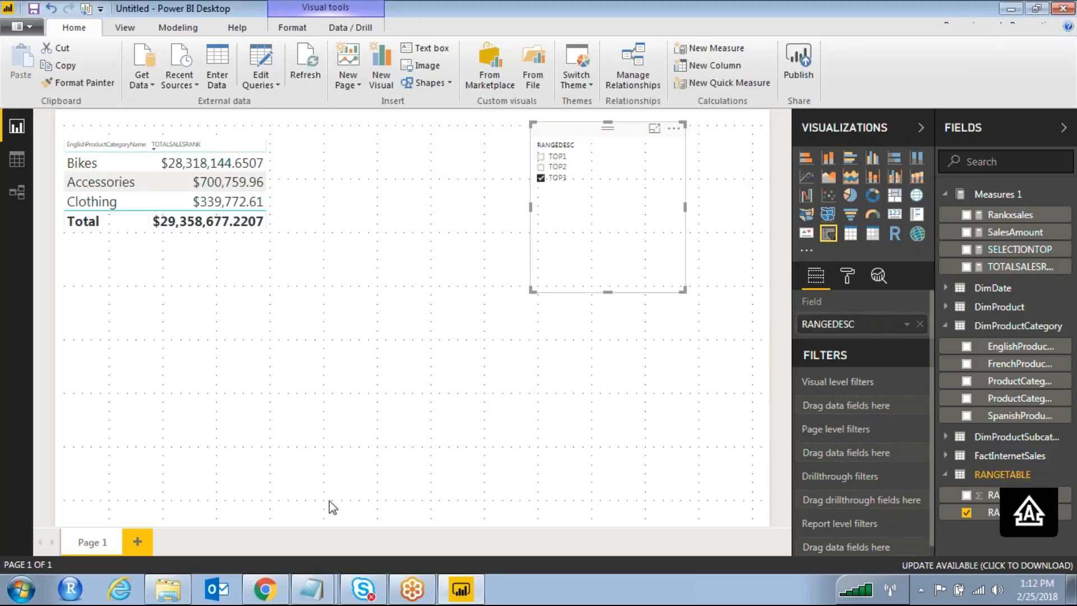
# - Switch to the untitled Notepad notes and review the listed functions from ALLSelected and values through Hasonevalue, isblank, If and summerized
pyautogui.moveTo(311, 589)
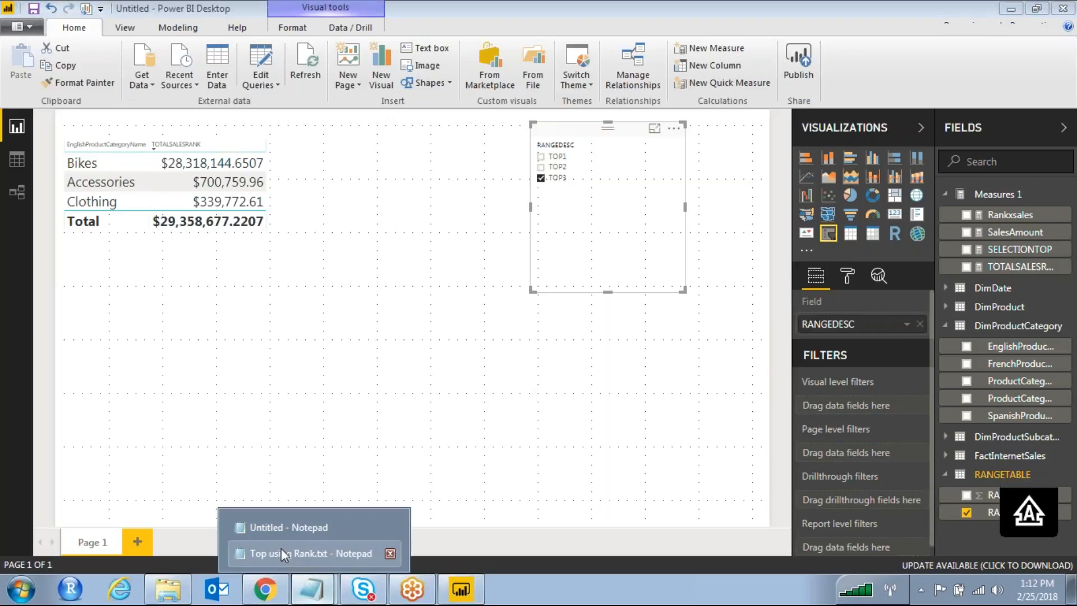
pyautogui.click(288, 525)
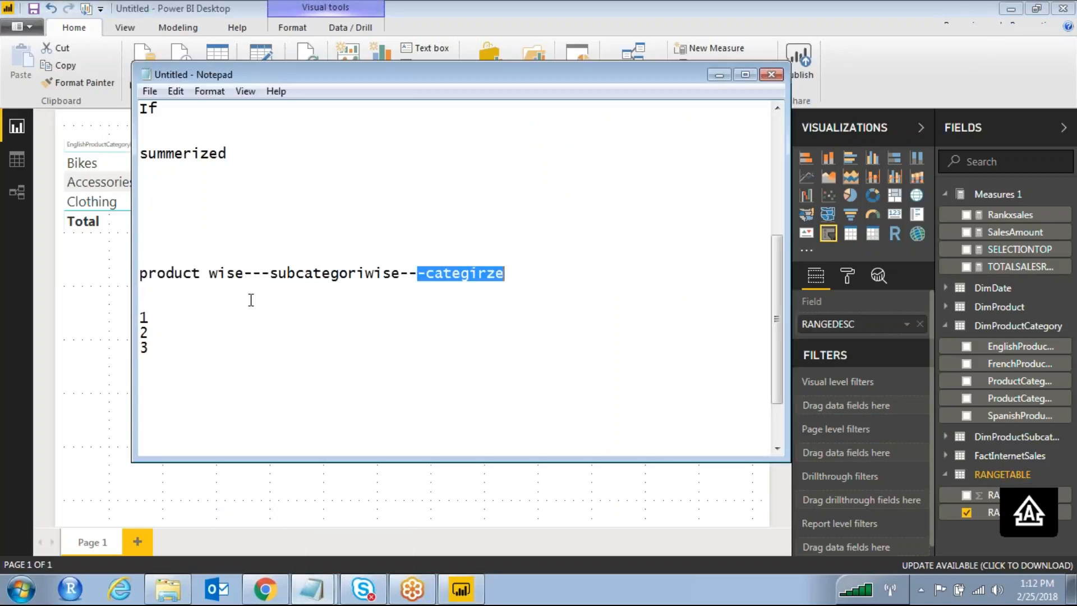
pyautogui.scroll(5, 250, 301)
pyautogui.doubleClick(216, 245)
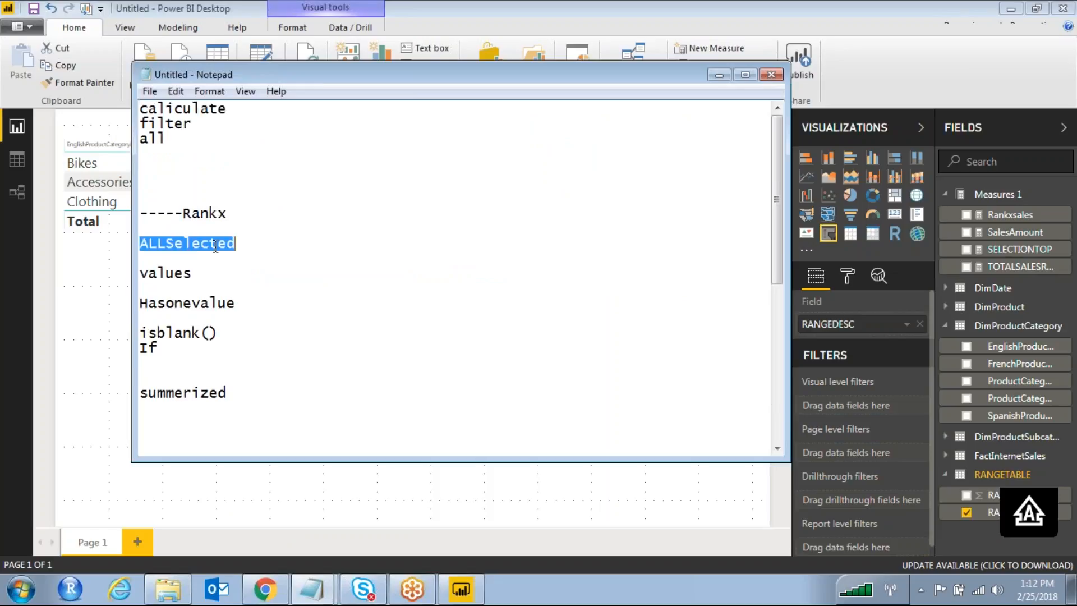
pyautogui.doubleClick(175, 275)
pyautogui.doubleClick(184, 303)
pyautogui.doubleClick(192, 332)
pyautogui.click(166, 348)
pyautogui.moveTo(198, 365); pyautogui.dragTo(107, 293)
pyautogui.doubleClick(254, 399)
pyautogui.click(110, 318)
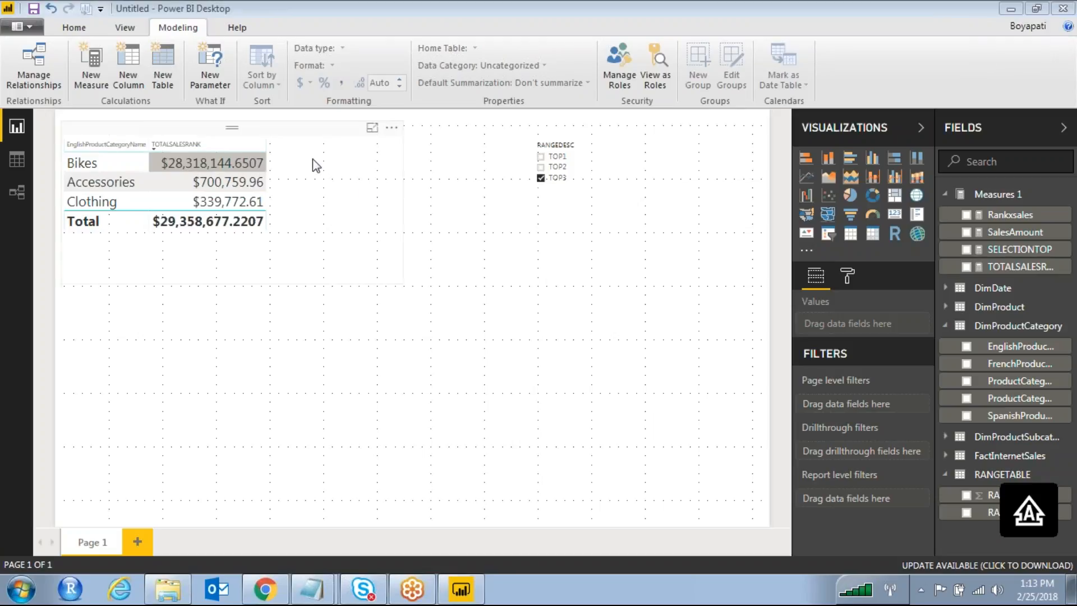
# - Create a new calculated table in Power BI and start its formula with SUMMARIZE over FactInternetSales
pyautogui.click(456, 358)
pyautogui.click(161, 65)
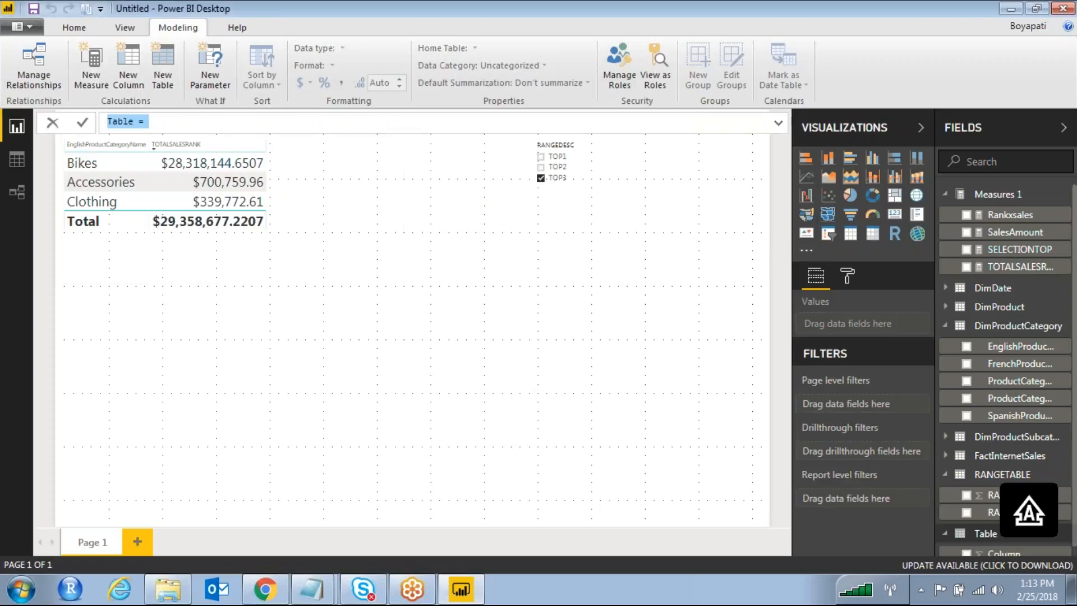
pyautogui.click(174, 122)
pyautogui.write('SUMM')
pyautogui.press('Tab')
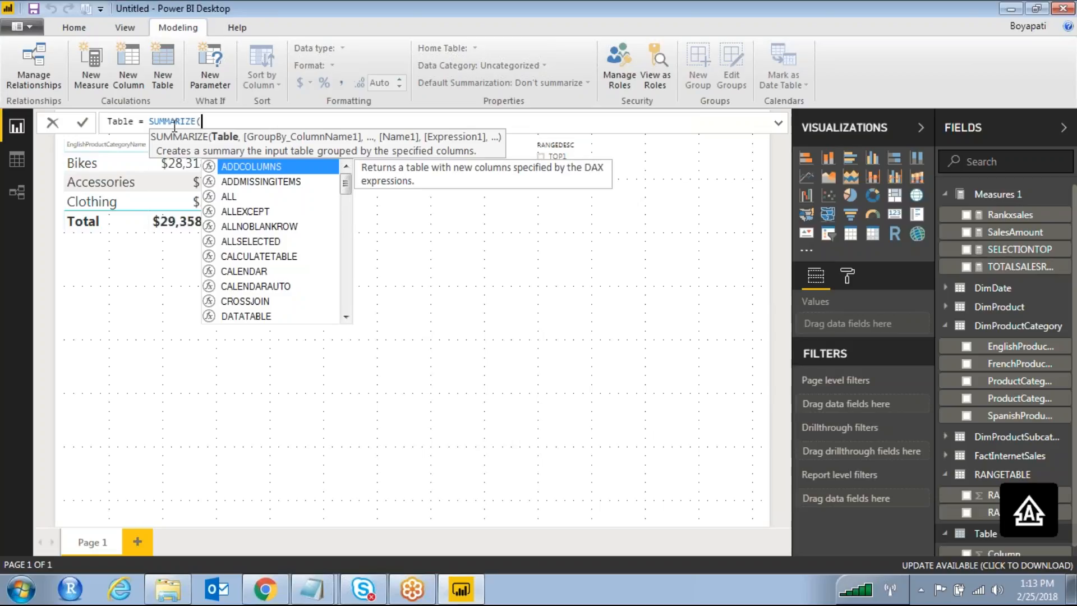
pyautogui.write('FACT')
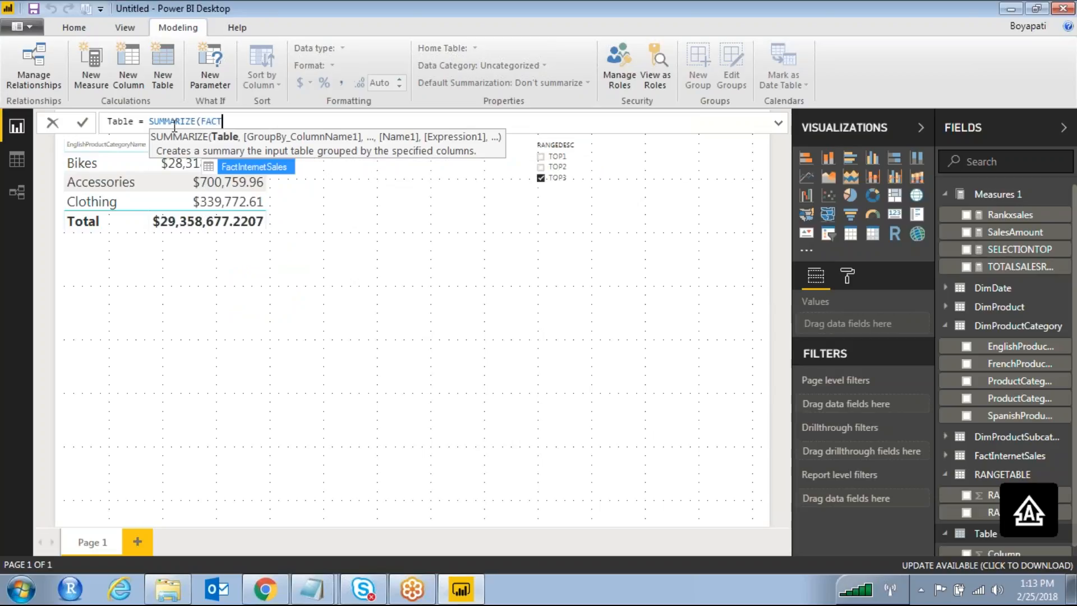
pyautogui.press('Tab')
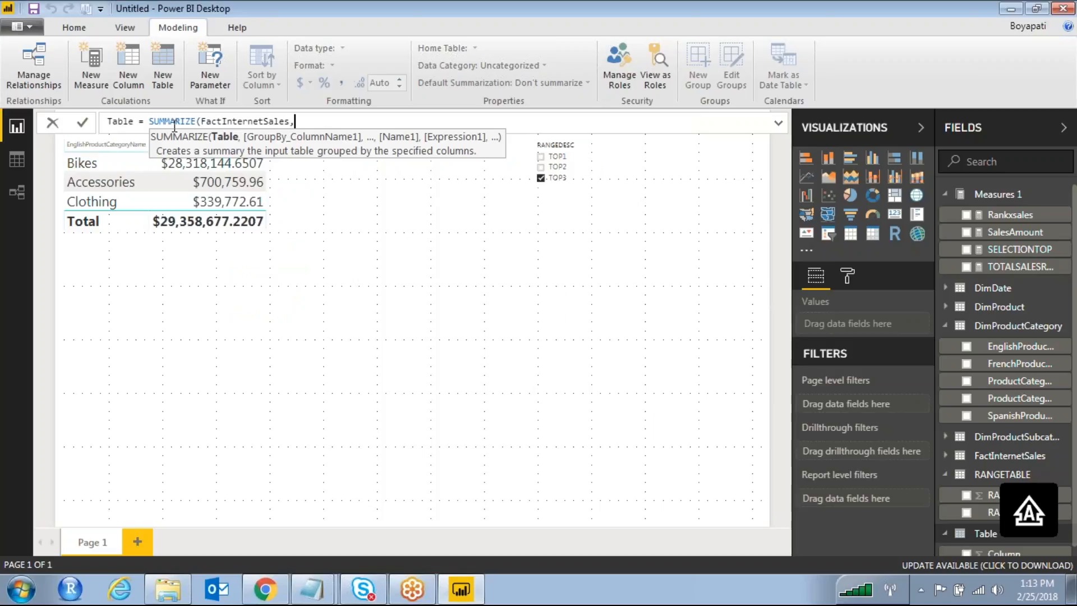
pyautogui.write(',')
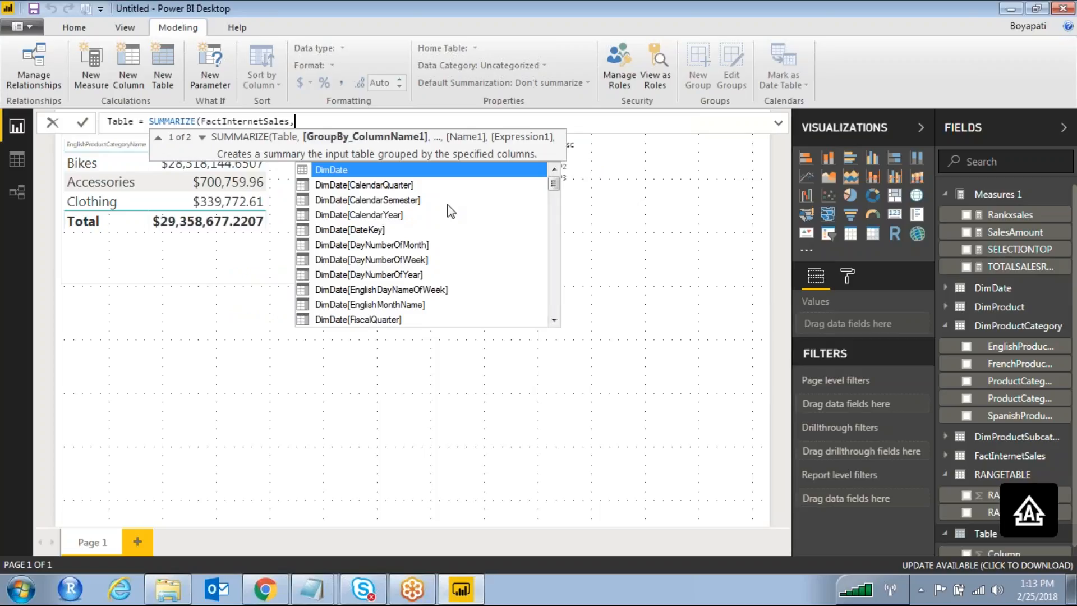
# - Add DimProductCategory[EnglishProductCategoryName] as the group-by column of the SUMMARIZE formula
pyautogui.moveTo(554, 191); pyautogui.dragTo(553, 198)
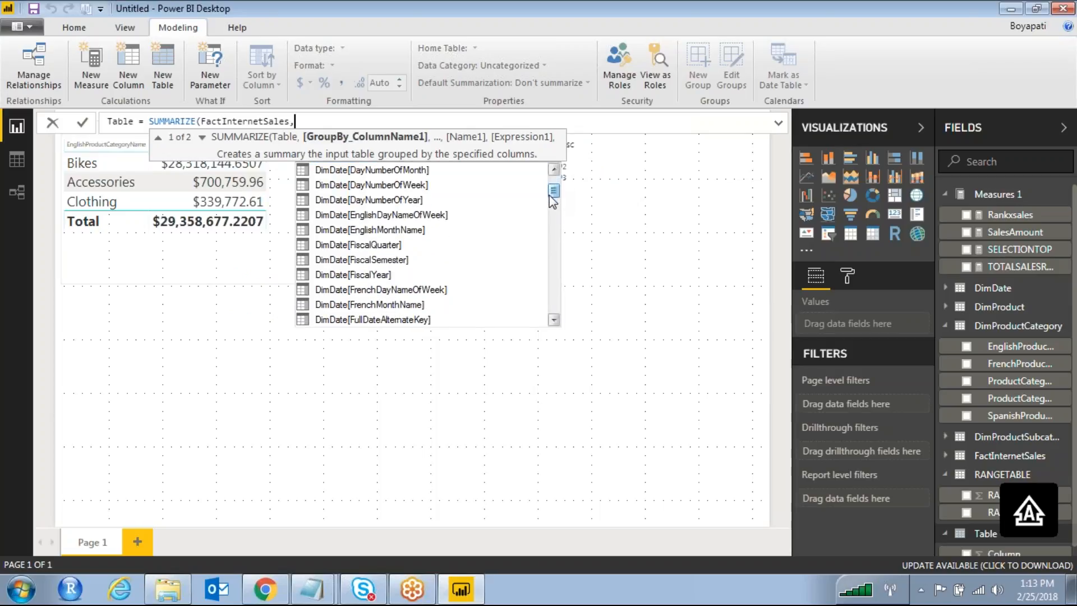
pyautogui.write('DIM')
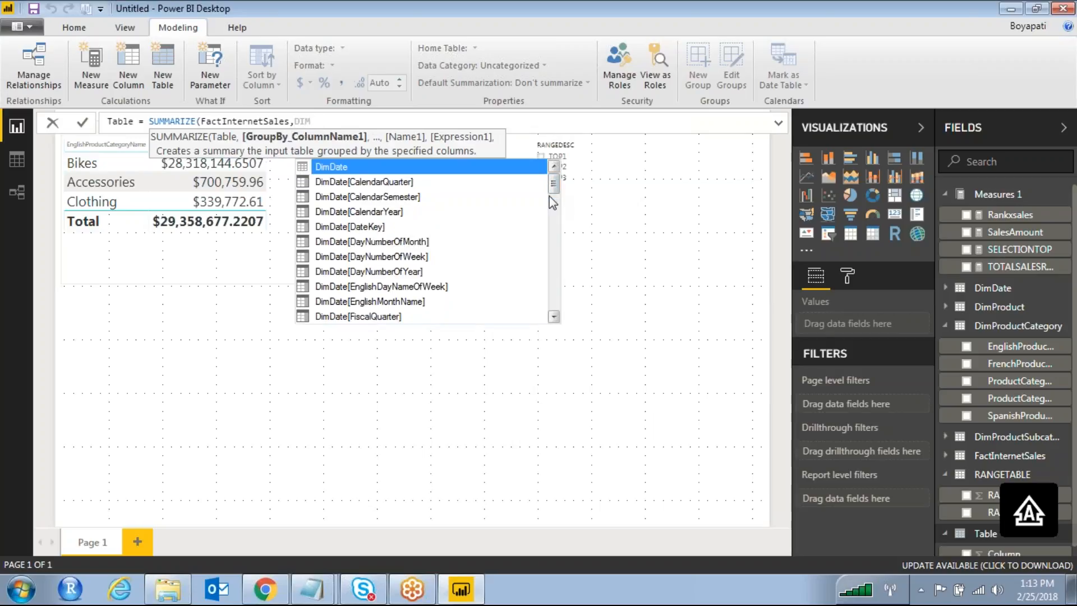
pyautogui.write('PRO')
pyautogui.press('Down')
pyautogui.press('Down')
pyautogui.press('Down')
pyautogui.press('Down')
pyautogui.press('Down')
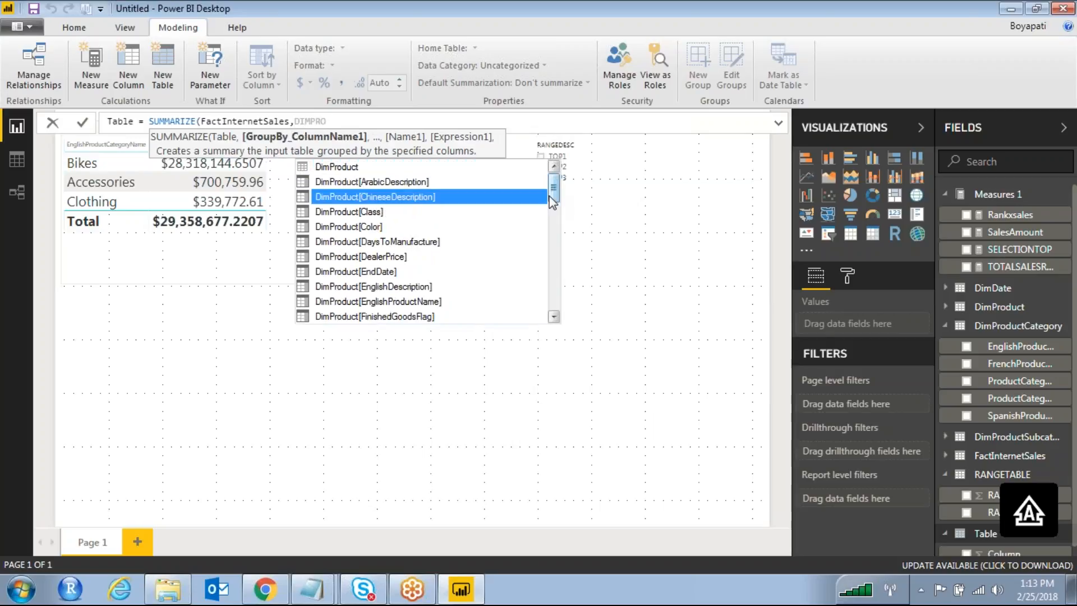
pyautogui.press('pagedown')
pyautogui.press('pagedown')
pyautogui.press('Down')
pyautogui.press('Down')
pyautogui.press('Down')
pyautogui.press('Down')
pyautogui.press('Up')
pyautogui.press('Up')
pyautogui.press('Down')
pyautogui.press('Down')
pyautogui.press('Down')
pyautogui.press('Down')
pyautogui.press('Down')
pyautogui.press('Down')
pyautogui.press('Down')
pyautogui.press('Down')
pyautogui.press('Down')
pyautogui.press('Down')
pyautogui.press('Down')
pyautogui.press('Down')
pyautogui.press('Down')
pyautogui.press('Down')
pyautogui.press('Down')
pyautogui.press('Down')
pyautogui.press('Down')
pyautogui.press('Down')
pyautogui.press('Down')
pyautogui.press('Down')
pyautogui.press('Up')
pyautogui.press('Up')
pyautogui.press('Up')
pyautogui.press('Up')
pyautogui.press('Up')
pyautogui.press('Up')
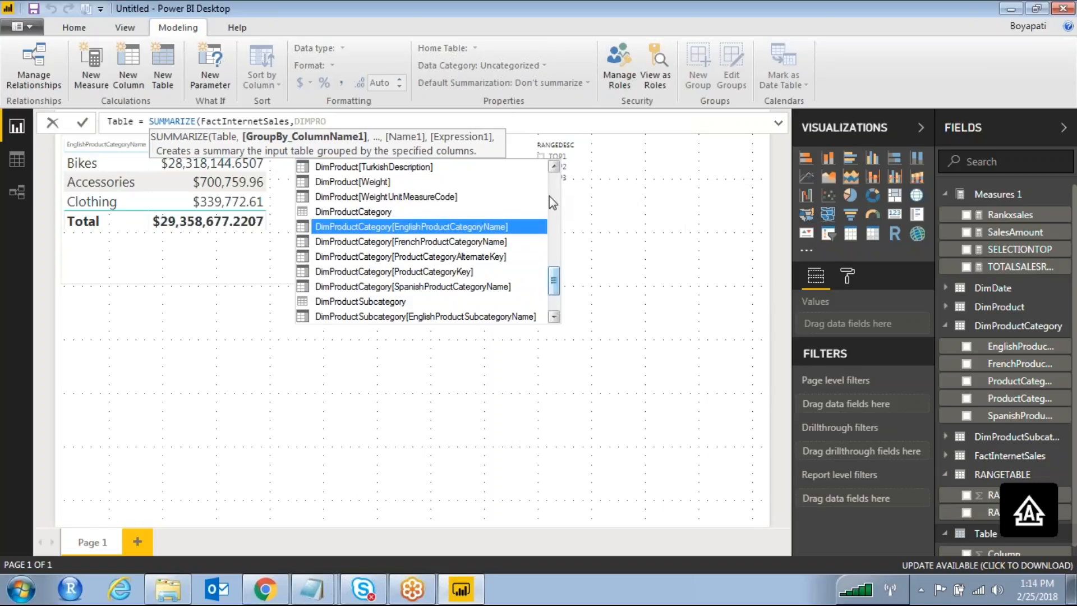
pyautogui.press('Tab')
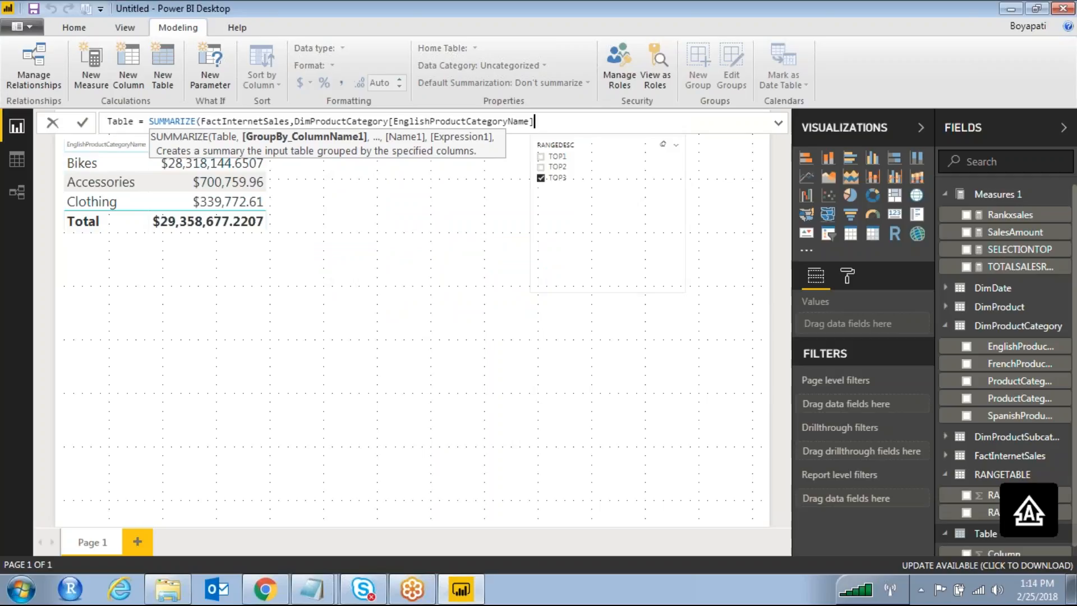
# - Try SUM(FactInternetSales[SalesAmount]) directly after the group-by column and close the formula's parentheses
pyautogui.write(',')
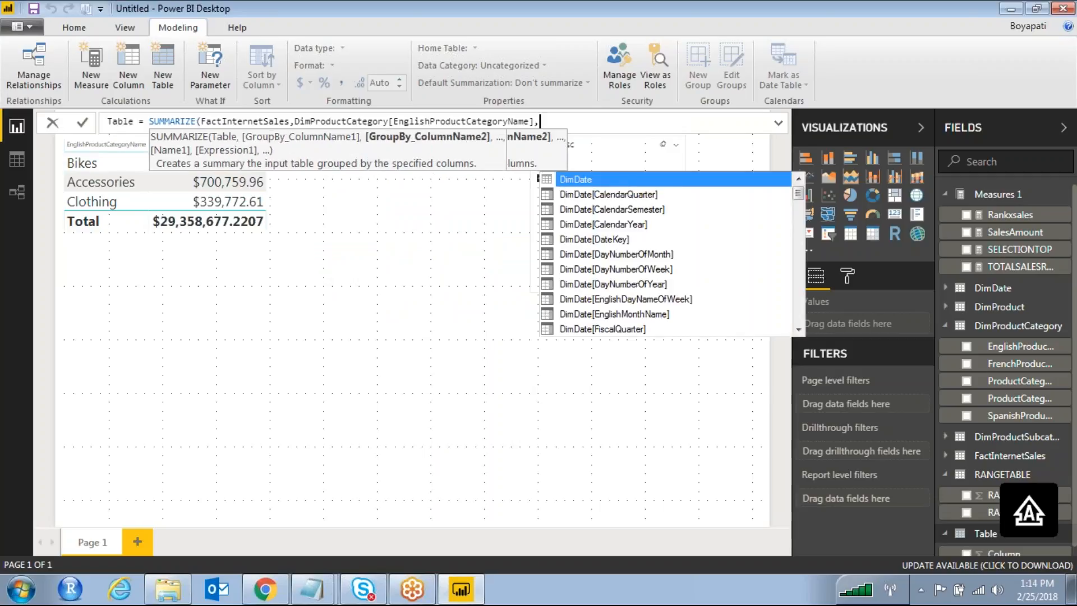
pyautogui.write('SUM')
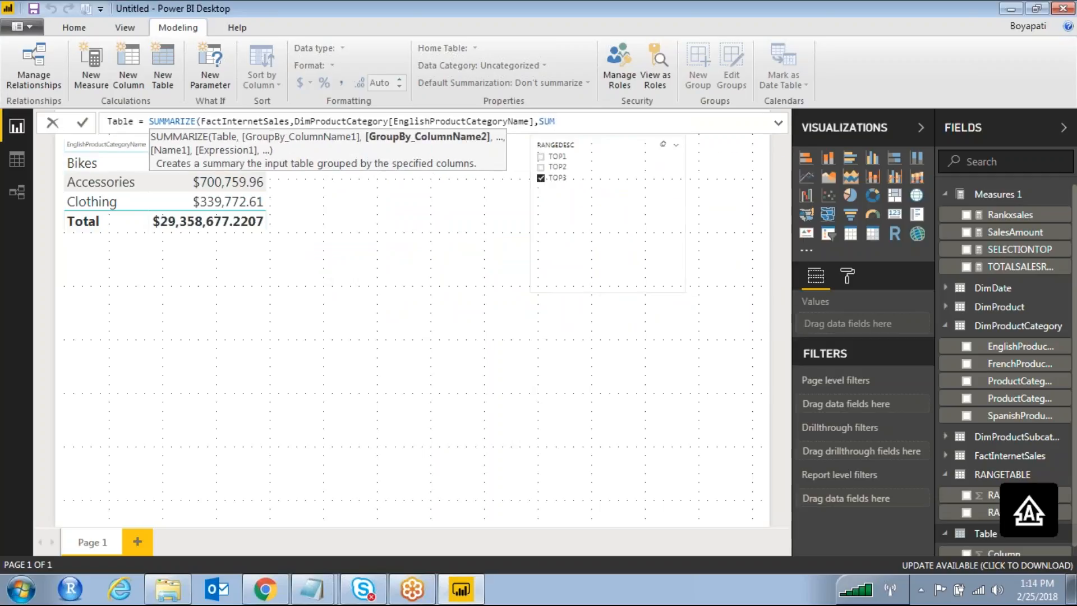
pyautogui.write('(')
pyautogui.write('SALES')
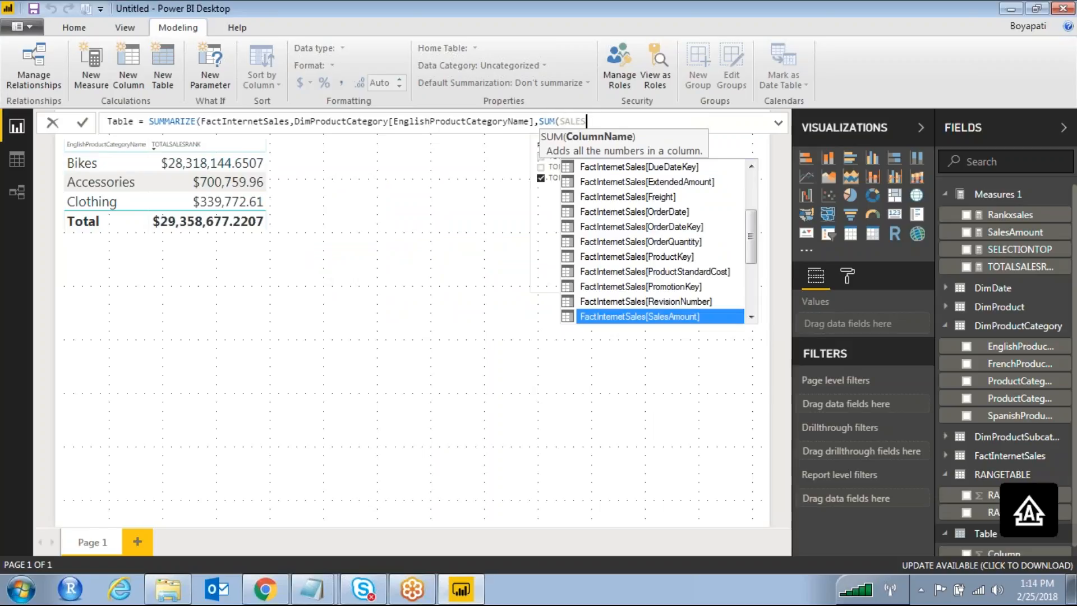
pyautogui.press('Tab')
pyautogui.write('))')
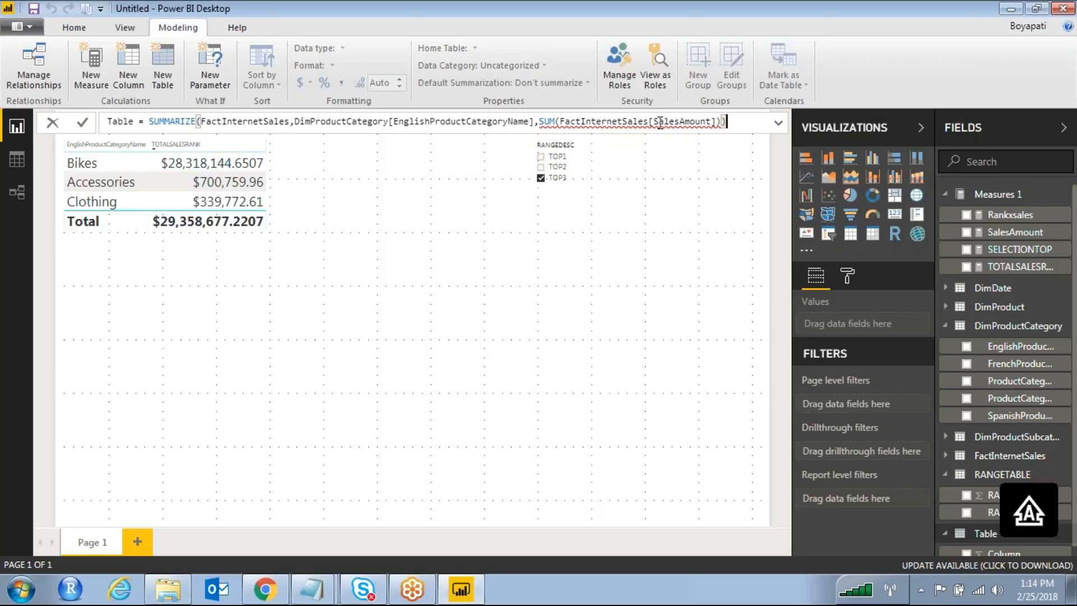
# - Replace the SUM expression in the table formula with the plain column FactInternetSales[SalesAmount]
pyautogui.click(558, 122)
pyautogui.moveTo(542, 123); pyautogui.dragTo(717, 122)
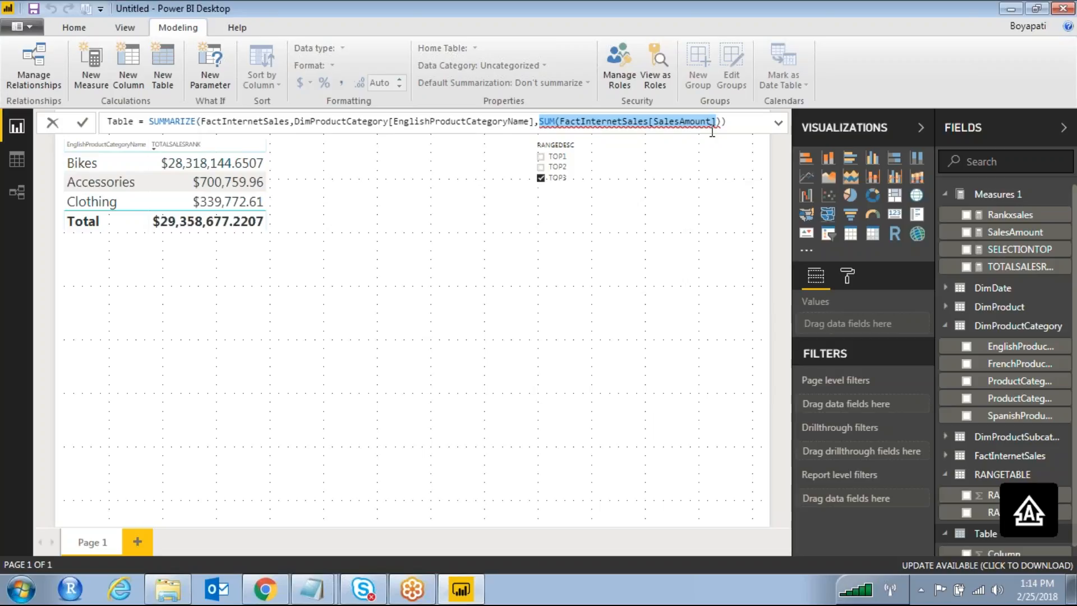
pyautogui.press('BackSpace')
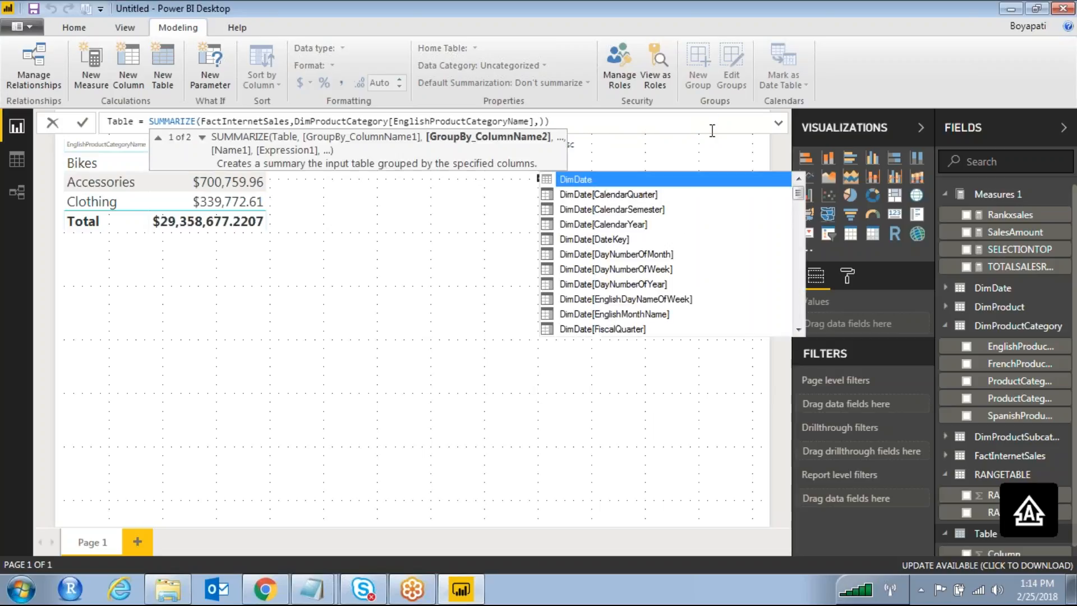
pyautogui.write('SALES')
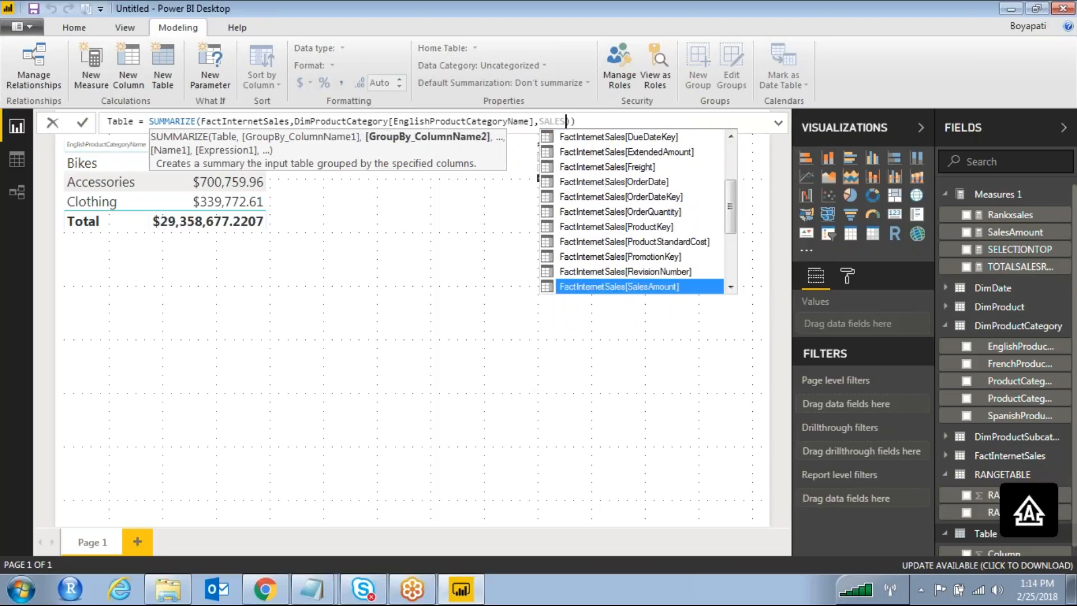
pyautogui.write('AMOUN')
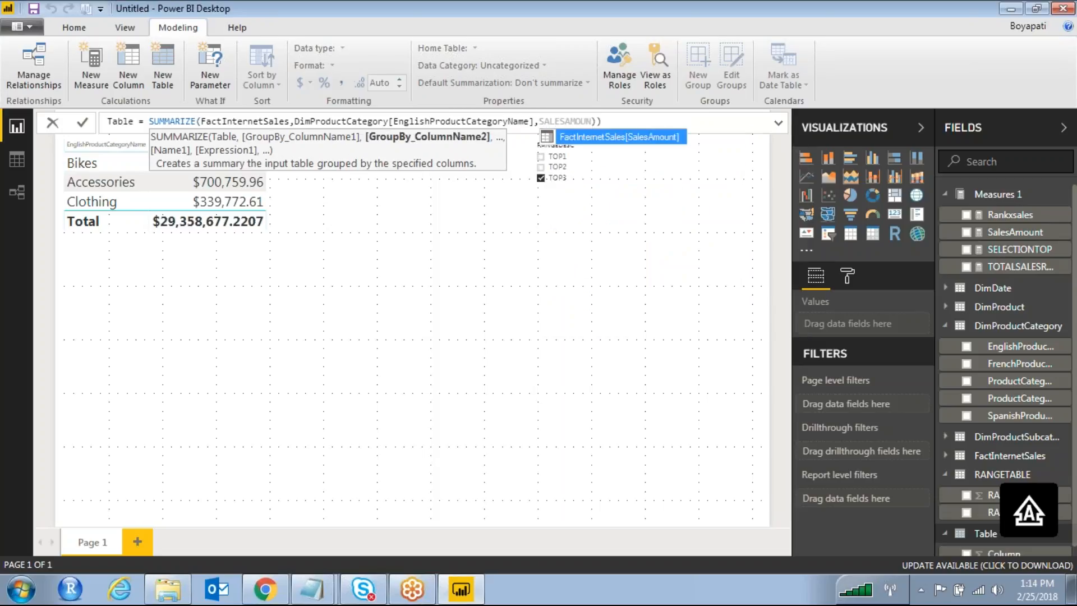
pyautogui.press('Tab')
pyautogui.write(')')
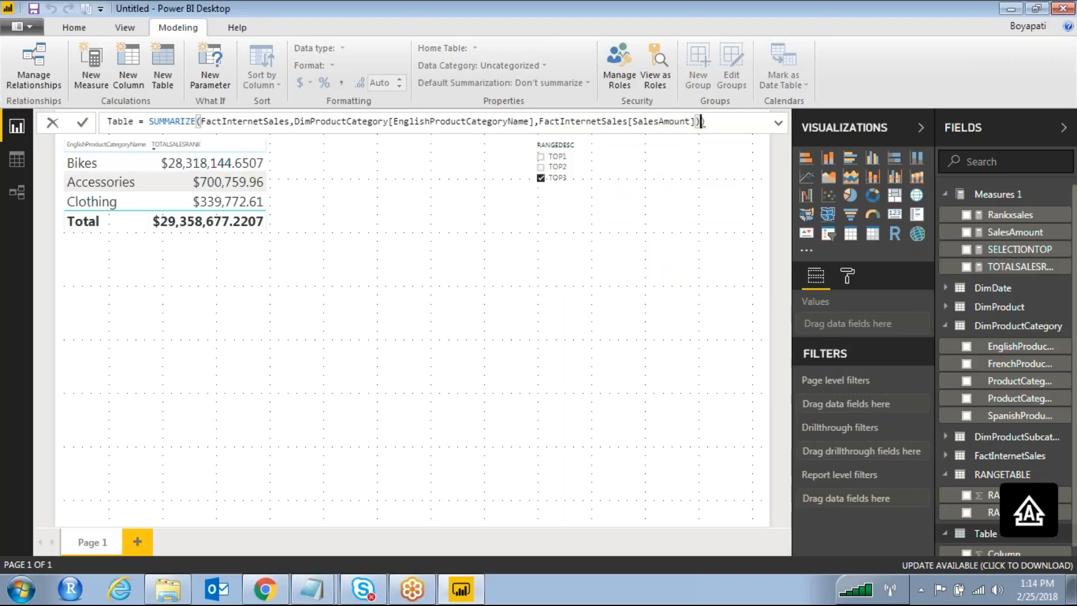
# - Delete the FactInternetSales[SalesAmount] argument from the SUMMARIZE formula
pyautogui.press('Left')
pyautogui.press('Left')
pyautogui.press('BackSpace')
pyautogui.press('BackSpace')
pyautogui.press('BackSpace')
pyautogui.press('BackSpace')
pyautogui.press('BackSpace')
pyautogui.press('BackSpace')
pyautogui.press('BackSpace')
pyautogui.press('BackSpace')
pyautogui.press('BackSpace')
pyautogui.press('BackSpace')
pyautogui.press('BackSpace')
pyautogui.press('BackSpace')
pyautogui.press('BackSpace')
pyautogui.press('BackSpace')
pyautogui.press('BackSpace')
pyautogui.press('BackSpace')
pyautogui.press('BackSpace')
pyautogui.press('BackSpace')
pyautogui.press('BackSpace')
pyautogui.press('BackSpace')
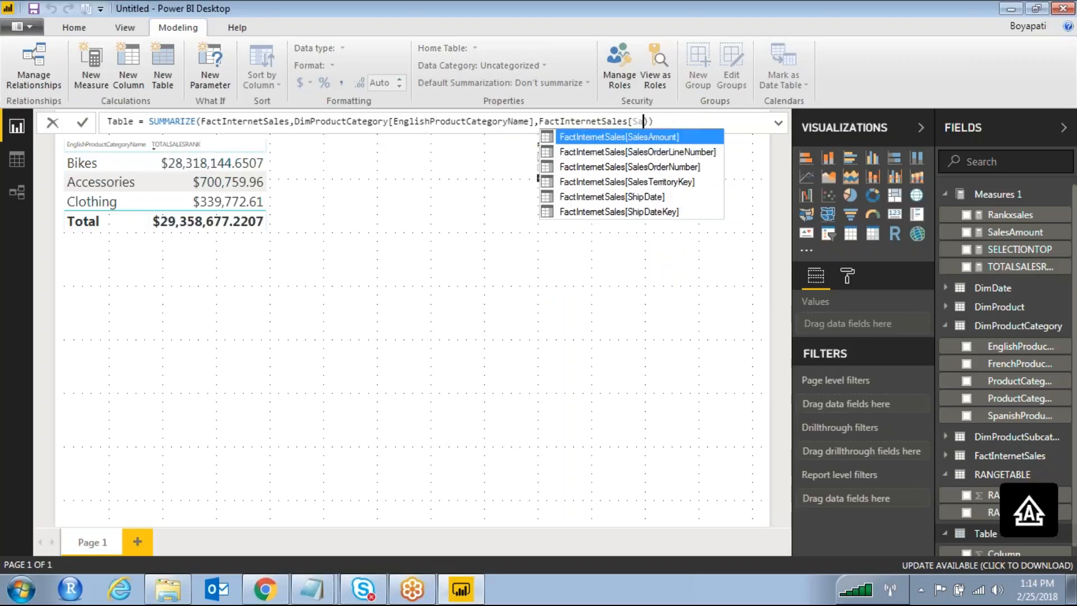
pyautogui.press('BackSpace')
pyautogui.press('BackSpace')
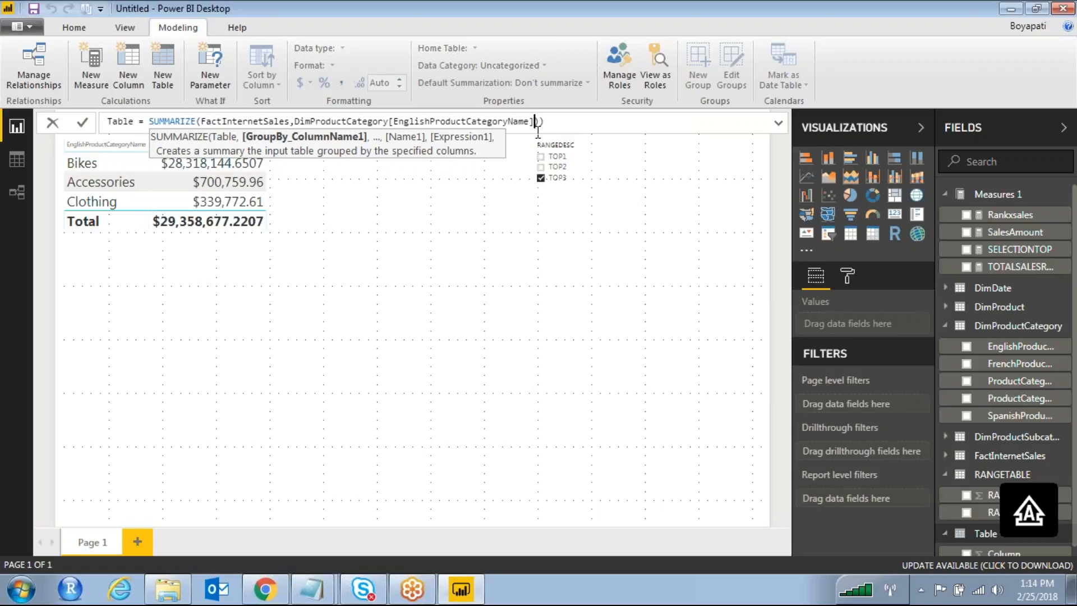
# - Add SUM(FactInternetSales[SalesAmount]) as the aggregated expression after the category column and commit the table formula
pyautogui.write(',SUM')
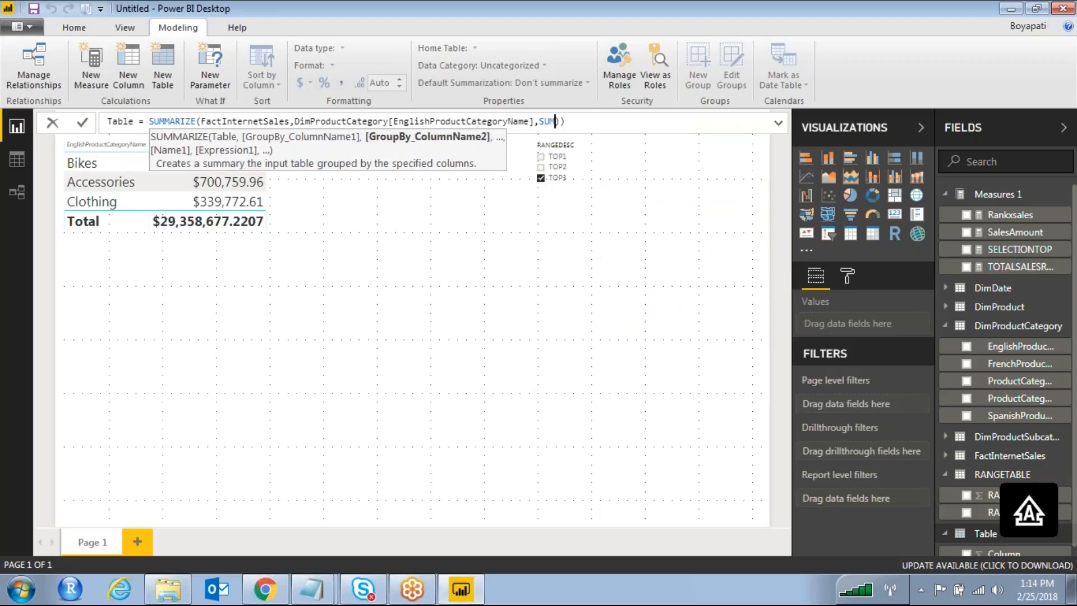
pyautogui.write('(SALES')
pyautogui.press('Tab')
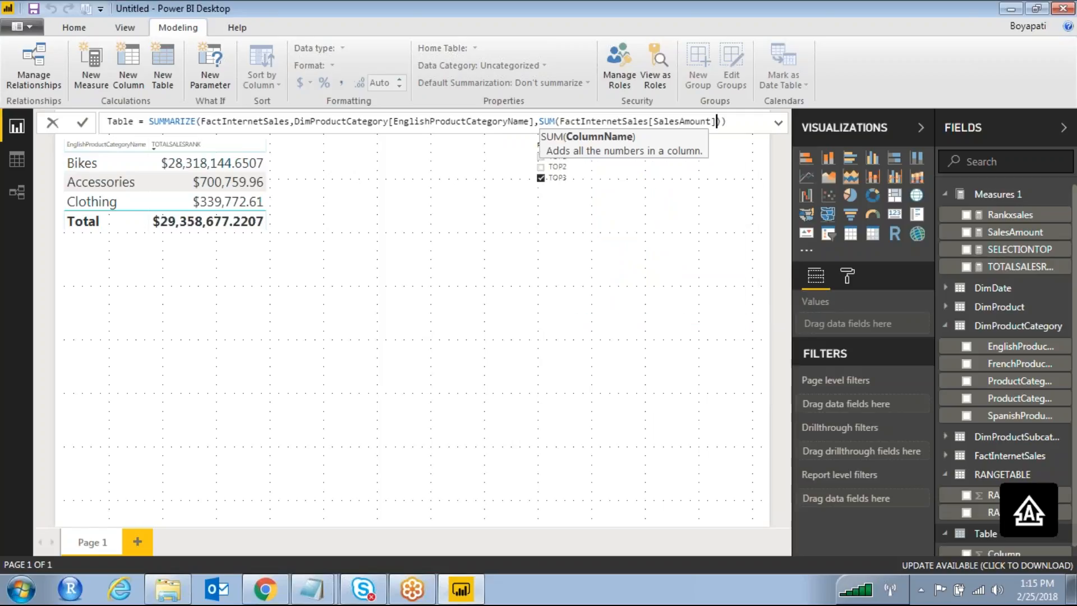
pyautogui.press('Right')
pyautogui.press('Return')
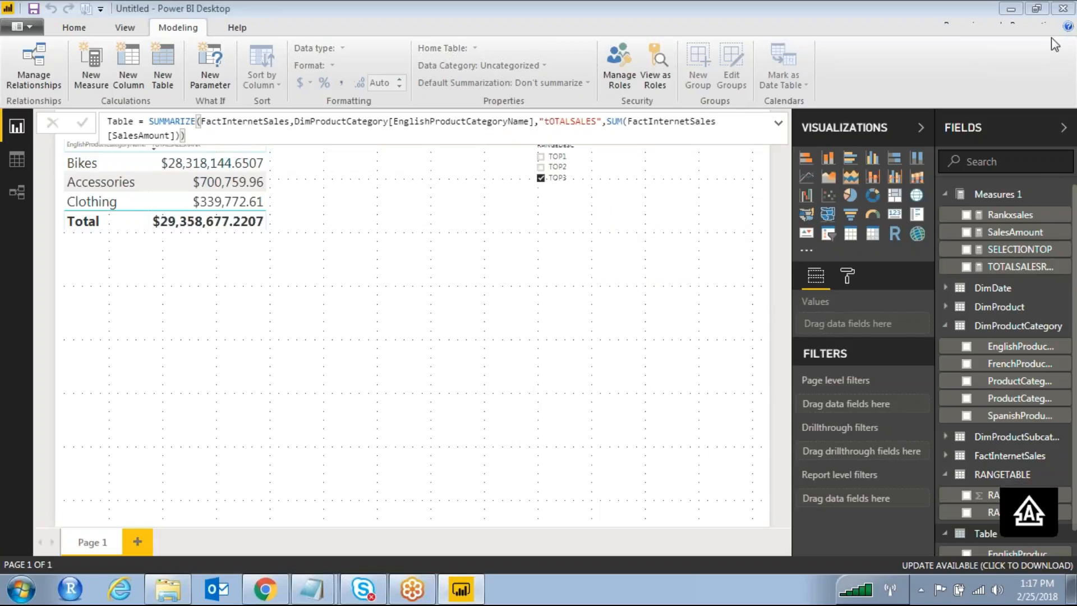
# - Set the name of the summed column in the SUMMARIZE formula to "TOTALSALES"
pyautogui.click(1030, 54)
pyautogui.moveTo(540, 122); pyautogui.dragTo(605, 123)
pyautogui.press('BackSpace')
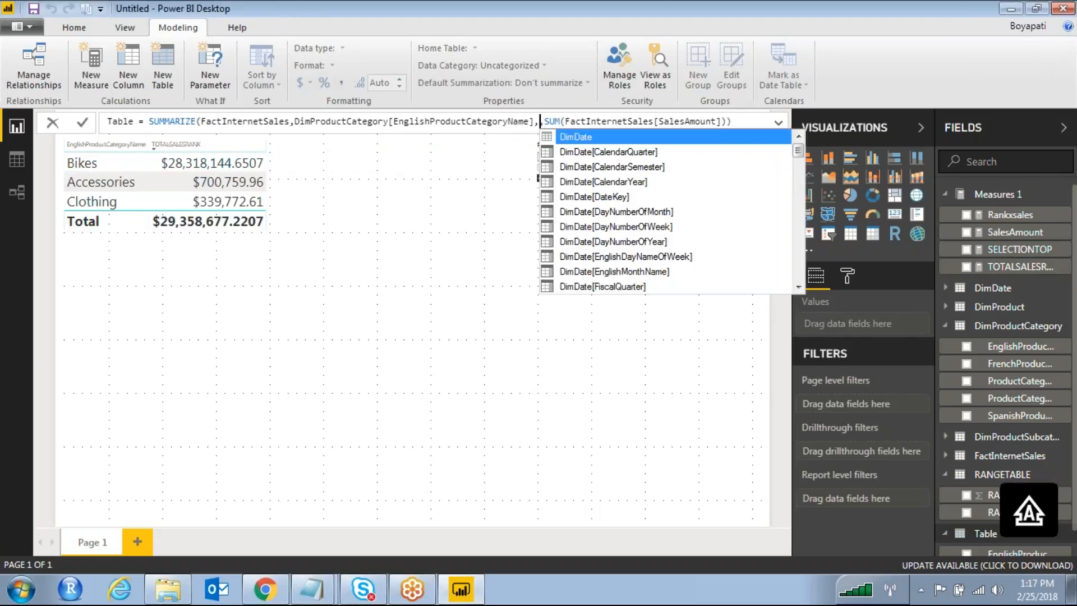
pyautogui.write('"')
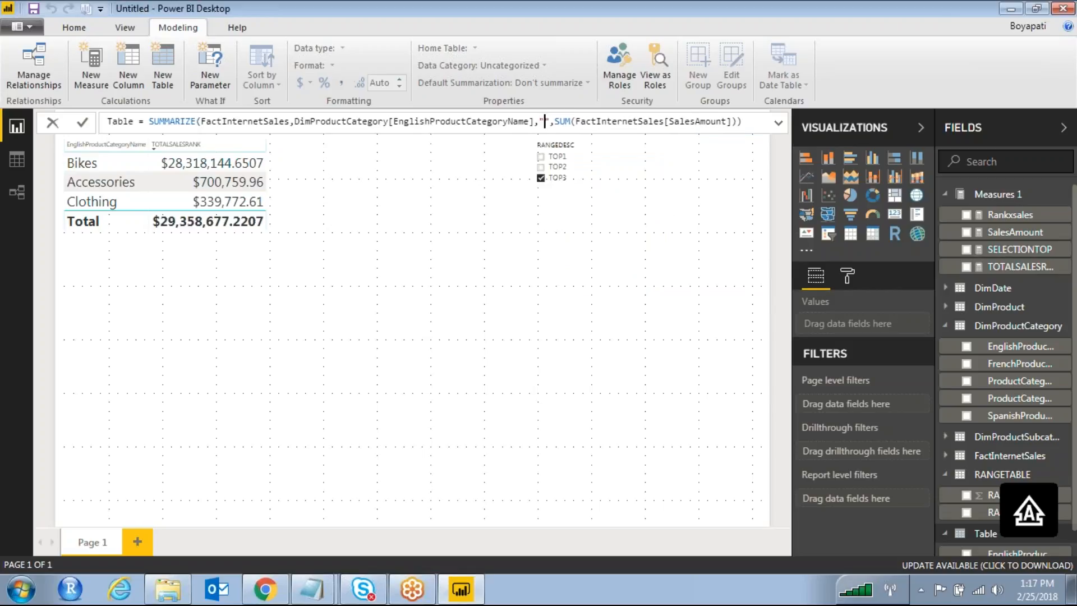
pyautogui.write('tOTAL')
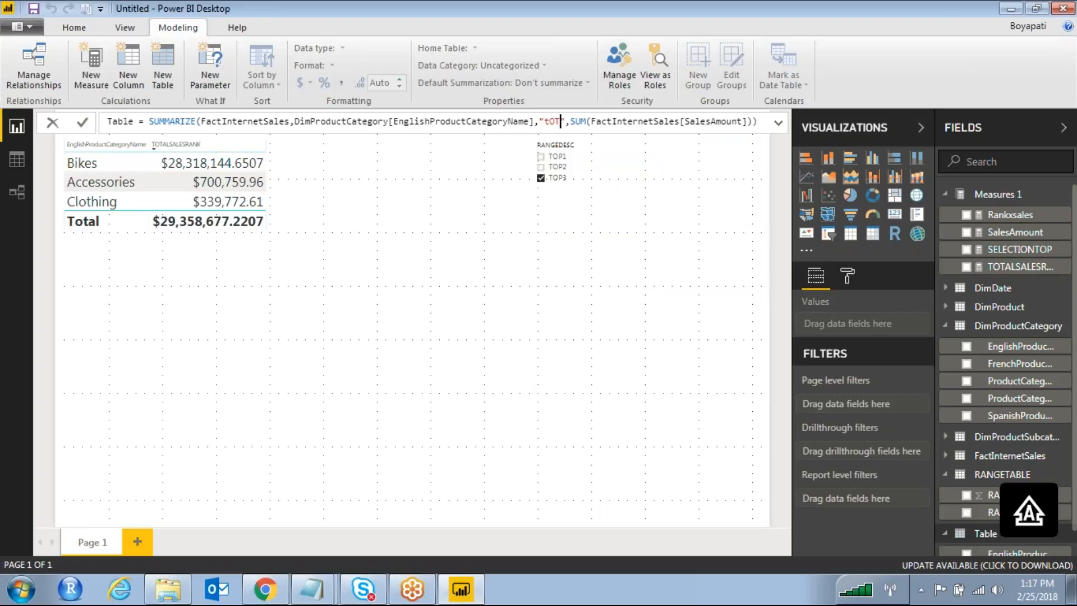
pyautogui.press('BackSpace')
pyautogui.press('BackSpace')
pyautogui.press('BackSpace')
pyautogui.press('BackSpace')
pyautogui.press('BackSpace')
pyautogui.write('TOTALSALES')
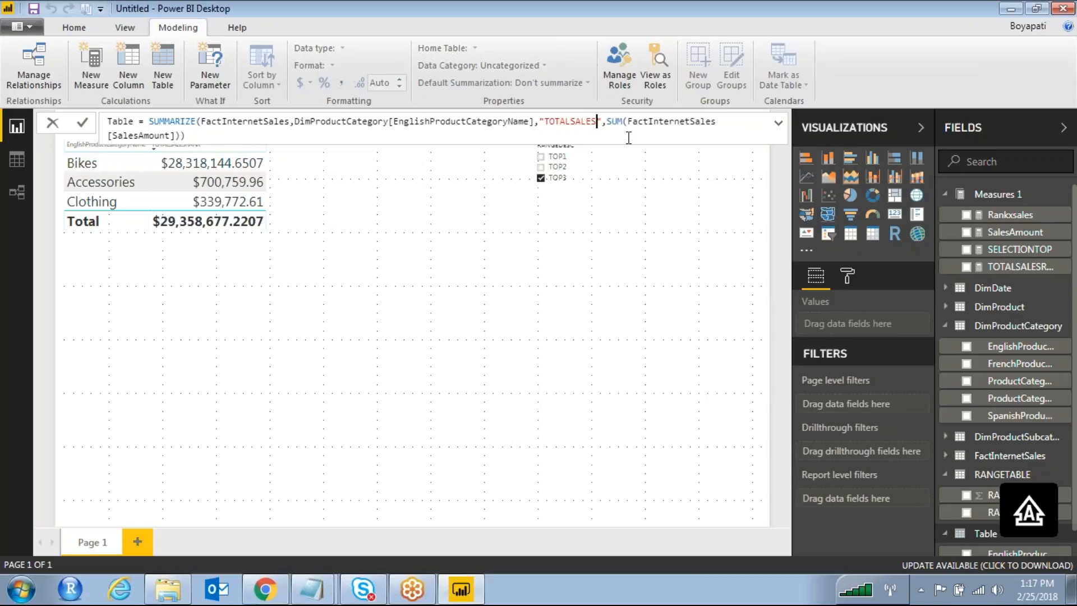
# - Rename the calculated table as CATSALES in its formula and commit it
pyautogui.moveTo(131, 121); pyautogui.dragTo(107, 122)
pyautogui.write('CATSALES')
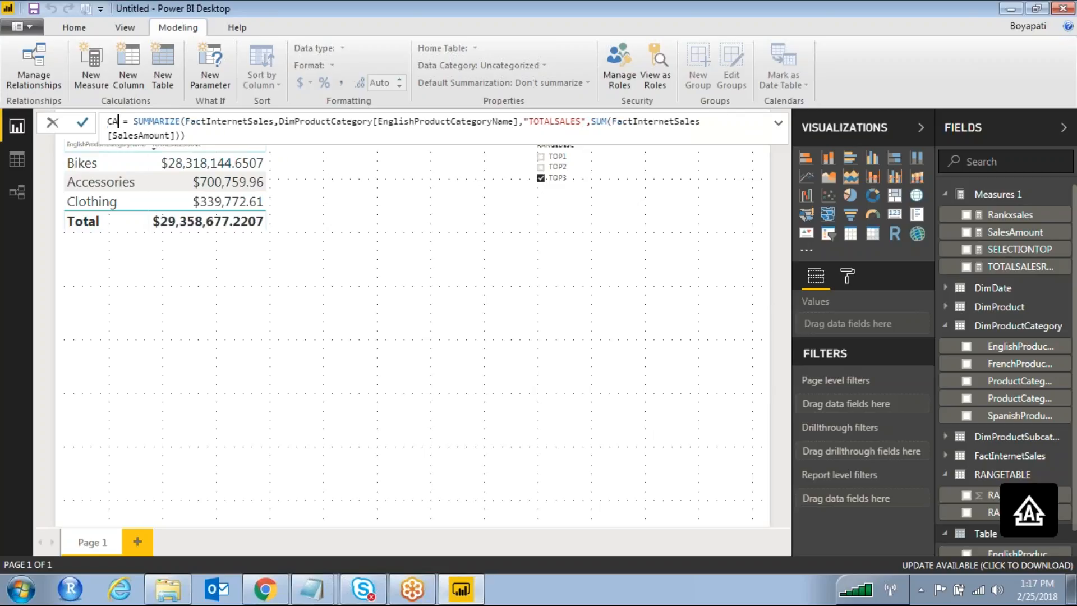
pyautogui.press('Return')
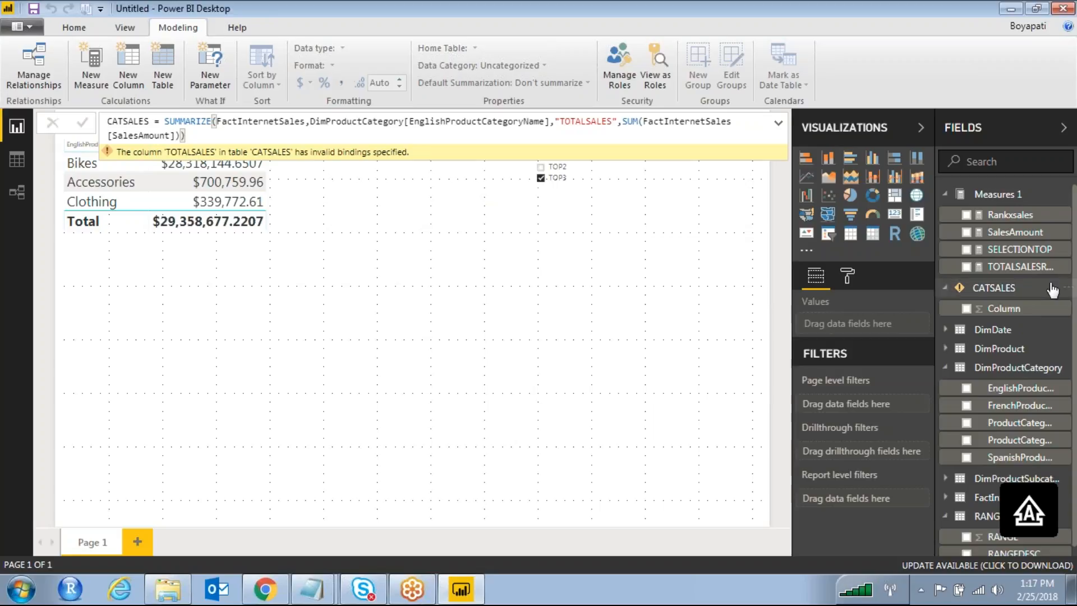
# - Try adding an extra closing parenthesis at the end of the CATSALES formula and commit it
pyautogui.click(1022, 288)
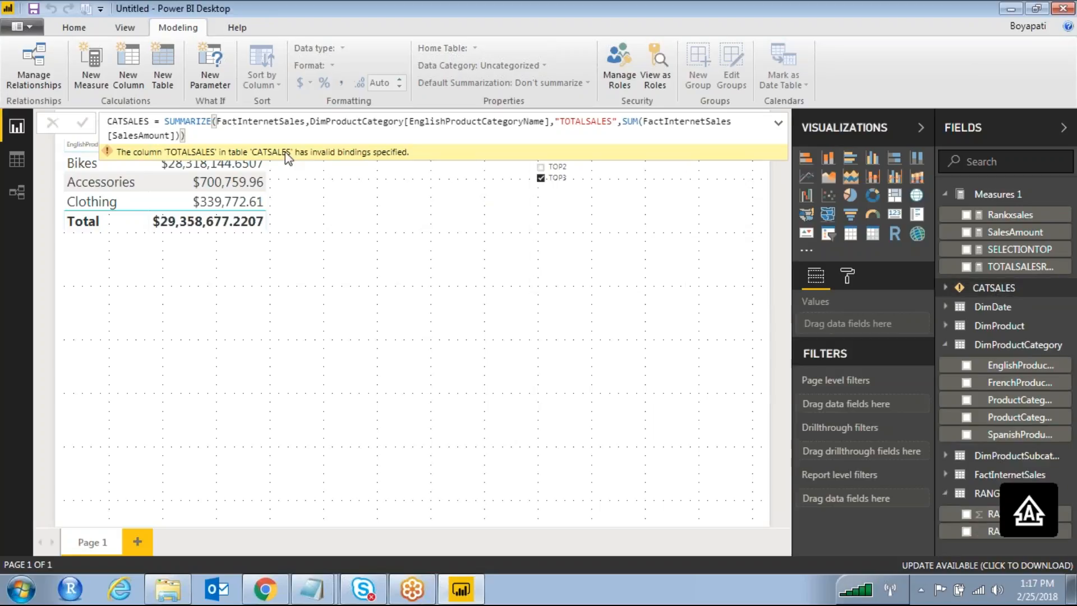
pyautogui.click(217, 136)
pyautogui.write(')')
pyautogui.press('Return')
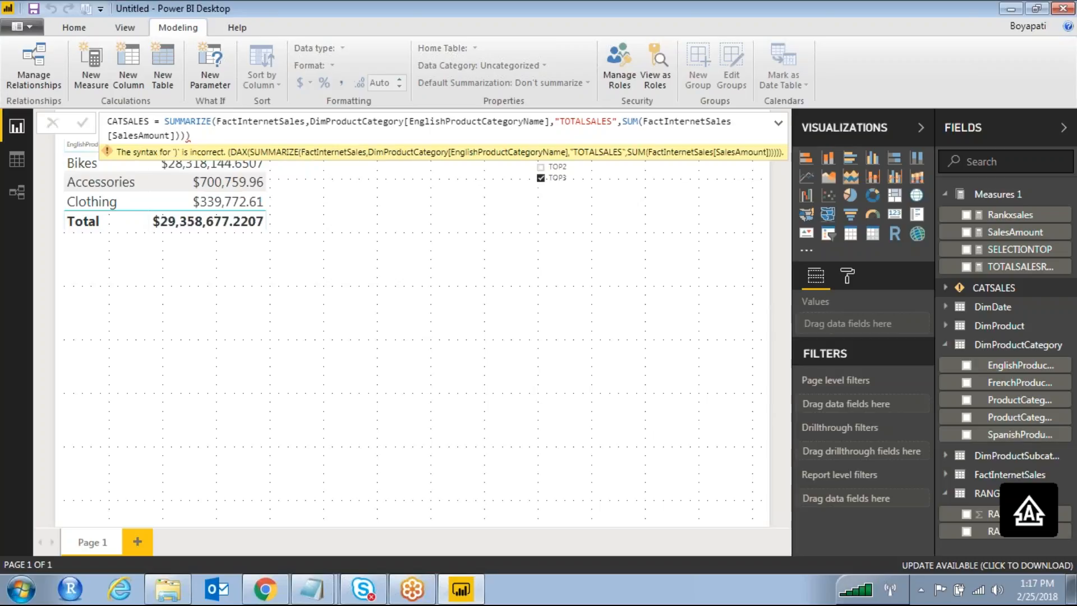
# - Remove the extra closing parenthesis from the end of the CATSALES formula and commit it again
pyautogui.click(193, 136)
pyautogui.press('BackSpace')
pyautogui.press('Return')
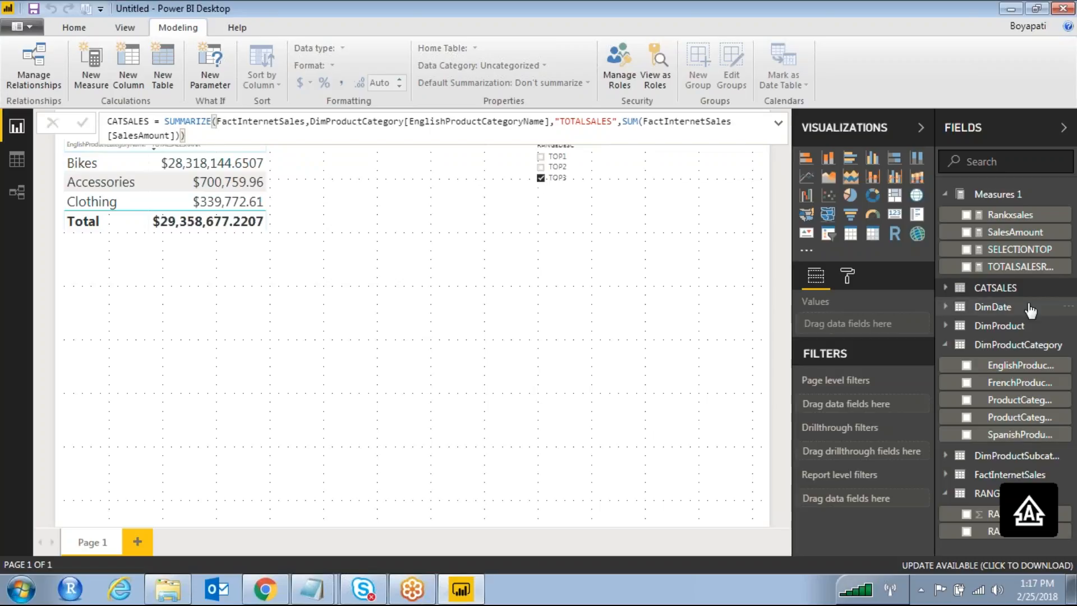
# - Create a new table visual from the CATSALES fields EnglishProductCategoryName and TOTALSALES, and enlarge it to more than twice its width
pyautogui.click(946, 287)
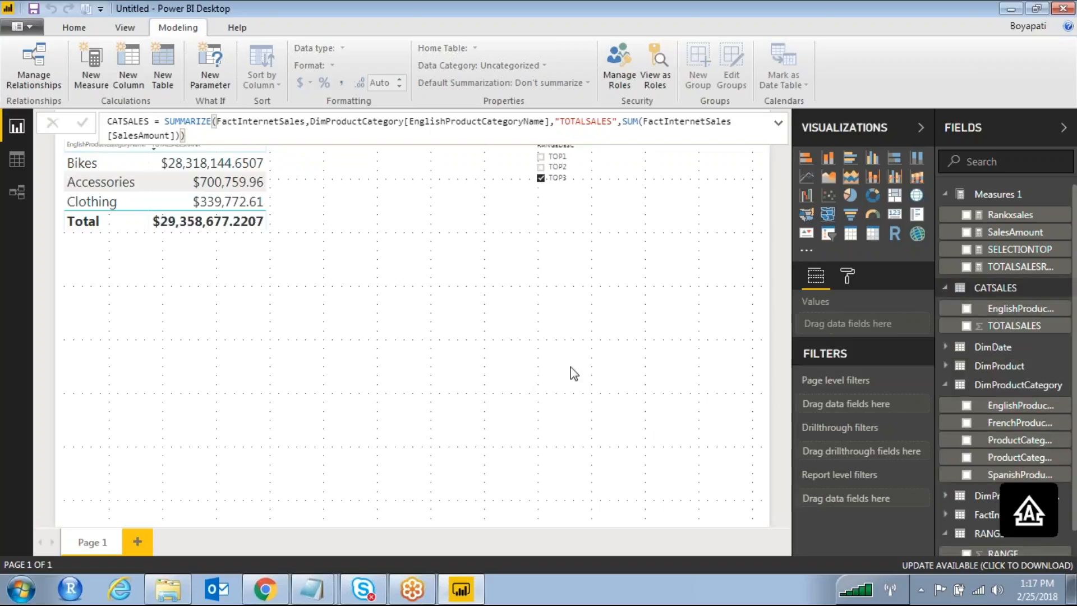
pyautogui.click(487, 381)
pyautogui.click(966, 309)
pyautogui.click(967, 325)
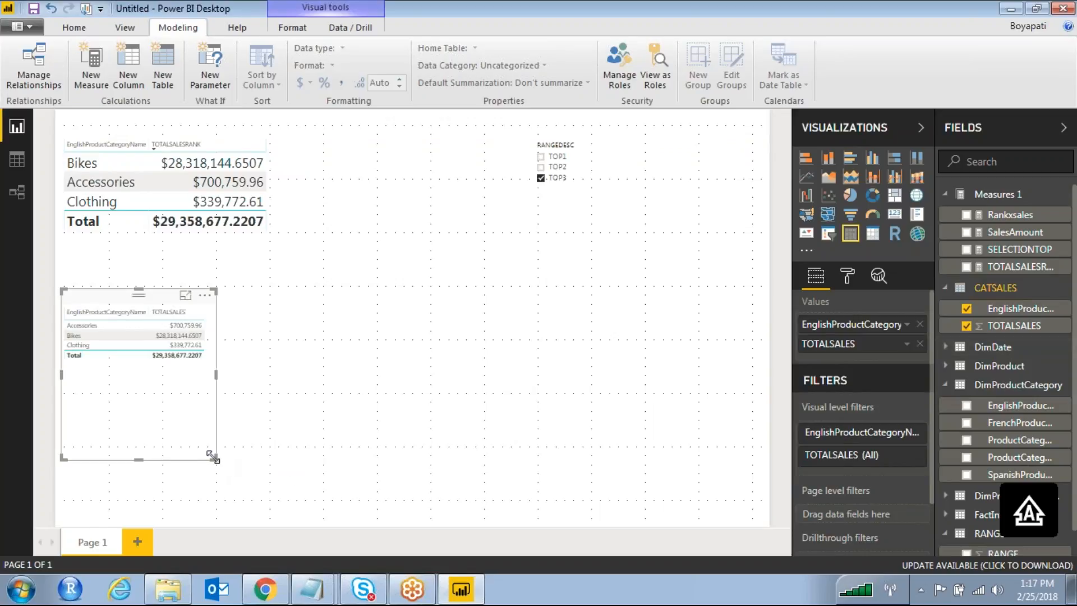
pyautogui.moveTo(213, 457); pyautogui.dragTo(491, 477)
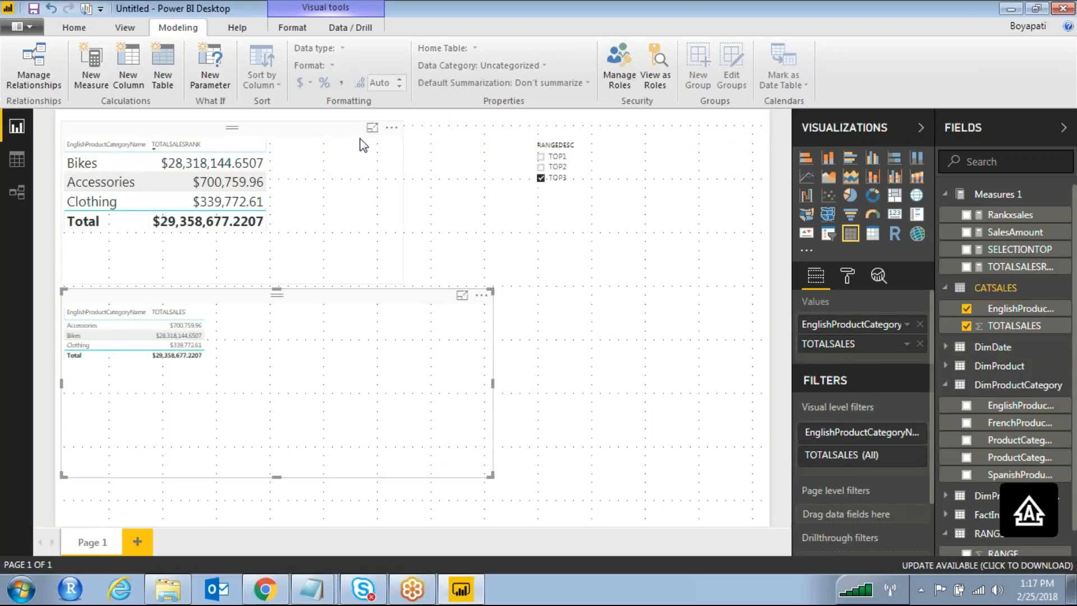